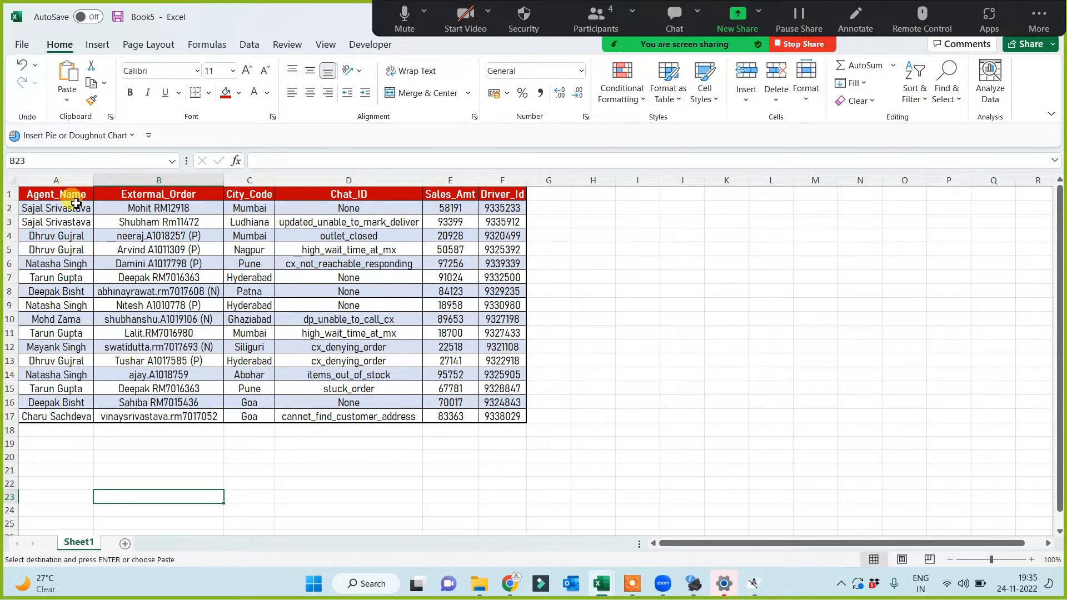
Remove duplicate rows from the data in columns A to F, comparing only the Agent_Name column
{"action": "left_click_drag", "start_coordinate": [40, 180], "coordinate": [493, 201]}
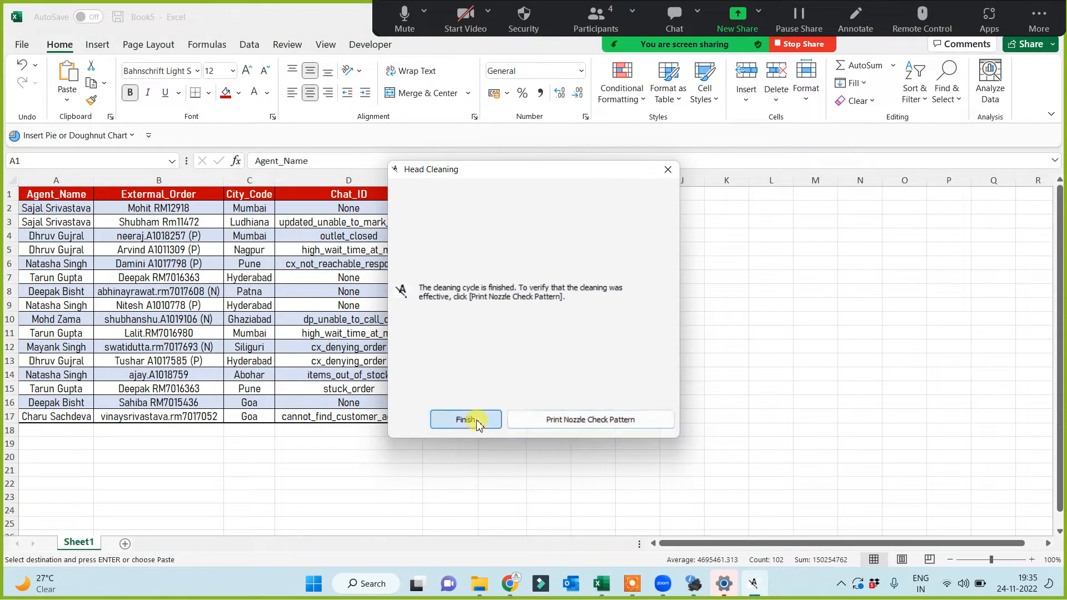
{"action": "left_click", "coordinate": [476, 421]}
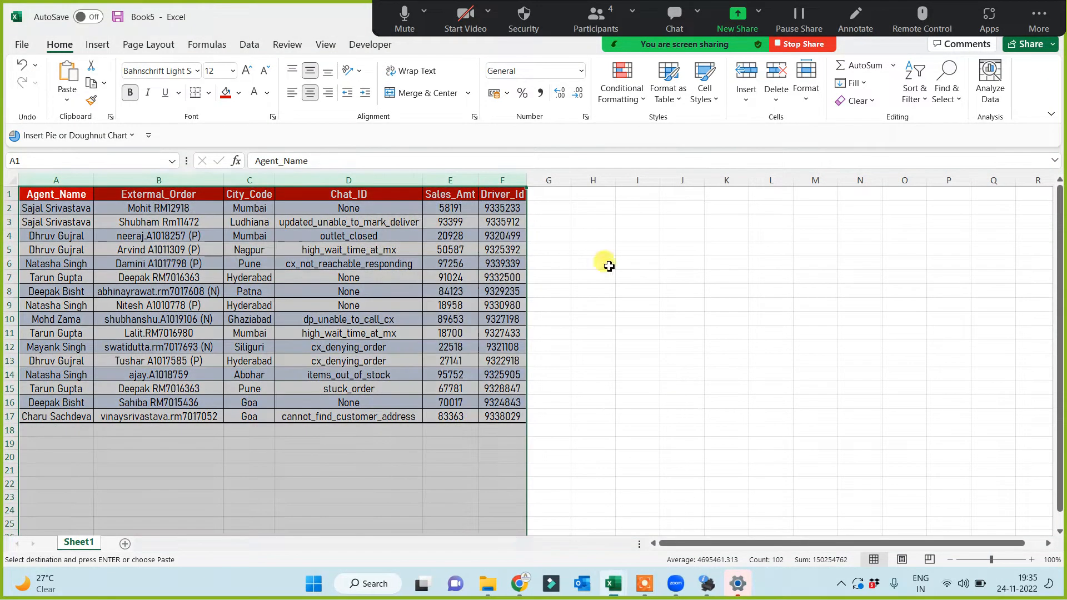
{"action": "left_click", "coordinate": [248, 47]}
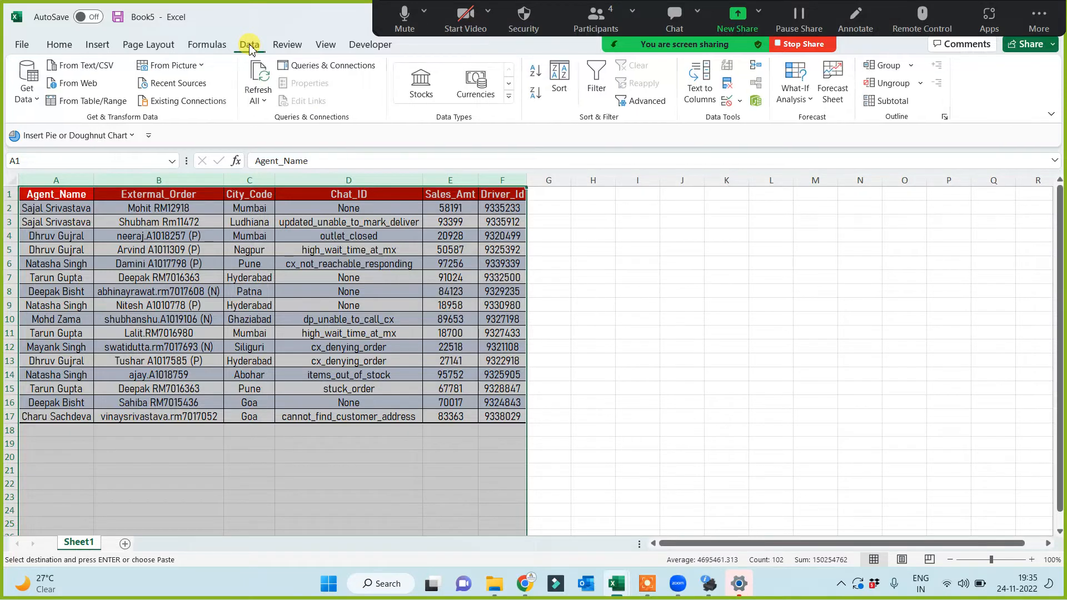
{"action": "left_click", "coordinate": [729, 99]}
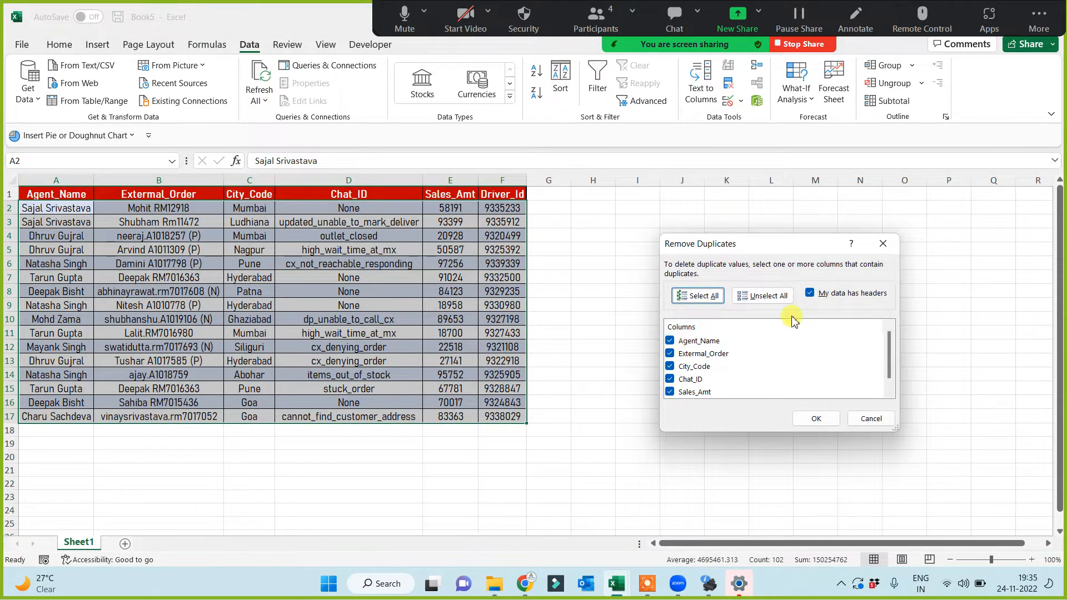
{"action": "left_click", "coordinate": [763, 296]}
{"action": "left_click", "coordinate": [674, 340]}
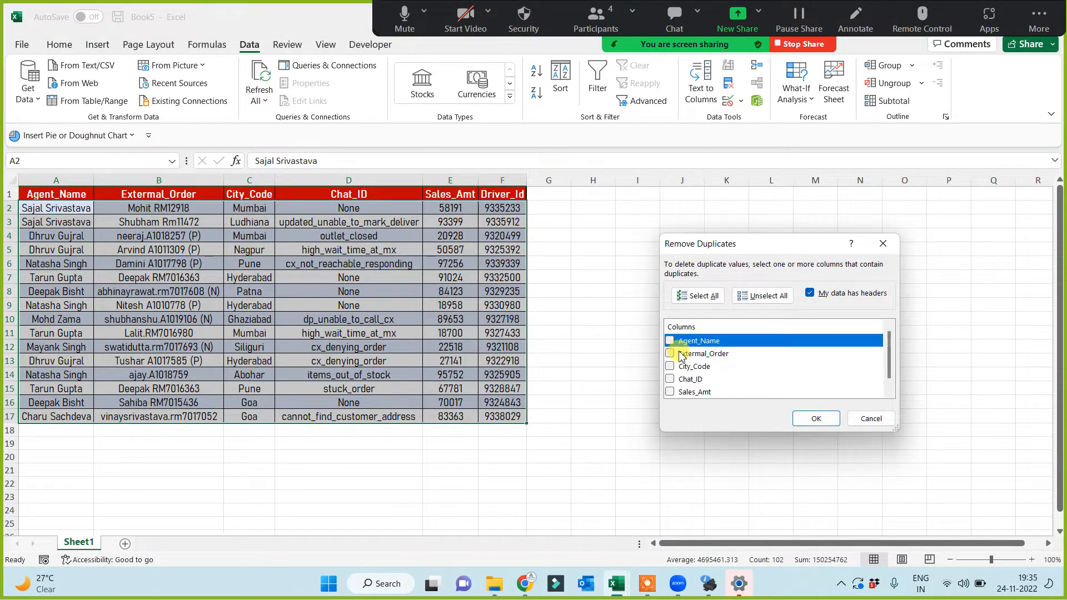
{"action": "left_click", "coordinate": [671, 340]}
{"action": "left_click", "coordinate": [812, 419]}
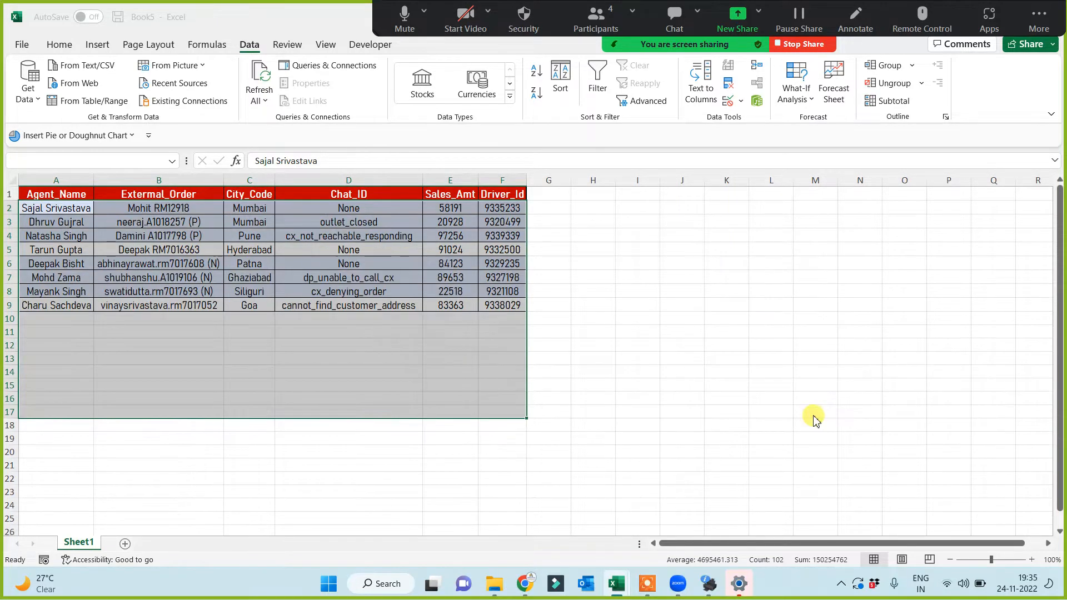
{"action": "left_click", "coordinate": [548, 326]}
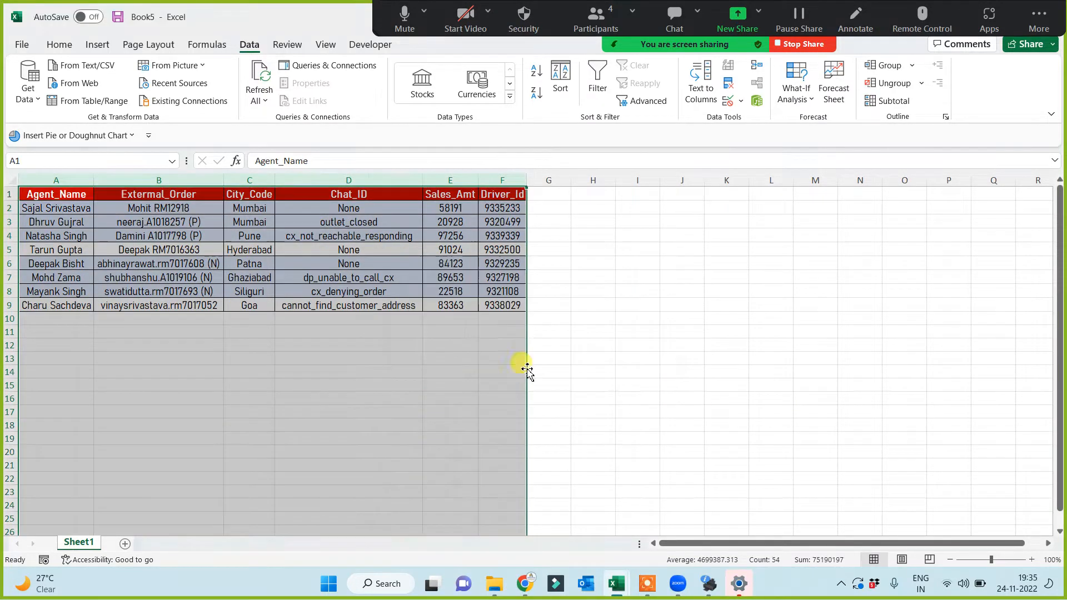
{"action": "left_click", "coordinate": [419, 410]}
{"action": "scroll", "coordinate": [328, 411], "scroll_direction": "up", "scroll_amount": 3}
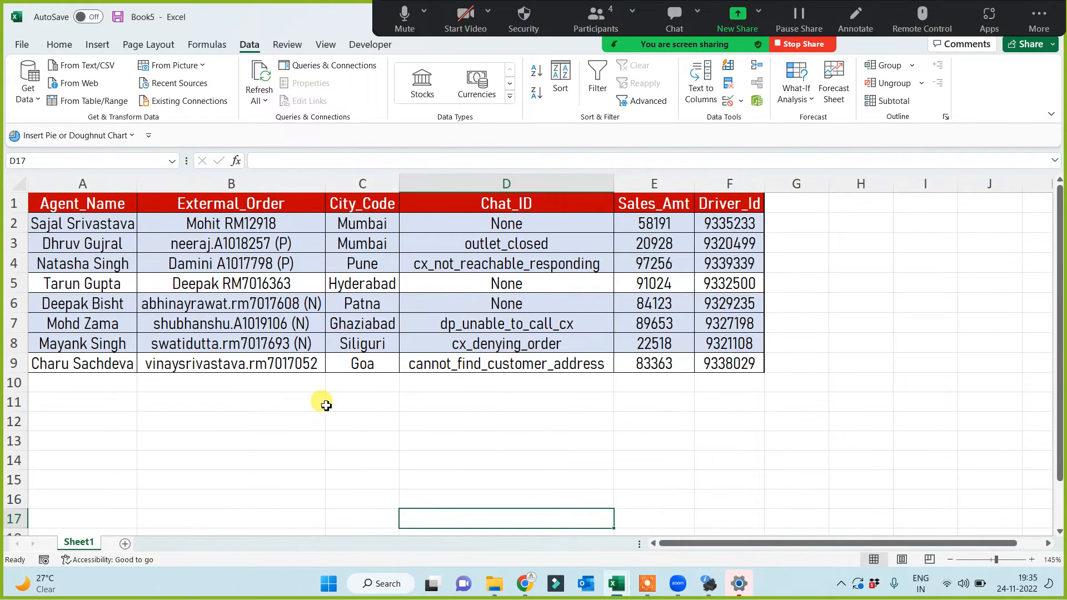
{"action": "left_click", "coordinate": [311, 421]}
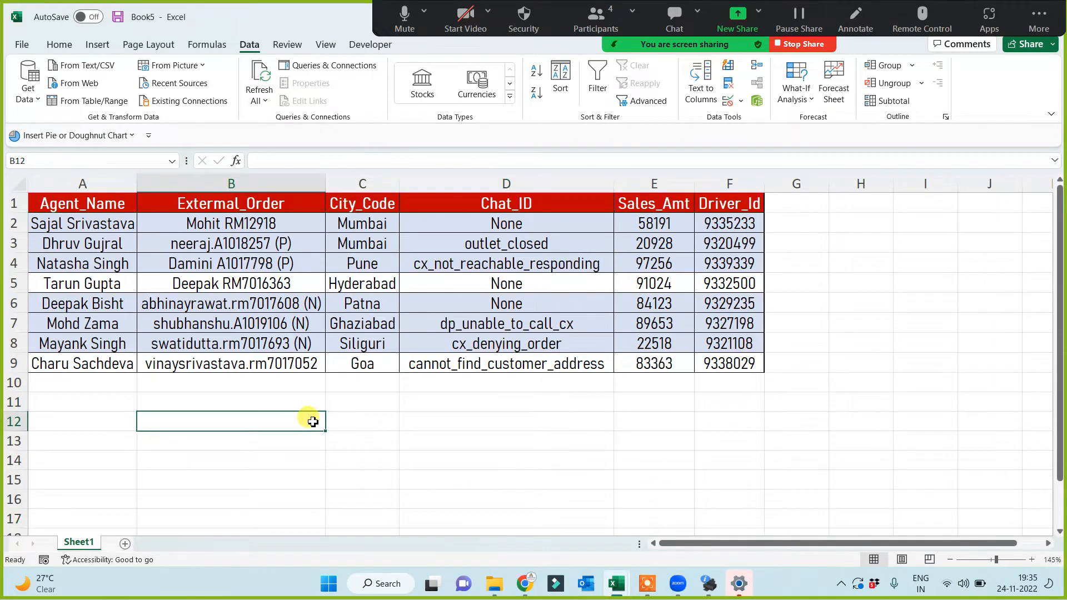
{"action": "left_click", "coordinate": [93, 230]}
{"action": "left_click_drag", "start_coordinate": [93, 230], "coordinate": [79, 355]}
{"action": "left_click", "coordinate": [124, 441]}
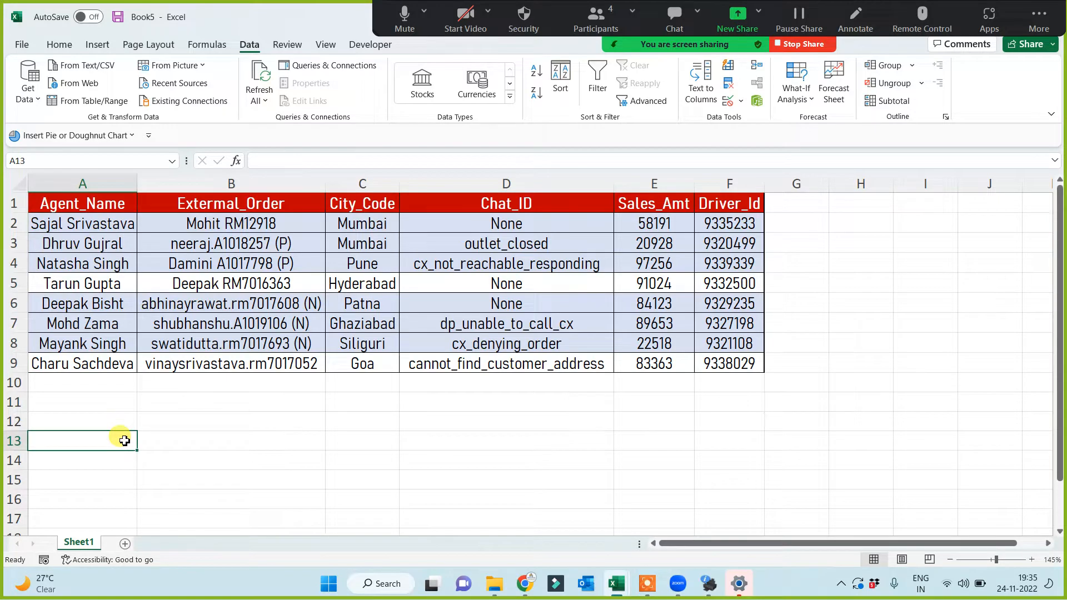
Copy the Agent_Name header and the agent names in A3, A5, A7 and A8 into a list starting at B12
{"action": "left_click", "coordinate": [83, 203]}
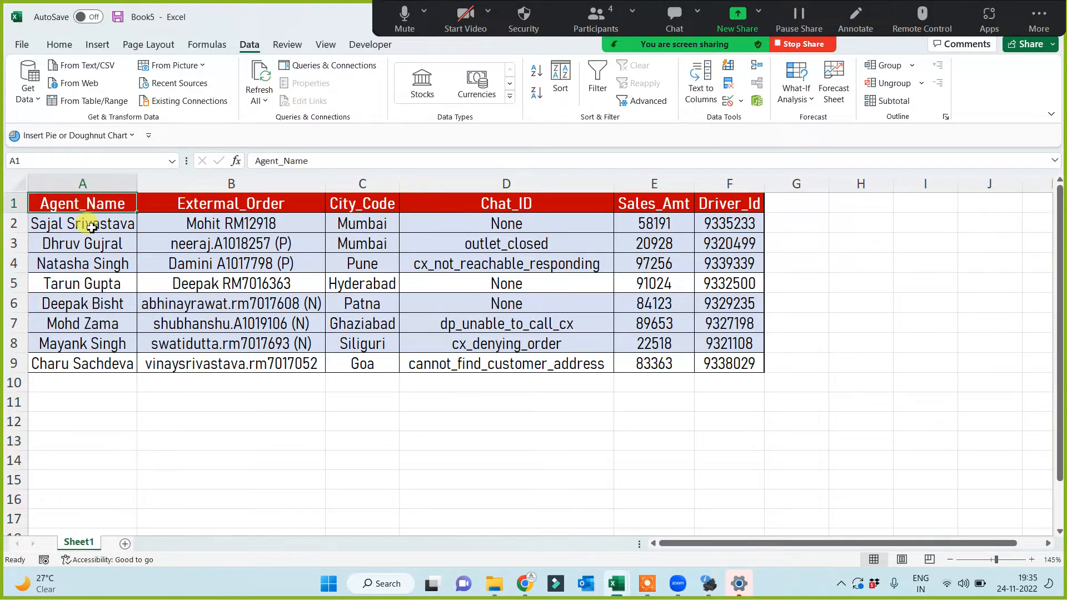
{"action": "left_click", "coordinate": [87, 245], "text": "ctrl"}
{"action": "left_click", "coordinate": [89, 281], "text": "ctrl"}
{"action": "left_click", "coordinate": [84, 324], "text": "ctrl"}
{"action": "left_click", "coordinate": [88, 345], "text": "ctrl"}
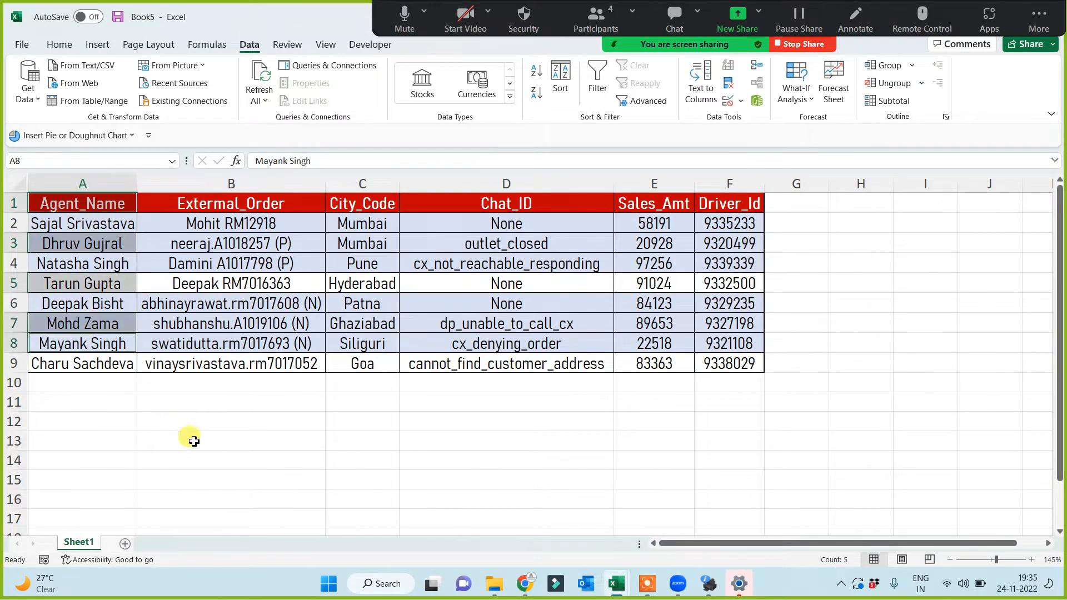
{"action": "key", "text": "ctrl+c"}
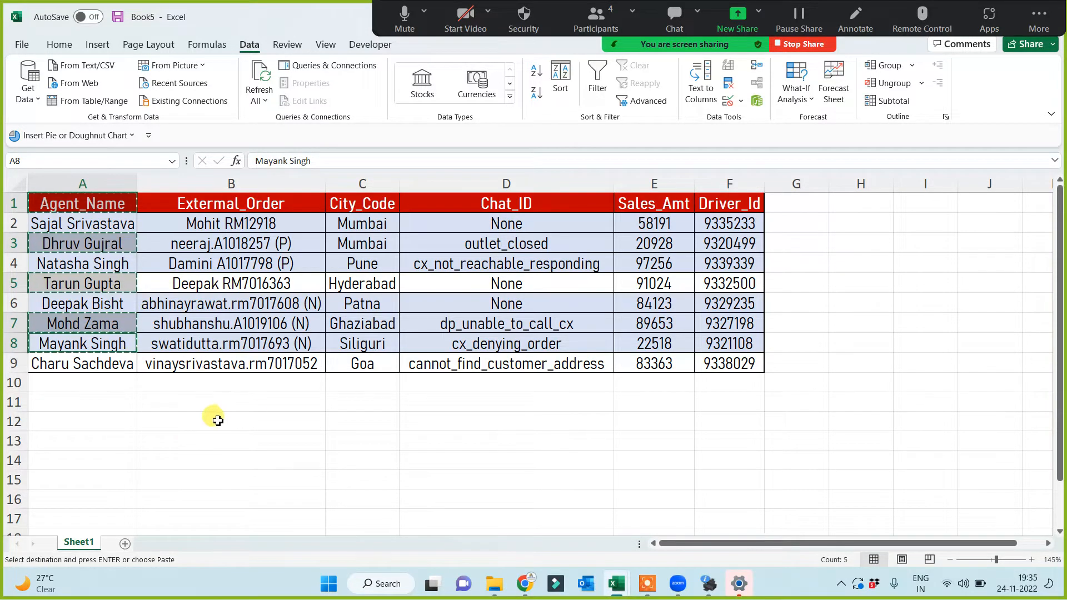
{"action": "left_click", "coordinate": [286, 426]}
{"action": "key", "text": "ctrl+v"}
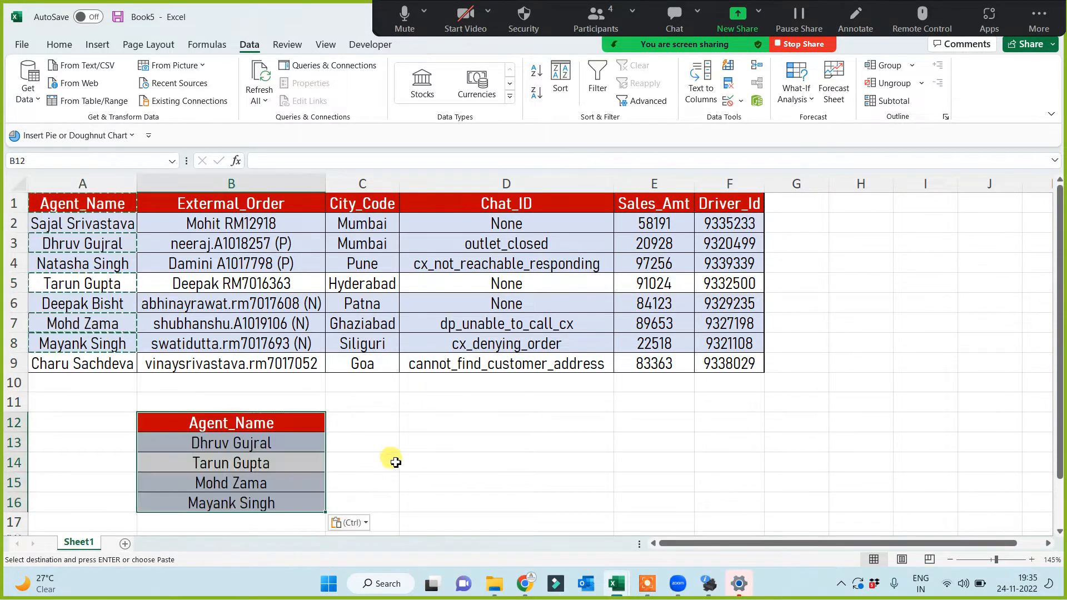
{"action": "left_click", "coordinate": [425, 457]}
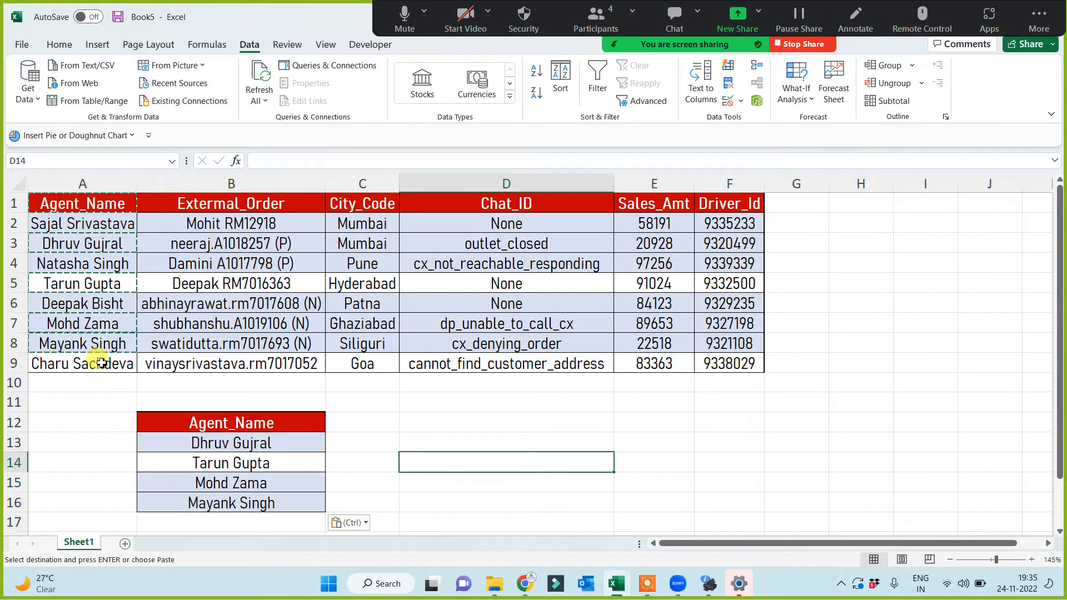
{"action": "key", "text": "Escape"}
{"action": "left_click", "coordinate": [436, 484]}
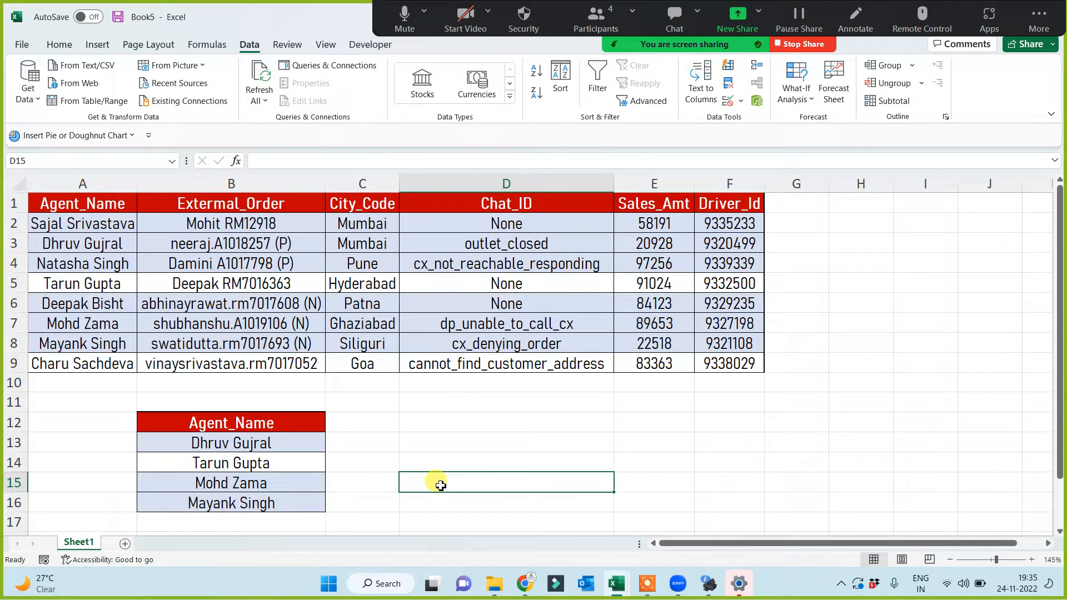
Copy the City_Code header from C1 into C12 and widen column C
{"action": "left_click", "coordinate": [356, 204]}
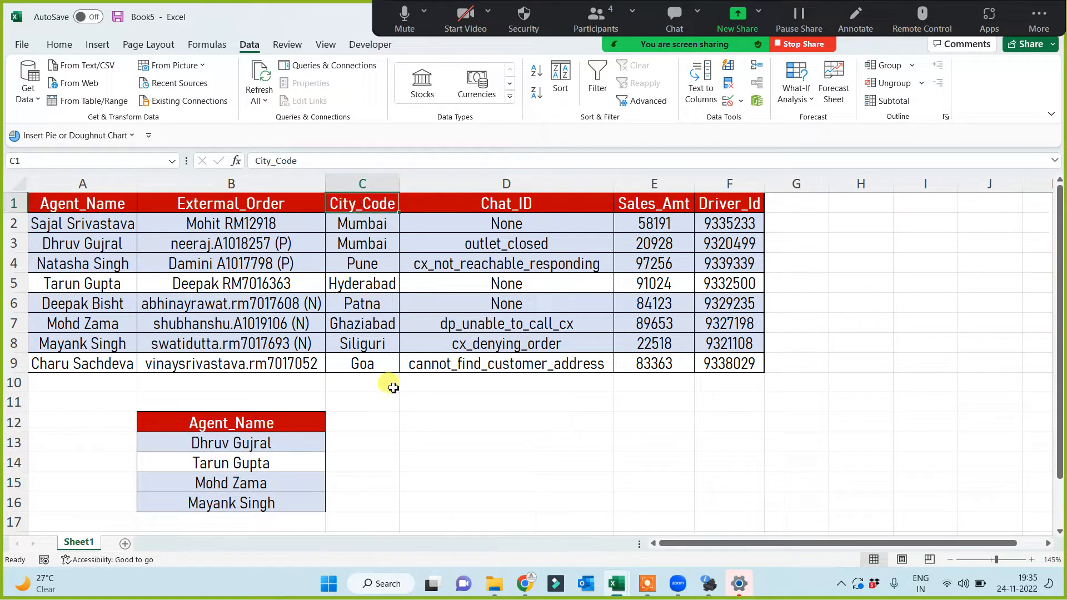
{"action": "key", "text": "ctrl+c"}
{"action": "left_click", "coordinate": [358, 415]}
{"action": "key", "text": "ctrl+v"}
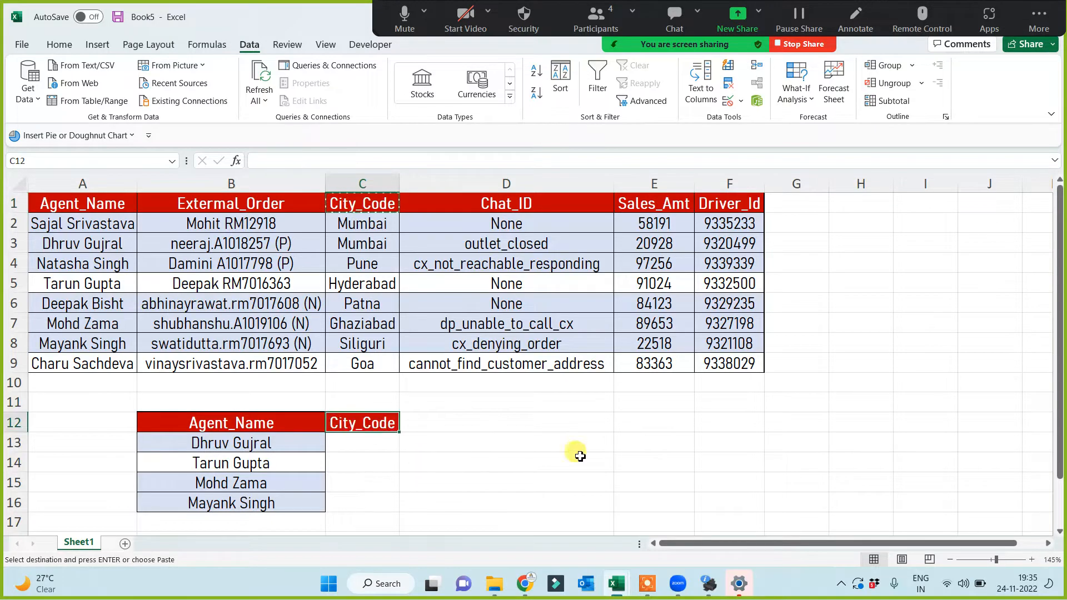
{"action": "left_click_drag", "start_coordinate": [401, 186], "coordinate": [426, 186]}
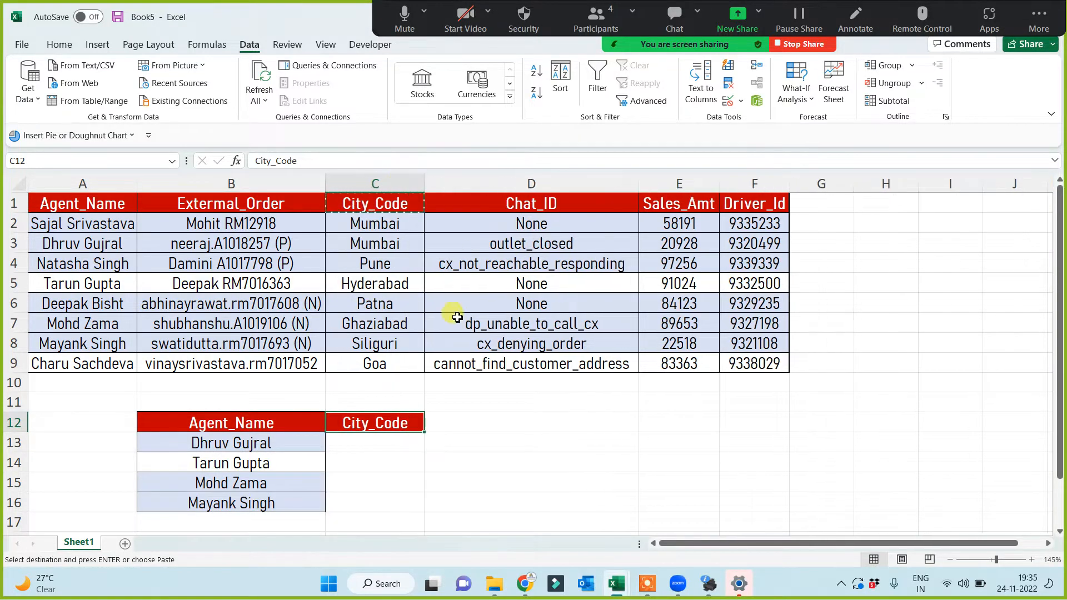
{"action": "left_click", "coordinate": [544, 428]}
{"action": "key", "text": "Escape"}
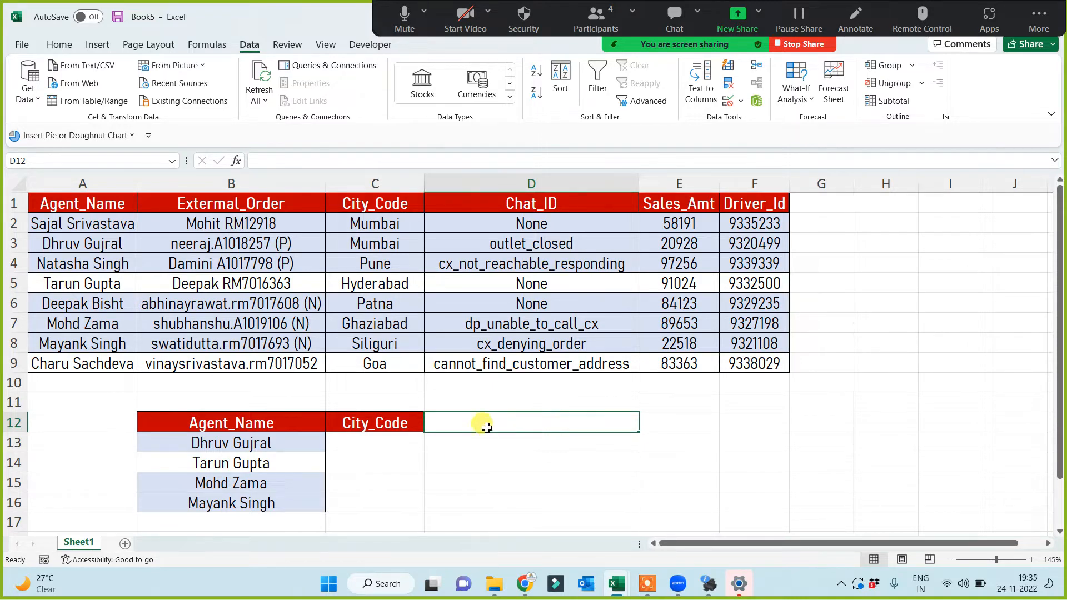
Look up the B13 agent in the main table and copy the matching city, Mumbai, from C3 into C13
{"action": "left_click", "coordinate": [257, 449]}
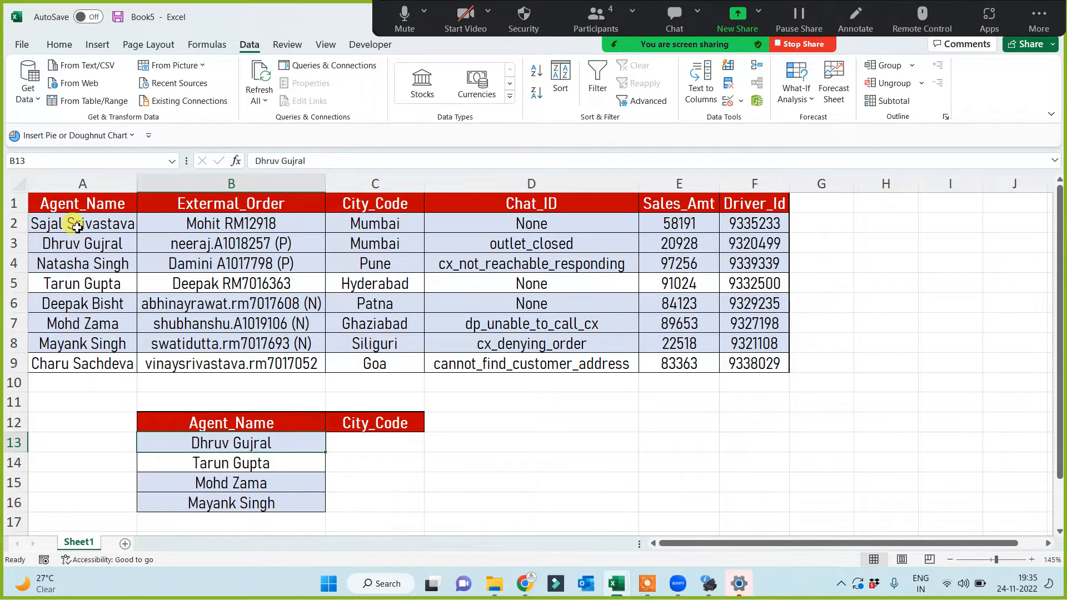
{"action": "left_click_drag", "start_coordinate": [86, 222], "coordinate": [70, 364]}
{"action": "left_click", "coordinate": [215, 443]}
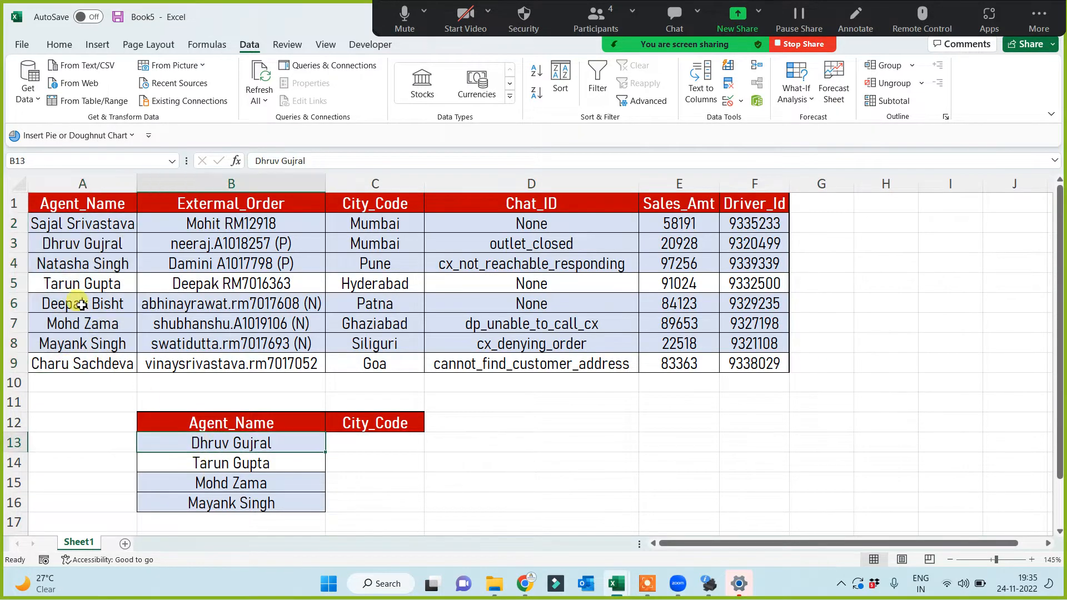
{"action": "left_click", "coordinate": [84, 244]}
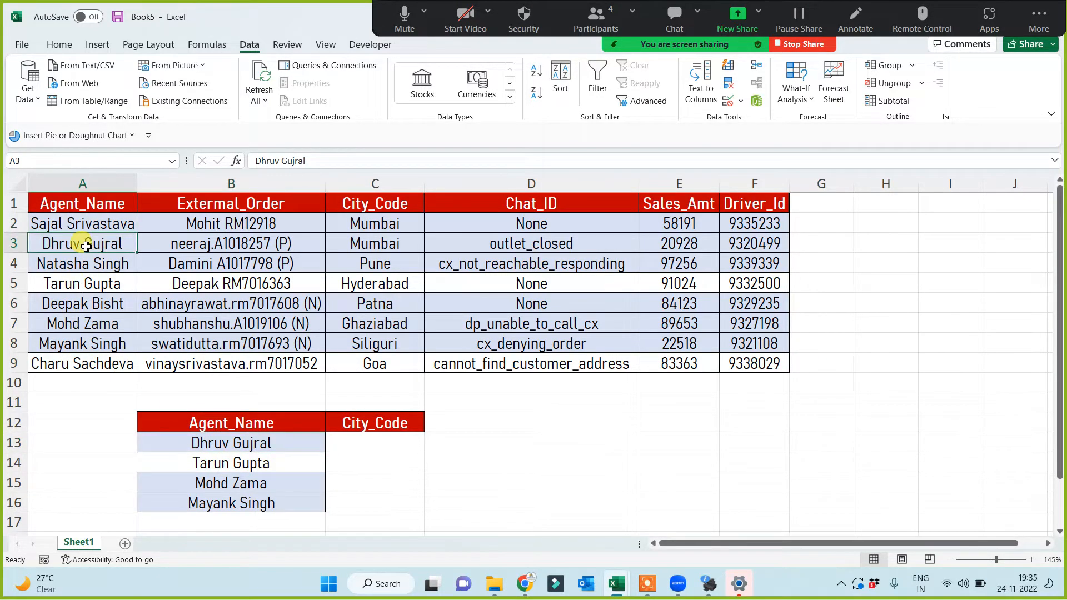
{"action": "left_click", "coordinate": [354, 242]}
{"action": "key", "text": "ctrl+c"}
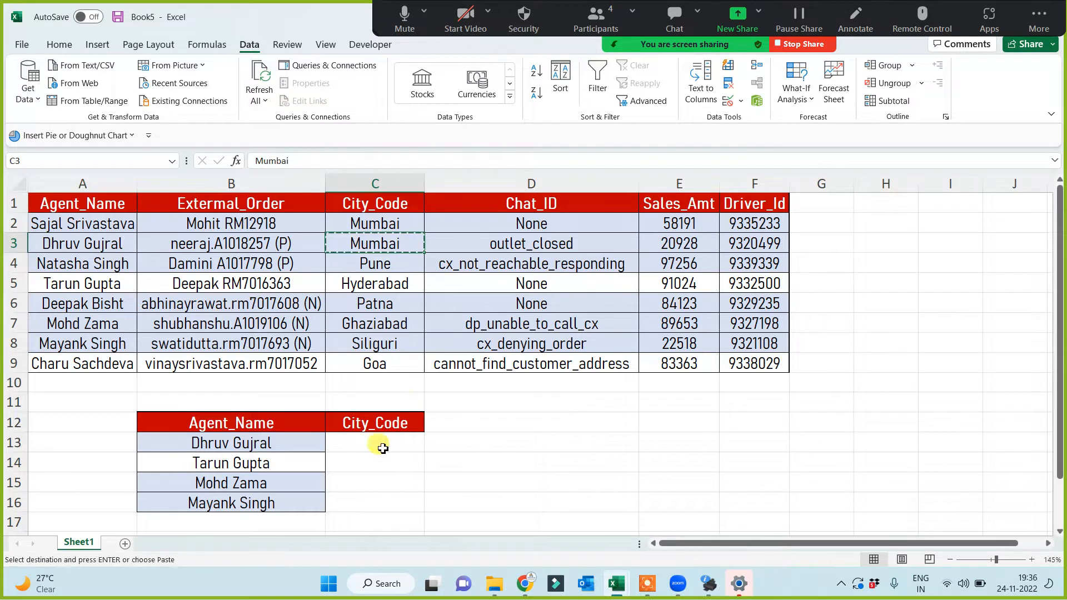
{"action": "left_click", "coordinate": [364, 443]}
{"action": "key", "text": "ctrl+v"}
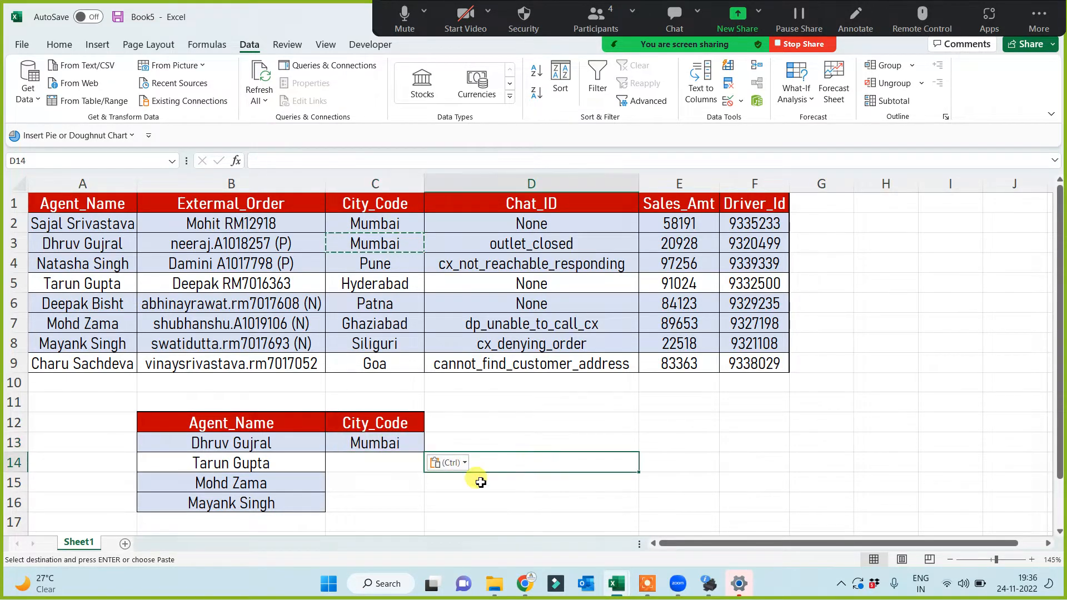
Look up the B14 agent in the main table and copy the matching city, Hyderabad, from C5 into C14
{"action": "left_click", "coordinate": [238, 464]}
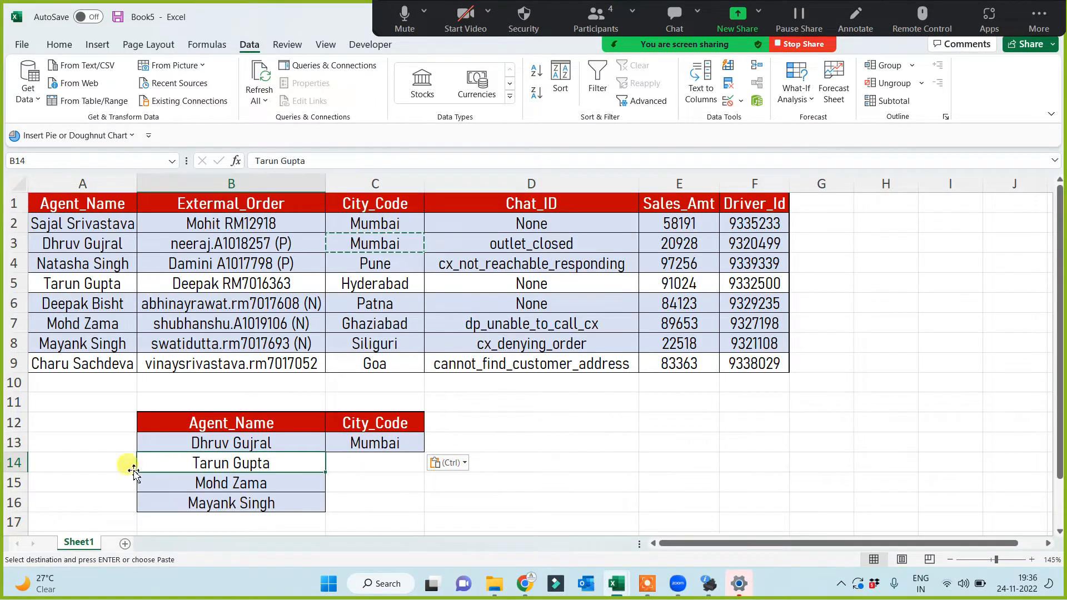
{"action": "left_click", "coordinate": [84, 281]}
{"action": "left_click", "coordinate": [341, 286]}
{"action": "key", "text": "ctrl+c"}
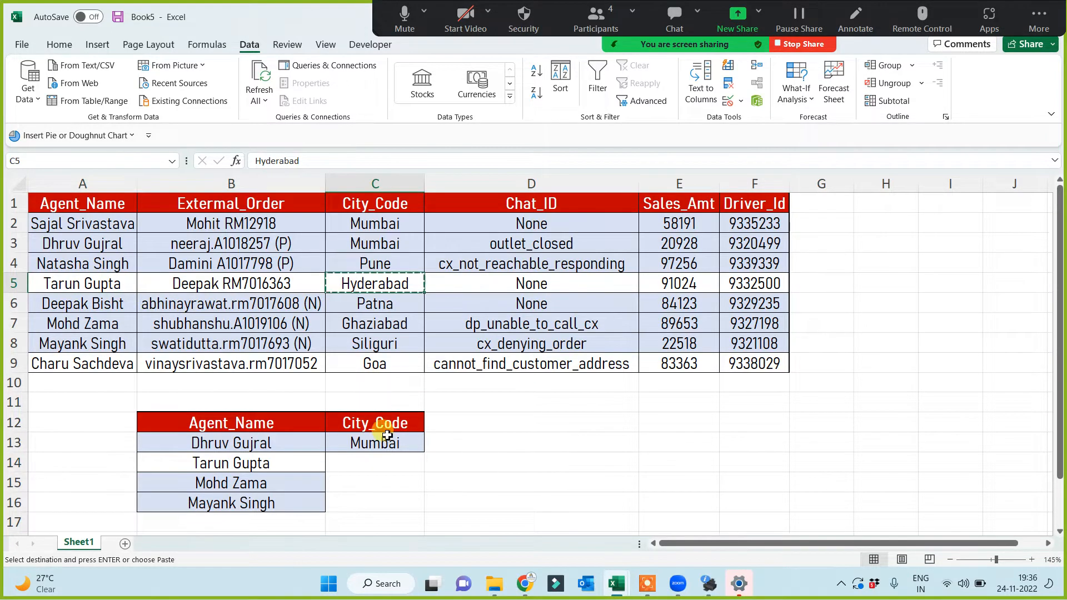
{"action": "left_click", "coordinate": [364, 461]}
{"action": "key", "text": "ctrl+v"}
{"action": "left_click", "coordinate": [542, 465]}
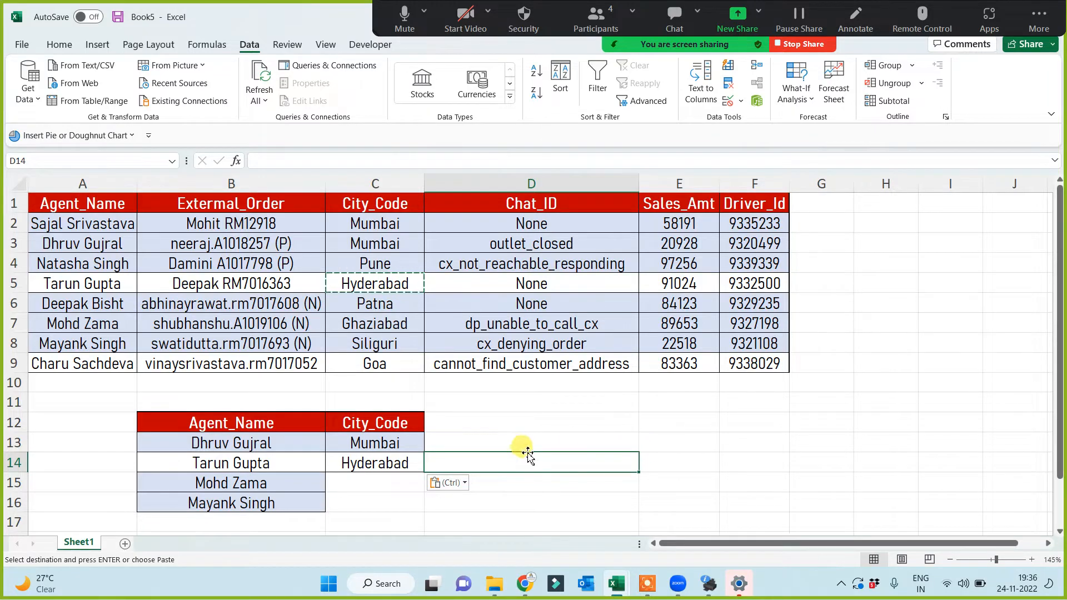
Clear the manually copied cities from C13:C14
{"action": "left_click_drag", "start_coordinate": [391, 442], "coordinate": [389, 461]}
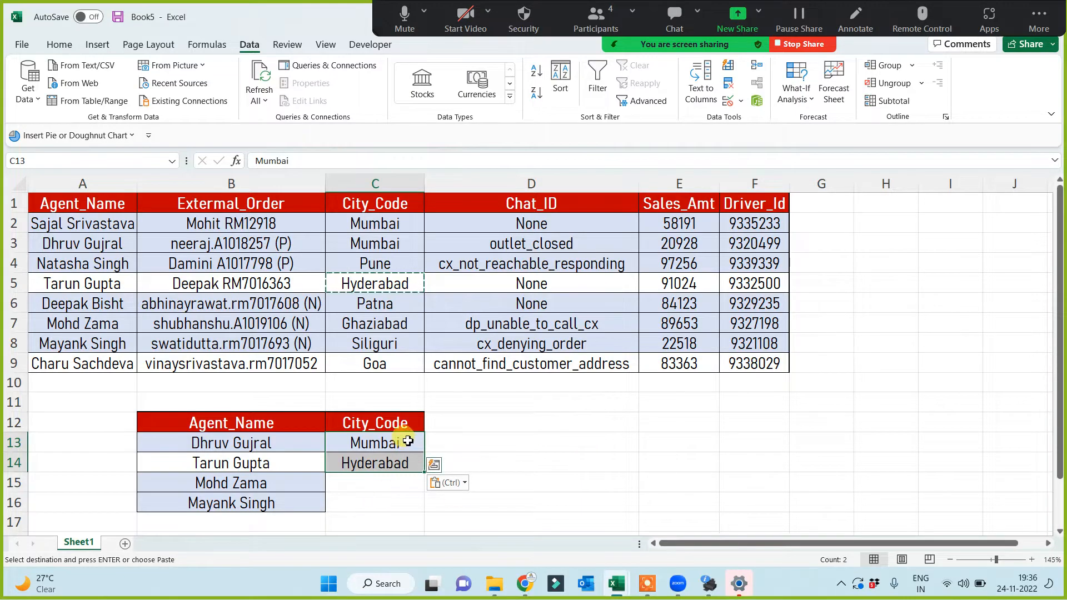
{"action": "key", "text": "Delete"}
{"action": "left_click", "coordinate": [532, 443]}
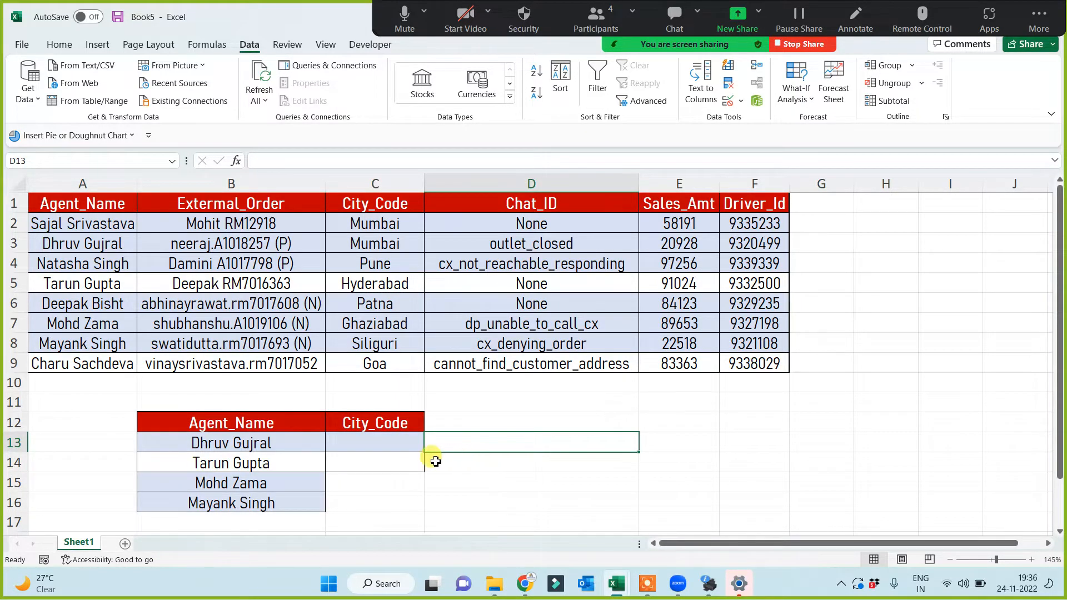
Copy the agent name from B13 and find its next occurrence in column A
{"action": "left_click", "coordinate": [217, 443]}
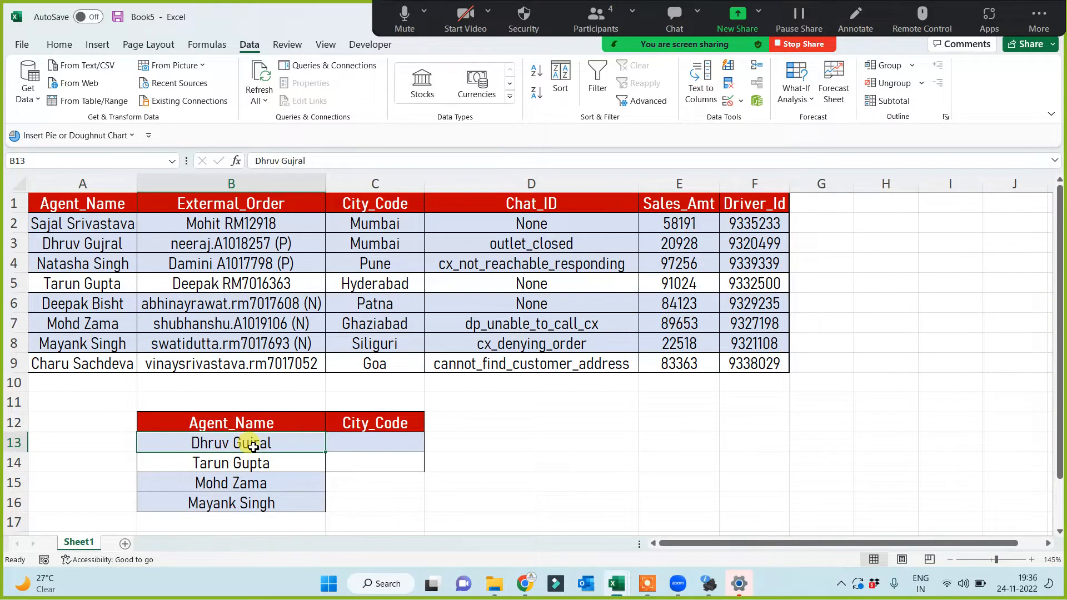
{"action": "key", "text": "ctrl+c"}
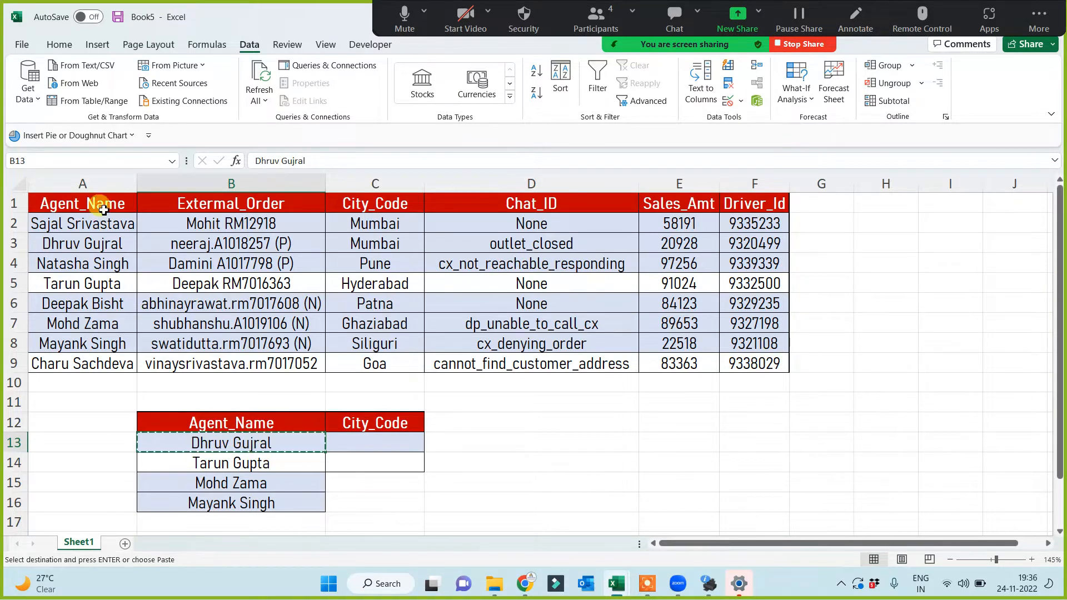
{"action": "left_click", "coordinate": [83, 183]}
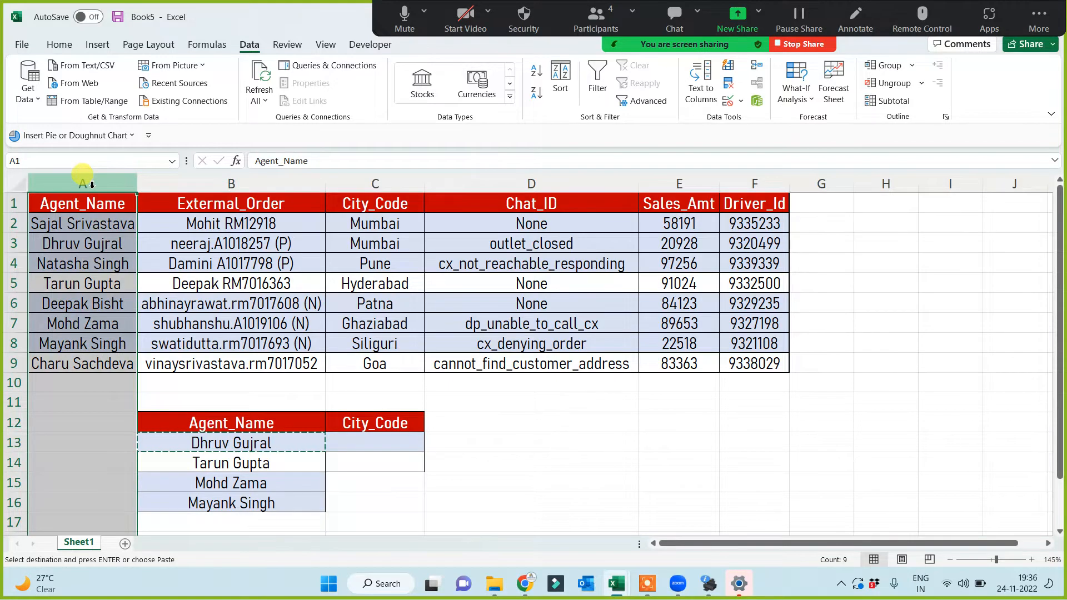
{"action": "key", "text": "ctrl+f"}
{"action": "key", "text": "ctrl+v"}
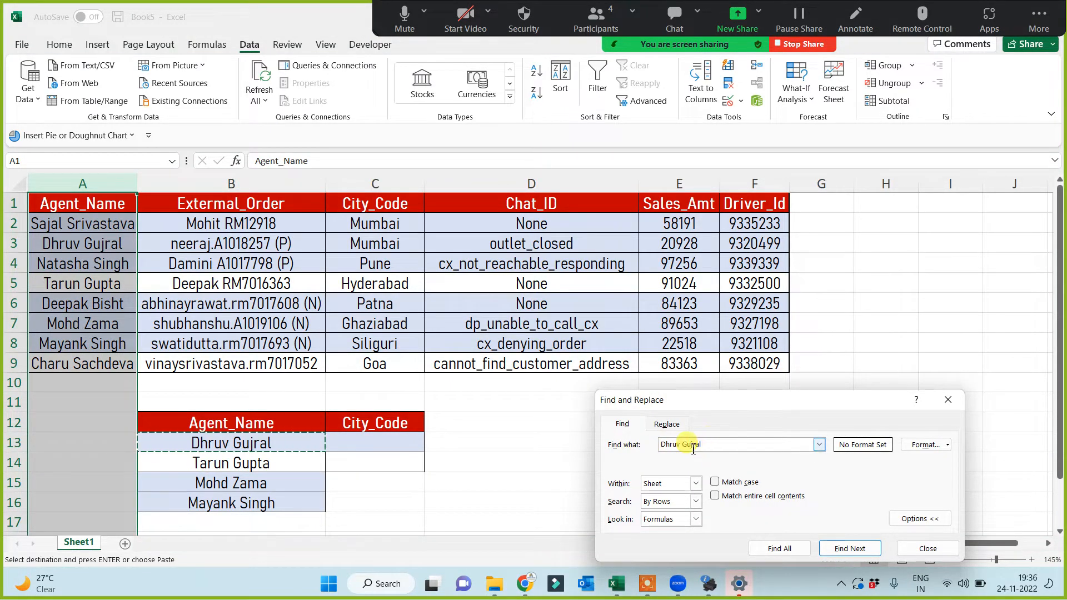
{"action": "left_click", "coordinate": [851, 555]}
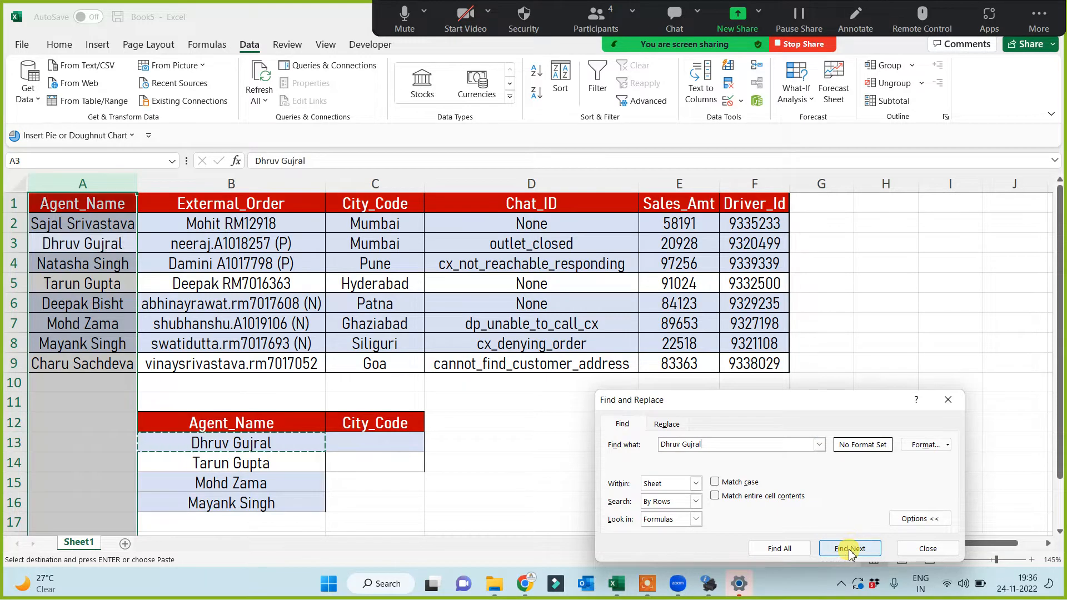
Select the found agent cell A3, clear the copy marquee and close the Find and Replace dialog
{"action": "left_click", "coordinate": [90, 240]}
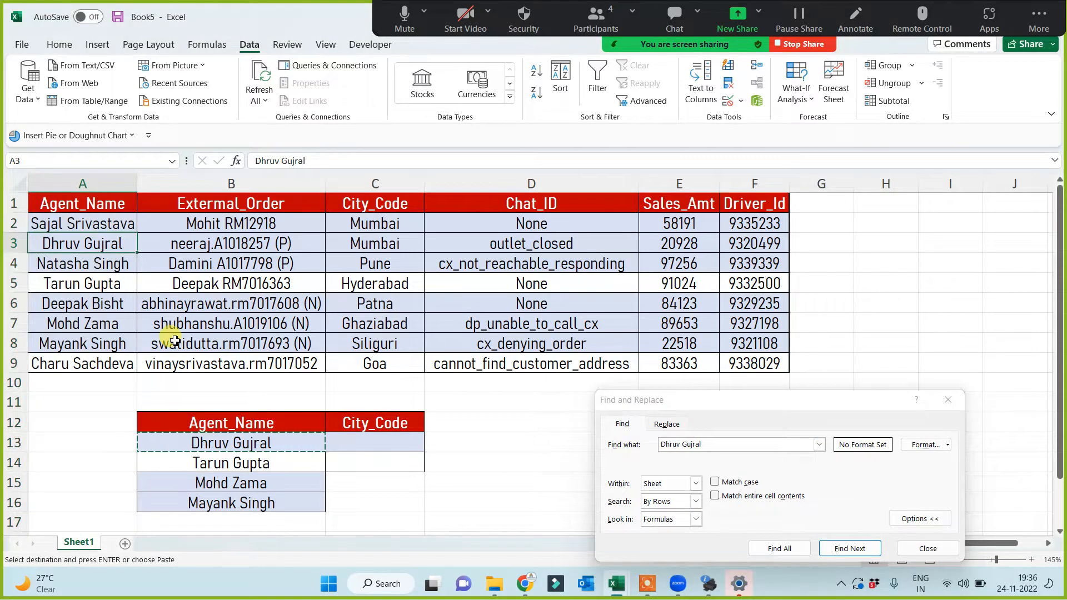
{"action": "key", "text": "Escape"}
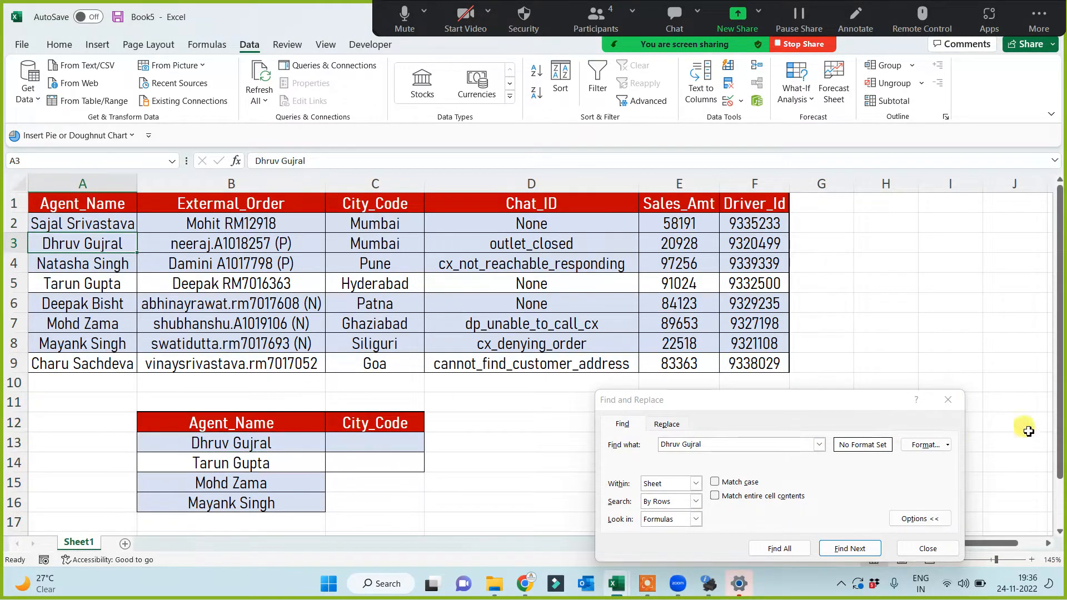
{"action": "left_click", "coordinate": [948, 400]}
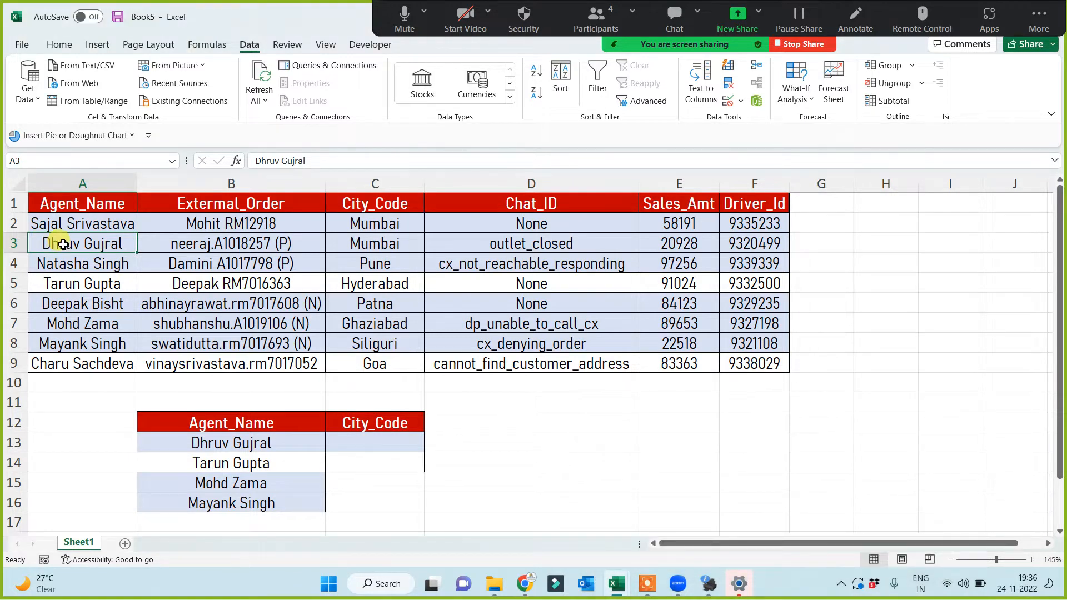
Copy the found agent's city, Mumbai, from C3 into C13
{"action": "left_click", "coordinate": [357, 242]}
{"action": "key", "text": "ctrl+c"}
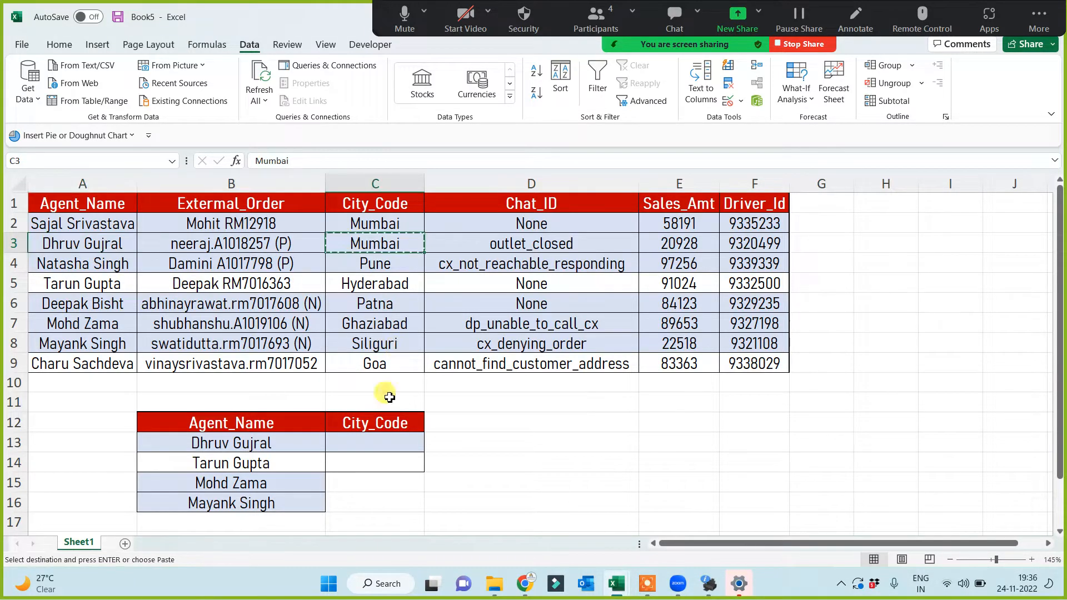
{"action": "left_click", "coordinate": [363, 444]}
{"action": "key", "text": "ctrl+v"}
{"action": "left_click", "coordinate": [570, 448]}
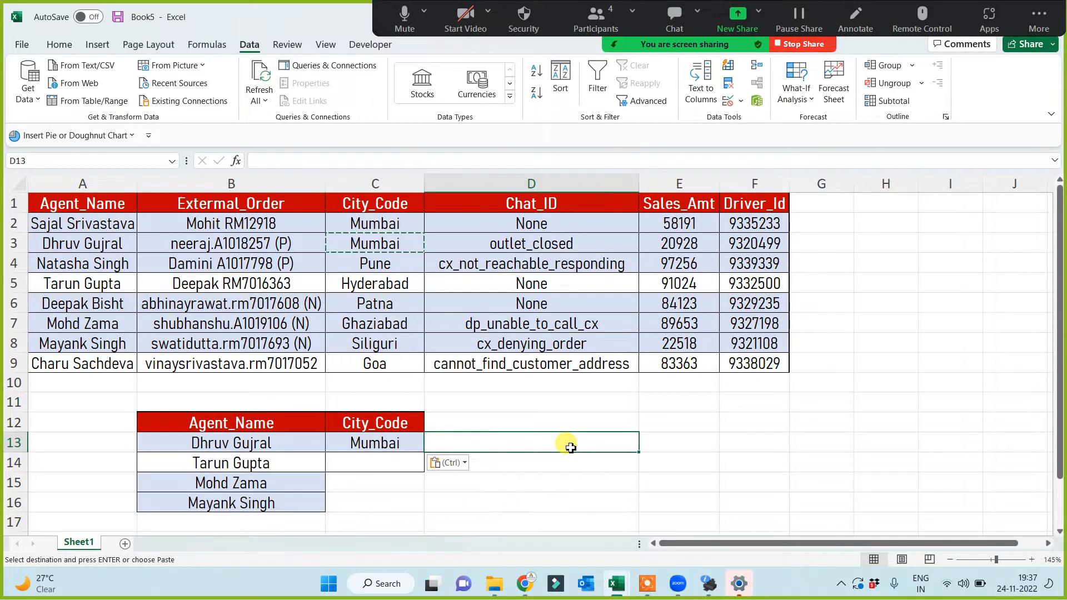
Undo the city paste in C13
{"action": "left_click", "coordinate": [358, 443]}
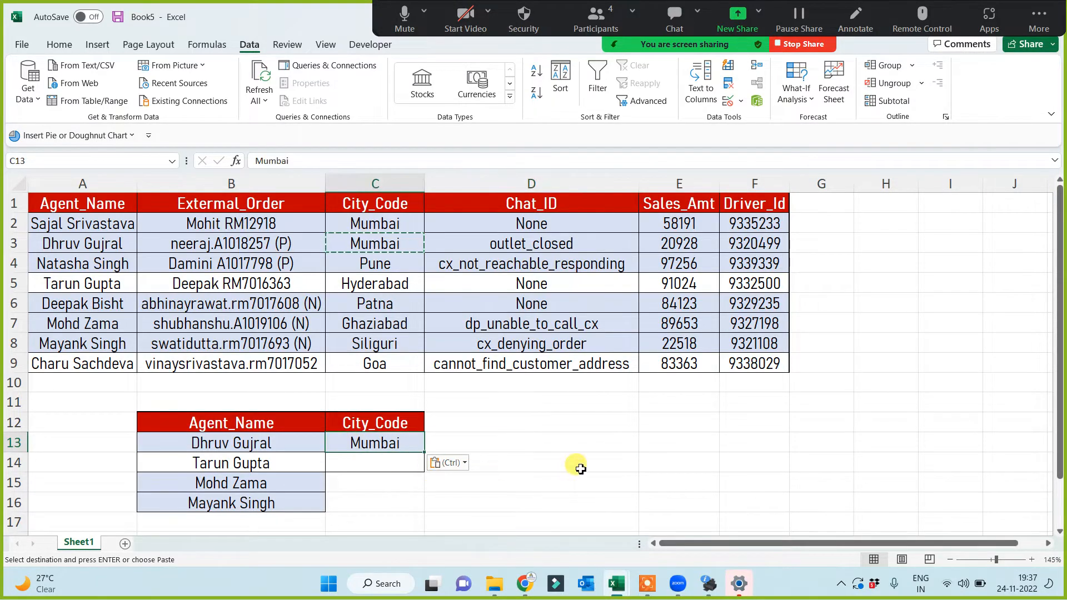
{"action": "key", "text": "ctrl+z"}
{"action": "left_click", "coordinate": [680, 404]}
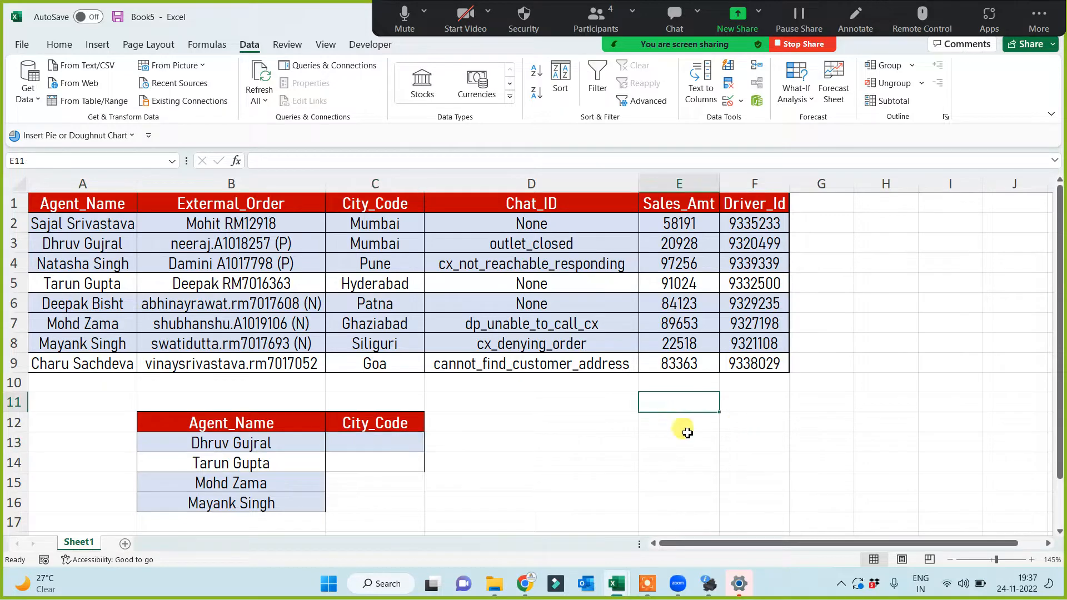
Enter the lookup method notes "1. Manual" in E12 and "2. Find (Ctrl + F)" in E13
{"action": "left_click", "coordinate": [668, 428]}
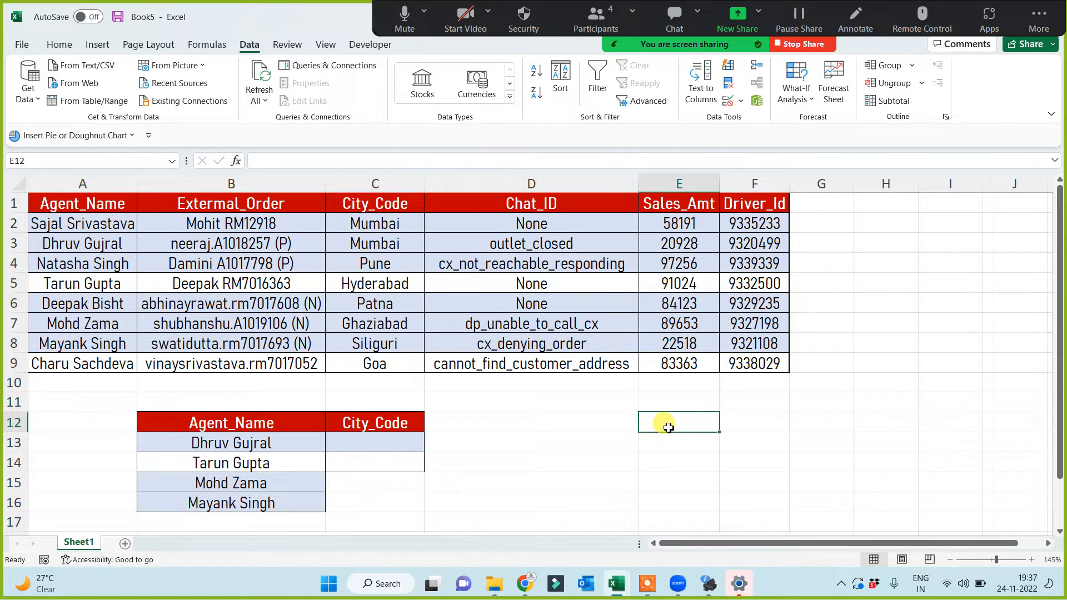
{"action": "type", "text": "1."}
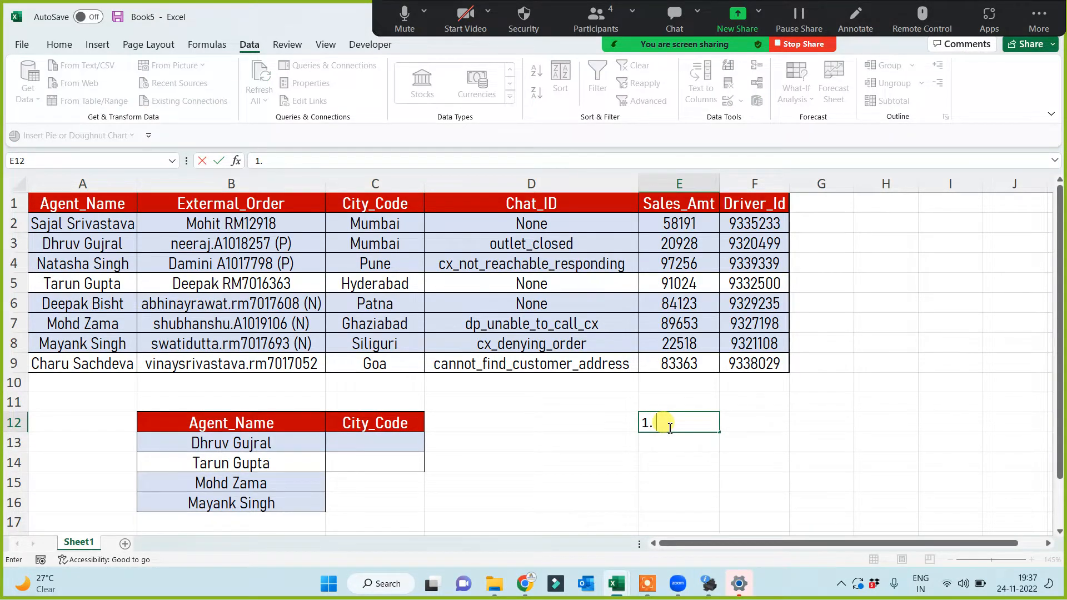
{"action": "type", "text": " Manual"}
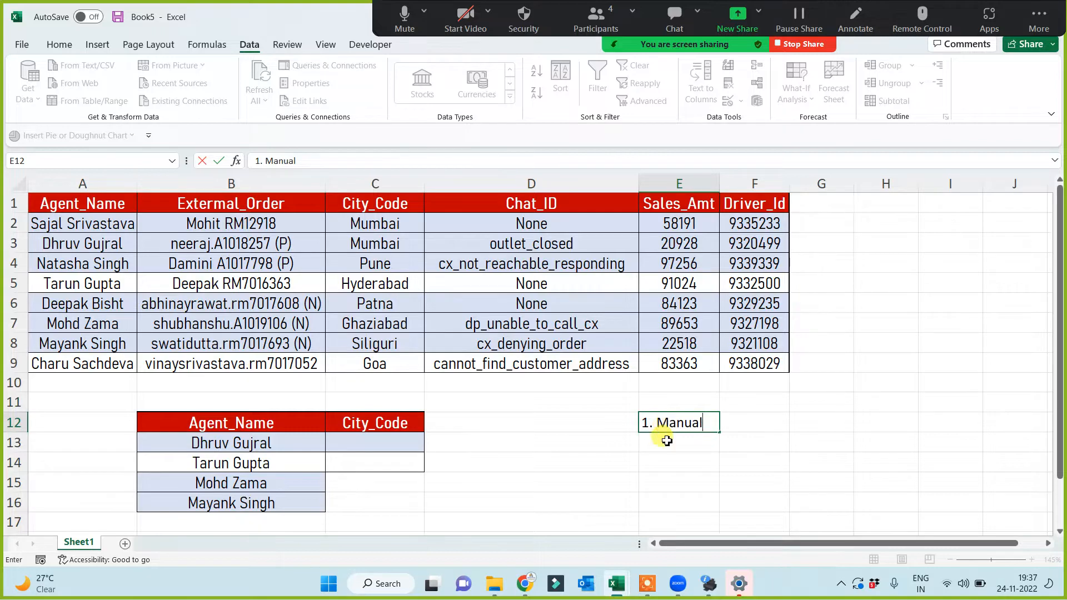
{"action": "key", "text": "Return"}
{"action": "type", "text": "2"}
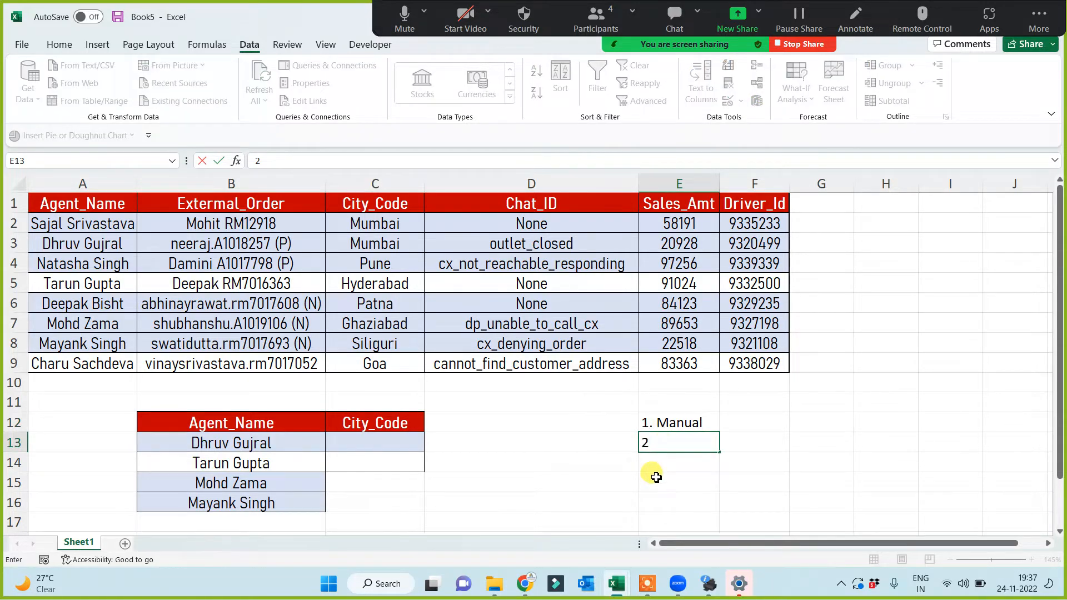
{"action": "type", "text": ". Find (Ctrl + "}
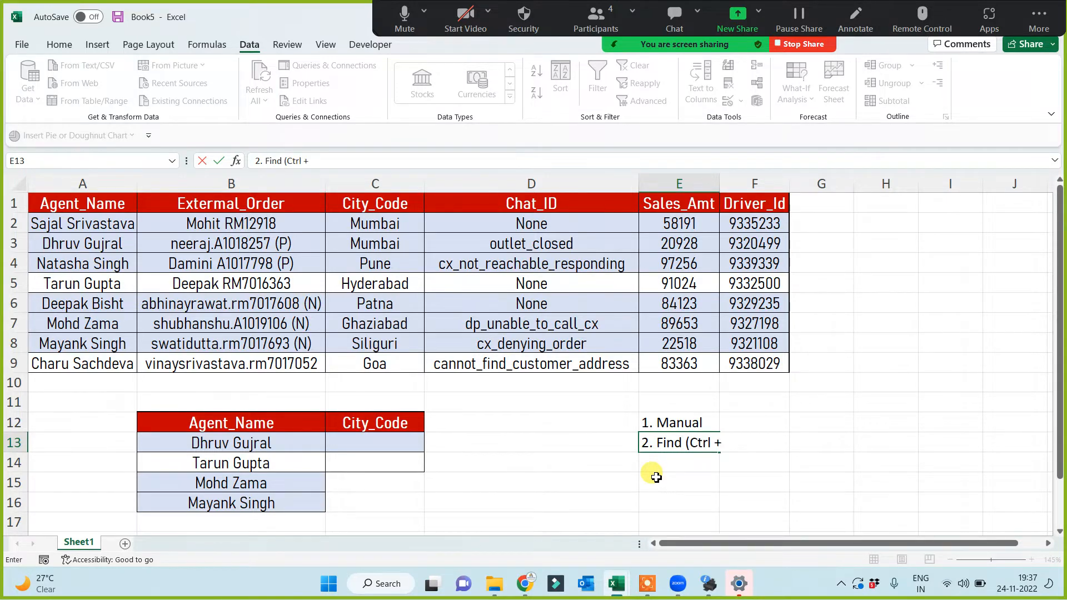
{"action": "type", "text": "F)"}
{"action": "key", "text": "Return"}
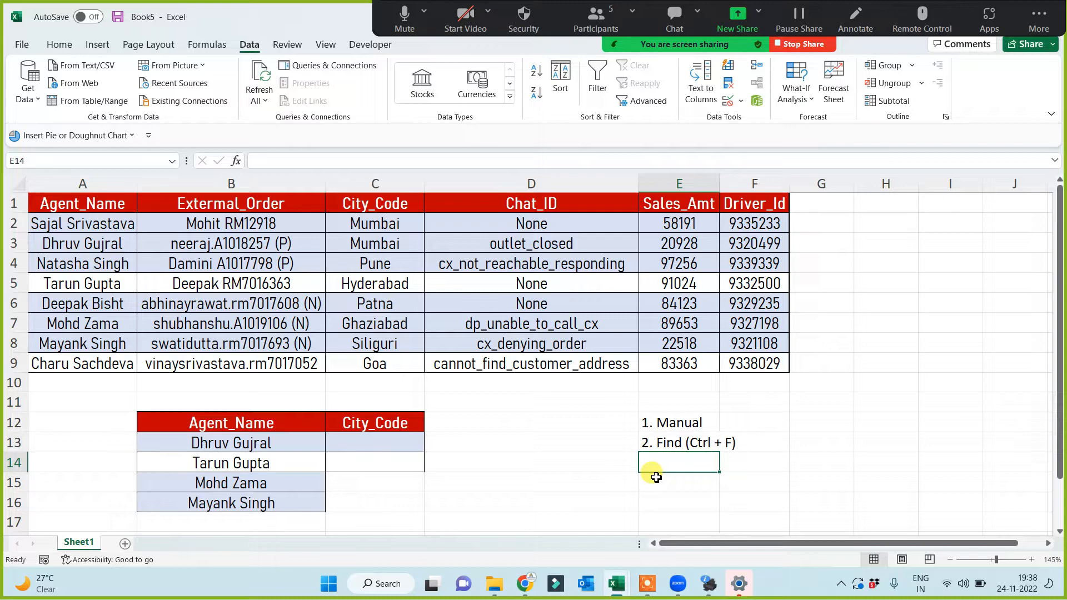
Widen column E slightly and enter "data + que = small" in F12 beside the Manual note
{"action": "left_click_drag", "start_coordinate": [719, 183], "coordinate": [726, 183]}
{"action": "left_click", "coordinate": [770, 421]}
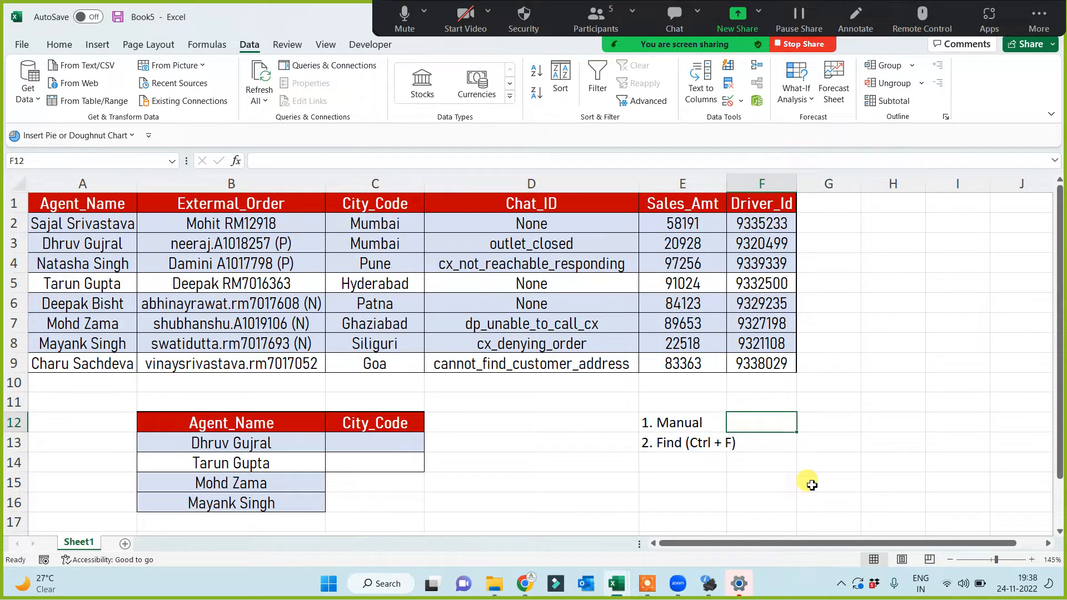
{"action": "type", "text": "data + "}
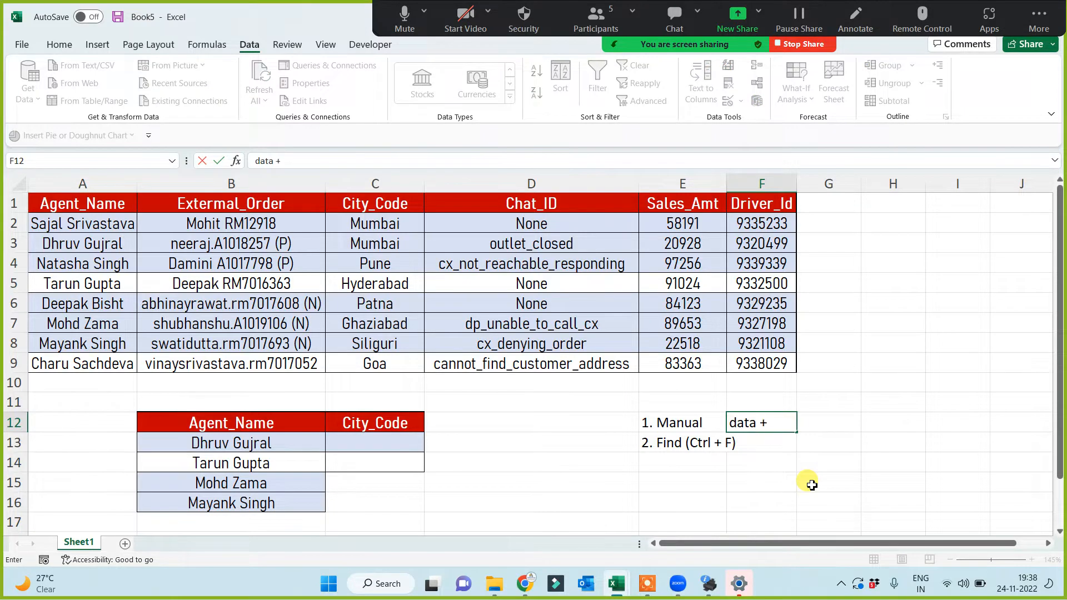
{"action": "type", "text": "que = small"}
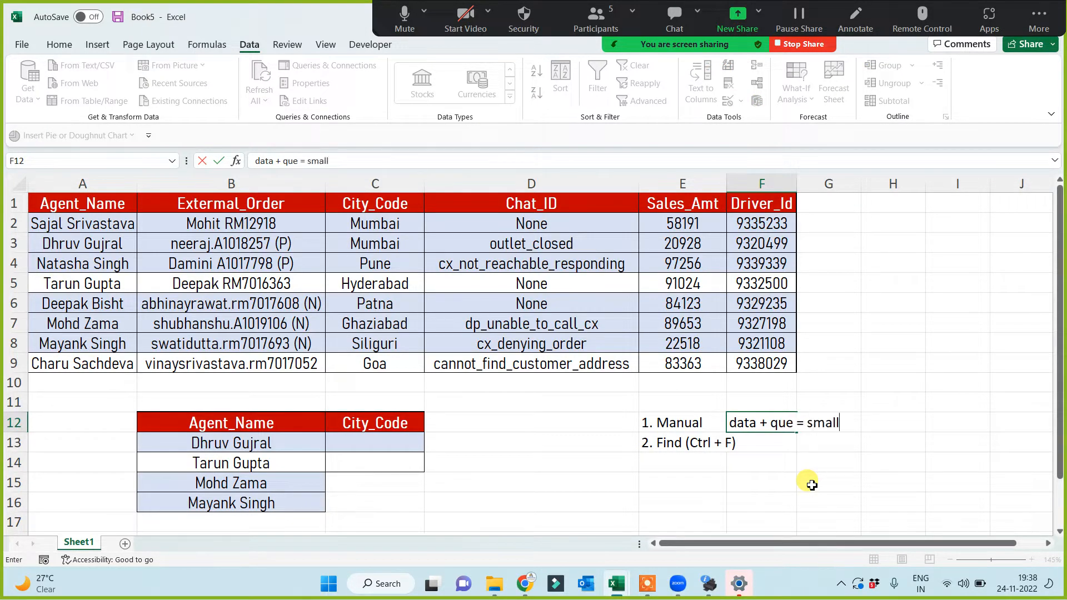
{"action": "left_click", "coordinate": [767, 482]}
Enter "data any size but que should be small" in F13 beside the Find note
{"action": "left_click", "coordinate": [746, 445]}
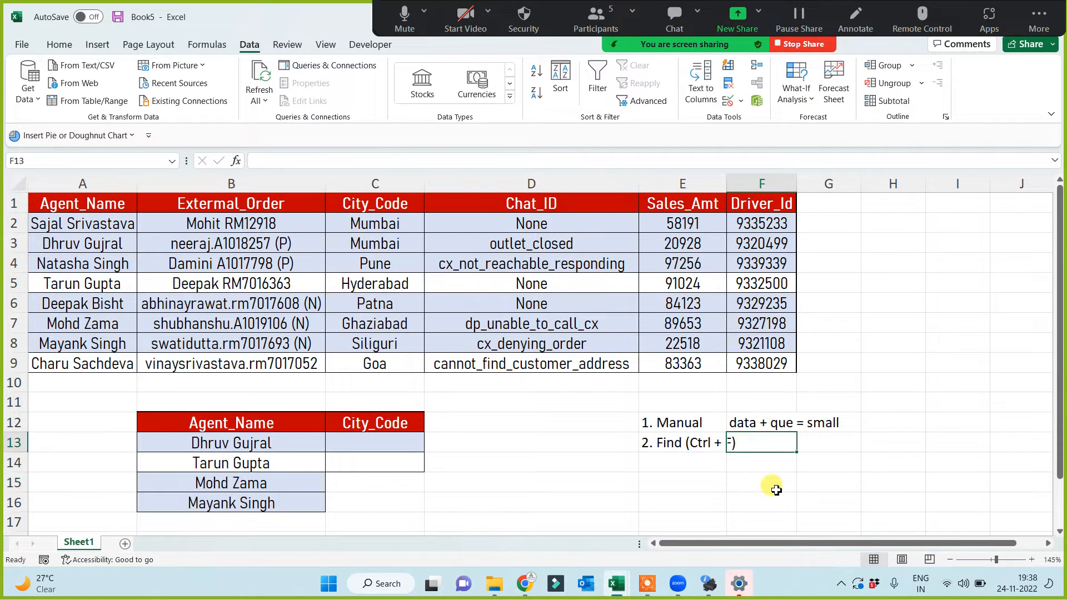
{"action": "type", "text": "data an"}
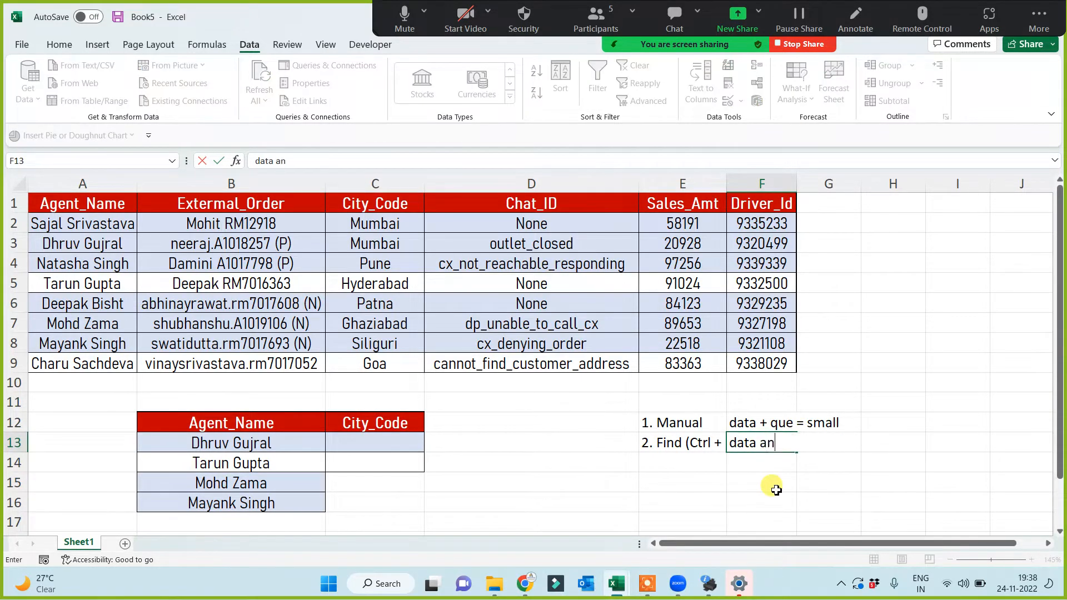
{"action": "type", "text": "y size but que"}
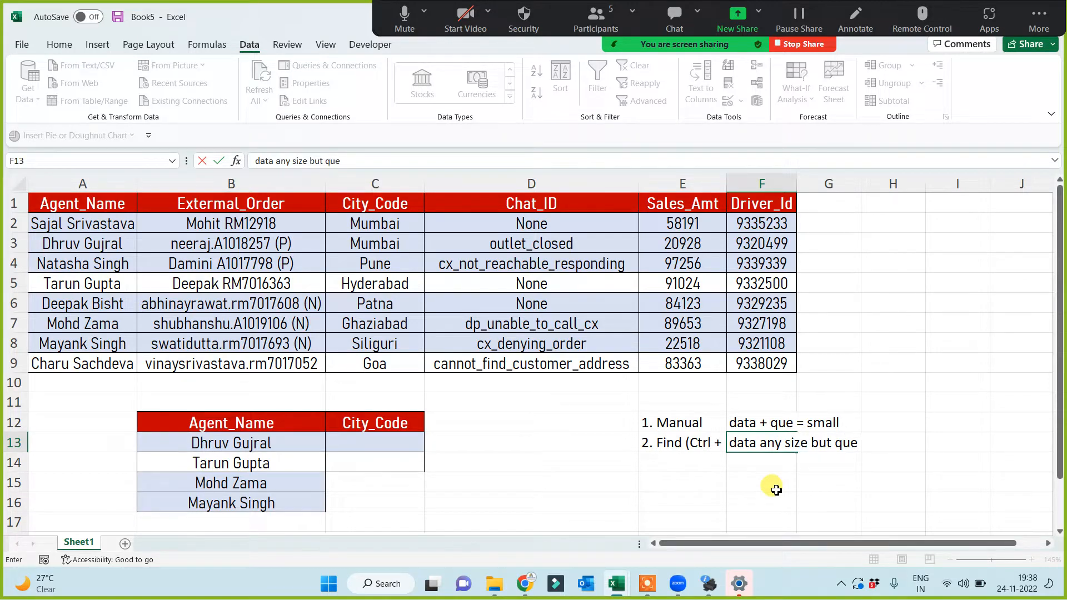
{"action": "type", "text": " should be small"}
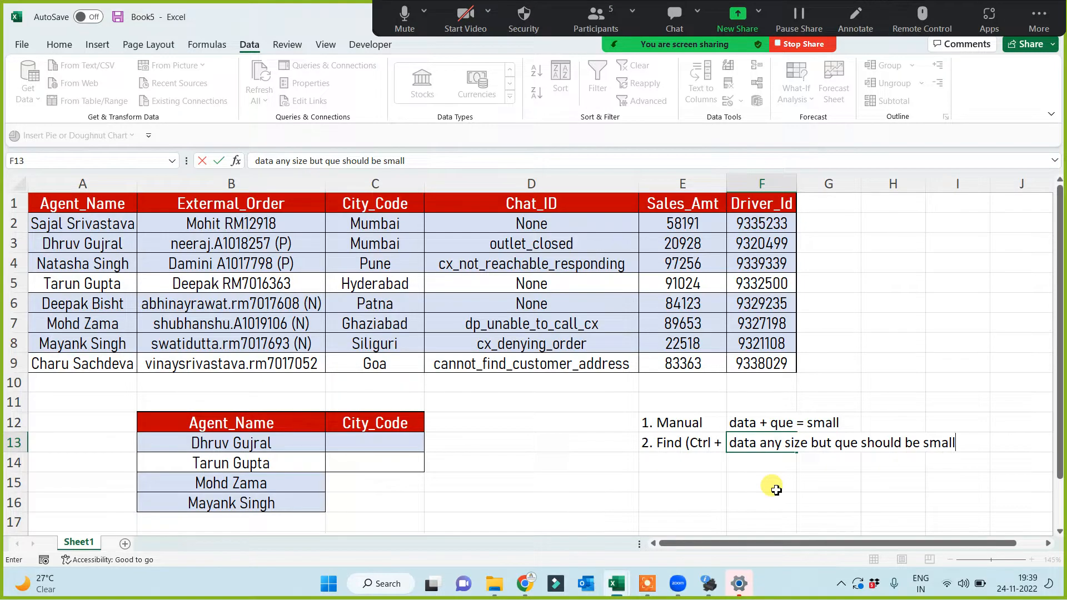
{"action": "key", "text": "Return"}
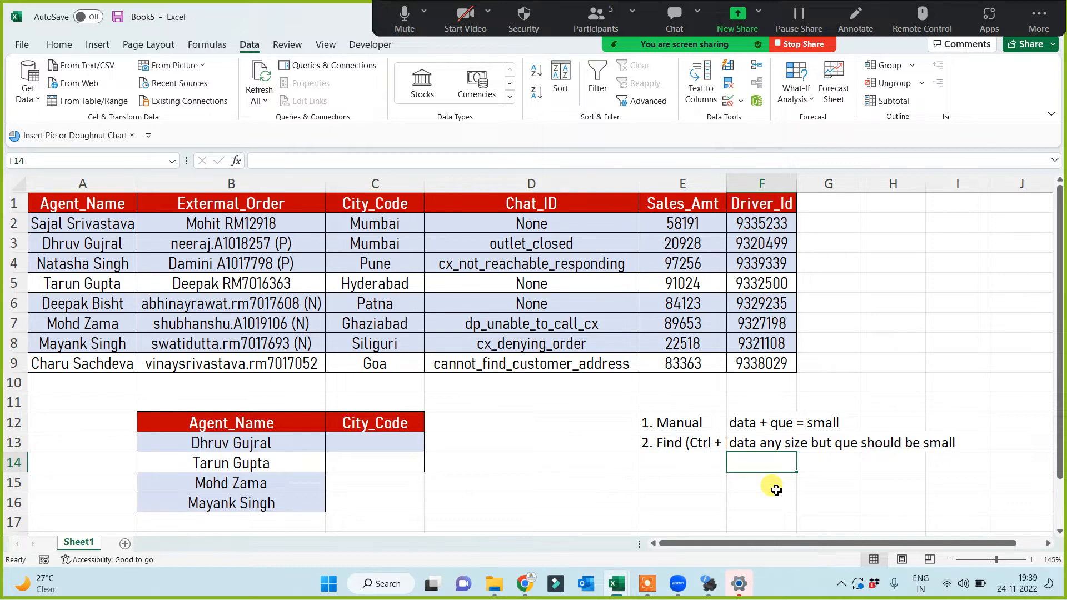
Enter "3. Vlookup" in E14 and its description "data + que = any size" in F14
{"action": "left_click", "coordinate": [653, 462]}
{"action": "type", "text": "3"}
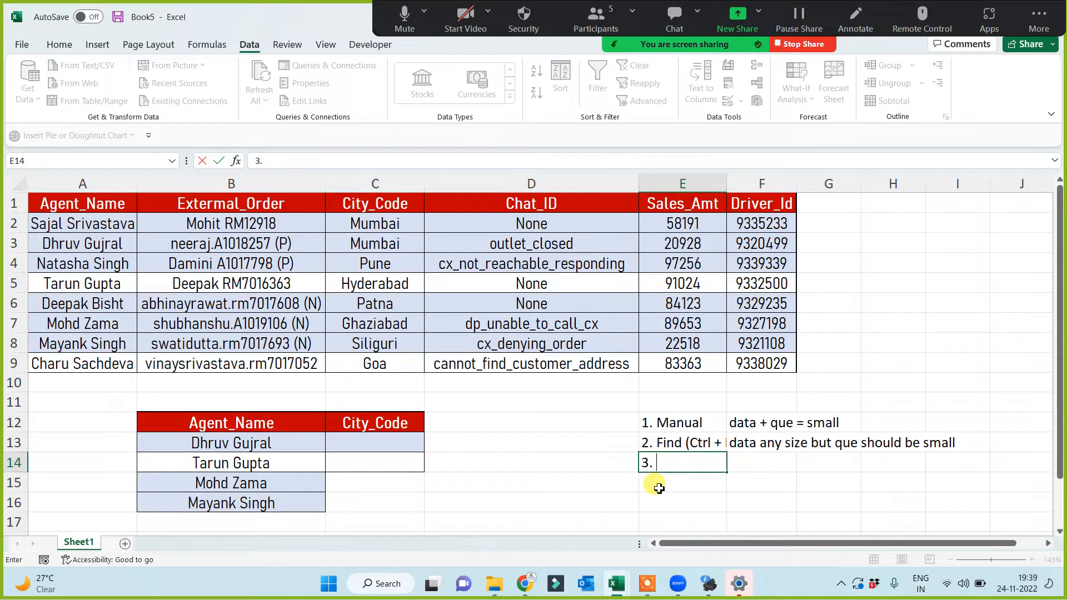
{"action": "type", "text": ". VLookup"}
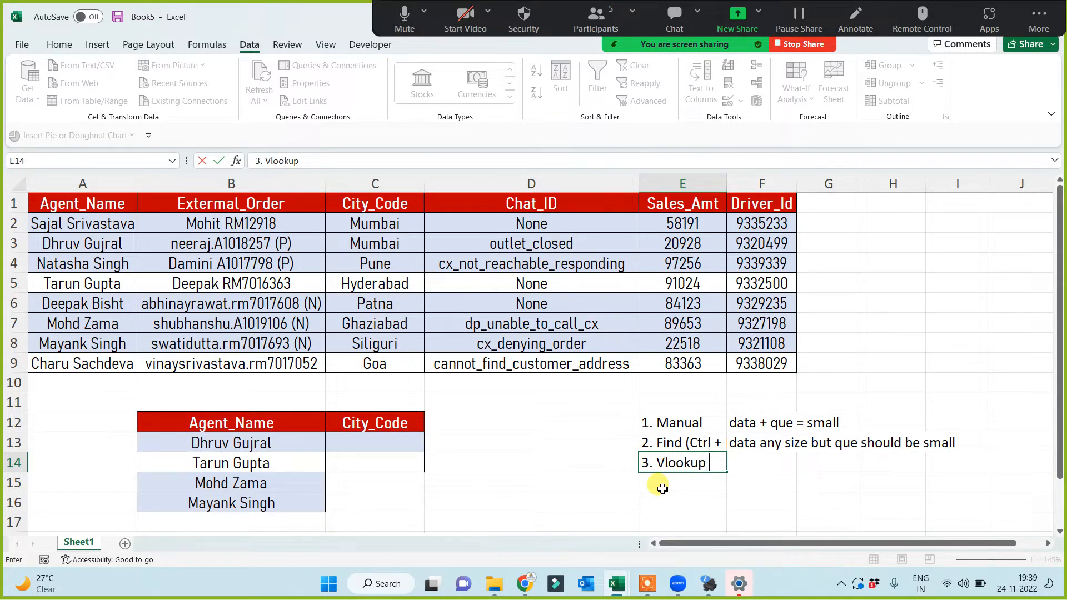
{"action": "left_click", "coordinate": [759, 463]}
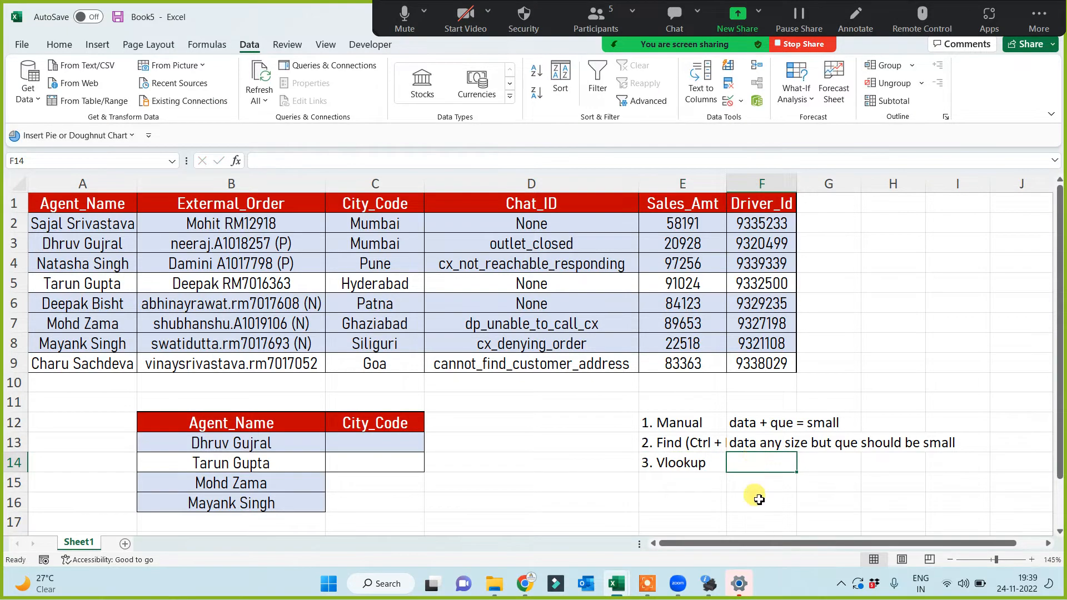
{"action": "type", "text": "data"}
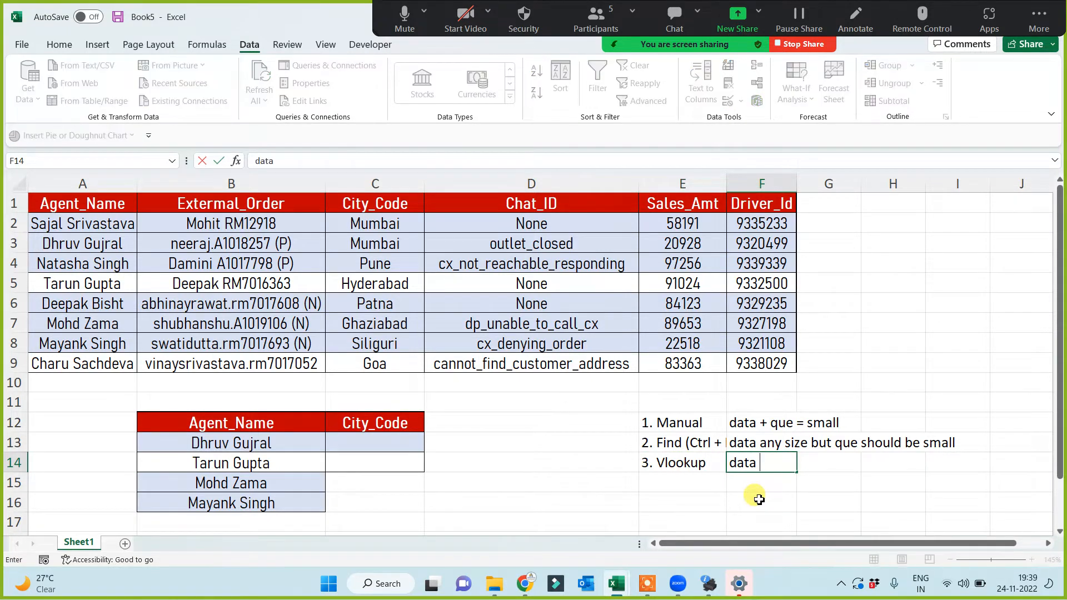
{"action": "type", "text": " + que "}
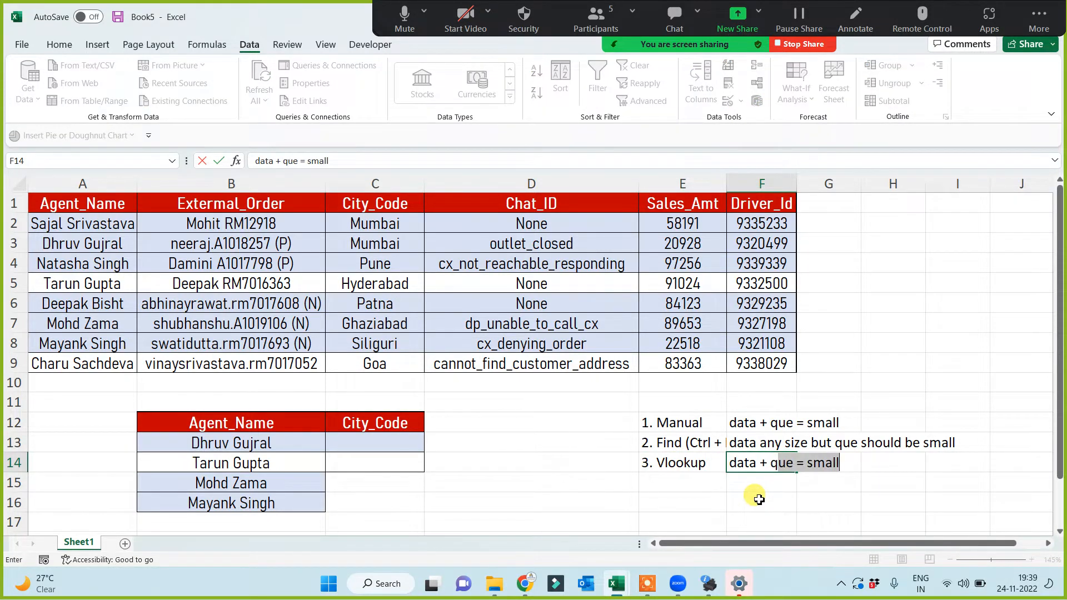
{"action": "type", "text": "= any size"}
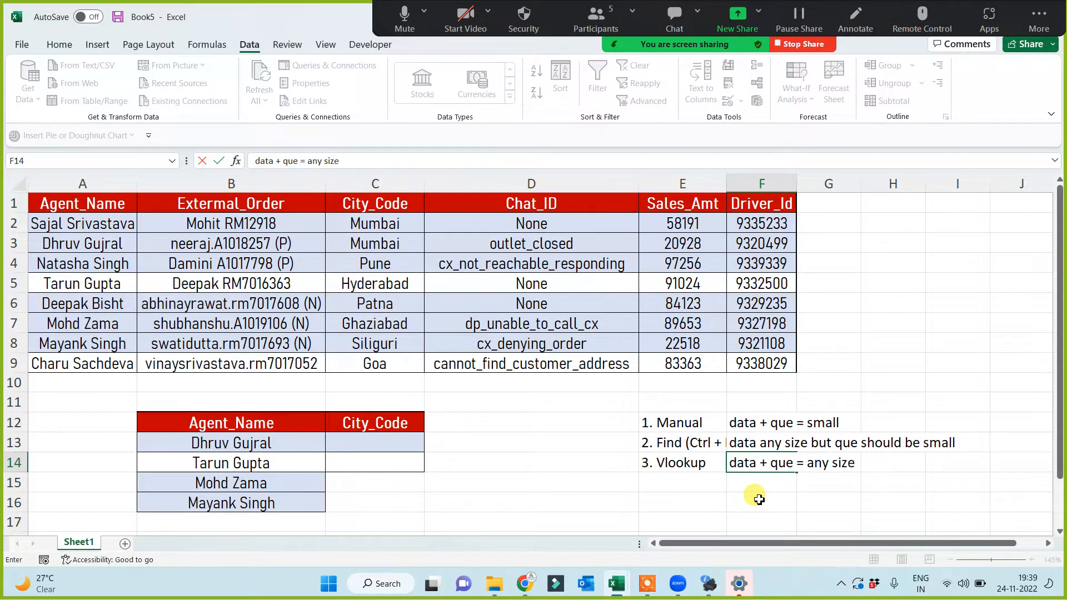
{"action": "key", "text": "Return"}
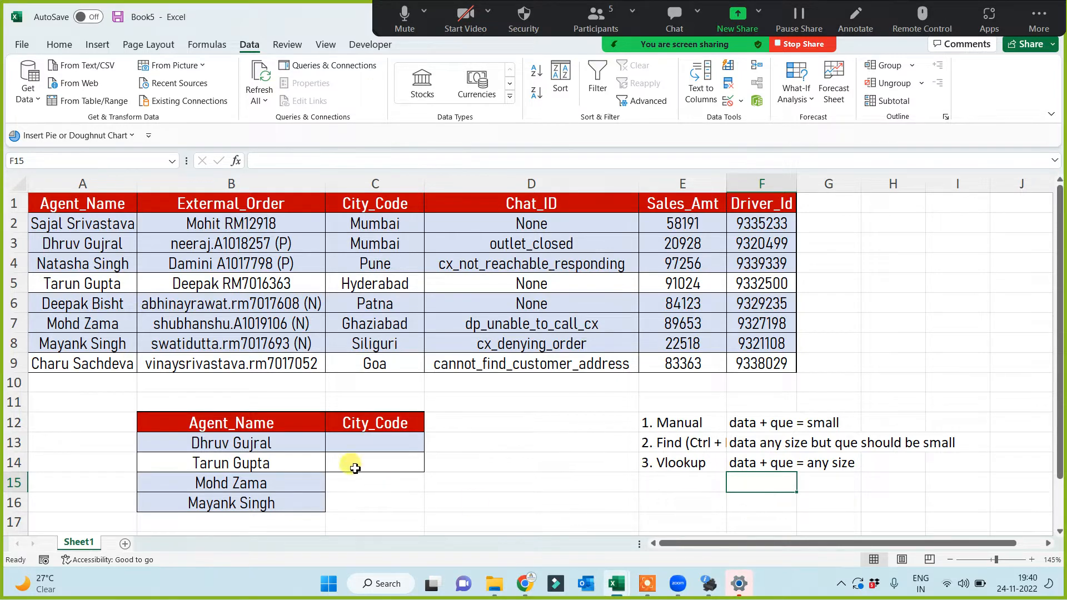
Look up each listed agent's city code with =VLOOKUP(B13,A:F,3,0) in C13 and fill the formula down to C16
{"action": "left_click", "coordinate": [358, 442]}
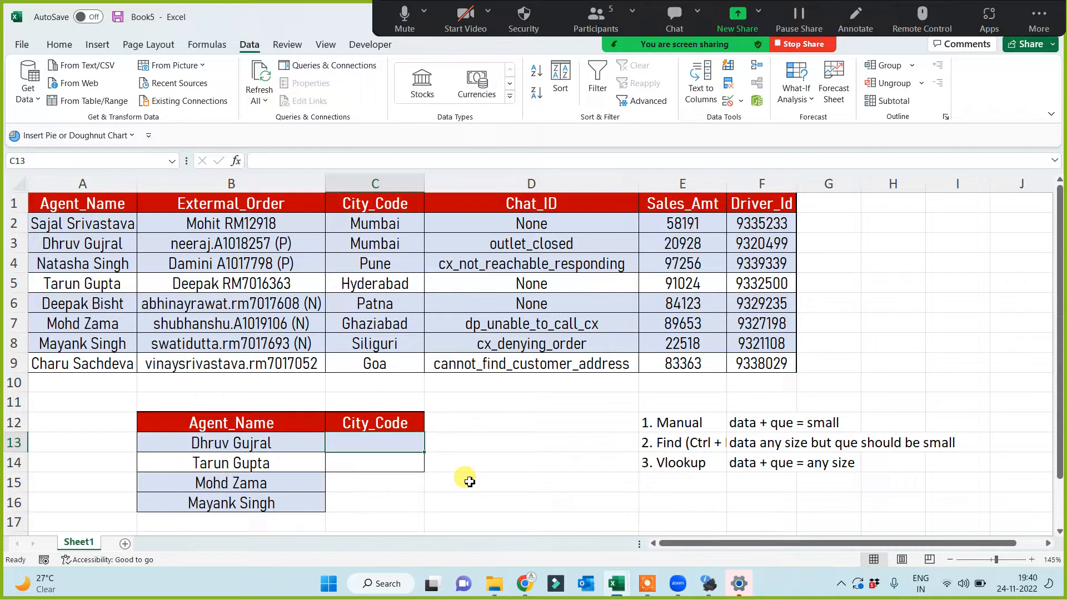
{"action": "type", "text": "=vl"}
{"action": "key", "text": "Tab"}
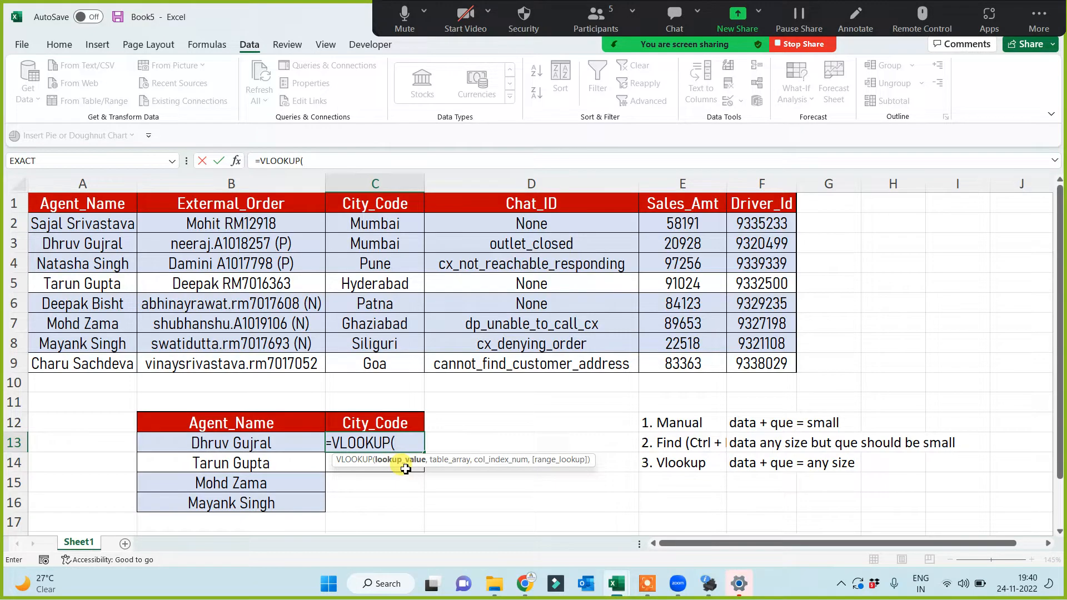
{"action": "left_click", "coordinate": [253, 443]}
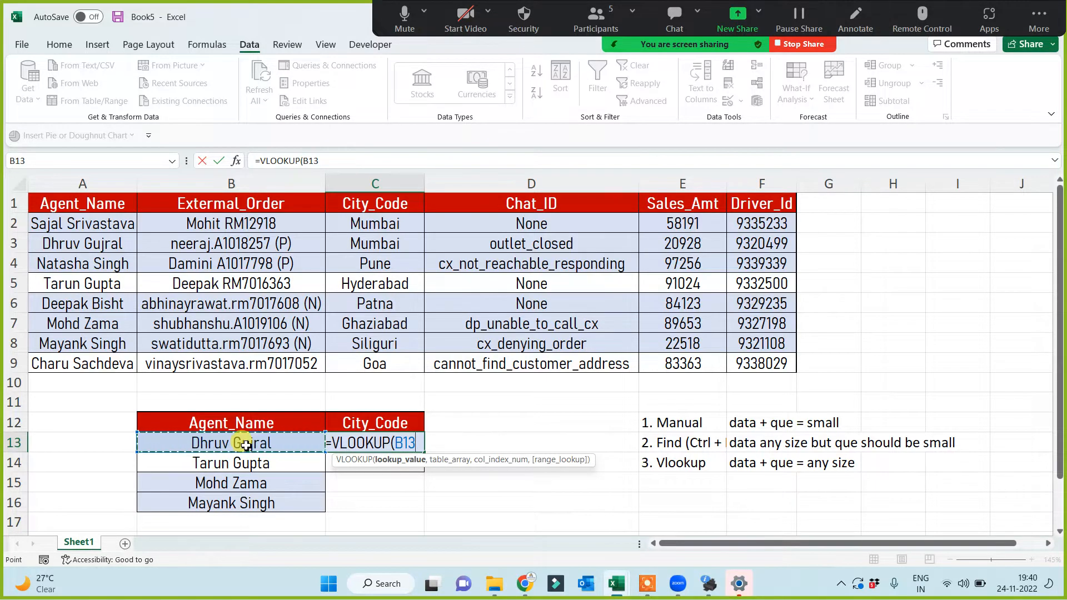
{"action": "type", "text": ","}
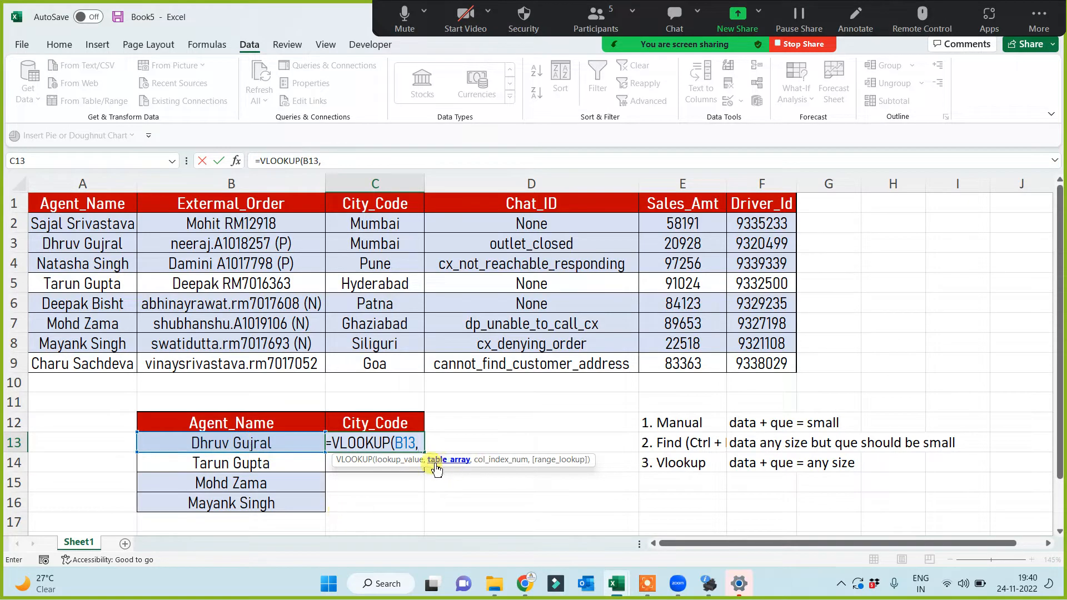
{"action": "left_click", "coordinate": [67, 183]}
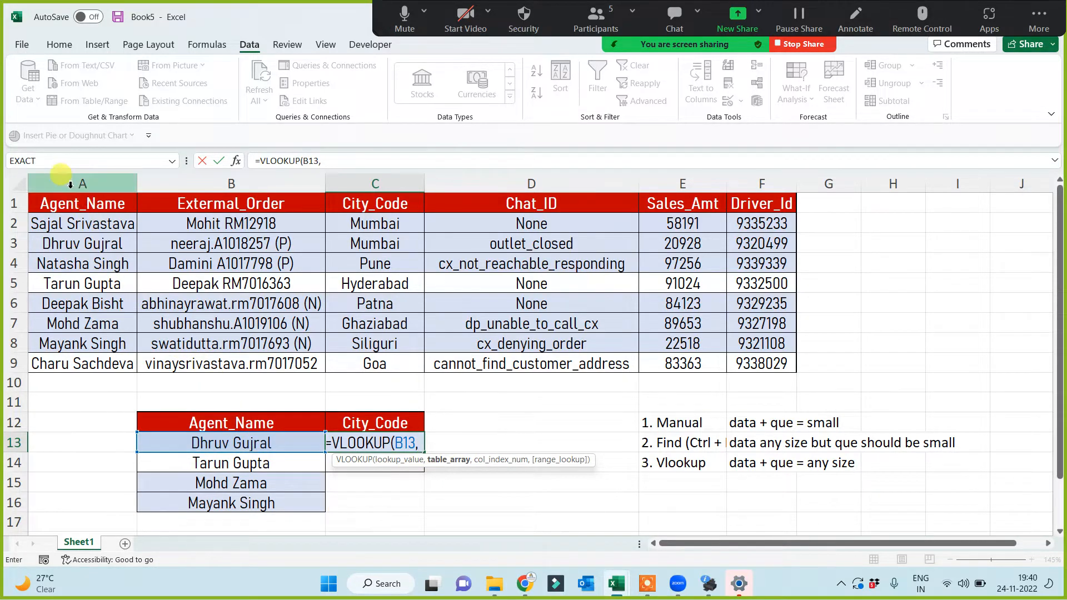
{"action": "left_click_drag", "start_coordinate": [68, 182], "coordinate": [762, 183]}
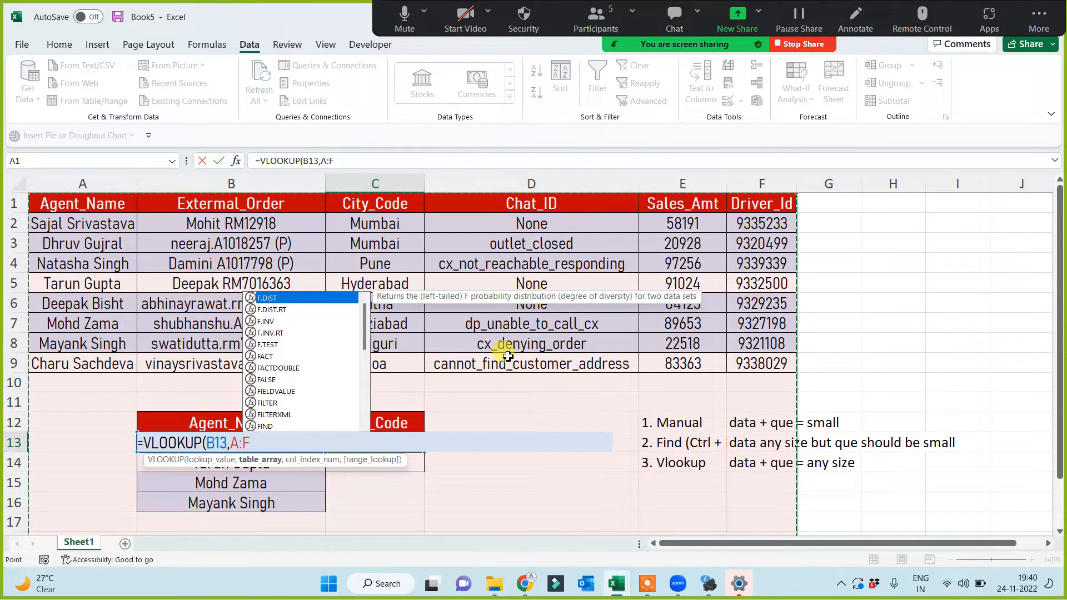
{"action": "type", "text": ","}
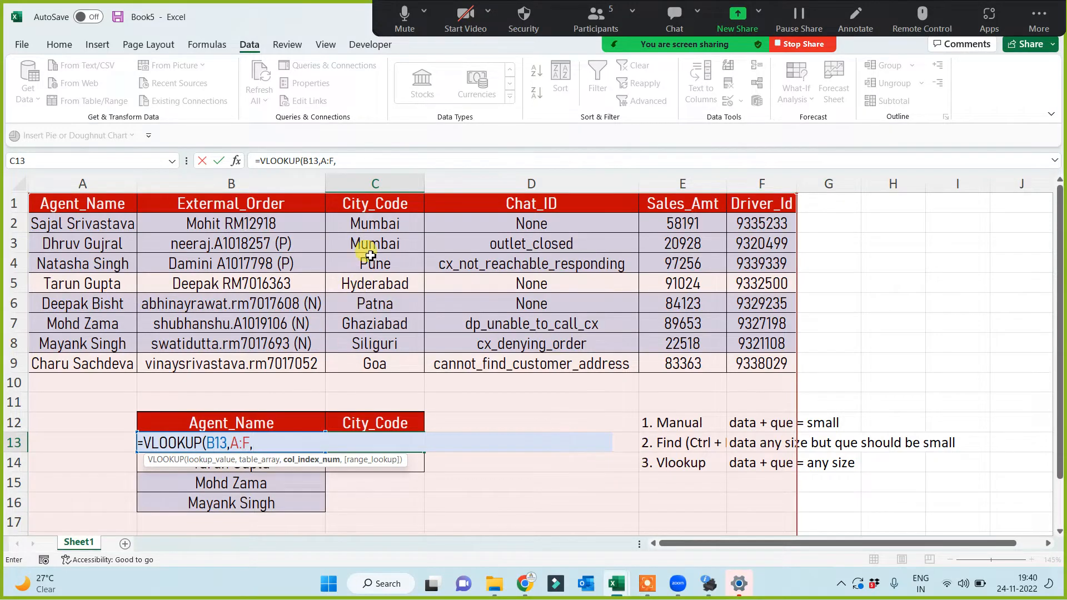
{"action": "type", "text": "3,"}
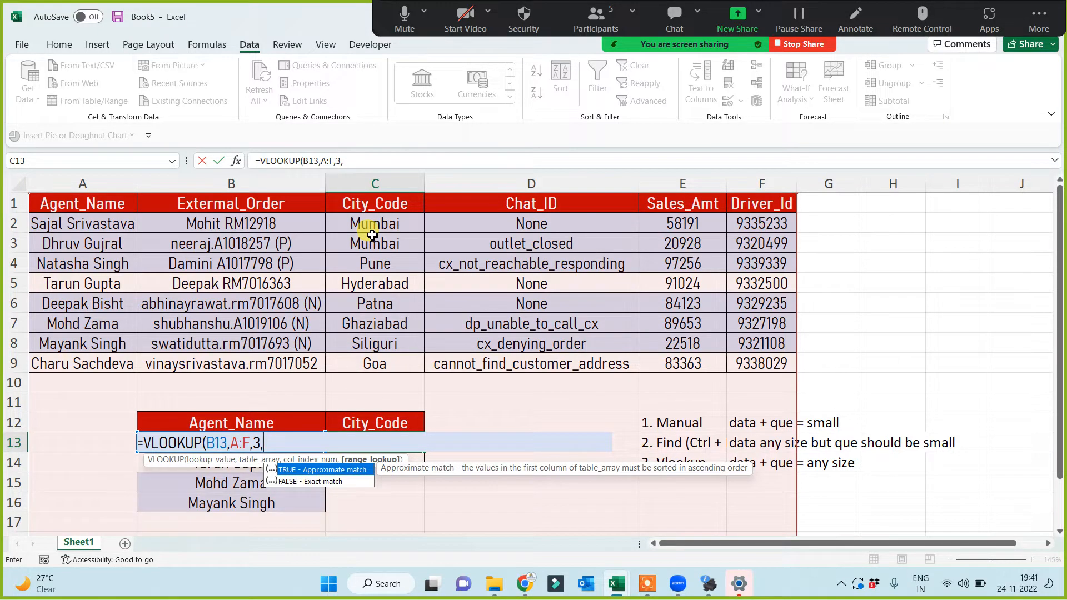
{"action": "type", "text": "0)"}
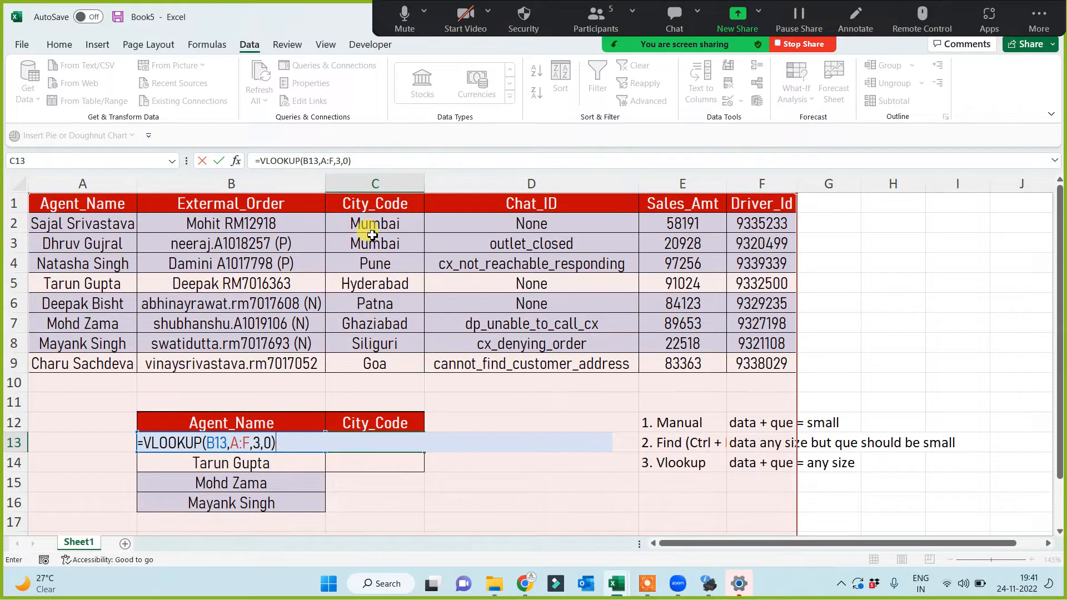
{"action": "key", "text": "Return"}
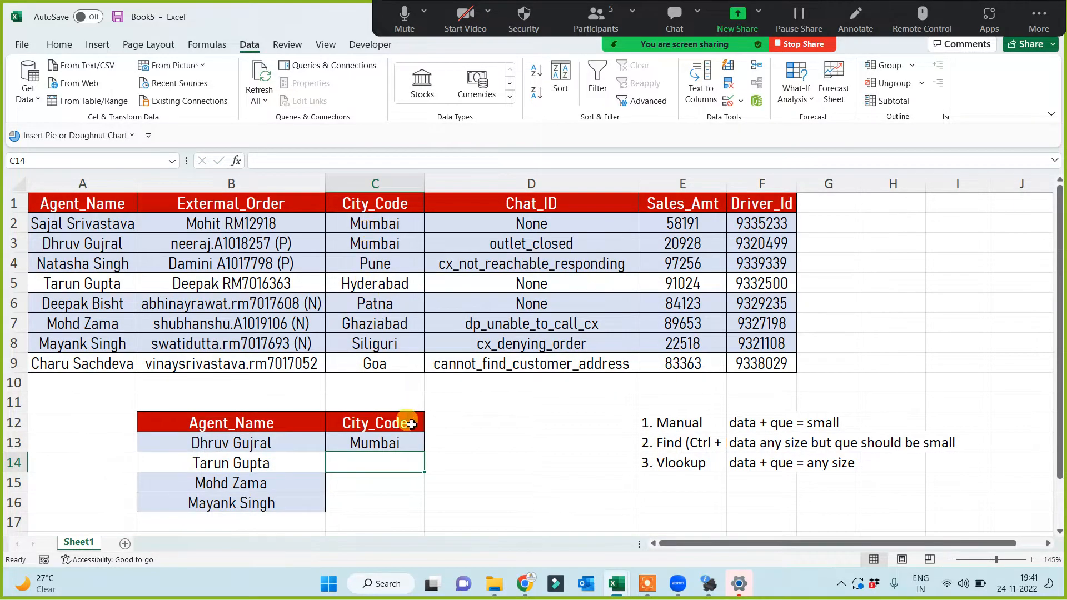
{"action": "left_click", "coordinate": [410, 443]}
{"action": "left_click_drag", "start_coordinate": [425, 454], "coordinate": [422, 505]}
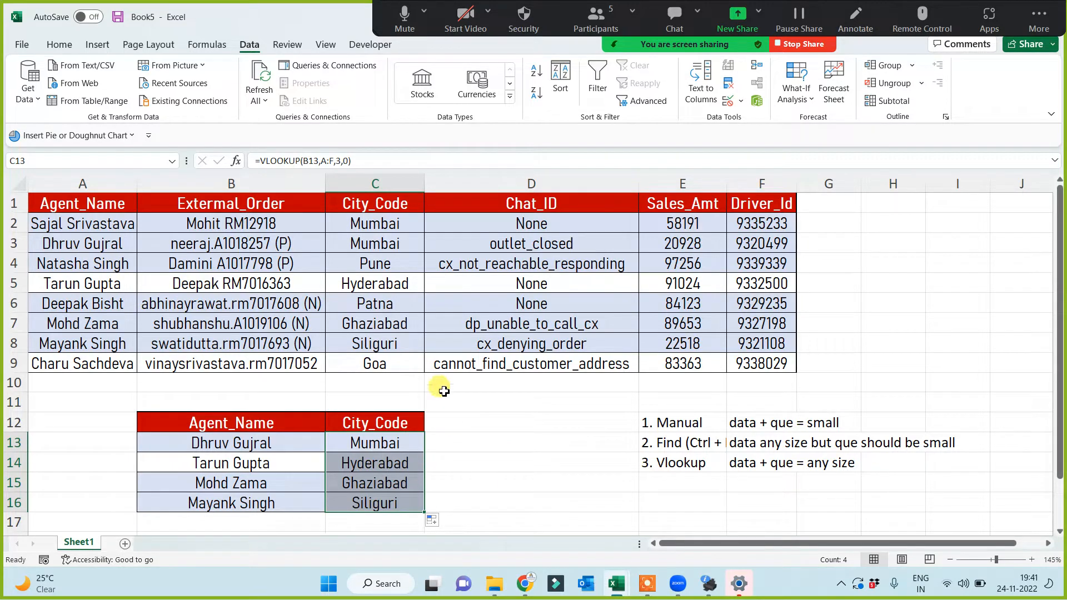
Copy the main table A1:F9 to cell A1 of a new sheet and autofit columns A to F
{"action": "left_click_drag", "start_coordinate": [87, 203], "coordinate": [757, 367]}
{"action": "key", "text": "ctrl+c"}
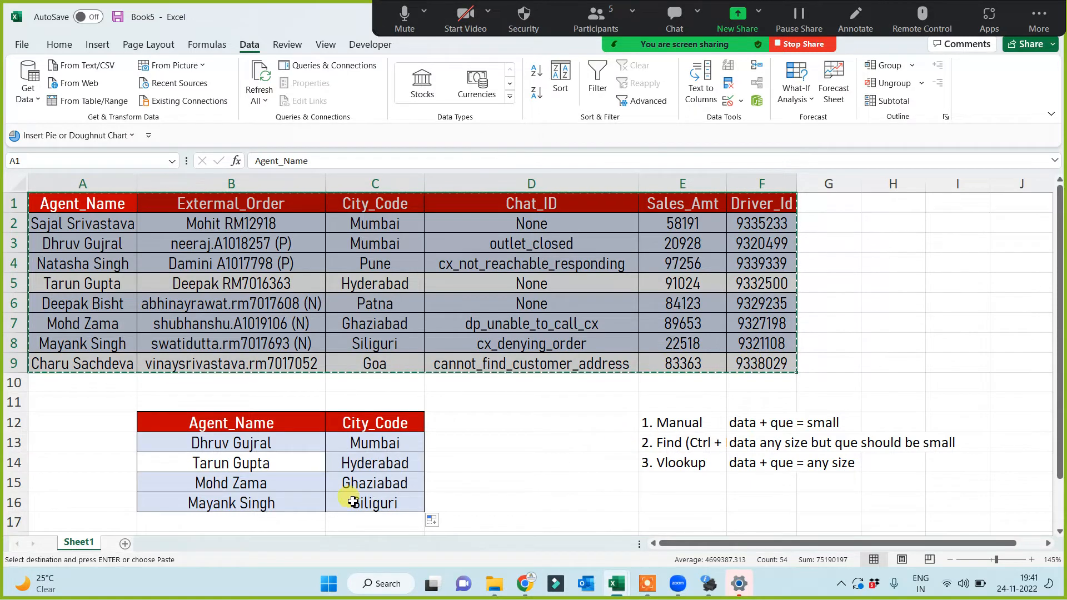
{"action": "left_click", "coordinate": [127, 545]}
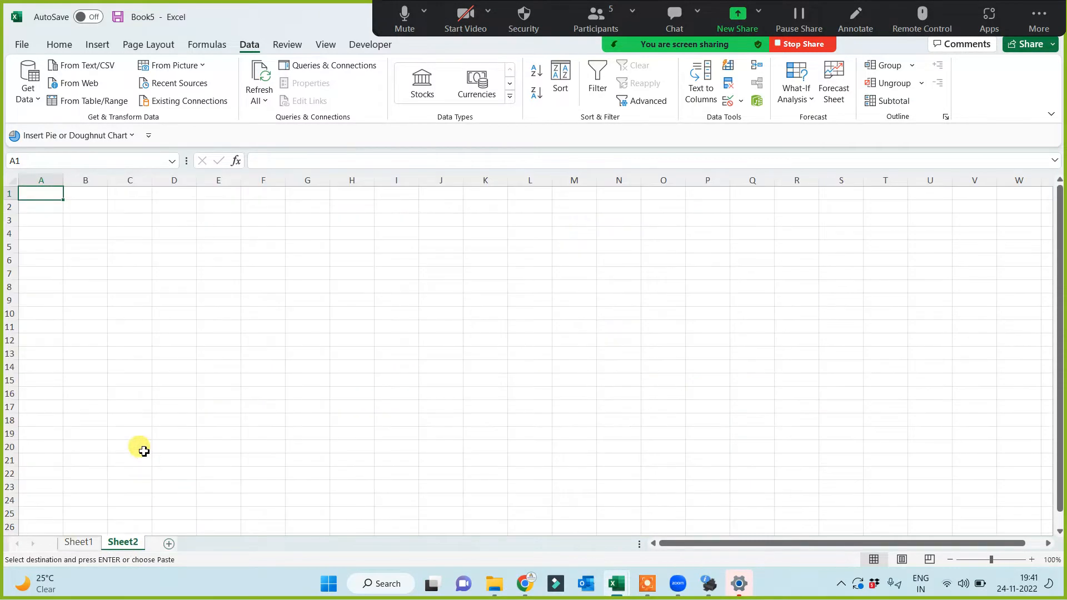
{"action": "key", "text": "ctrl+v"}
{"action": "scroll", "coordinate": [408, 450], "scroll_direction": "up", "scroll_amount": 3}
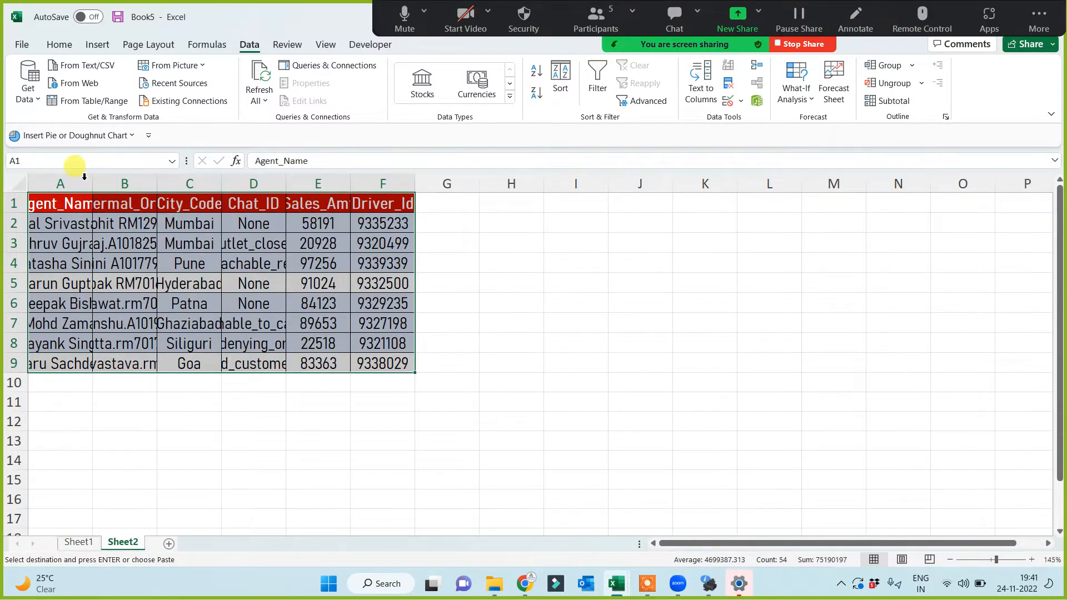
{"action": "left_click_drag", "start_coordinate": [61, 184], "coordinate": [396, 185]}
{"action": "double_click", "coordinate": [416, 183]}
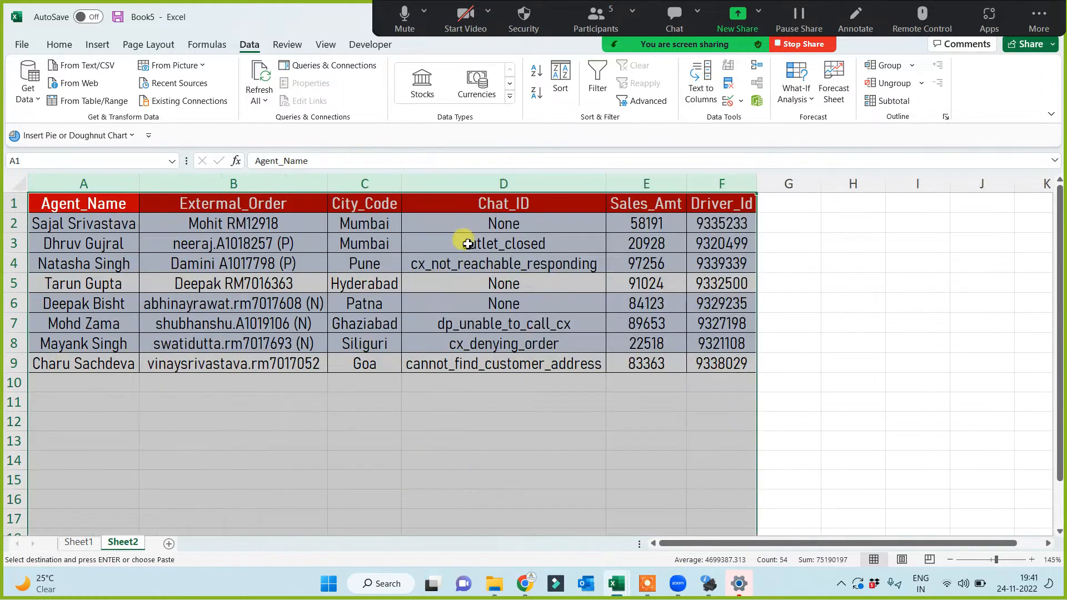
{"action": "left_click", "coordinate": [577, 421]}
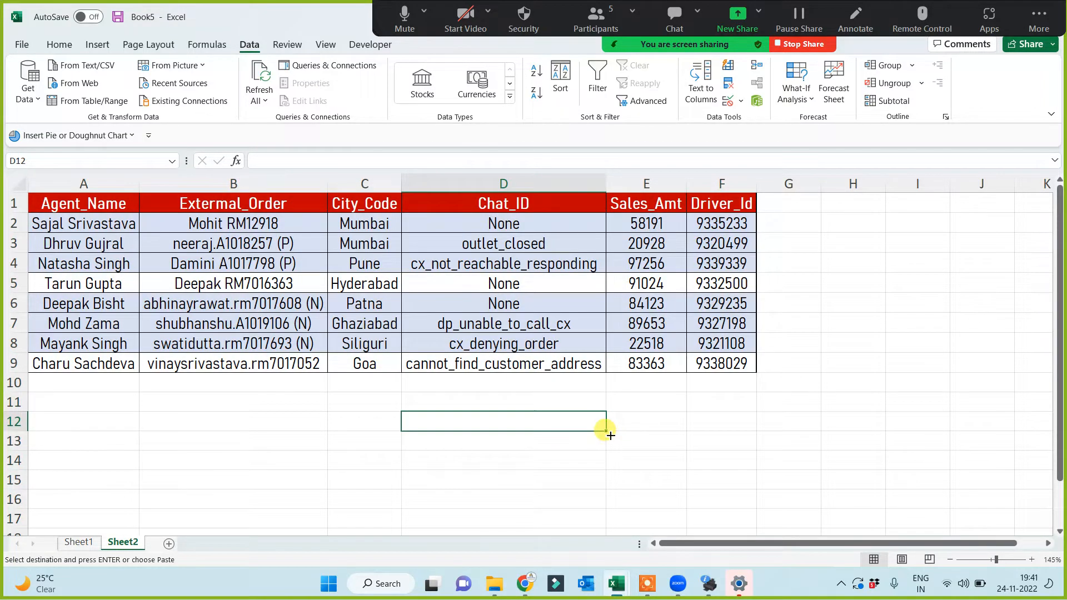
Delete the Chat_ID column from the copied table on Sheet2
{"action": "left_click", "coordinate": [463, 190]}
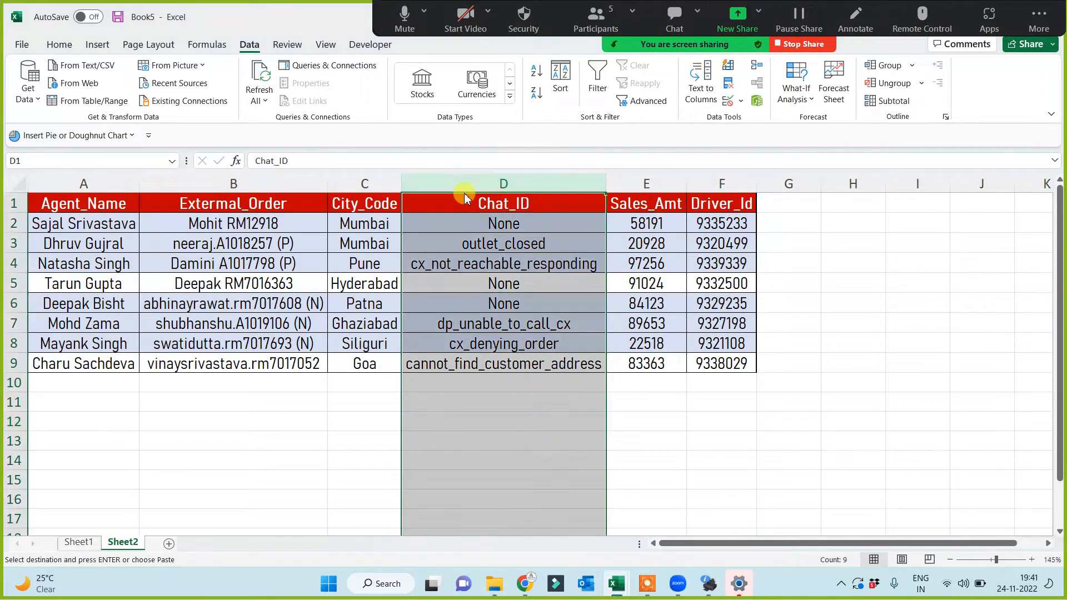
{"action": "right_click", "coordinate": [464, 198]}
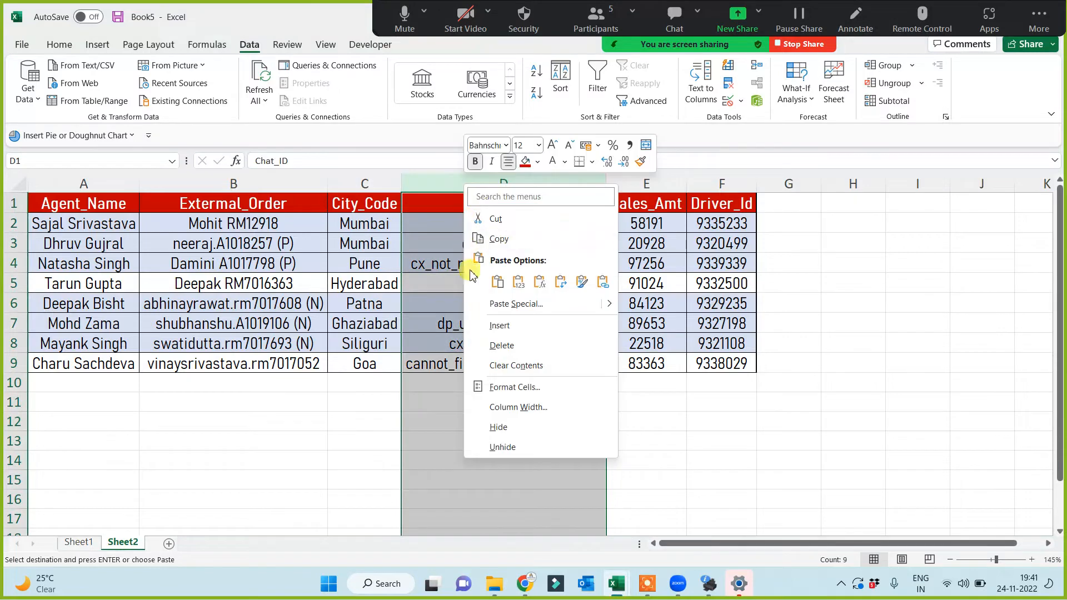
{"action": "left_click", "coordinate": [501, 346]}
{"action": "left_click", "coordinate": [433, 421]}
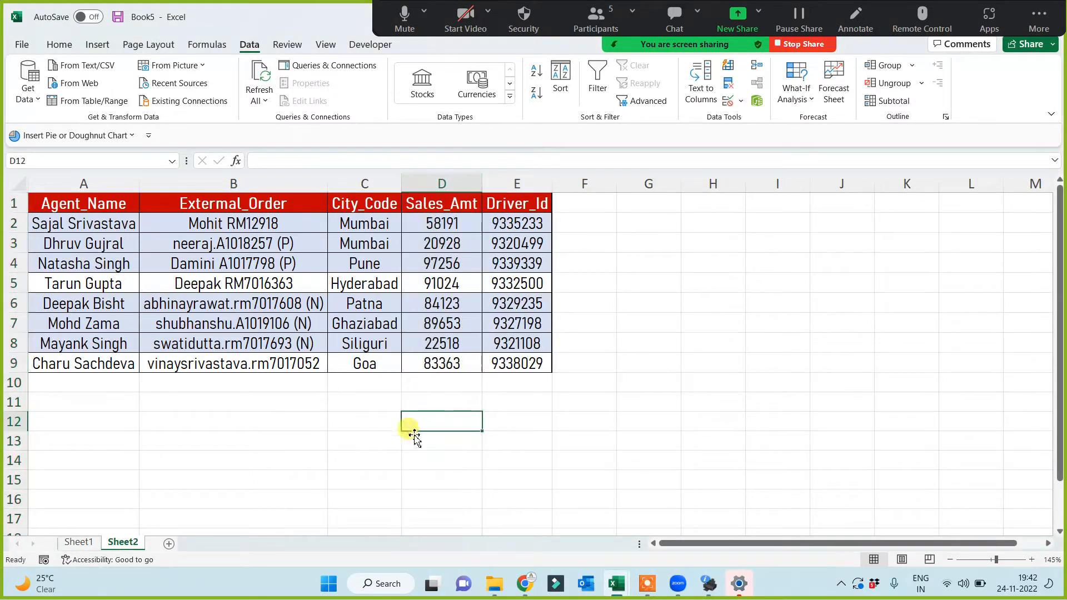
Copy the Agent_Name header and the agent names in A3, A5 and A9 together to G4
{"action": "left_click", "coordinate": [89, 203]}
{"action": "left_click", "coordinate": [84, 244], "text": "ctrl"}
{"action": "left_click", "coordinate": [83, 283], "text": "ctrl"}
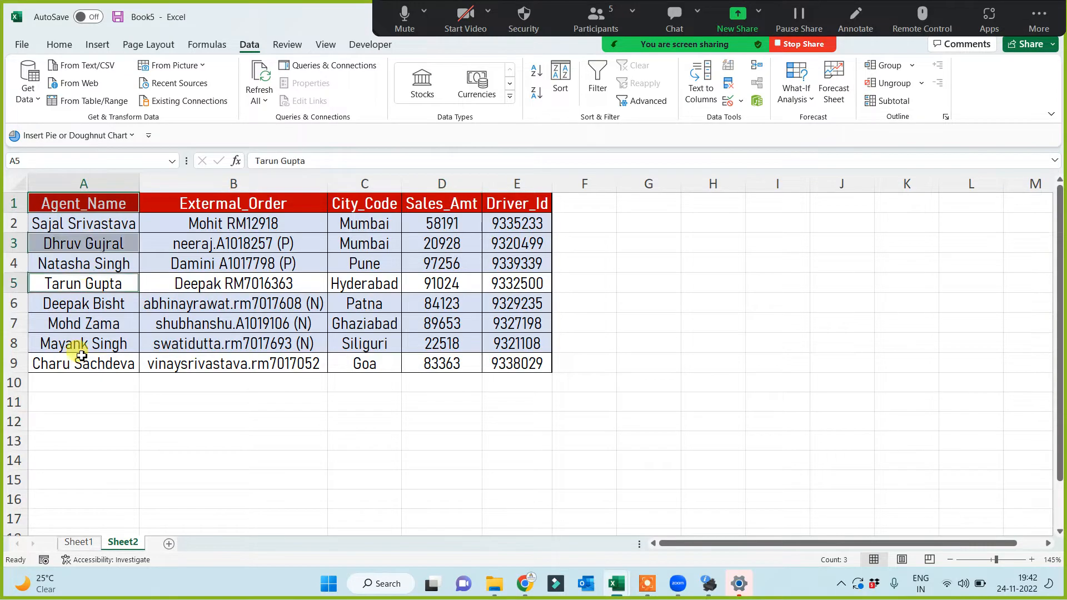
{"action": "left_click", "coordinate": [82, 355], "text": "ctrl"}
{"action": "key", "text": "ctrl+c"}
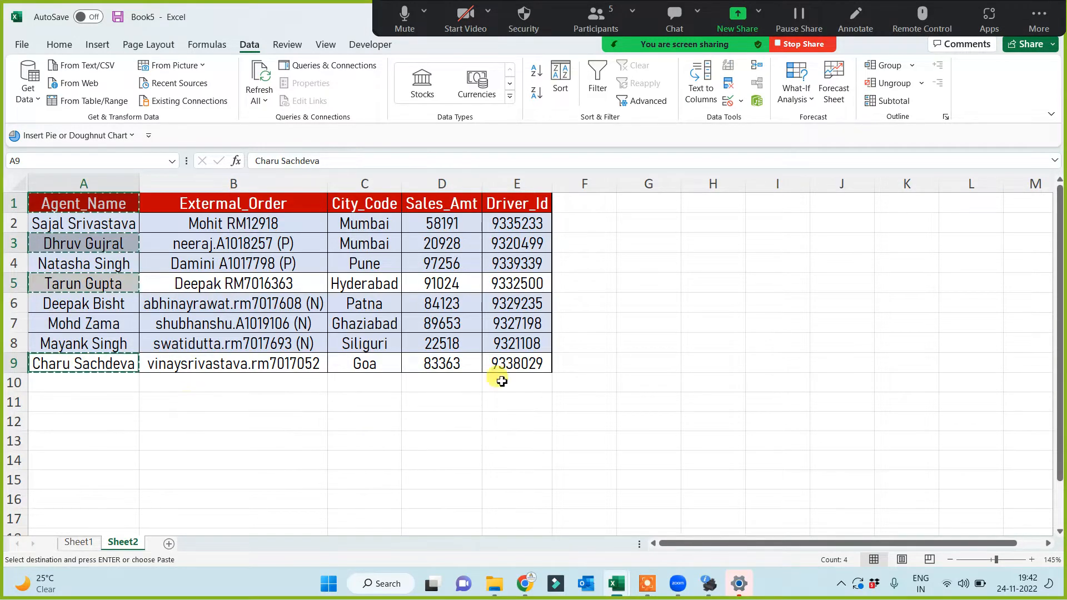
{"action": "left_click", "coordinate": [634, 267]}
{"action": "key", "text": "ctrl+v"}
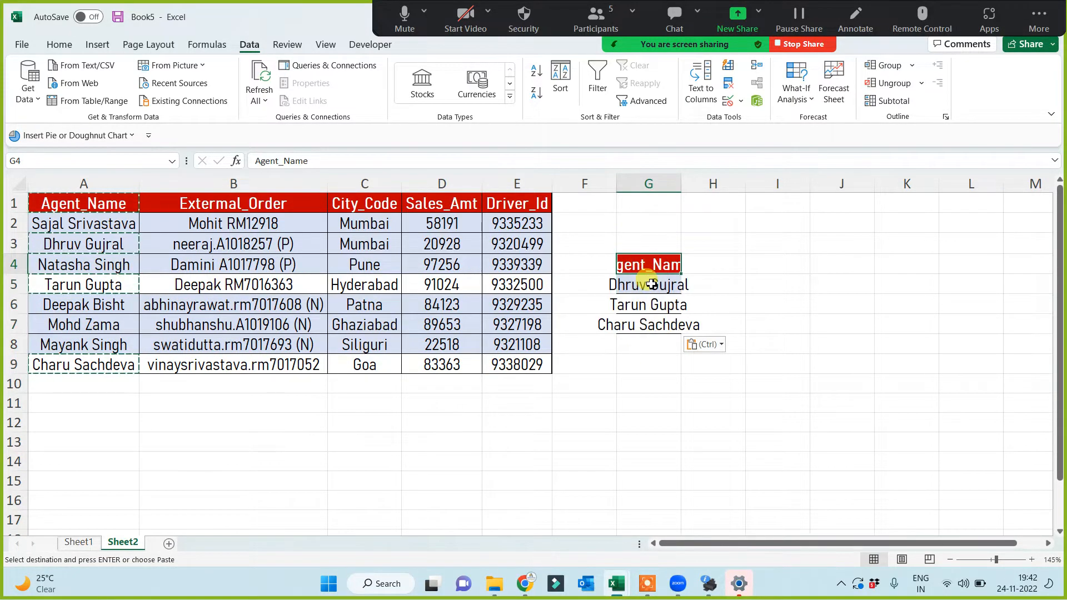
Move the Agent_Name header from G4 to G2 and widen column G to fit the agent names
{"action": "key", "text": "ctrl+c"}
{"action": "left_click", "coordinate": [647, 225]}
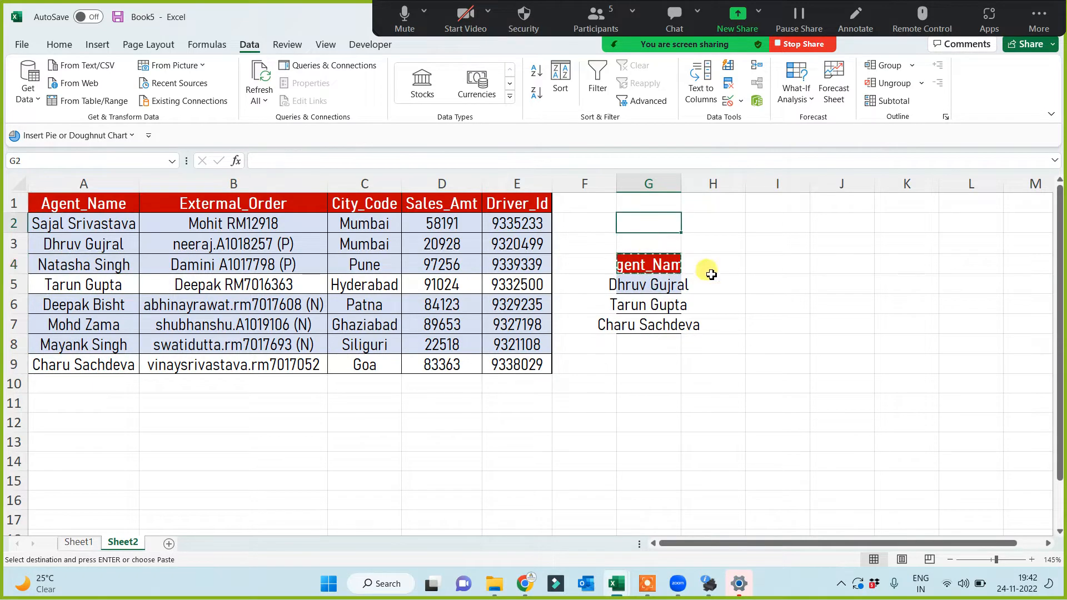
{"action": "key", "text": "ctrl+v"}
{"action": "left_click_drag", "start_coordinate": [681, 183], "coordinate": [726, 184]}
{"action": "left_click_drag", "start_coordinate": [661, 285], "coordinate": [665, 325]}
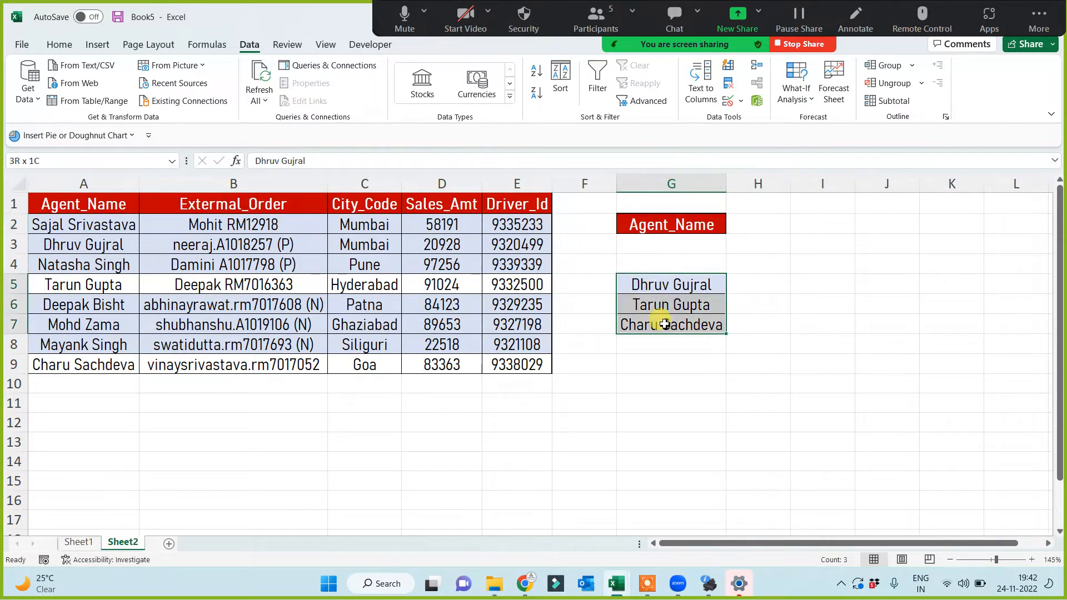
{"action": "left_click", "coordinate": [655, 384]}
Copy the Driver_Id header from E1 to H2 and widen column H
{"action": "left_click", "coordinate": [511, 204]}
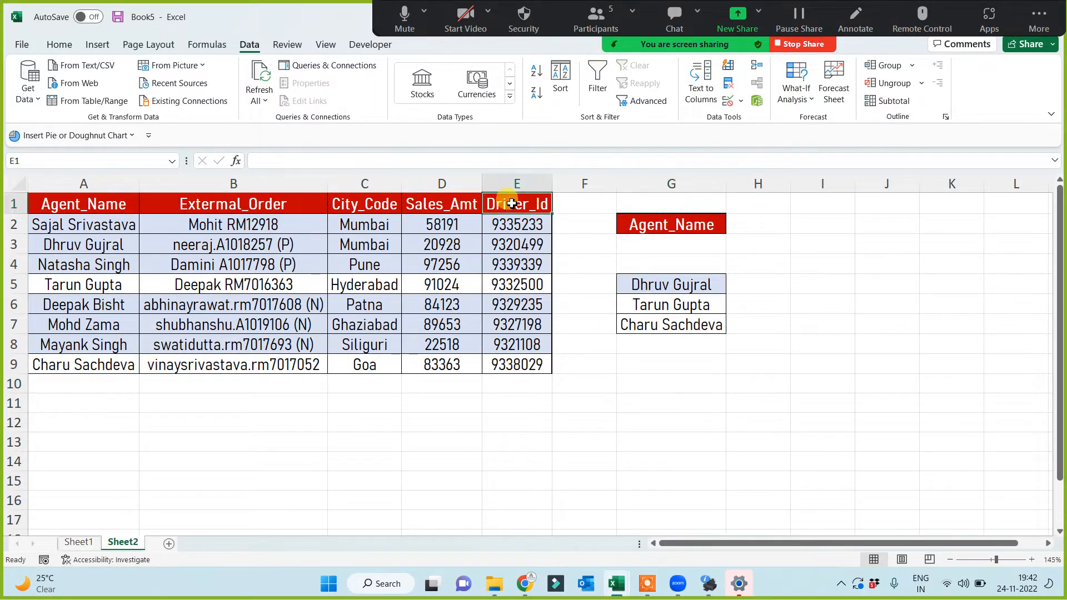
{"action": "key", "text": "ctrl+c"}
{"action": "left_click", "coordinate": [766, 222]}
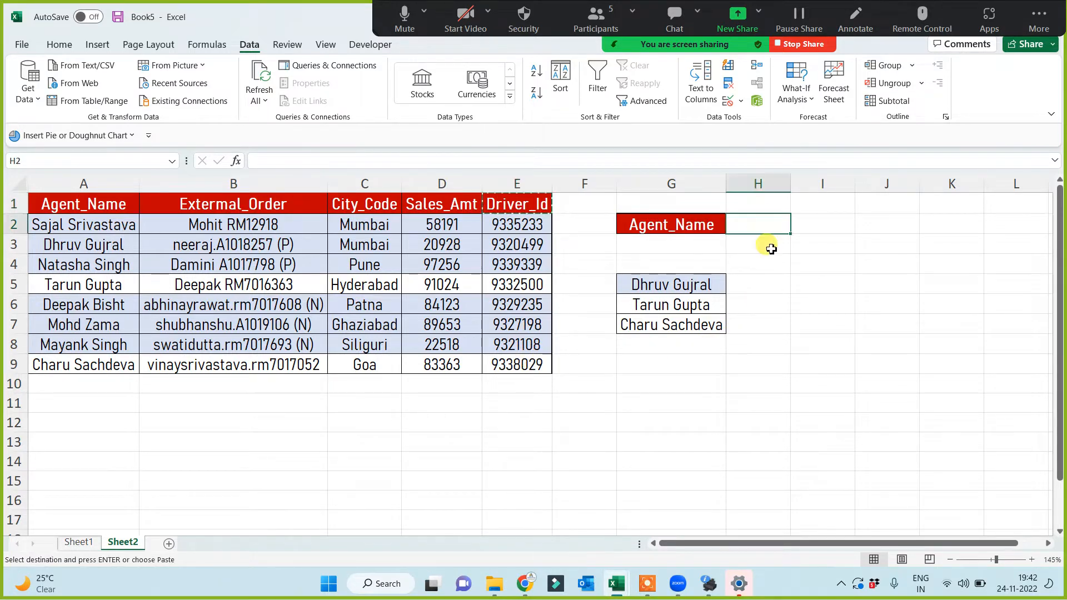
{"action": "key", "text": "ctrl+v"}
{"action": "double_click", "coordinate": [790, 179]}
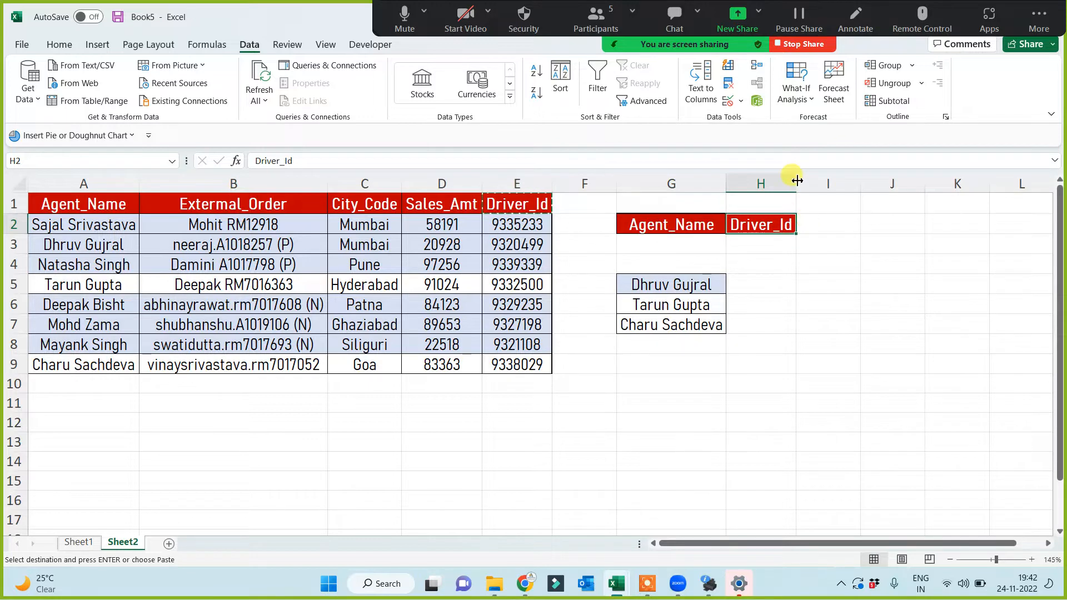
{"action": "left_click_drag", "start_coordinate": [796, 184], "coordinate": [828, 179]}
Enter =VLOOKUP(G5,A:E,5,0) in H5 to retrieve the first listed agent's driver ID
{"action": "left_click", "coordinate": [770, 289]}
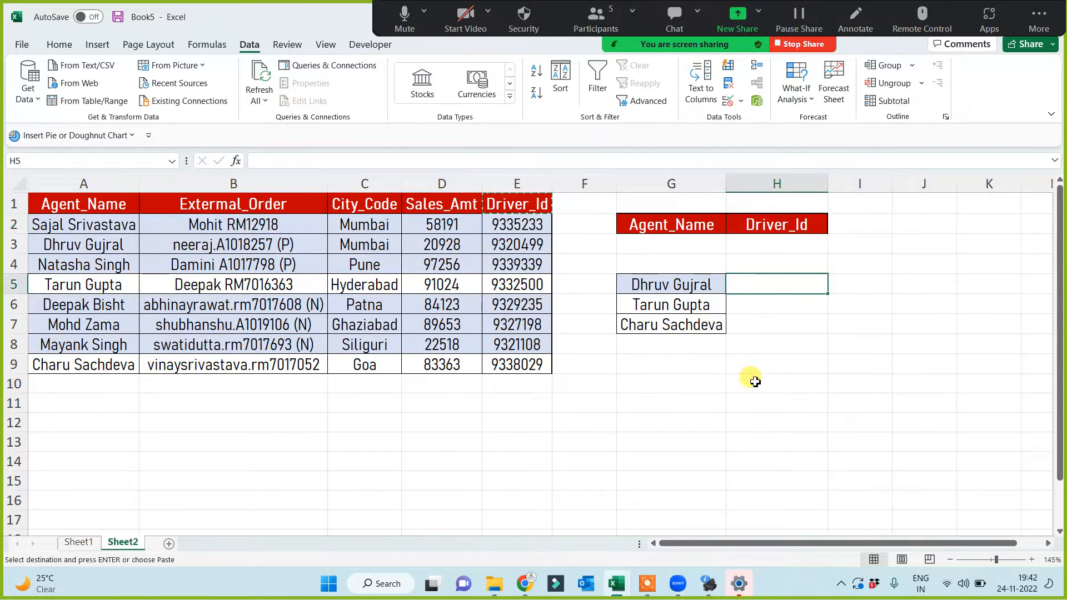
{"action": "type", "text": "="}
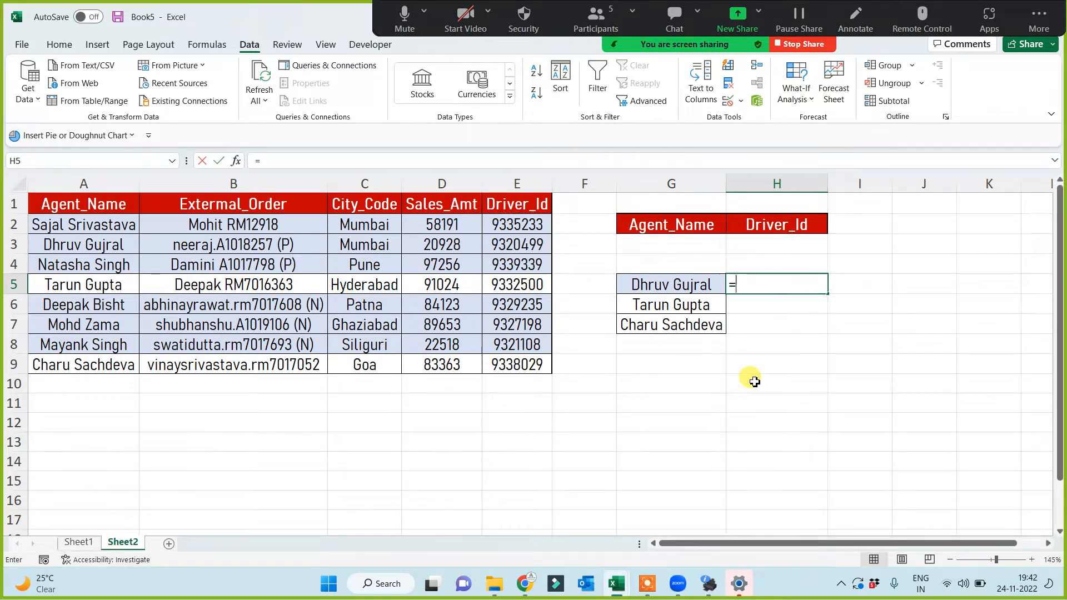
{"action": "type", "text": "vl"}
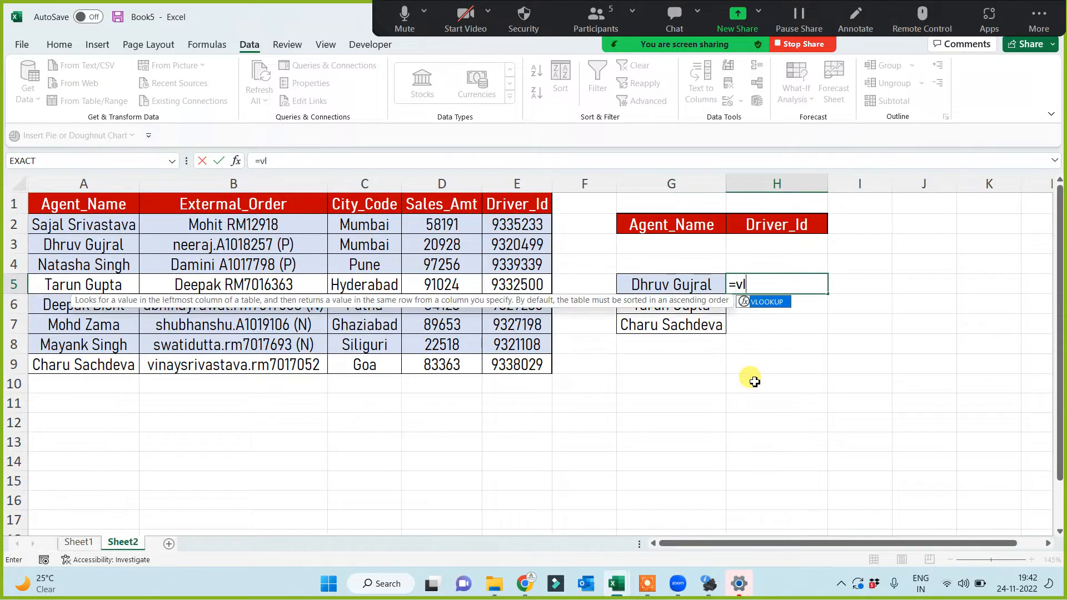
{"action": "key", "text": "Tab"}
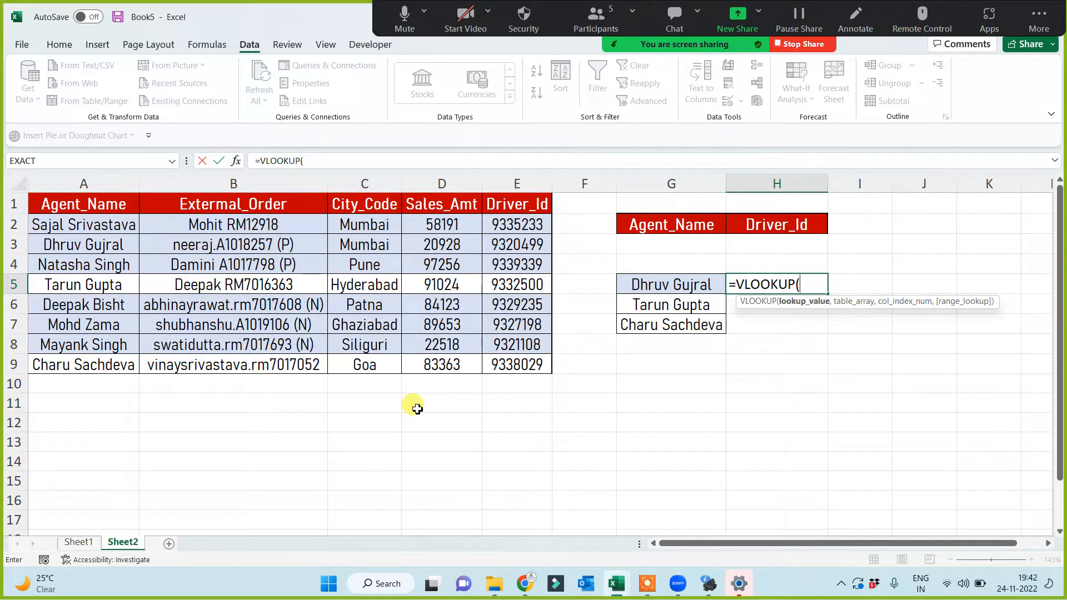
{"action": "left_click", "coordinate": [657, 286]}
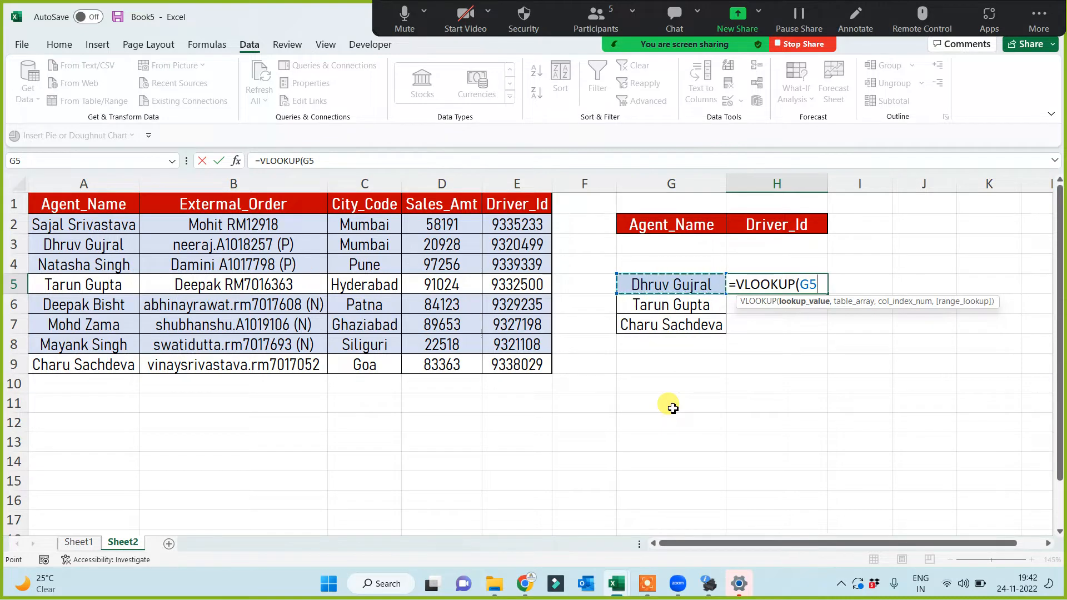
{"action": "type", "text": ","}
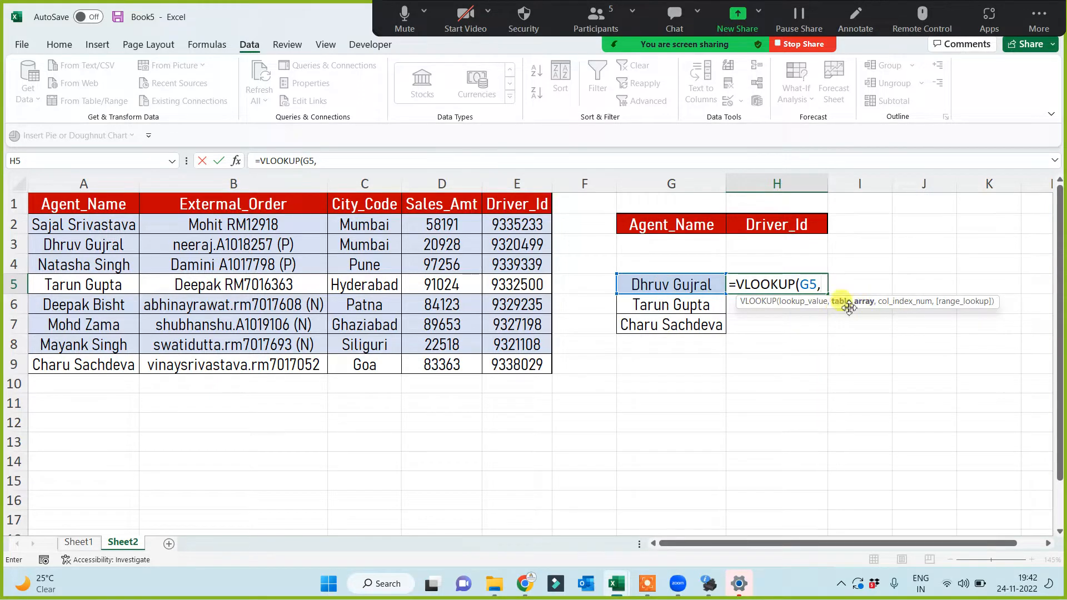
{"action": "left_click_drag", "start_coordinate": [84, 184], "coordinate": [517, 201]}
{"action": "type", "text": ","}
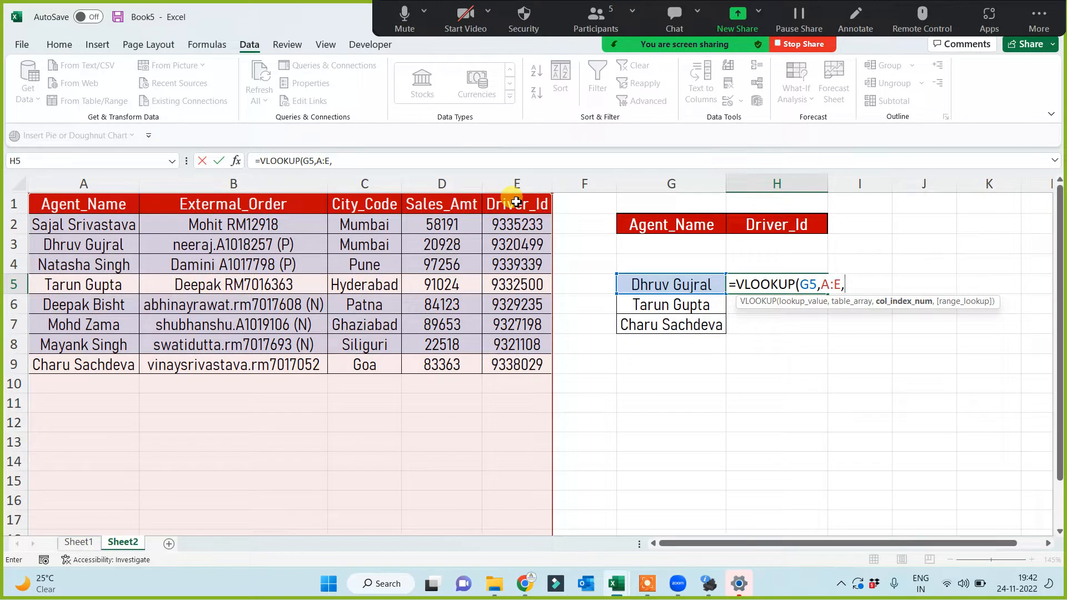
{"action": "type", "text": "5,0)"}
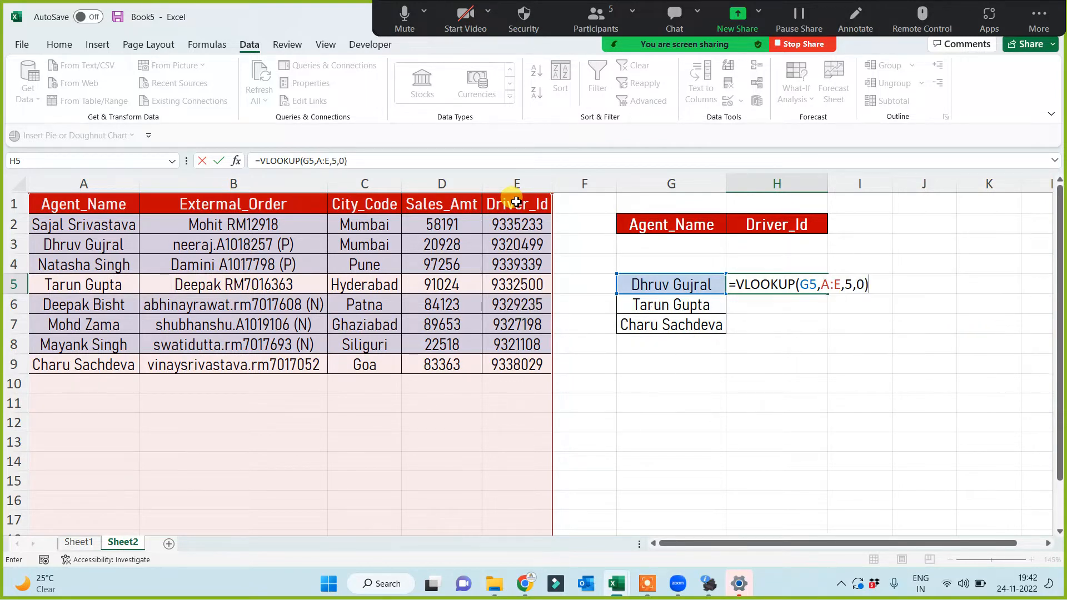
{"action": "key", "text": "Return"}
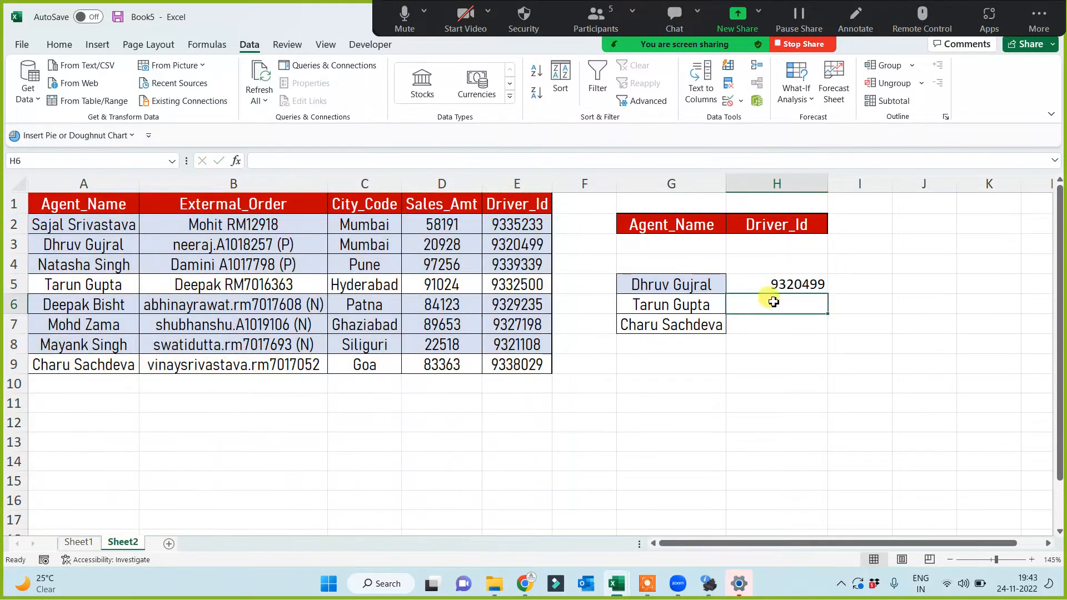
Fill the driver ID formula from H5 down to H7 for the remaining agents
{"action": "left_click", "coordinate": [789, 285]}
{"action": "left_click_drag", "start_coordinate": [829, 296], "coordinate": [816, 332]}
{"action": "left_click", "coordinate": [743, 400]}
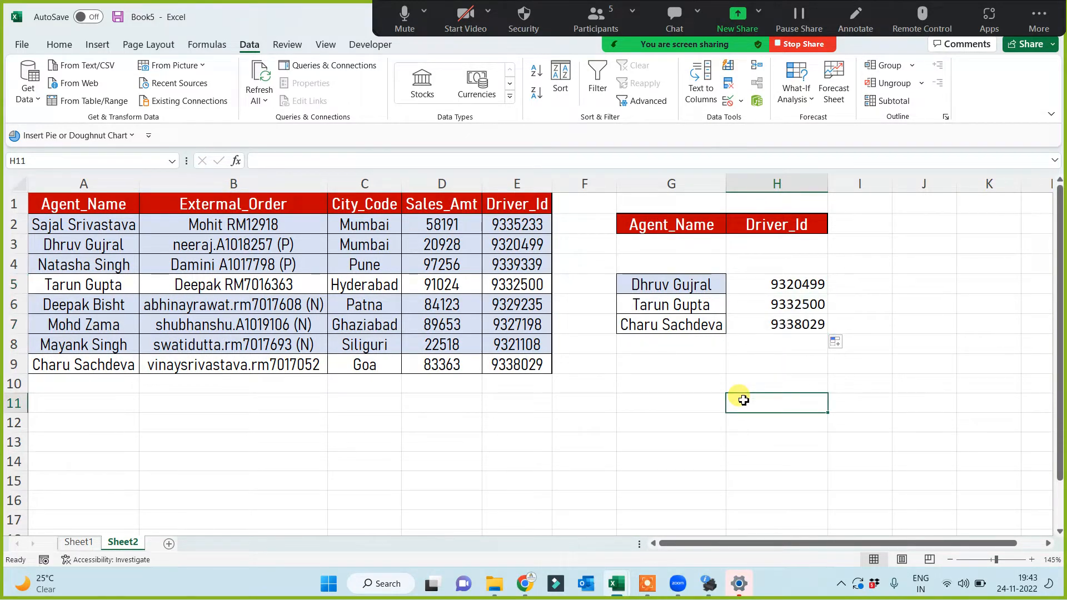
{"action": "left_click_drag", "start_coordinate": [650, 285], "coordinate": [657, 325]}
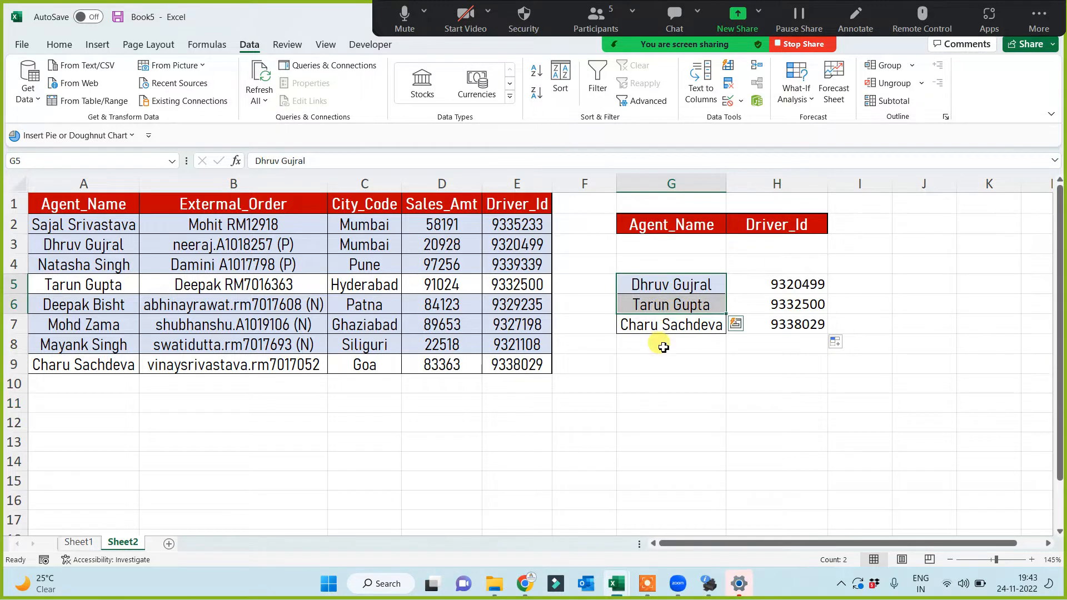
{"action": "left_click", "coordinate": [660, 343]}
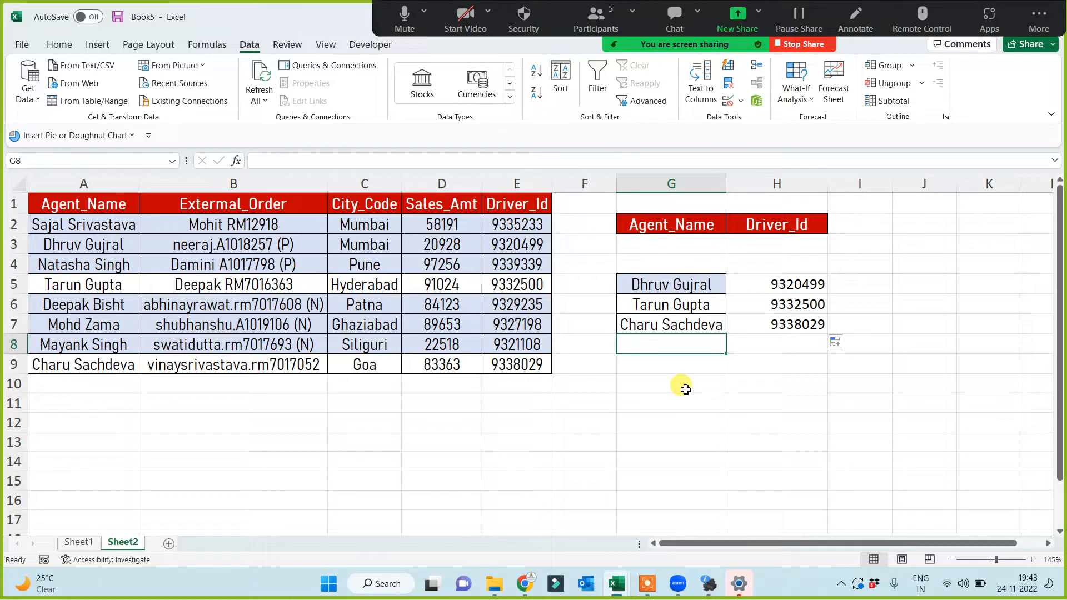
Copy the Extermal_Order header from B1 to I2 and widen column I to fit it
{"action": "left_click", "coordinate": [269, 210]}
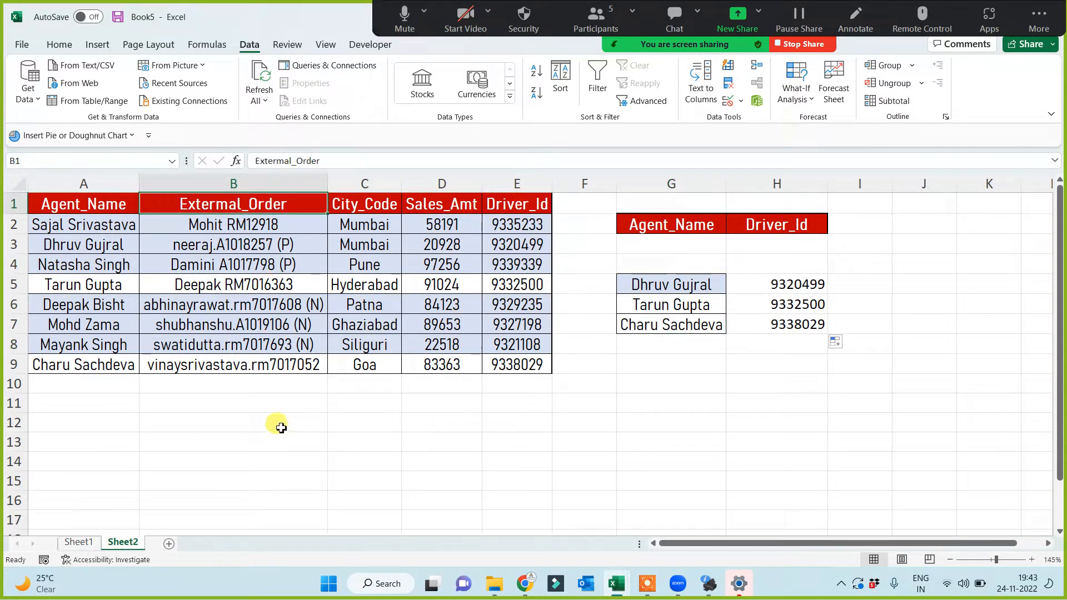
{"action": "key", "text": "ctrl+c"}
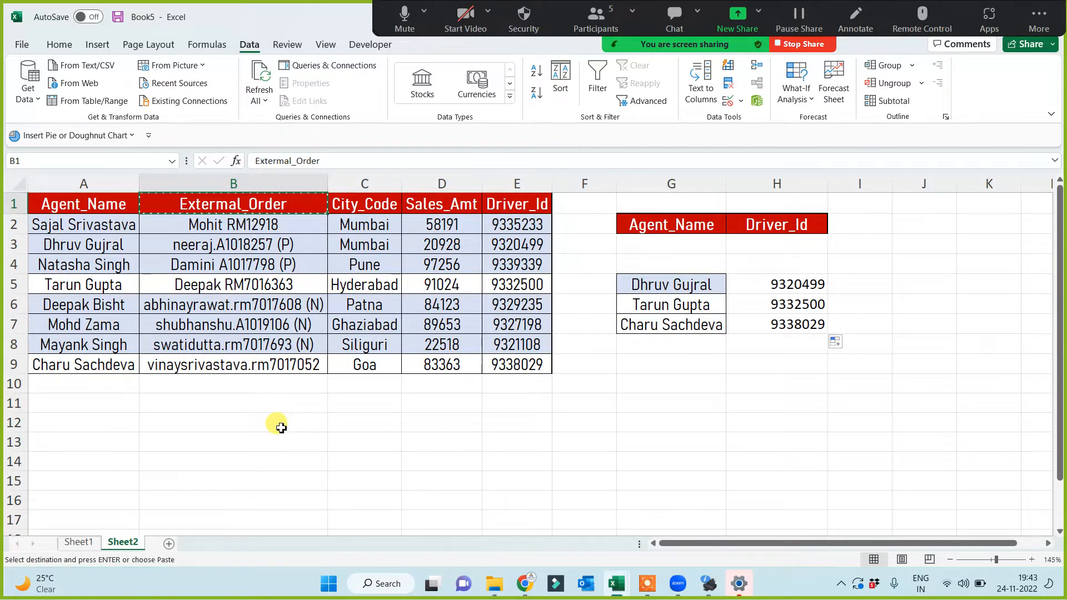
{"action": "left_click", "coordinate": [870, 222]}
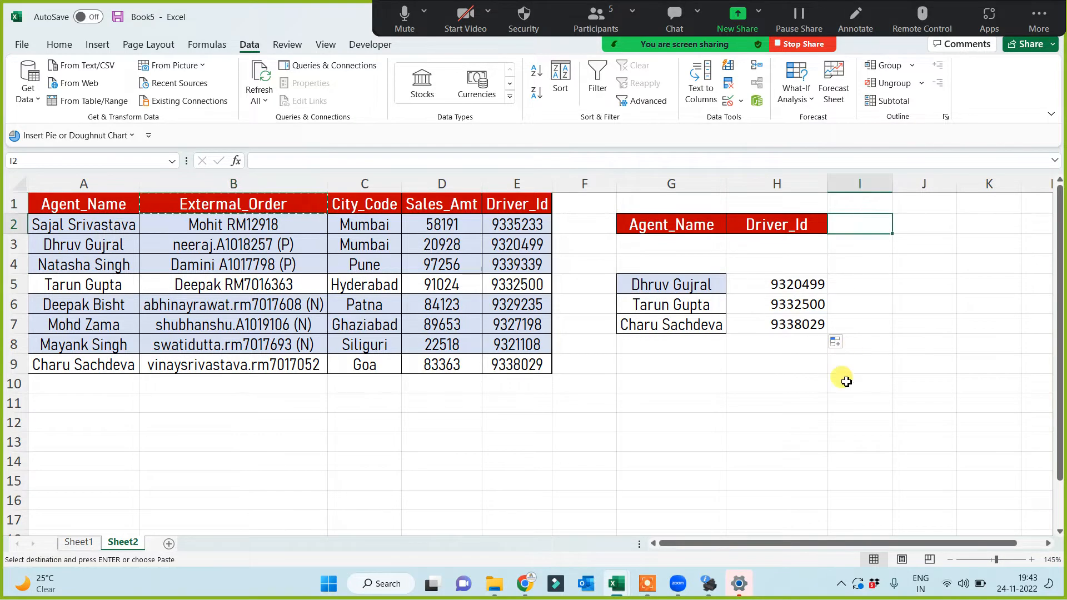
{"action": "key", "text": "ctrl+v"}
{"action": "double_click", "coordinate": [892, 179]}
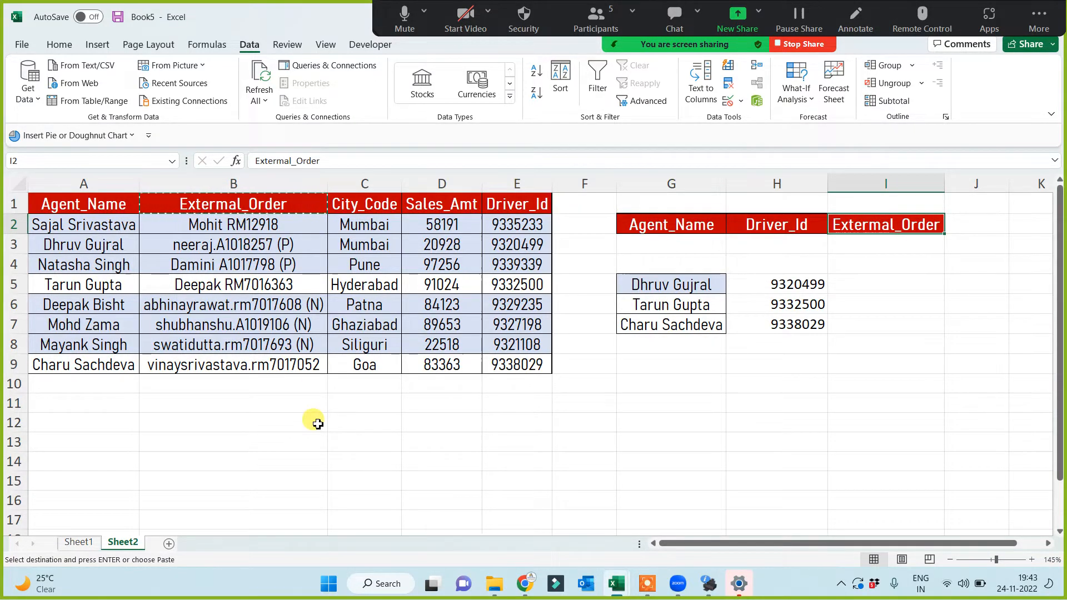
{"action": "key", "text": "Escape"}
Enter =VLOOKUP(G5,A:E,2,0) in I5 to retrieve the first listed agent's external order
{"action": "left_click", "coordinate": [865, 281]}
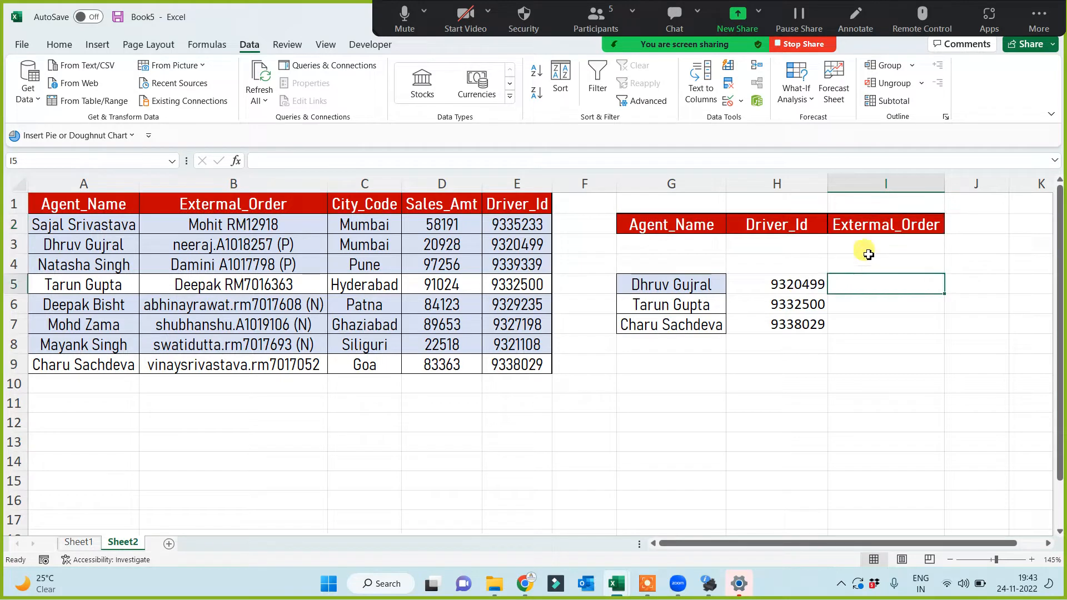
{"action": "left_click", "coordinate": [870, 223]}
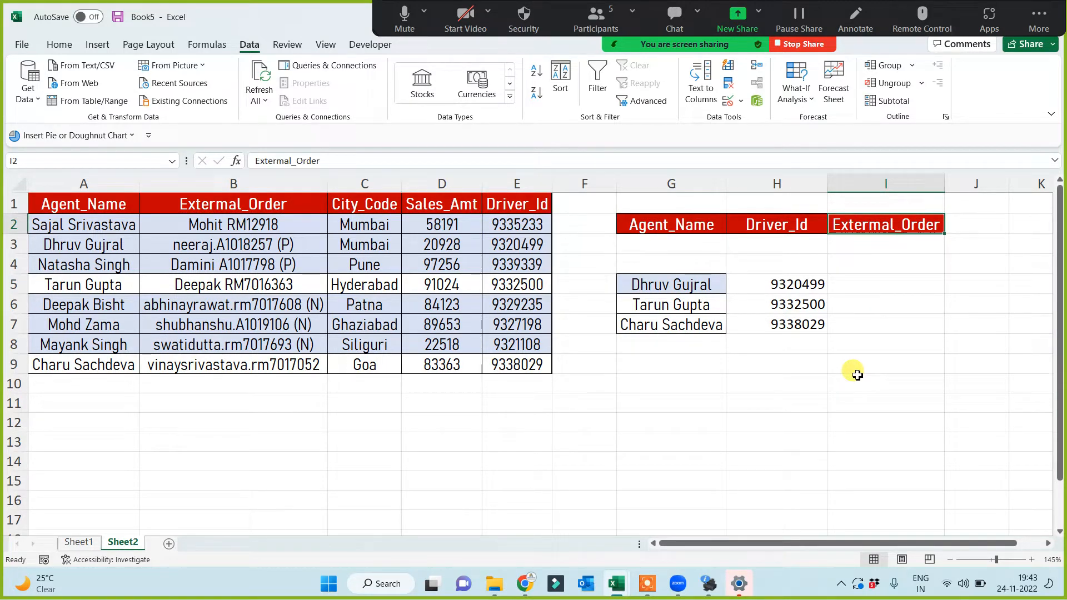
{"action": "left_click", "coordinate": [870, 283]}
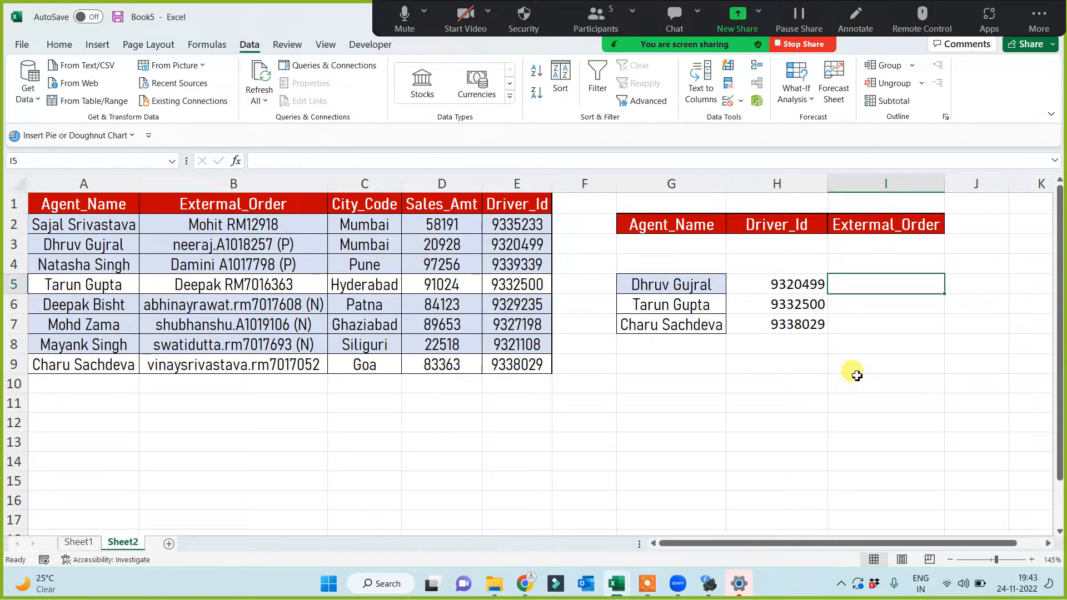
{"action": "type", "text": "=vl"}
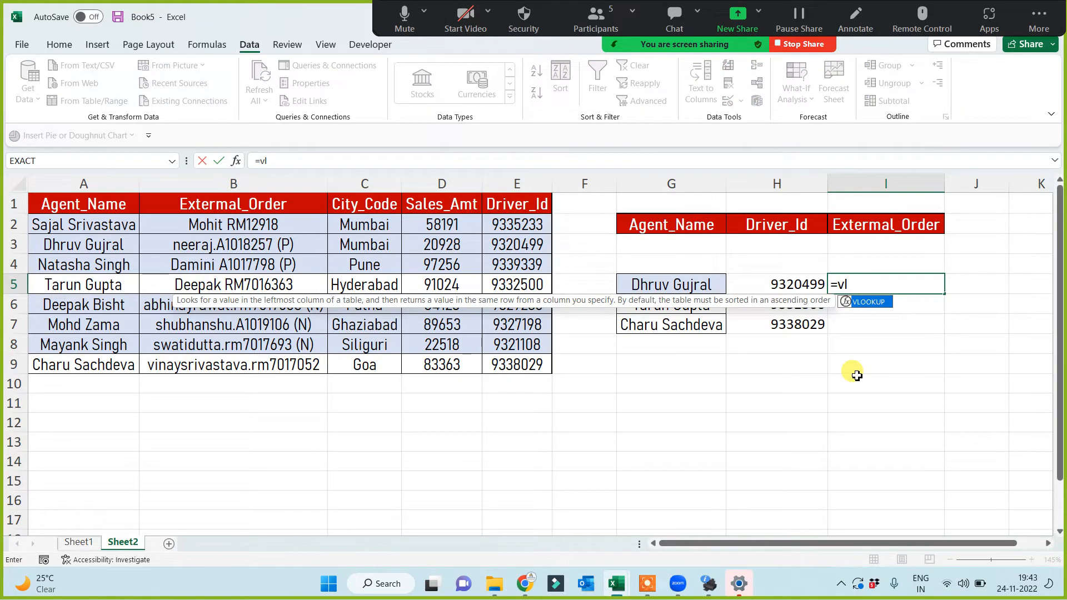
{"action": "key", "text": "Tab"}
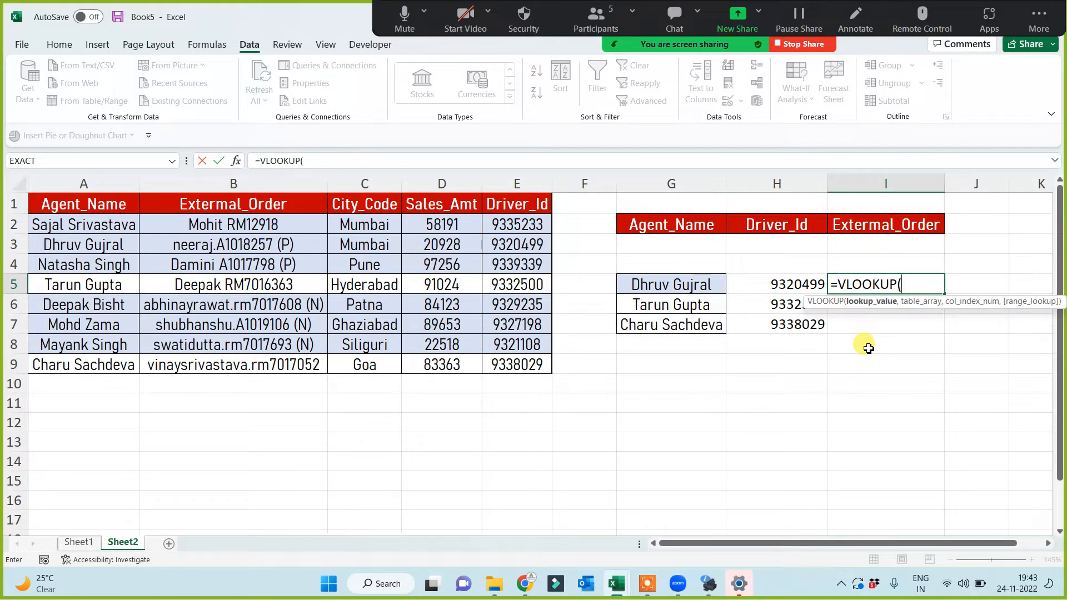
{"action": "left_click", "coordinate": [728, 283]}
{"action": "left_click", "coordinate": [691, 287]}
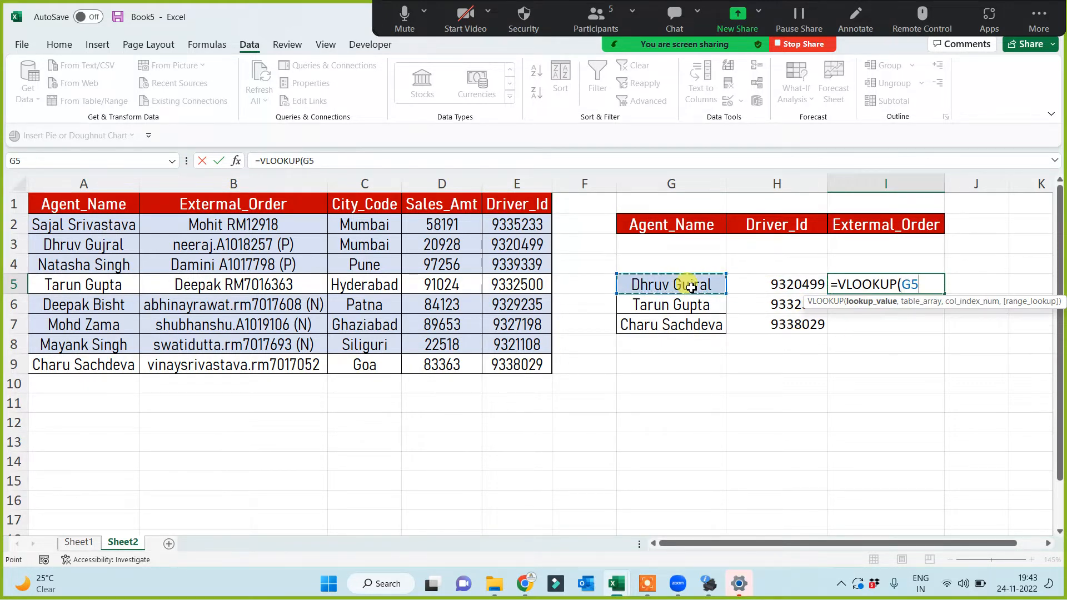
{"action": "type", "text": ","}
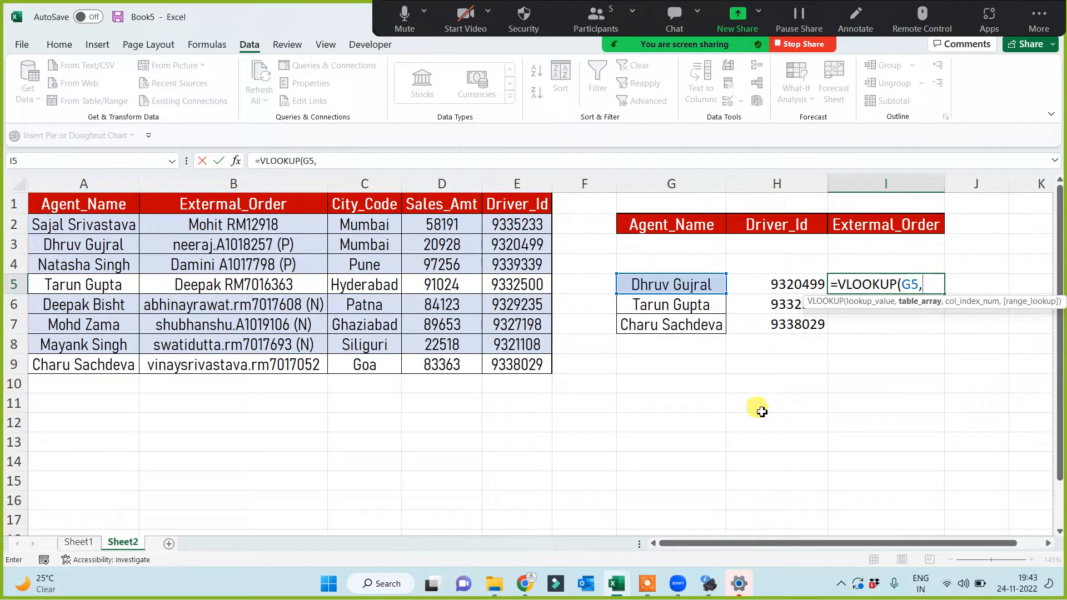
{"action": "mouse_move", "coordinate": [104, 183]}
{"action": "left_mouse_down"}
{"action": "mouse_move", "coordinate": [488, 183]}
{"action": "mouse_move", "coordinate": [522, 203]}
{"action": "left_mouse_up"}
{"action": "type", "text": ","}
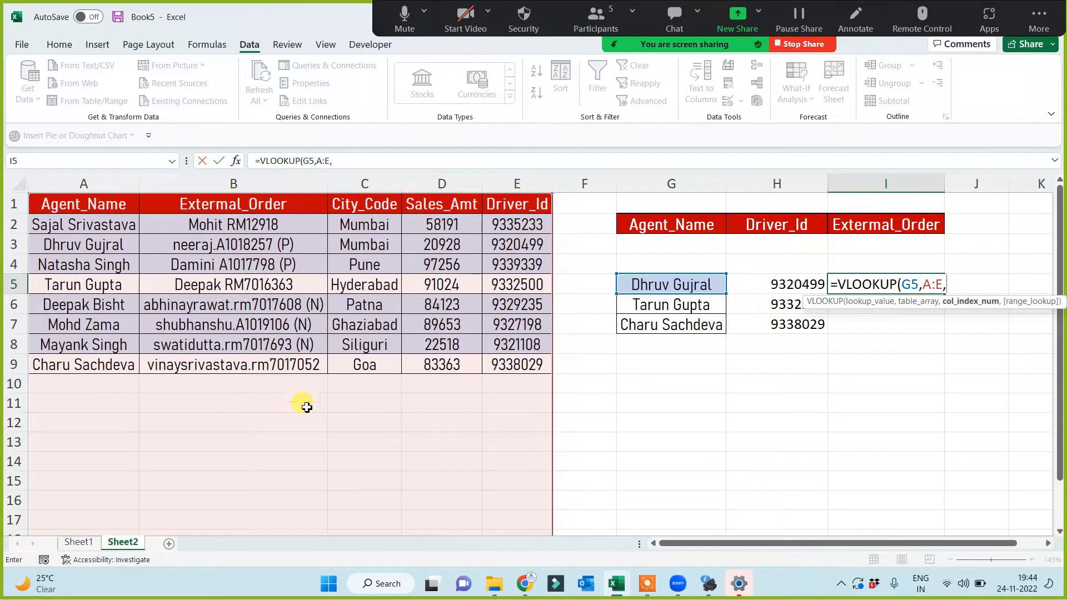
{"action": "type", "text": "2,0)"}
{"action": "key", "text": "Return"}
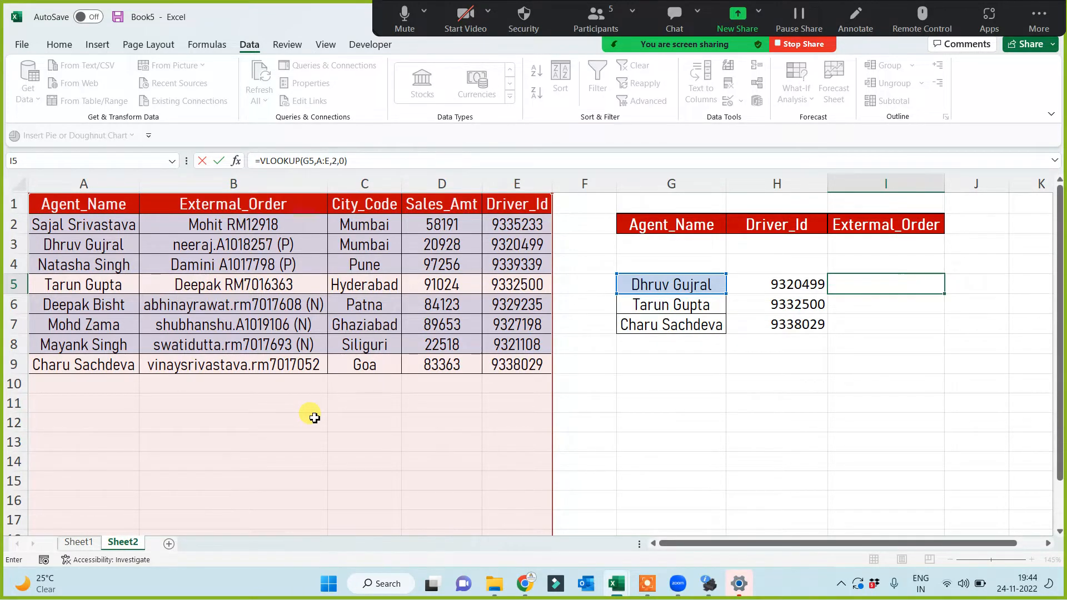
Fill the external order formula from I5 down to I7 and autofit column I to the results
{"action": "left_click", "coordinate": [887, 282]}
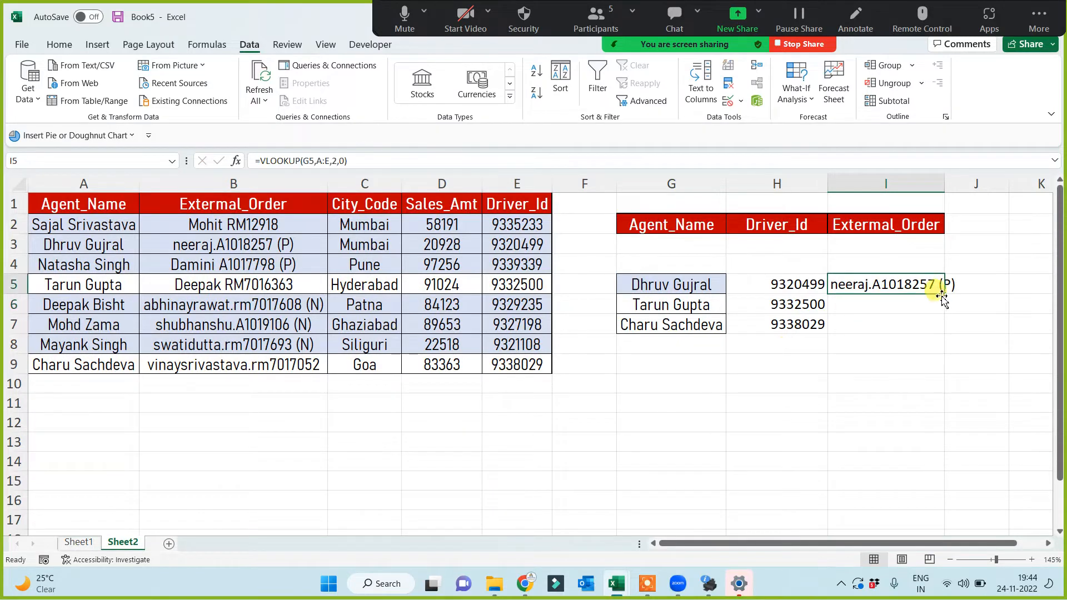
{"action": "left_click_drag", "start_coordinate": [945, 294], "coordinate": [946, 332]}
{"action": "double_click", "coordinate": [944, 183]}
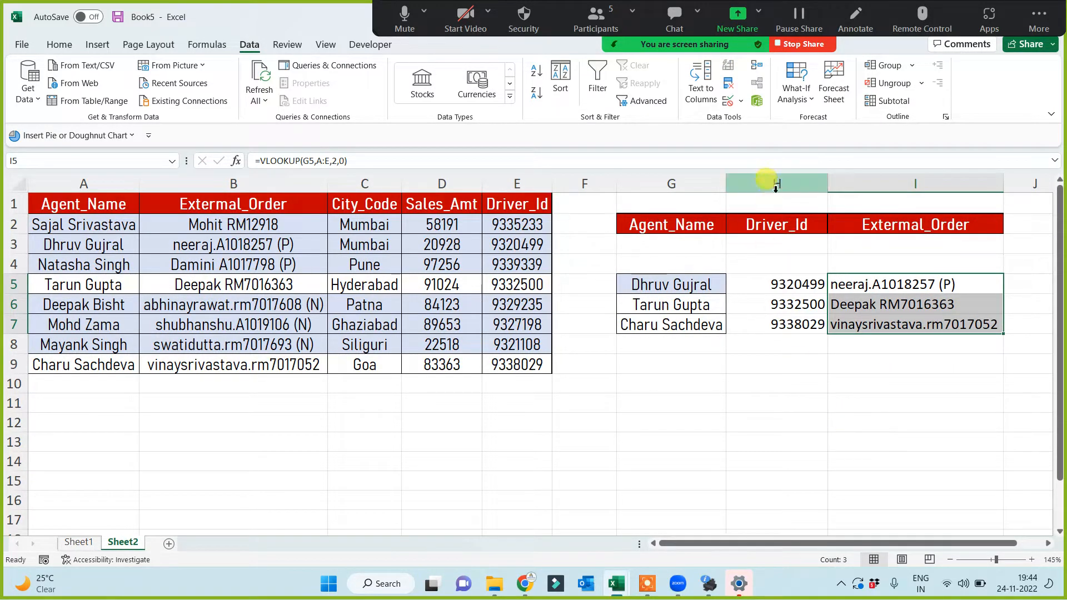
Center the contents of columns H and I horizontally
{"action": "left_click", "coordinate": [772, 184]}
{"action": "left_click", "coordinate": [838, 184], "text": "shift"}
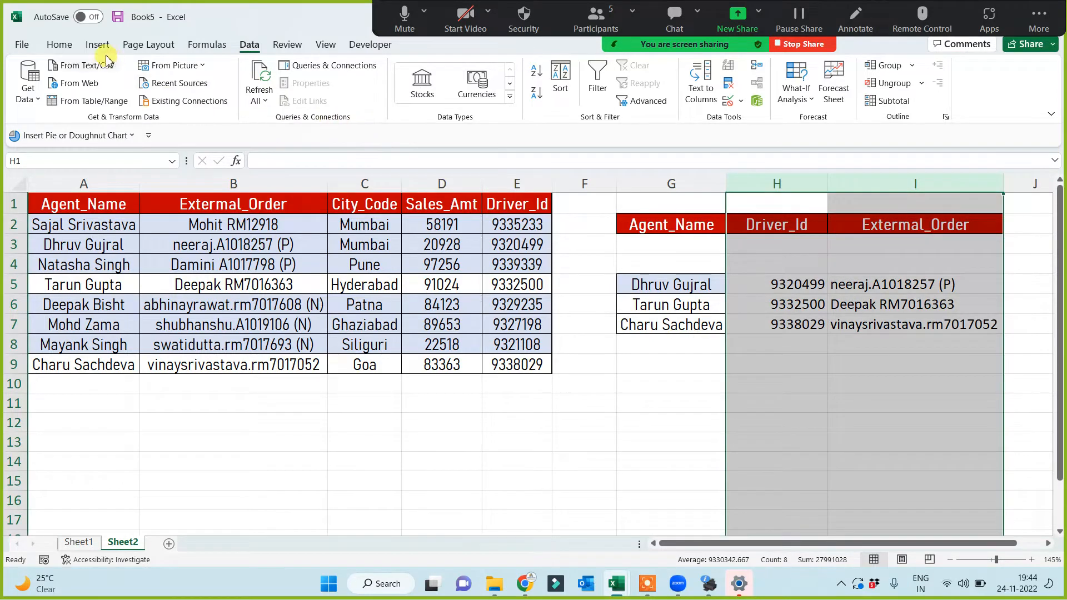
{"action": "left_click", "coordinate": [59, 44]}
{"action": "left_click", "coordinate": [310, 93]}
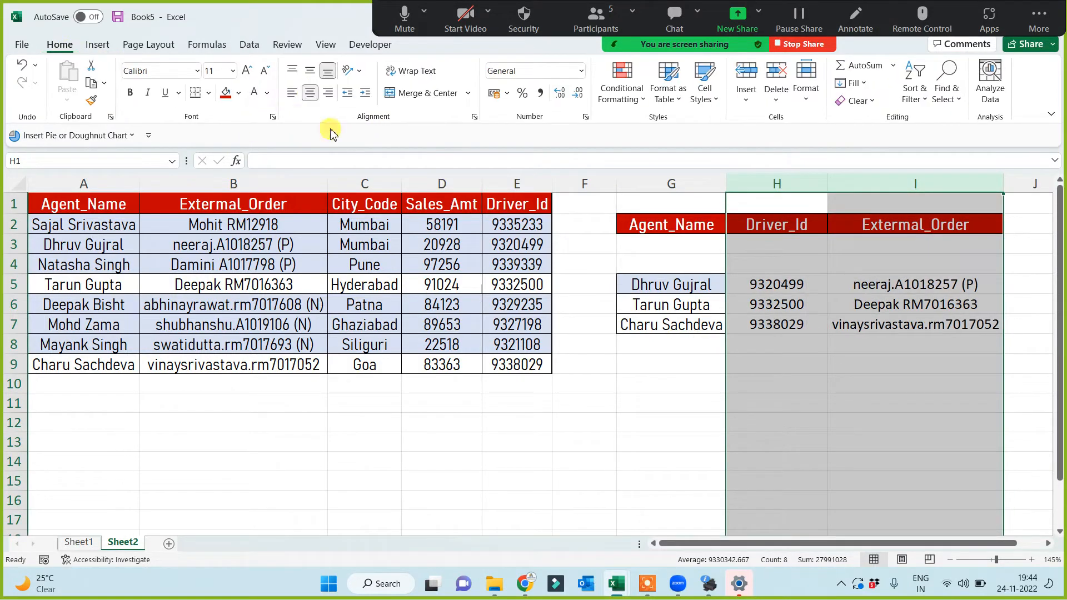
{"action": "left_click", "coordinate": [617, 417]}
Apply All Borders to the lookup results in H5:I7
{"action": "left_click_drag", "start_coordinate": [770, 284], "coordinate": [926, 318]}
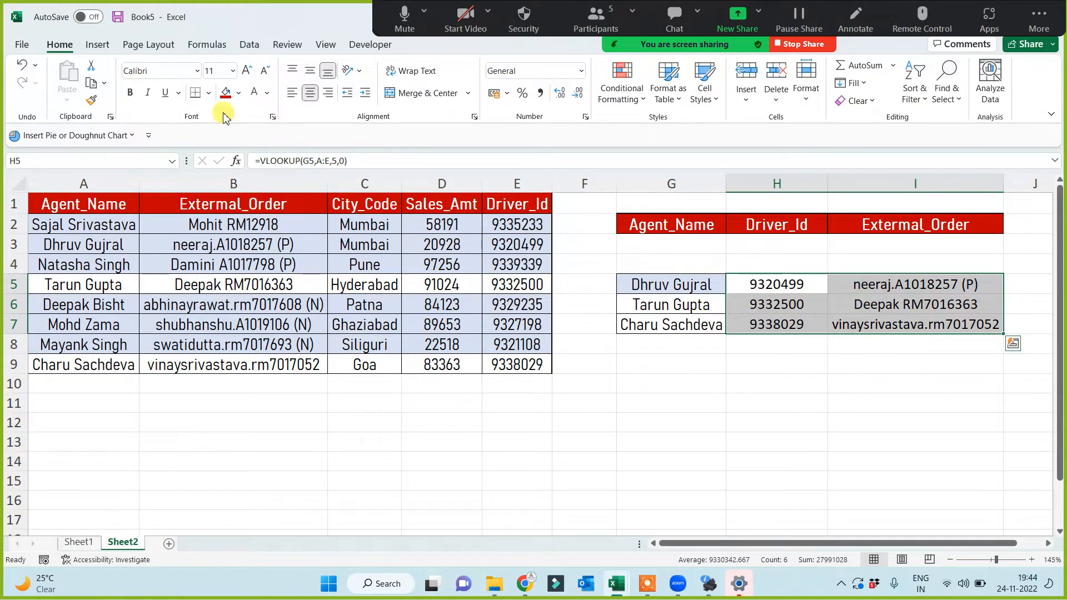
{"action": "left_click", "coordinate": [207, 94]}
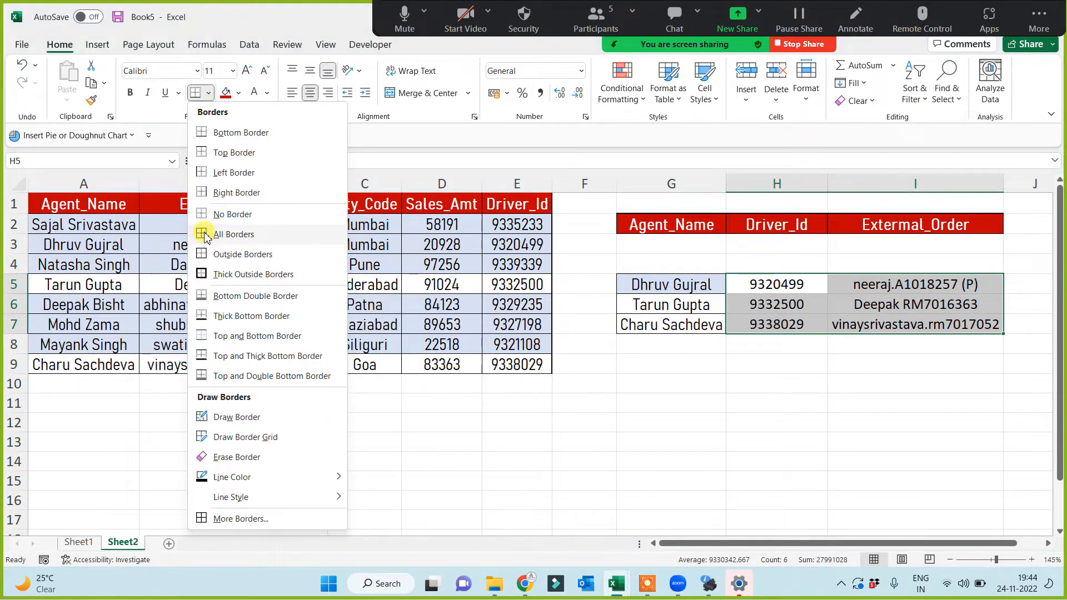
{"action": "left_click", "coordinate": [206, 236]}
{"action": "left_click", "coordinate": [429, 421]}
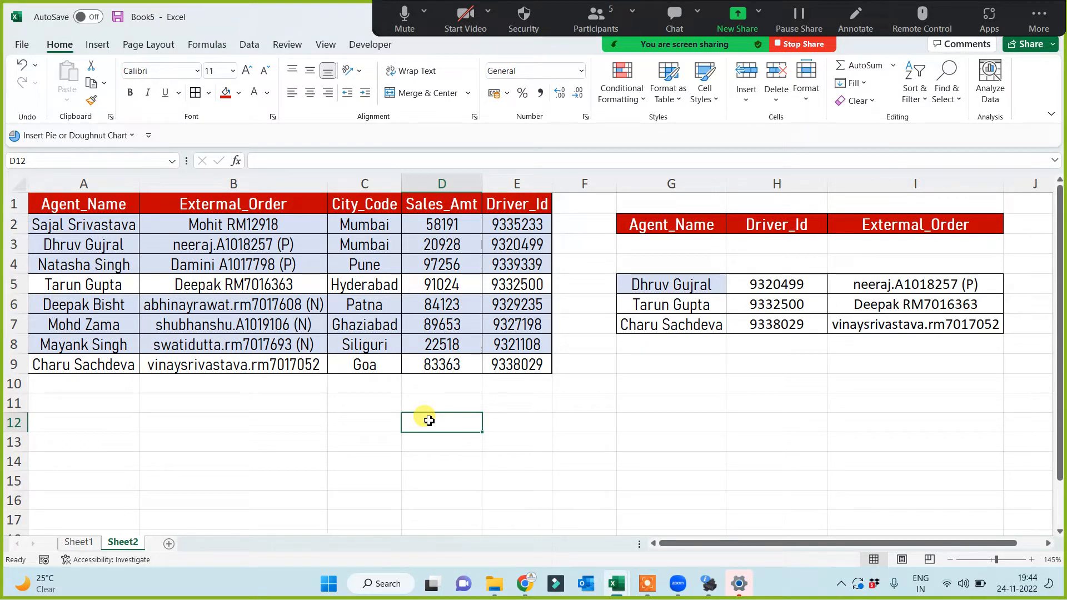
Copy the Sales_Amt header from D1 to J2, beside the Extermal_Order header
{"action": "left_click", "coordinate": [424, 203]}
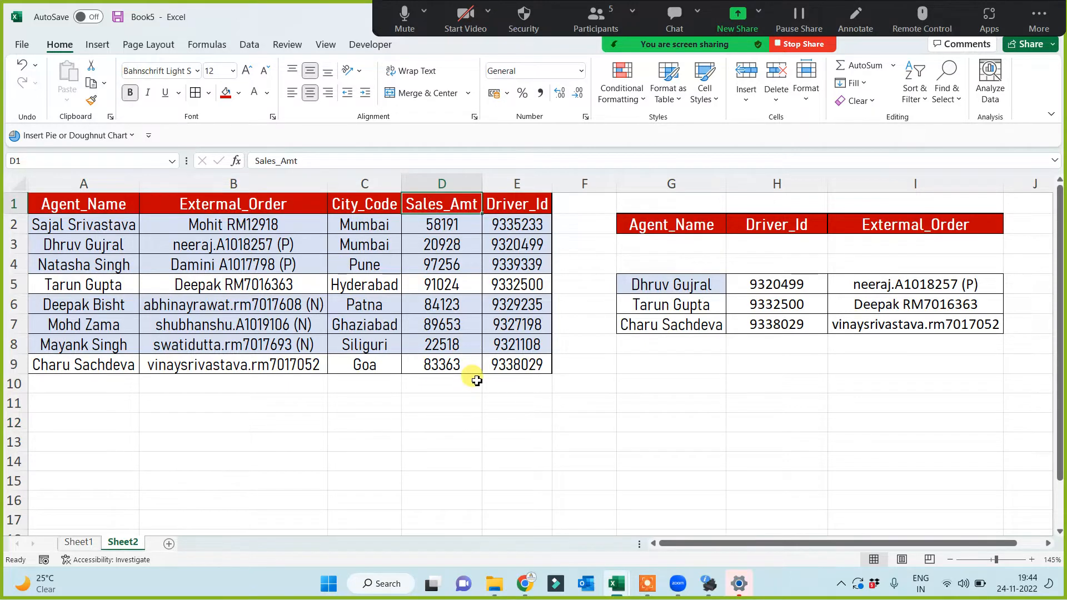
{"action": "key", "text": "ctrl+c"}
{"action": "left_click", "coordinate": [1026, 224]}
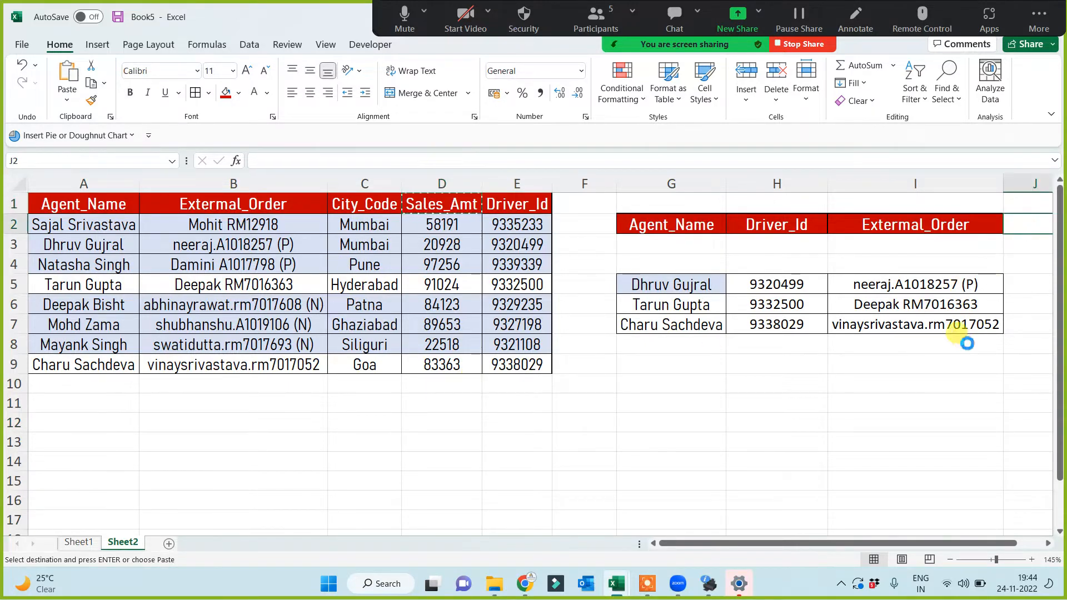
{"action": "key", "text": "ctrl+v"}
{"action": "left_click", "coordinate": [396, 428]}
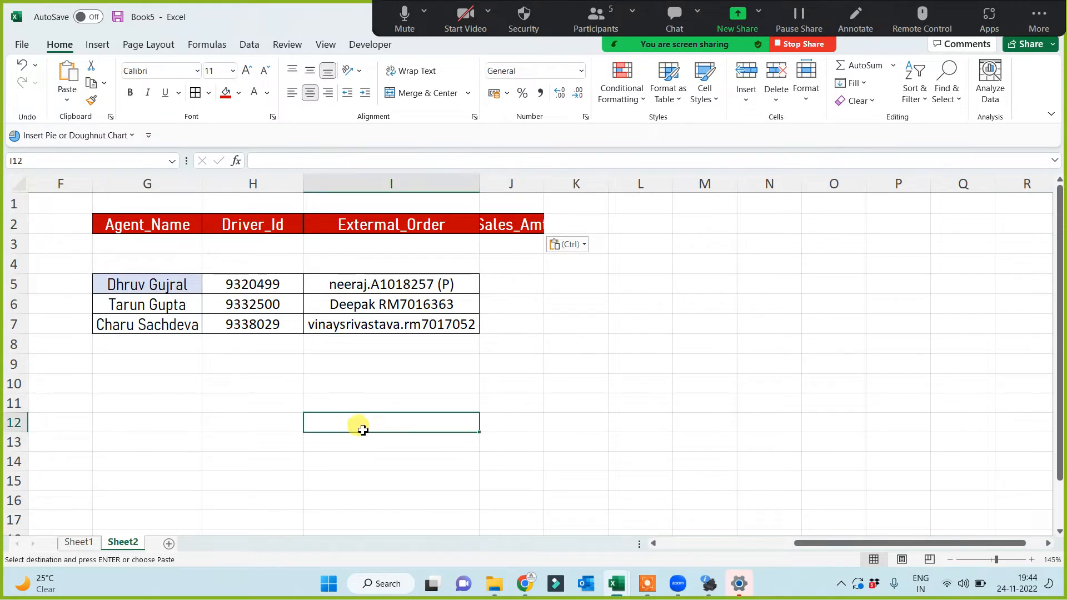
Autofit column J to its header and enter =VLOOKUP(G5,A:E,4,0) in J5 to retrieve the first agent's sales amount
{"action": "scroll", "coordinate": [332, 430], "scroll_direction": "down", "scroll_amount": 1}
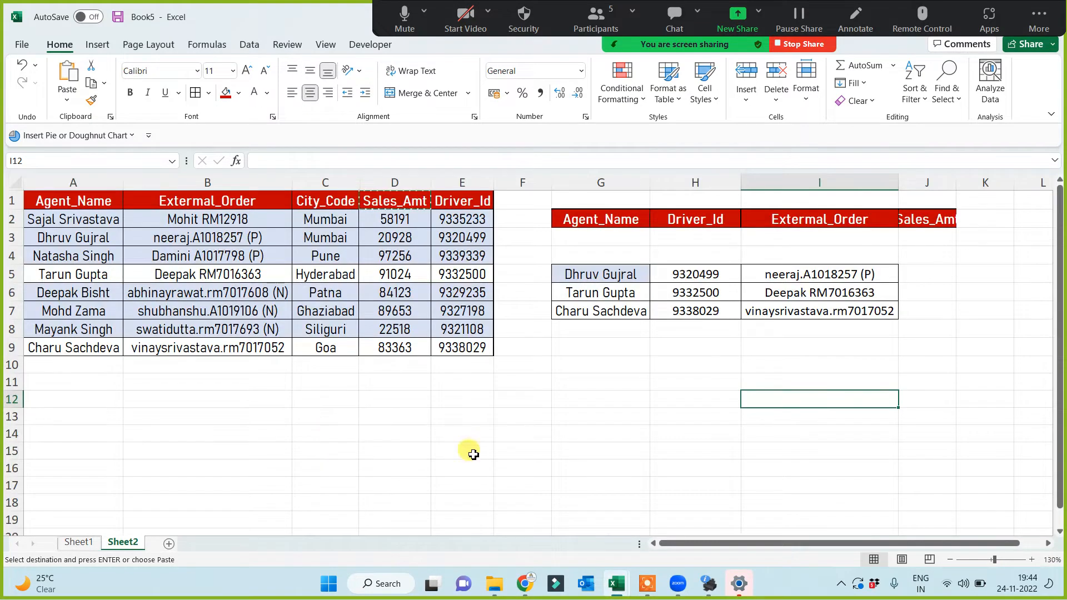
{"action": "double_click", "coordinate": [957, 183]}
{"action": "left_click", "coordinate": [935, 273]}
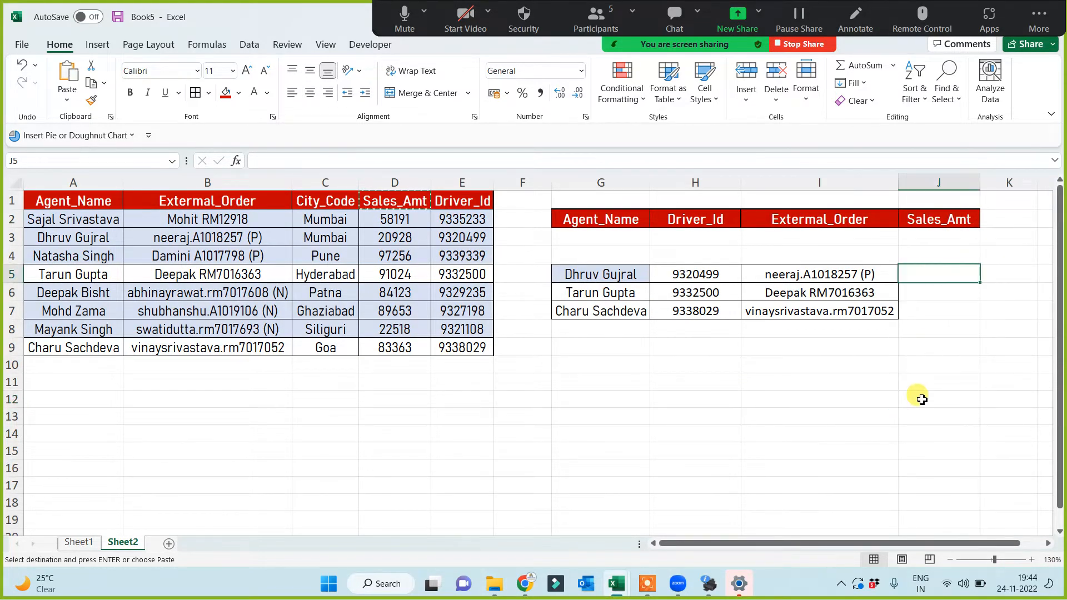
{"action": "key", "text": "Escape"}
{"action": "type", "text": "="}
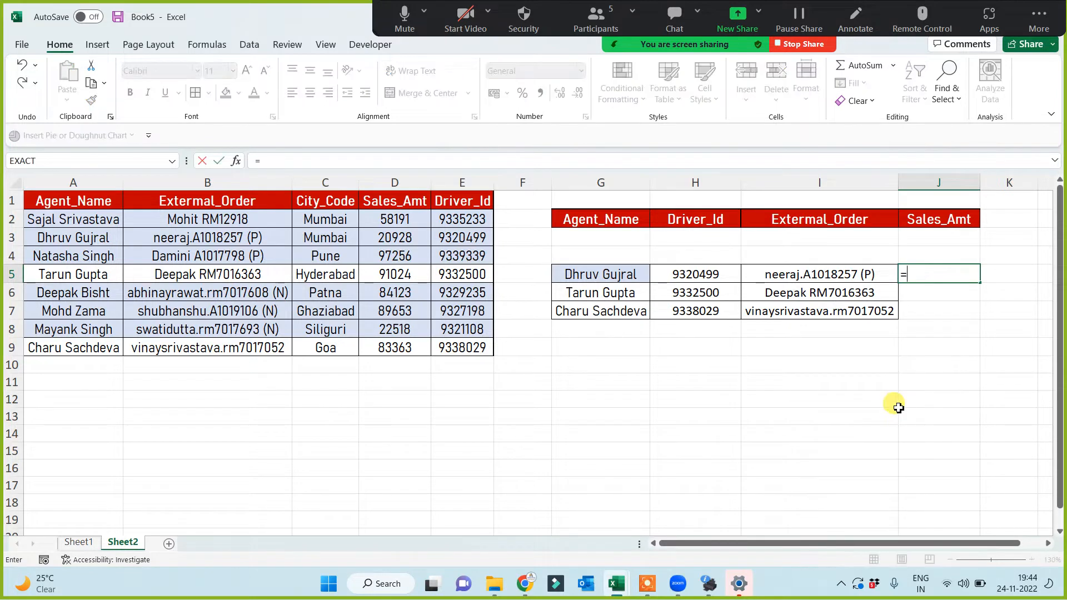
{"action": "type", "text": "vl"}
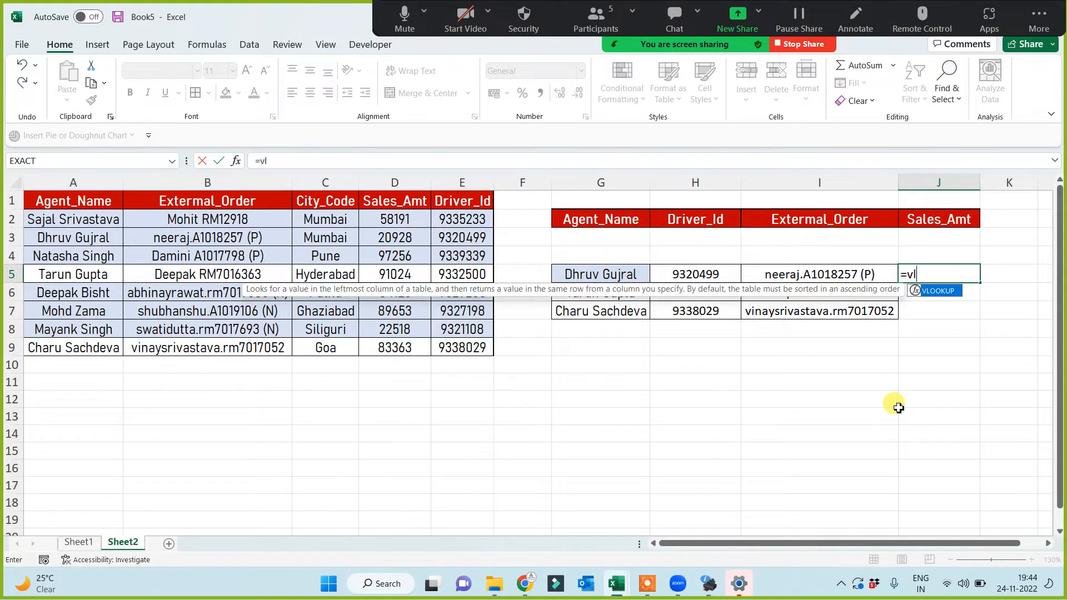
{"action": "key", "text": "Tab"}
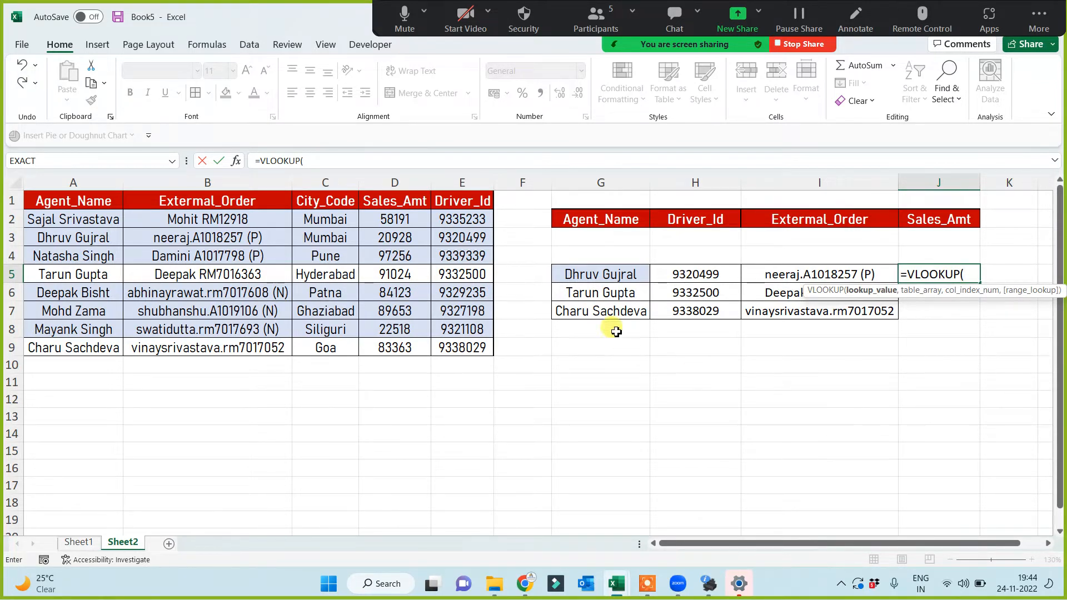
{"action": "left_click", "coordinate": [614, 275]}
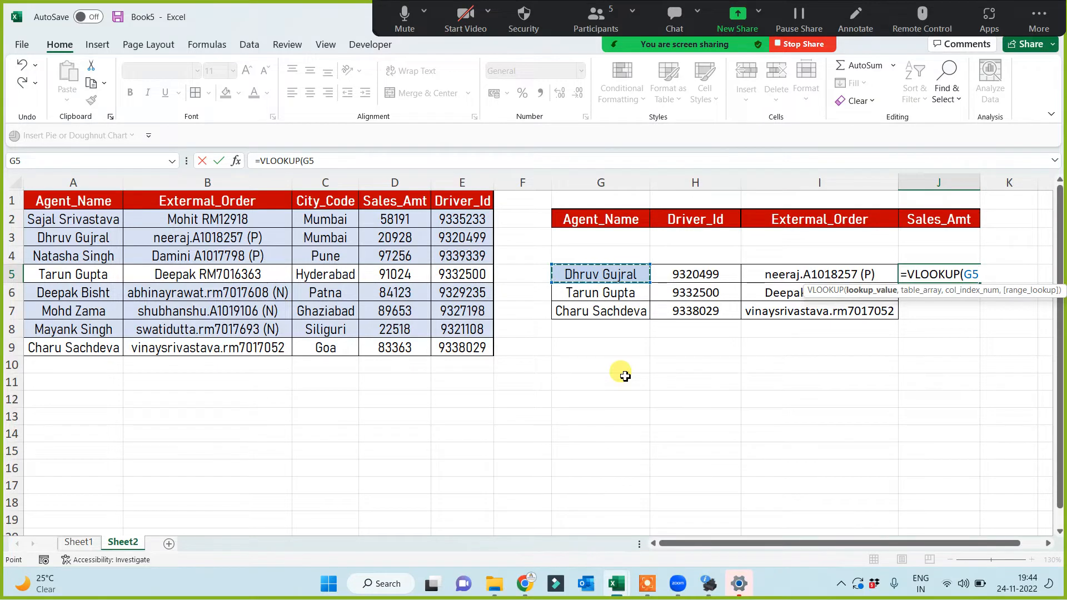
{"action": "type", "text": ","}
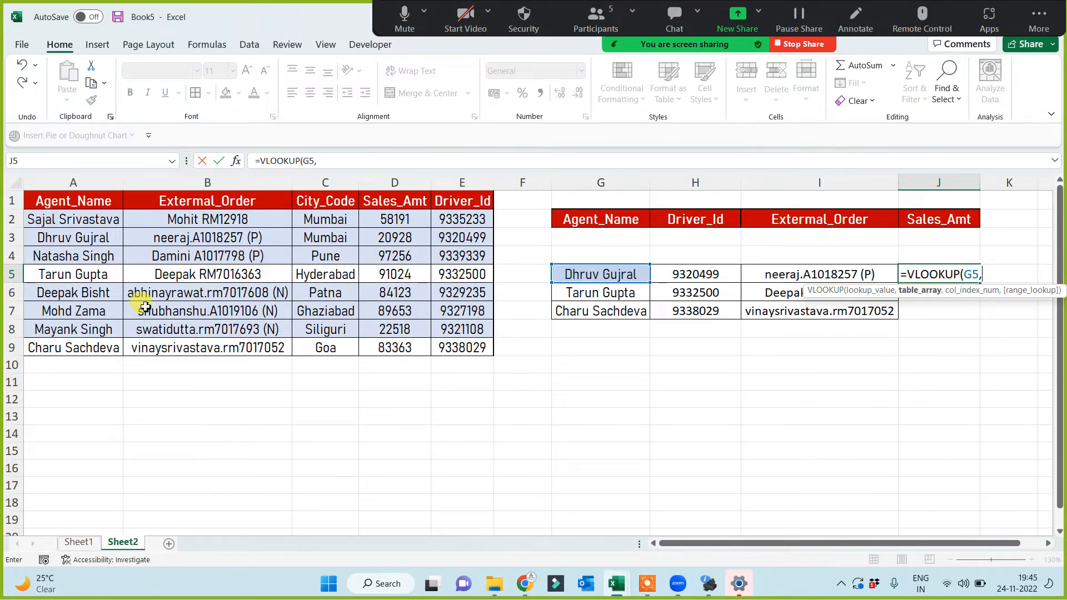
{"action": "left_click", "coordinate": [80, 184]}
{"action": "left_click_drag", "start_coordinate": [81, 183], "coordinate": [462, 183]}
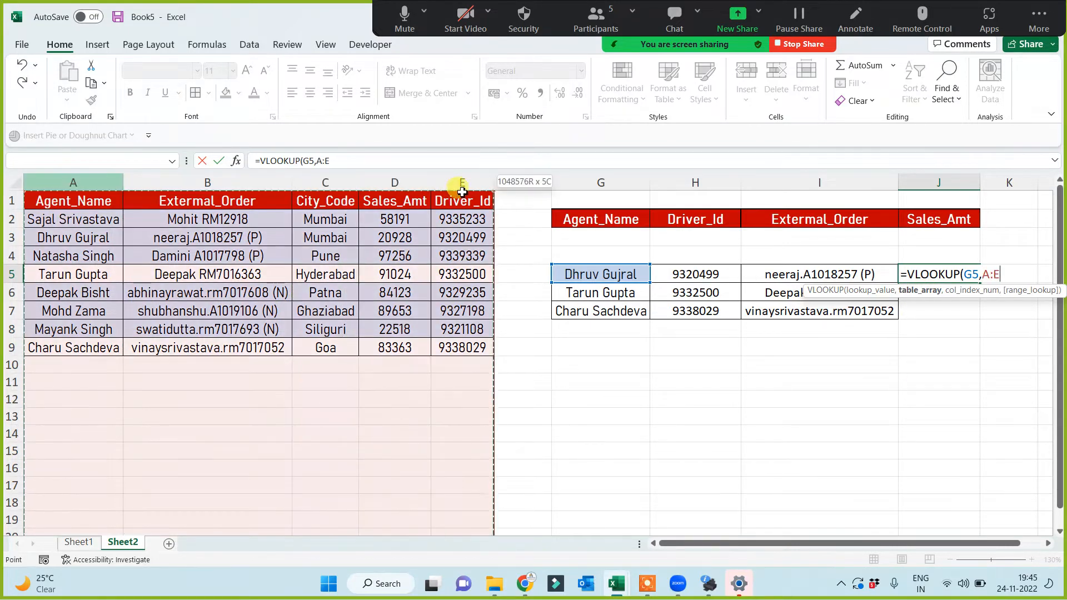
{"action": "type", "text": ","}
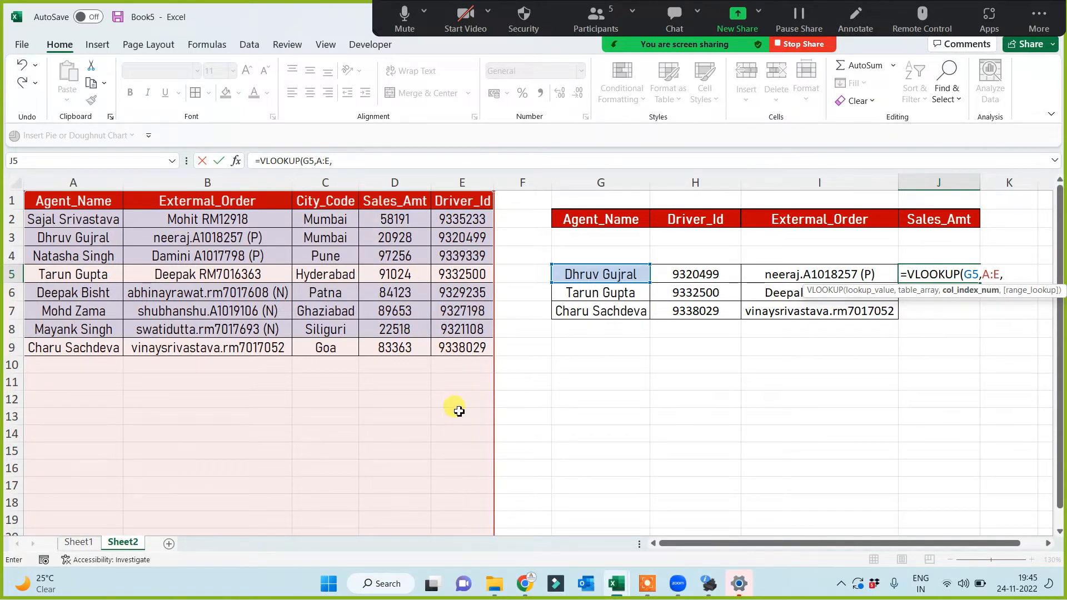
{"action": "type", "text": "4,0)"}
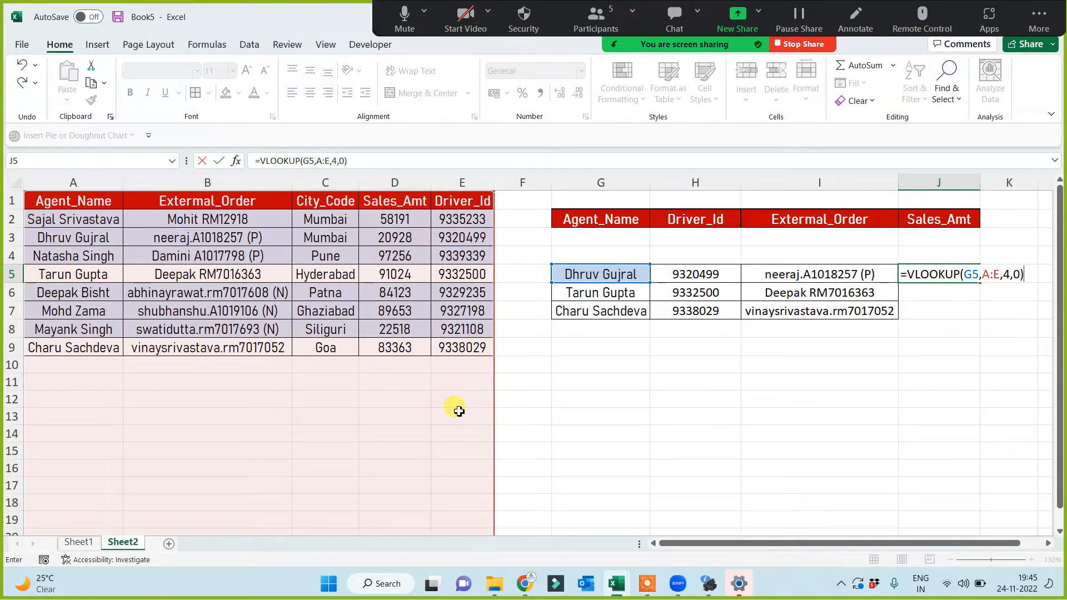
{"action": "key", "text": "Return"}
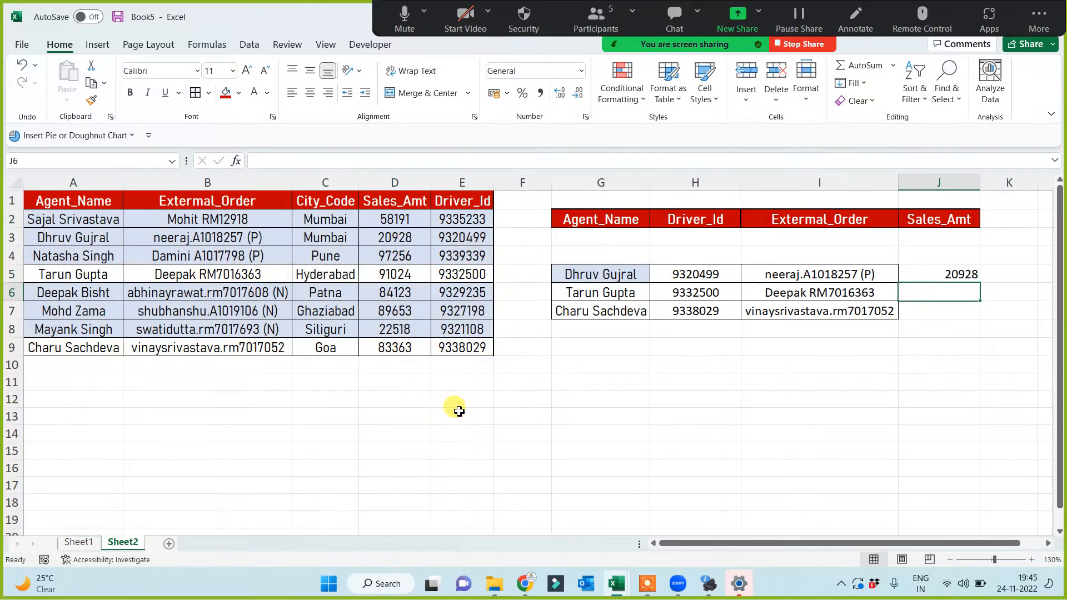
Fill the sales amount formula from J5 down to J7 and center the results horizontally
{"action": "left_click", "coordinate": [953, 272]}
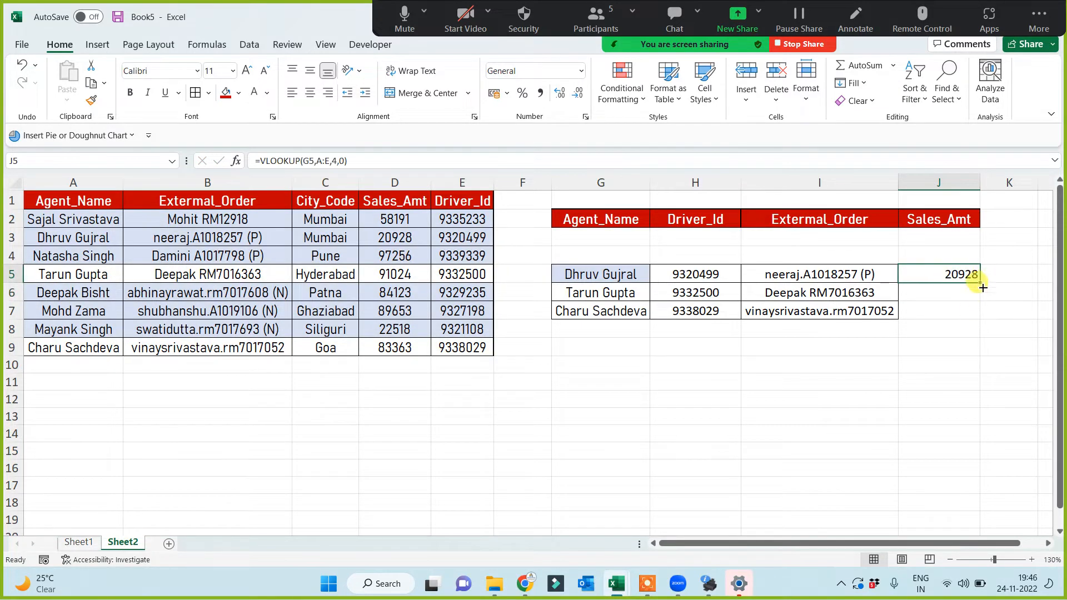
{"action": "left_click_drag", "start_coordinate": [979, 284], "coordinate": [978, 318]}
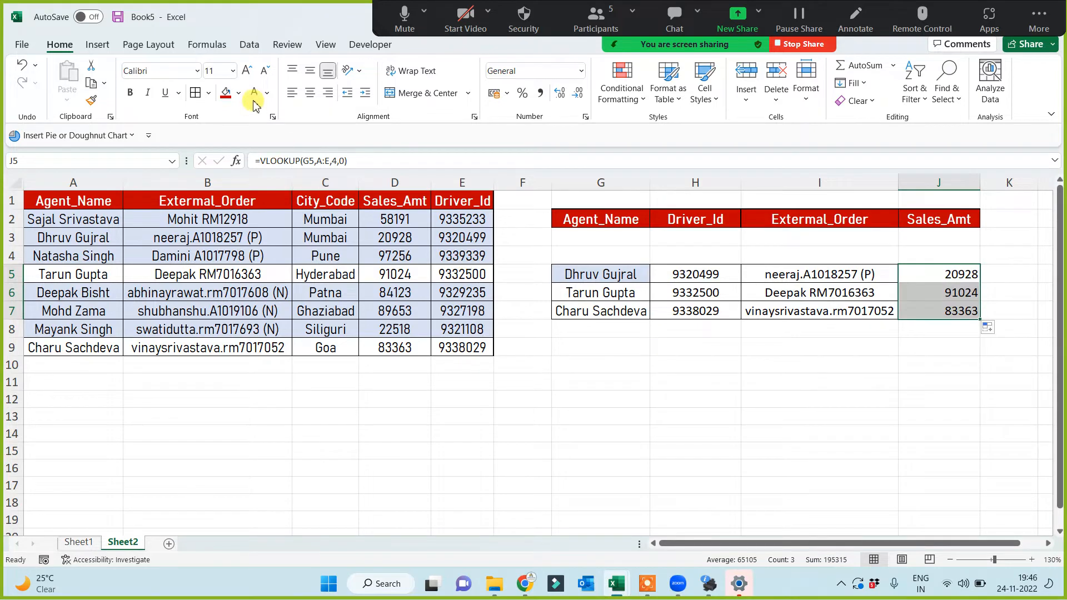
{"action": "left_click", "coordinate": [310, 93]}
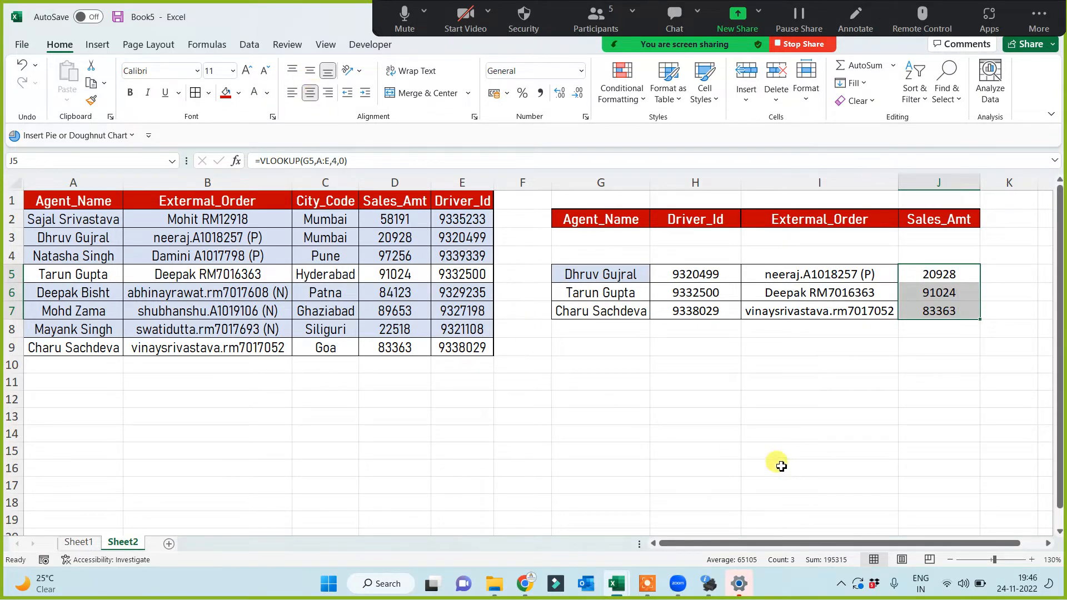
{"action": "left_click", "coordinate": [727, 457]}
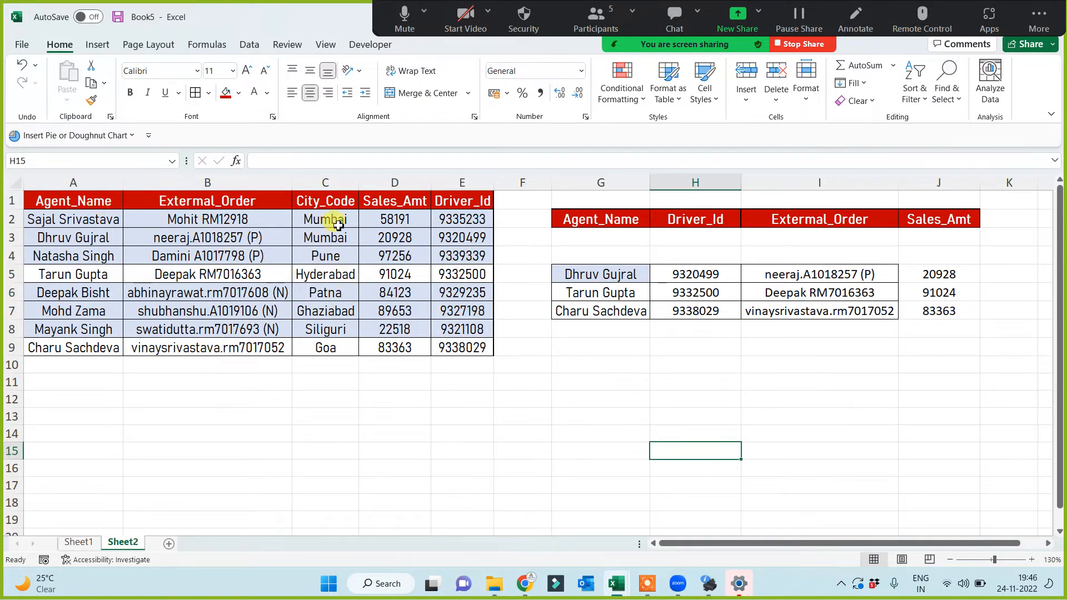
Copy the City_Code header from C1 to K2, beside the Sales_Amt header, and autofit column K
{"action": "left_click", "coordinate": [332, 201]}
{"action": "key", "text": "ctrl+c"}
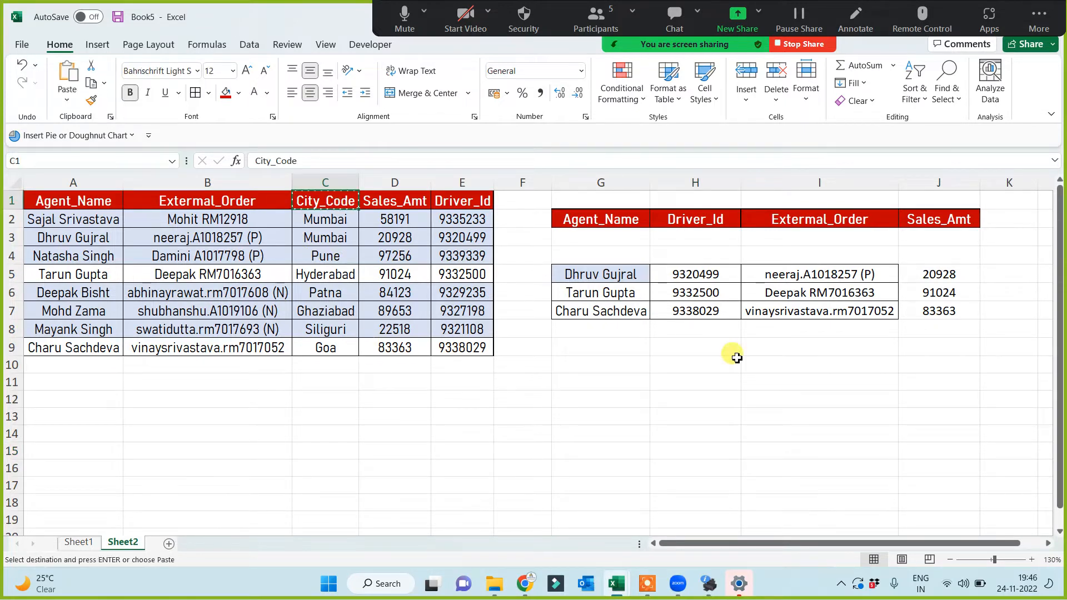
{"action": "left_click", "coordinate": [1002, 220]}
{"action": "key", "text": "ctrl+v"}
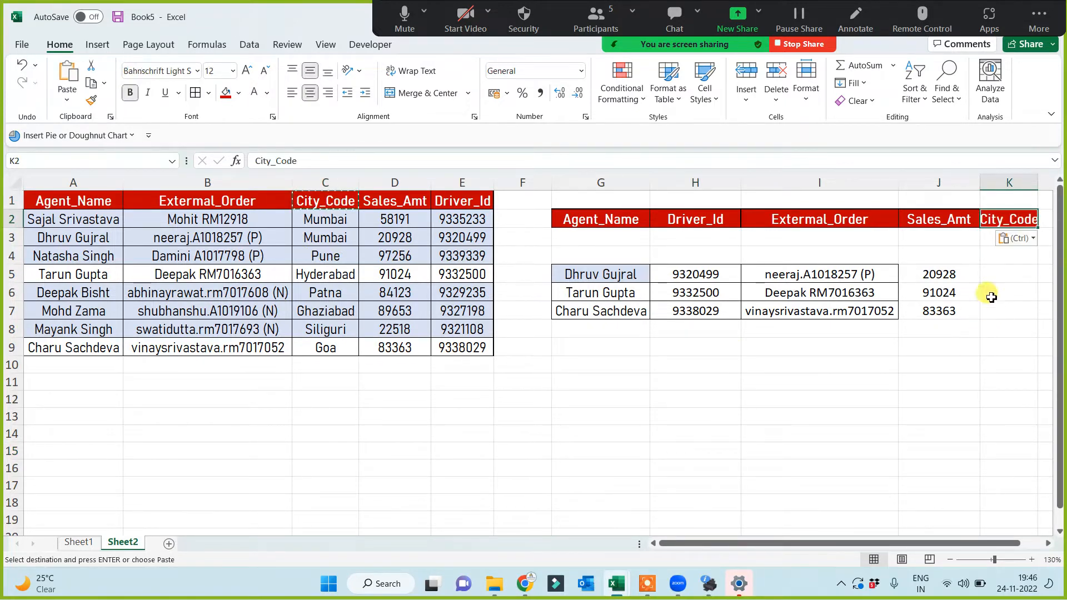
{"action": "double_click", "coordinate": [1041, 183]}
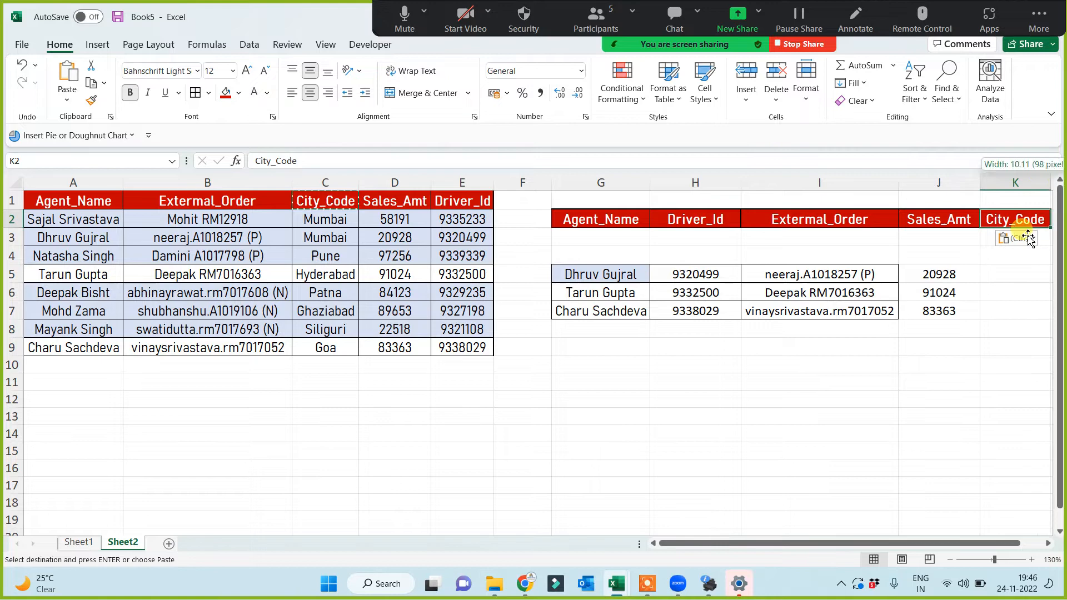
Enter =VLOOKUP(G5,A:E,3,0) in K5 to retrieve the first agent's city code
{"action": "left_click", "coordinate": [997, 273]}
{"action": "type", "text": "=vl"}
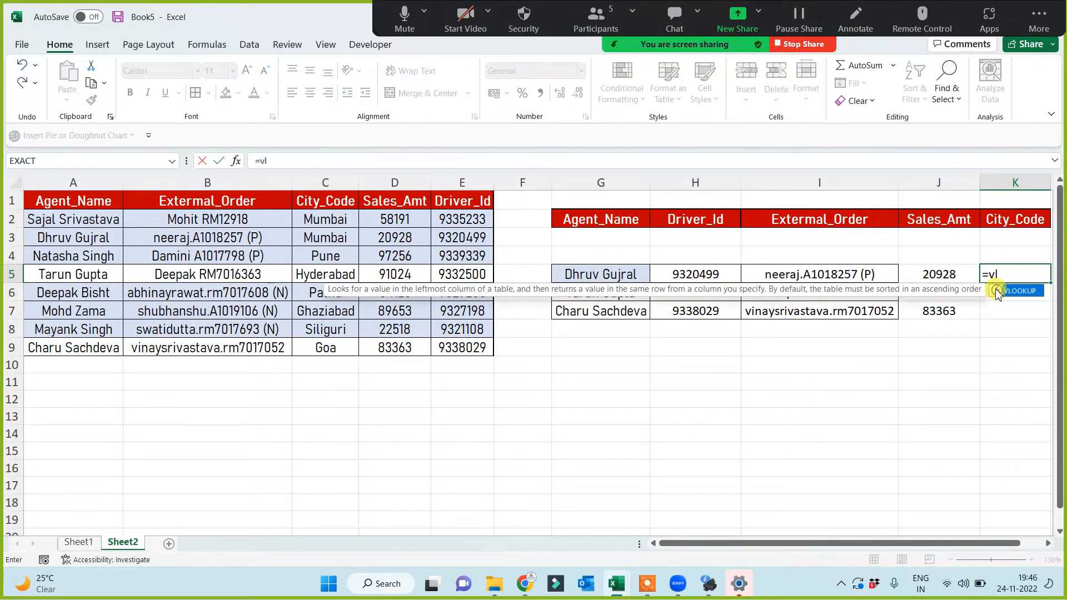
{"action": "key", "text": "Tab"}
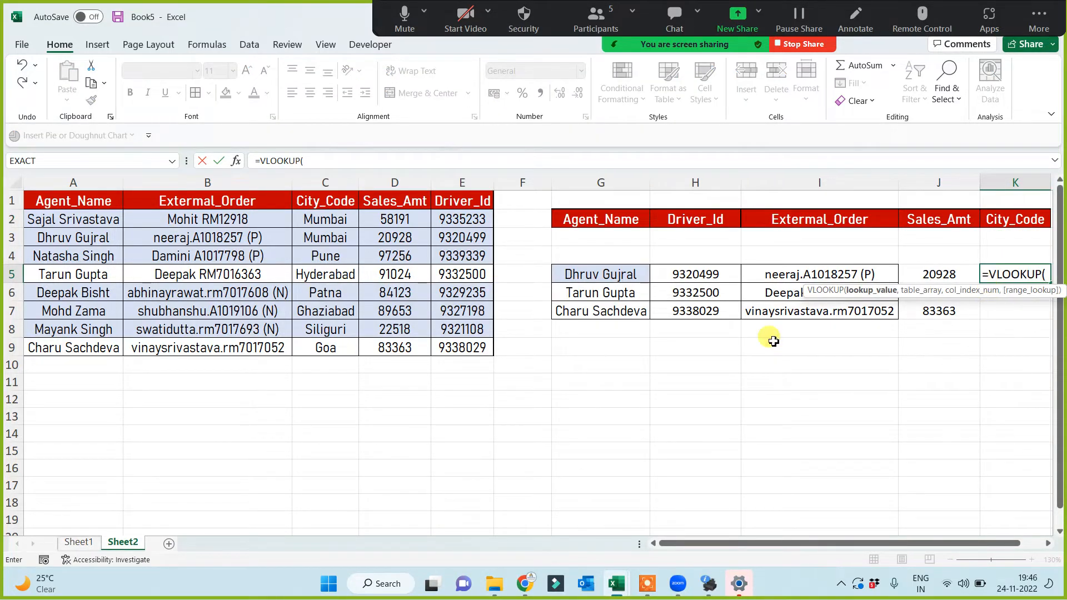
{"action": "left_click", "coordinate": [586, 273]}
{"action": "type", "text": ","}
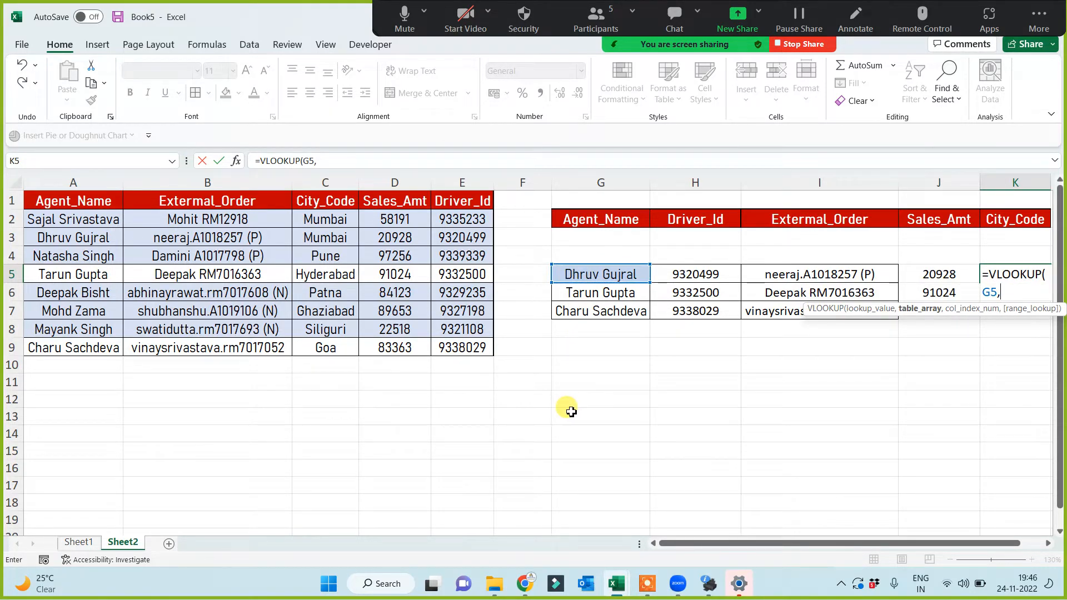
{"action": "left_click_drag", "start_coordinate": [66, 183], "coordinate": [471, 190]}
{"action": "type", "text": ","}
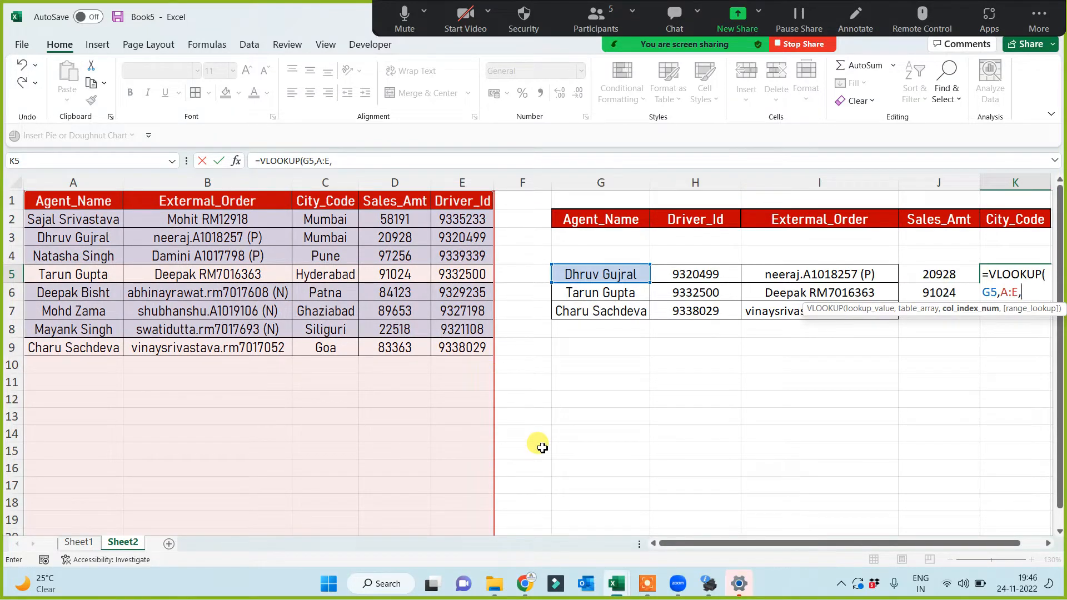
{"action": "type", "text": "3,0)"}
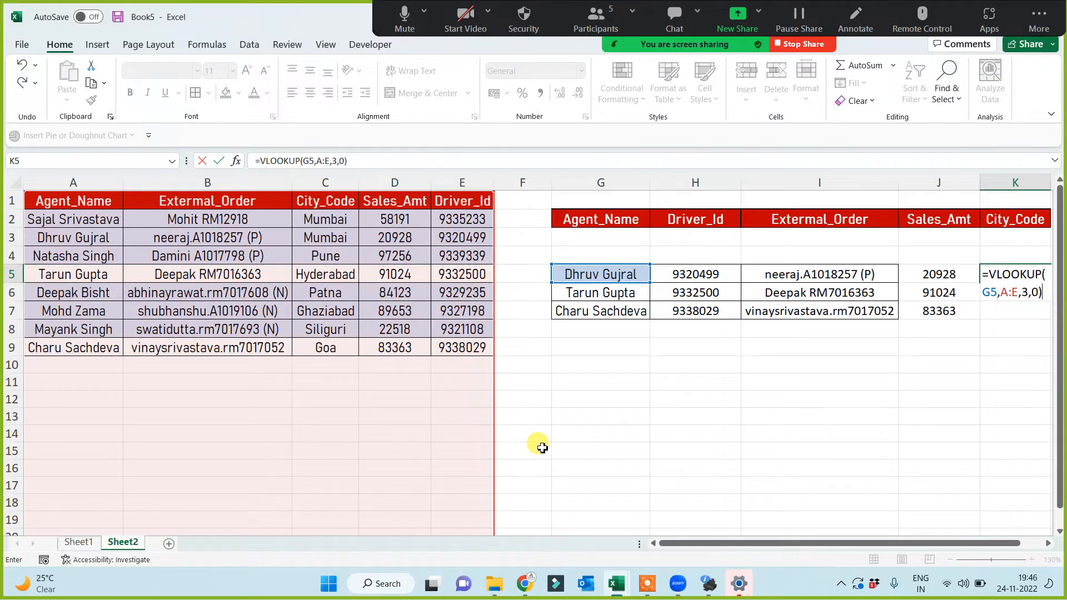
{"action": "key", "text": "Return"}
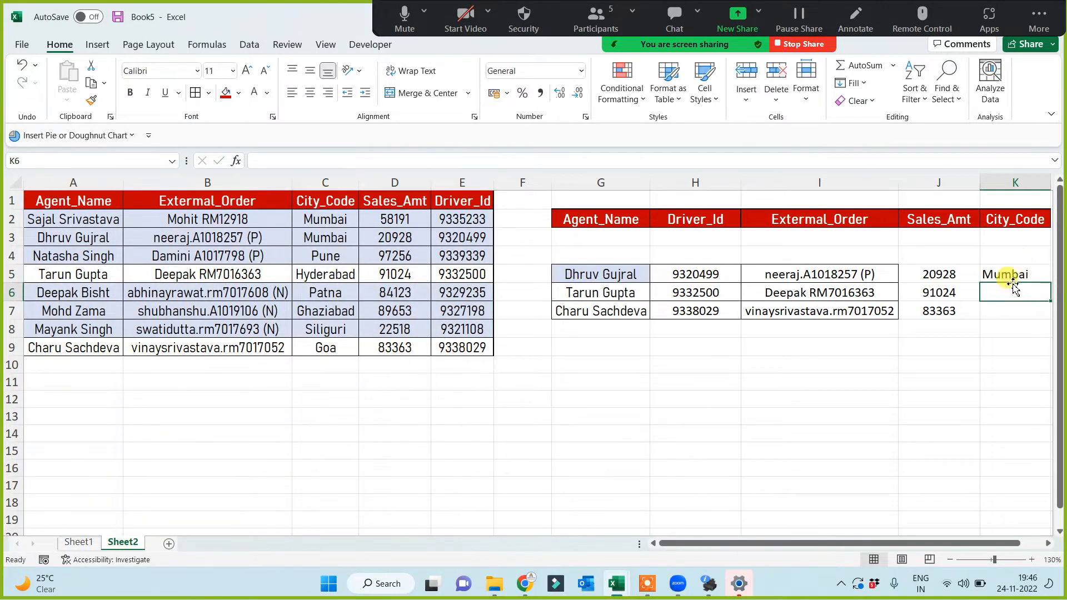
Fill the city code formula from K5 down to K7 and apply All Borders to the lookup results in H5:K7
{"action": "left_click", "coordinate": [1011, 275]}
{"action": "left_click_drag", "start_coordinate": [1050, 283], "coordinate": [1041, 319]}
{"action": "left_click", "coordinate": [925, 389]}
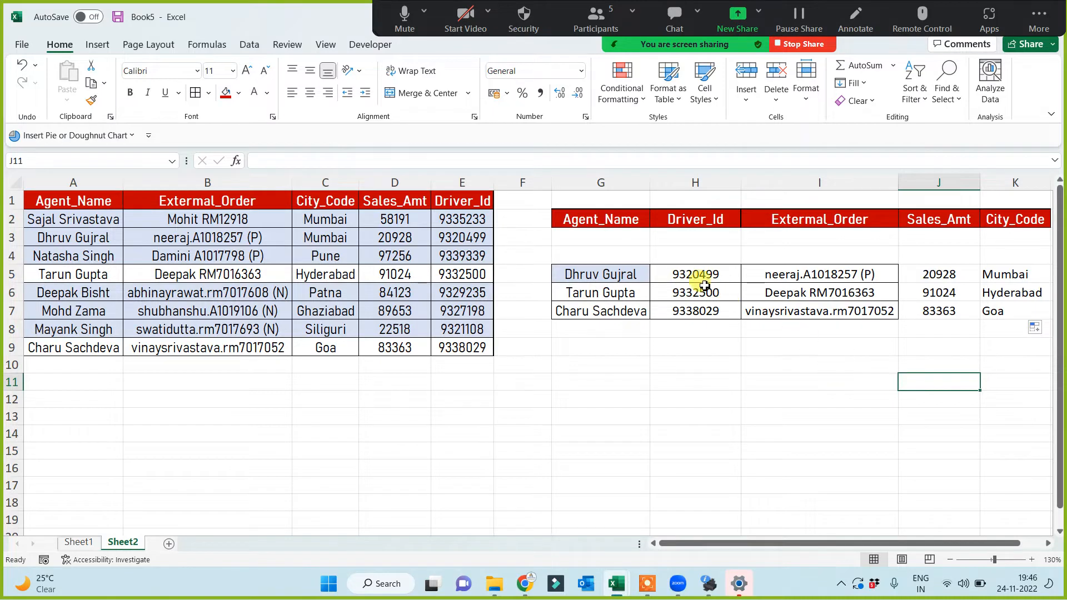
{"action": "left_click_drag", "start_coordinate": [1000, 274], "coordinate": [661, 305]}
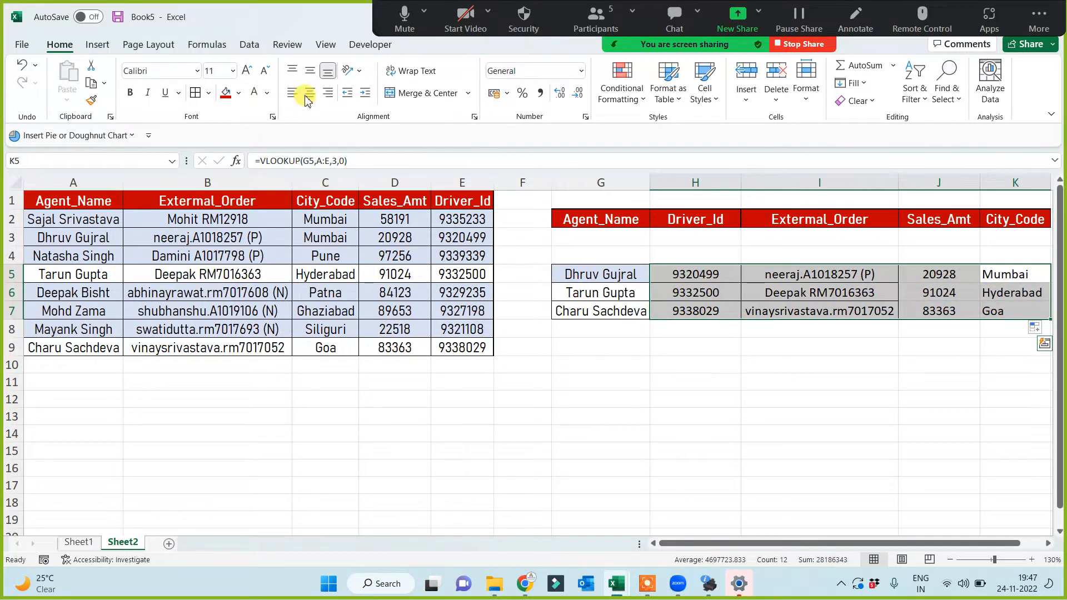
{"action": "left_click", "coordinate": [196, 94]}
{"action": "left_click", "coordinate": [554, 419]}
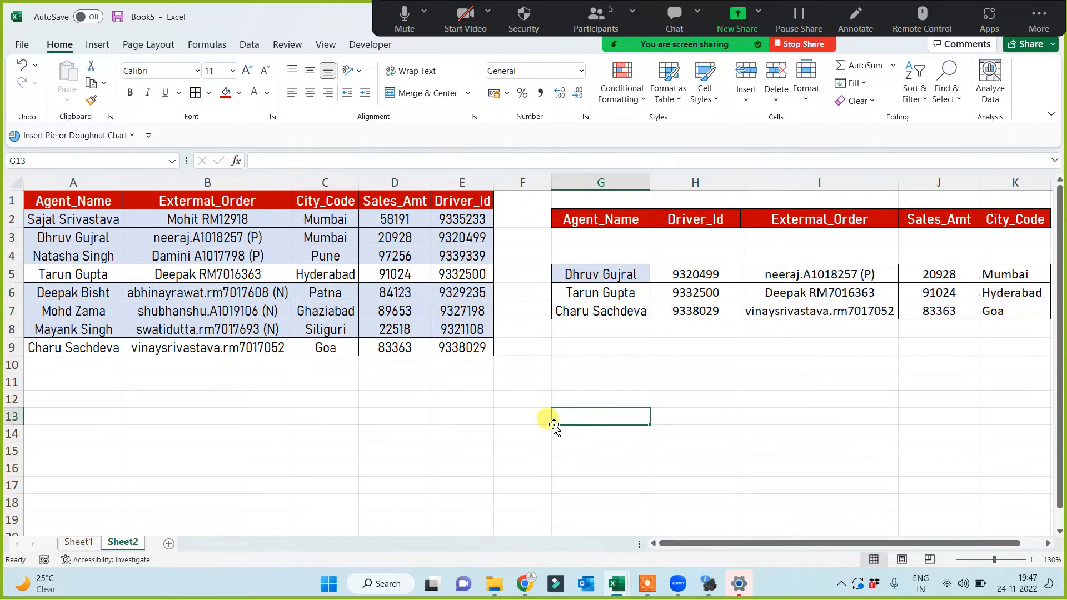
Copy columns A:K of Sheet2 into a new worksheet, starting at A1
{"action": "scroll", "coordinate": [517, 422], "scroll_direction": "down", "scroll_amount": 1, "text": "ctrl"}
{"action": "left_click", "coordinate": [443, 450]}
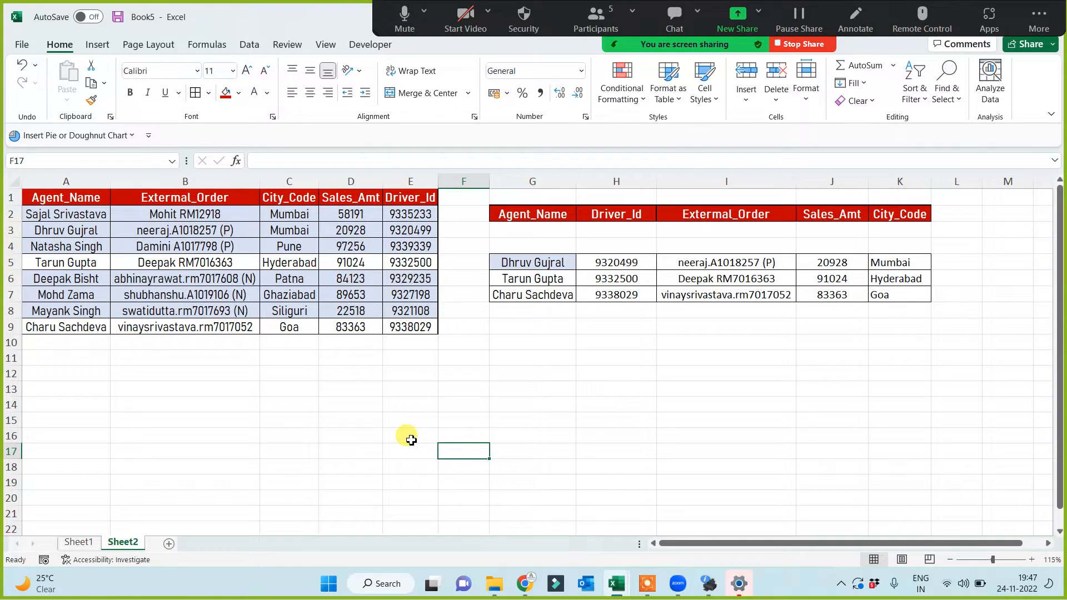
{"action": "left_click_drag", "start_coordinate": [67, 182], "coordinate": [897, 216]}
{"action": "key", "text": "ctrl+c"}
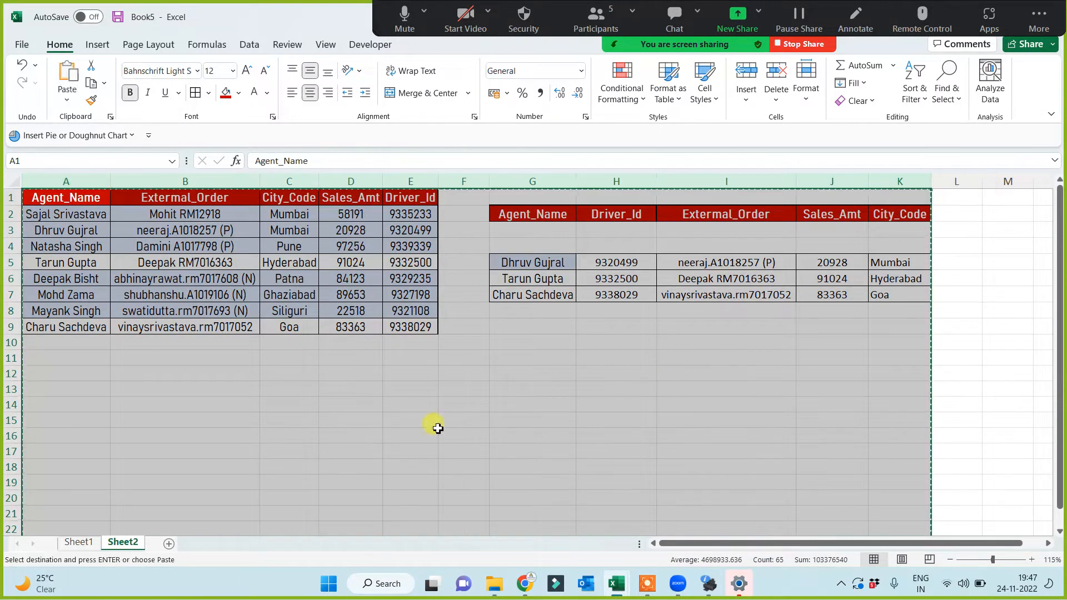
{"action": "left_click", "coordinate": [170, 543]}
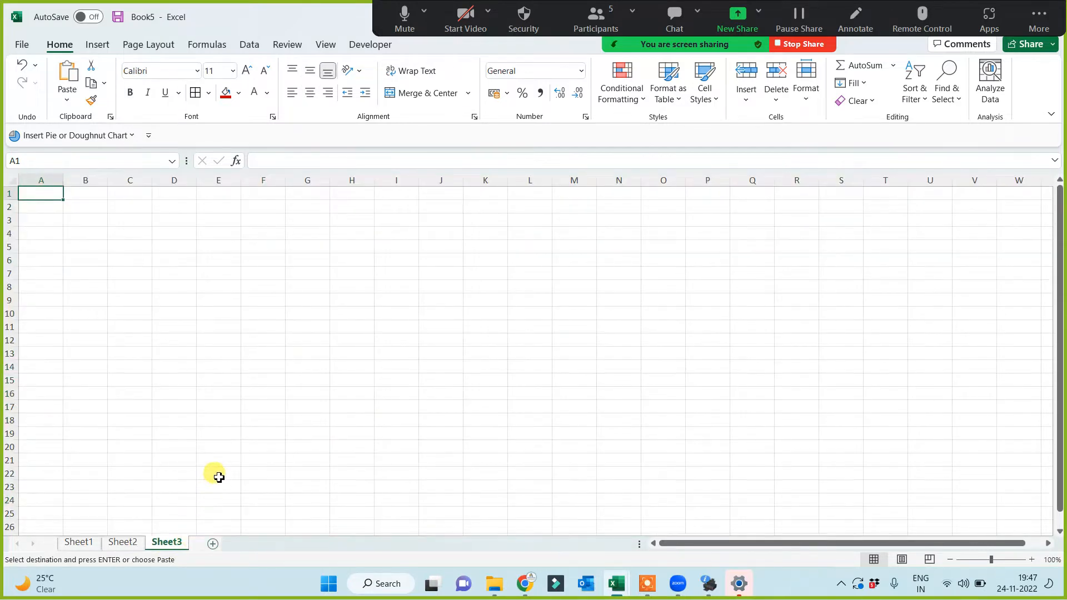
{"action": "key", "text": "ctrl+v"}
{"action": "scroll", "coordinate": [352, 475], "scroll_direction": "up", "scroll_amount": 1}
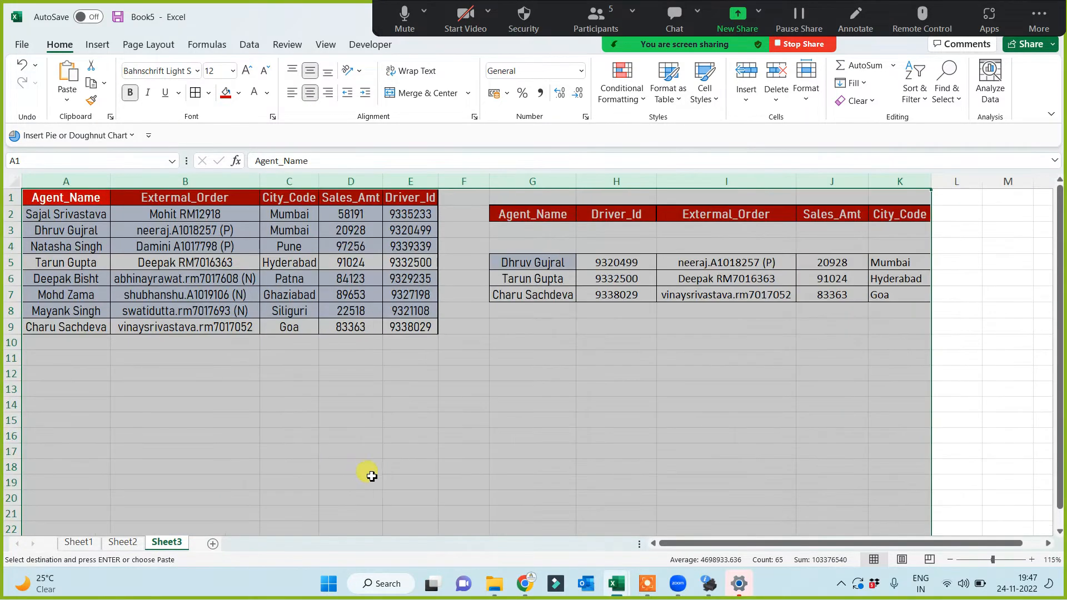
{"action": "left_click", "coordinate": [330, 471]}
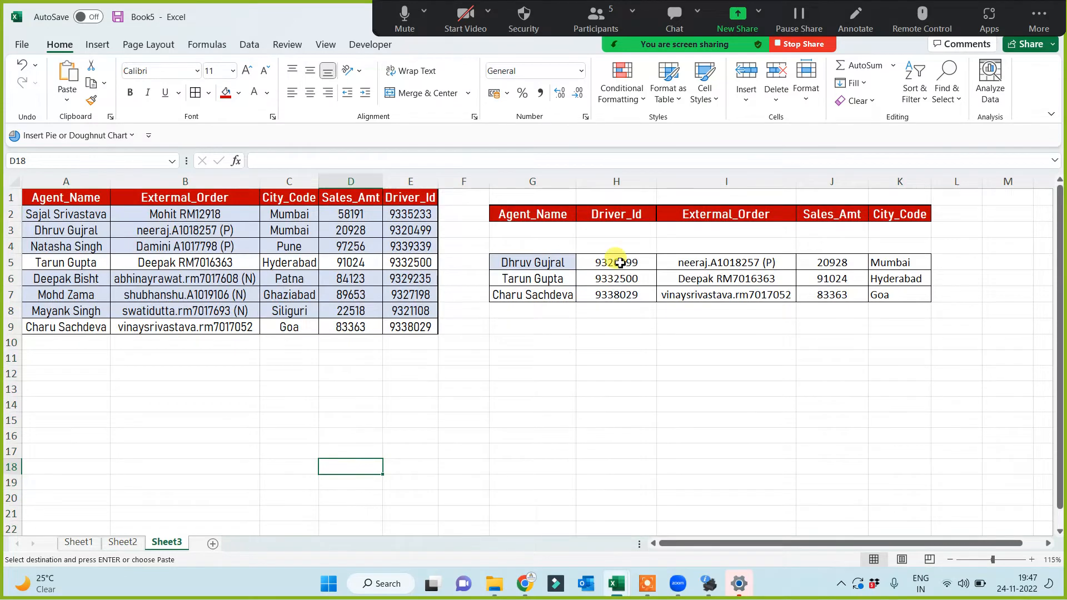
Clear the lookup results in H5:K7 on Sheet3, keeping the agent names and headers
{"action": "left_click_drag", "start_coordinate": [615, 263], "coordinate": [912, 304]}
{"action": "key", "text": "Delete"}
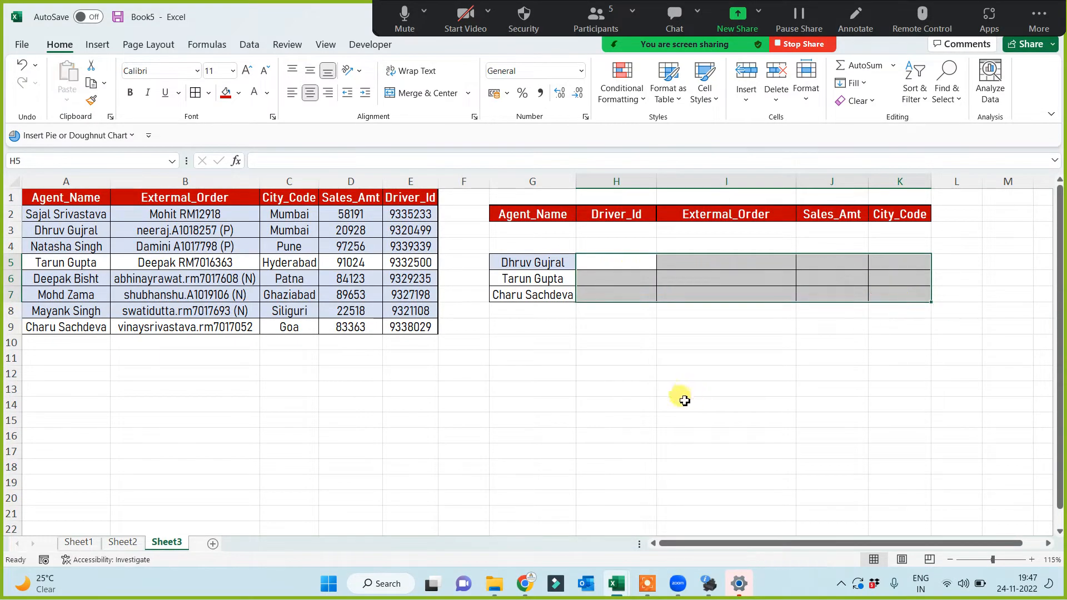
{"action": "left_click", "coordinate": [676, 398]}
Enter =VLOOKUP(G5,$A$1:$E$9,5,0) in H5 to retrieve the first agent's driver ID, and fill it down to H7
{"action": "left_click", "coordinate": [614, 265]}
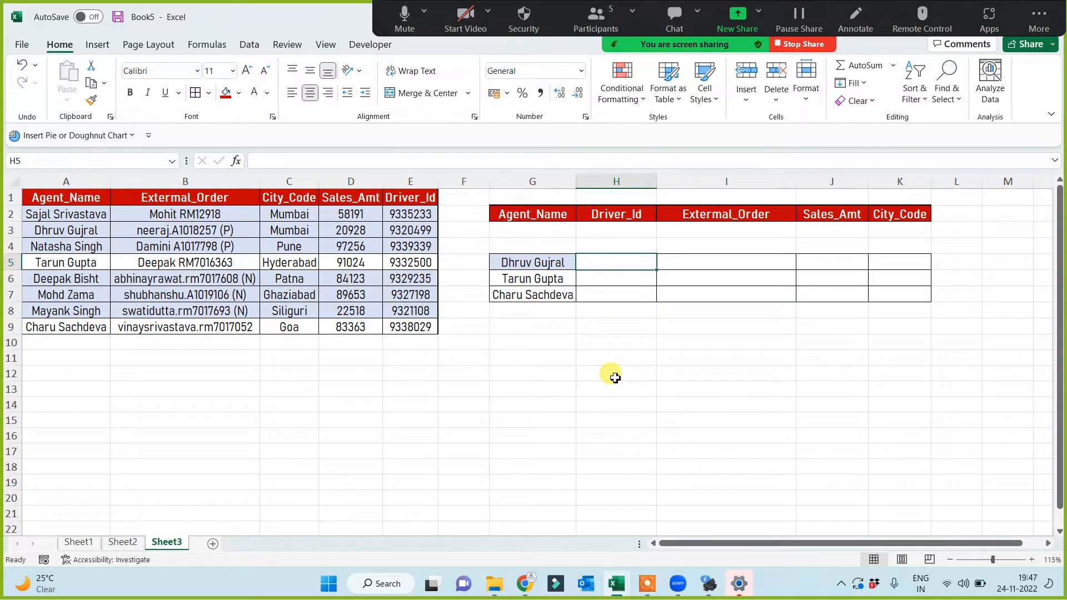
{"action": "type", "text": "=vl"}
{"action": "key", "text": "Tab"}
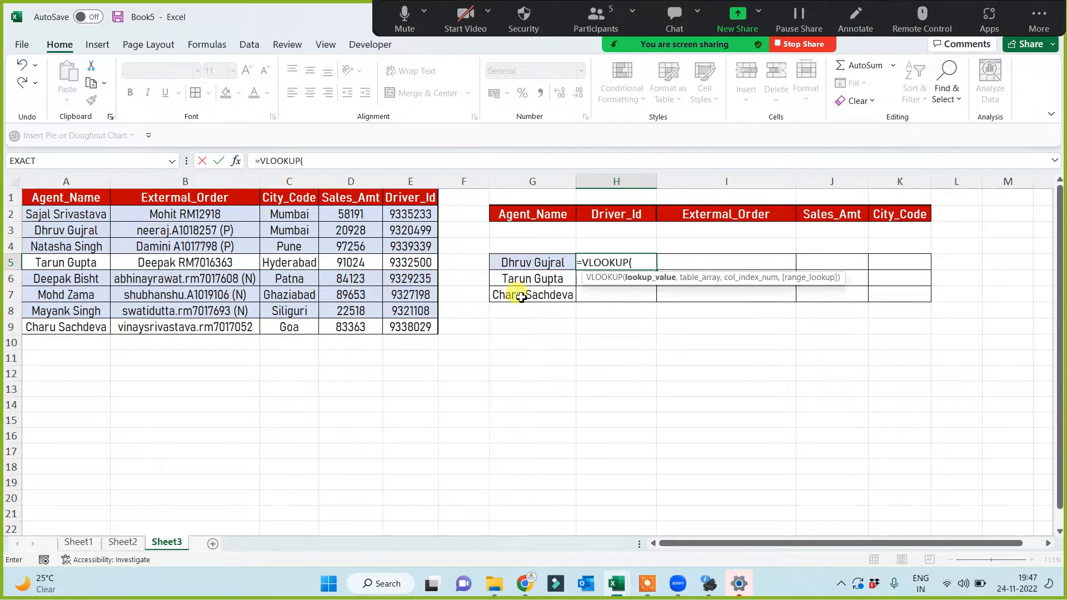
{"action": "left_click", "coordinate": [528, 262]}
{"action": "type", "text": ","}
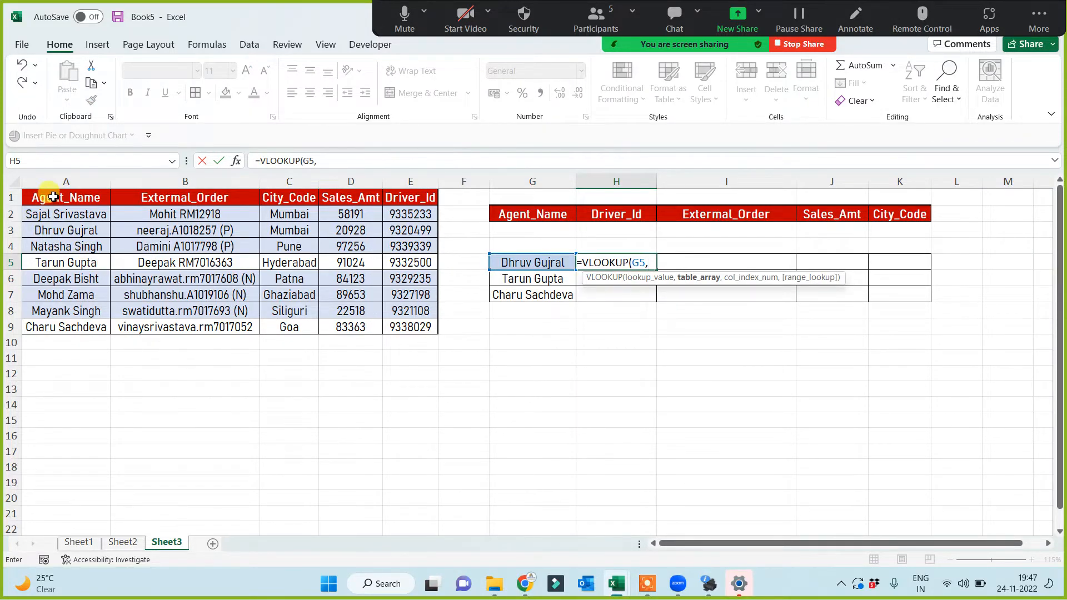
{"action": "left_click_drag", "start_coordinate": [53, 196], "coordinate": [411, 326]}
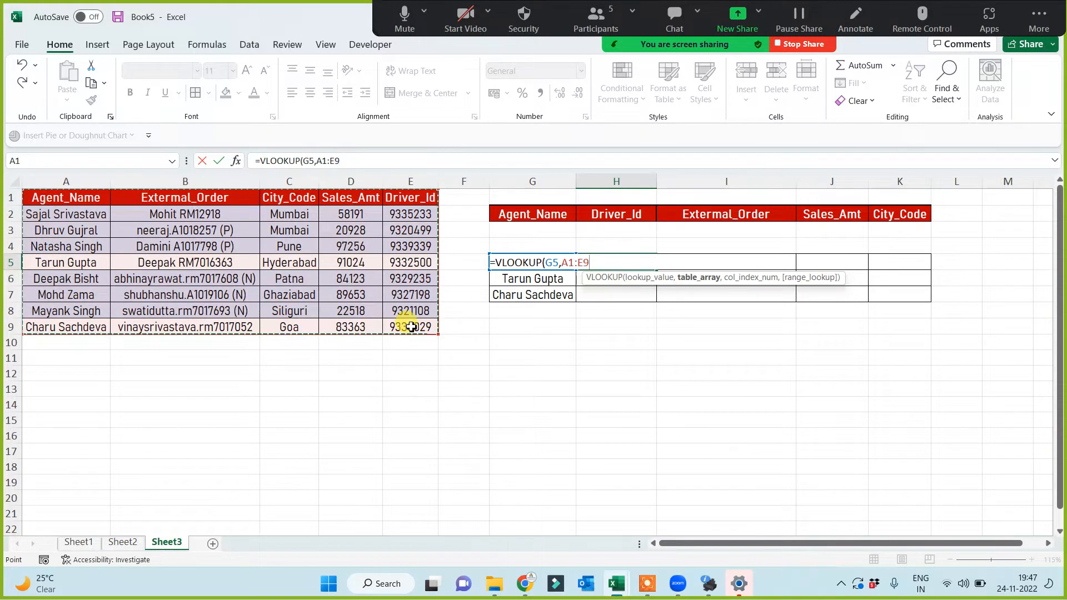
{"action": "left_click_drag", "start_coordinate": [48, 179], "coordinate": [416, 196]}
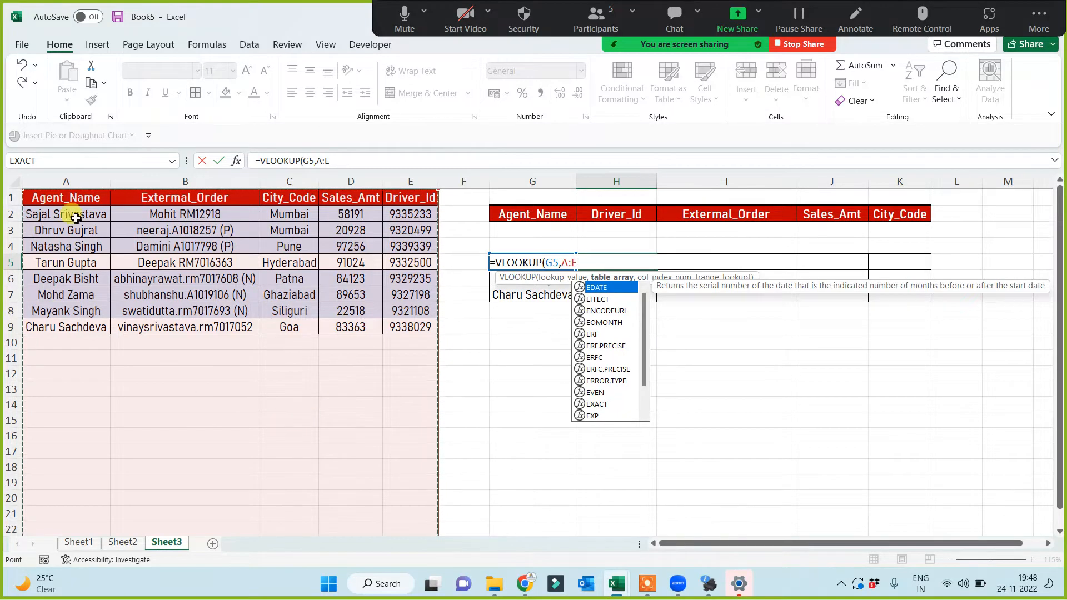
{"action": "left_click_drag", "start_coordinate": [65, 199], "coordinate": [421, 352]}
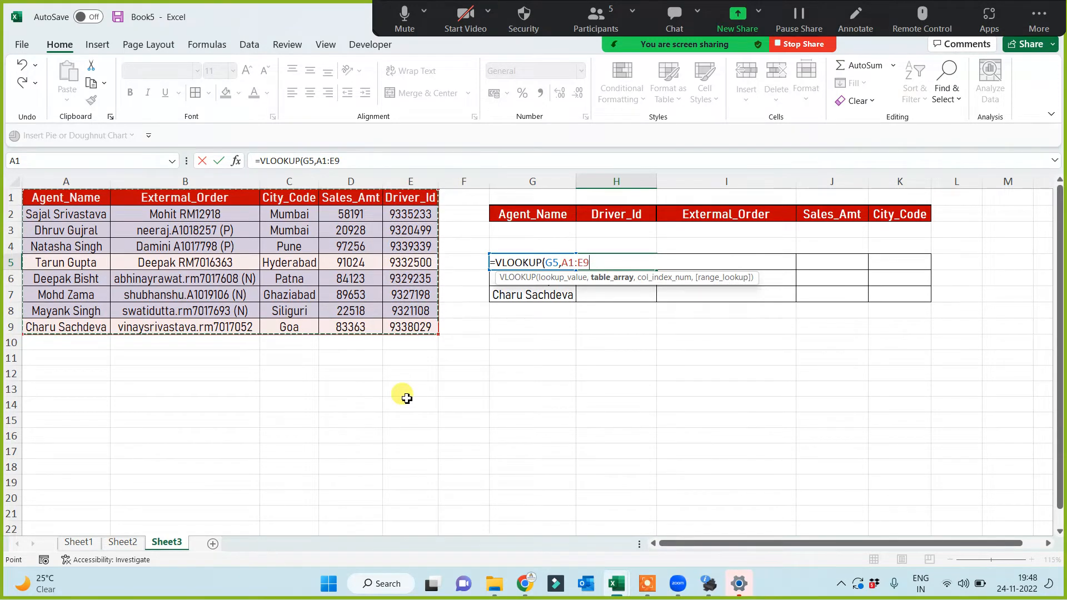
{"action": "key", "text": "F4"}
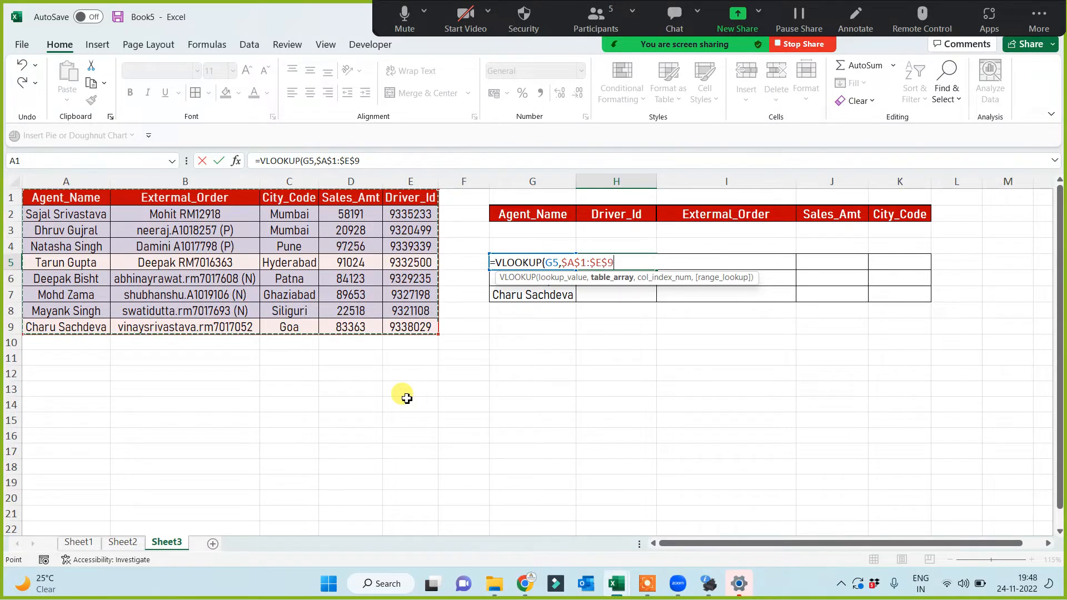
{"action": "type", "text": ","}
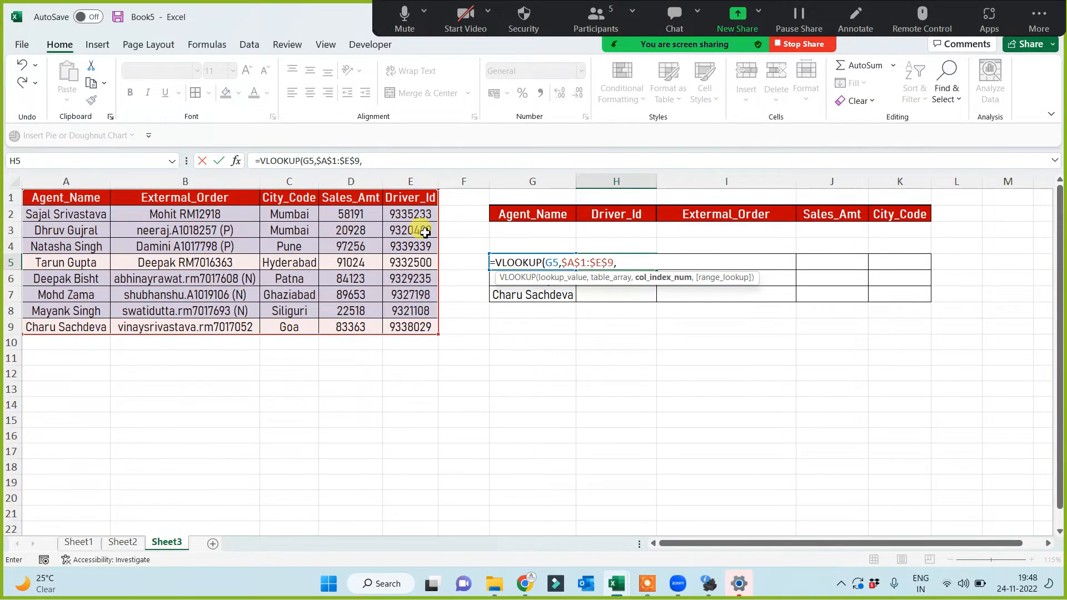
{"action": "type", "text": "5,0)"}
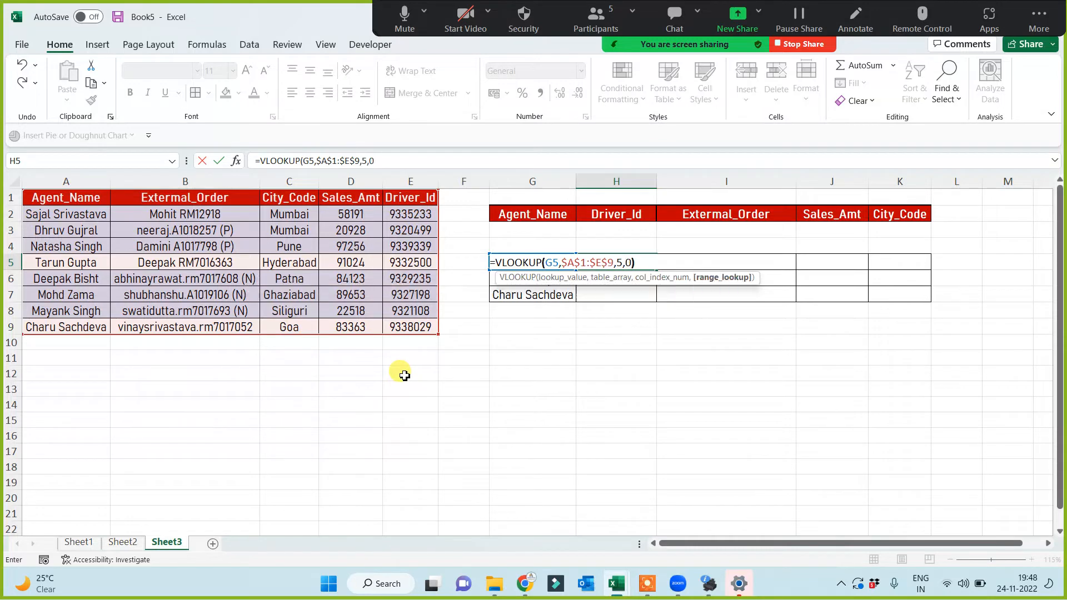
{"action": "key", "text": "ctrl+Return"}
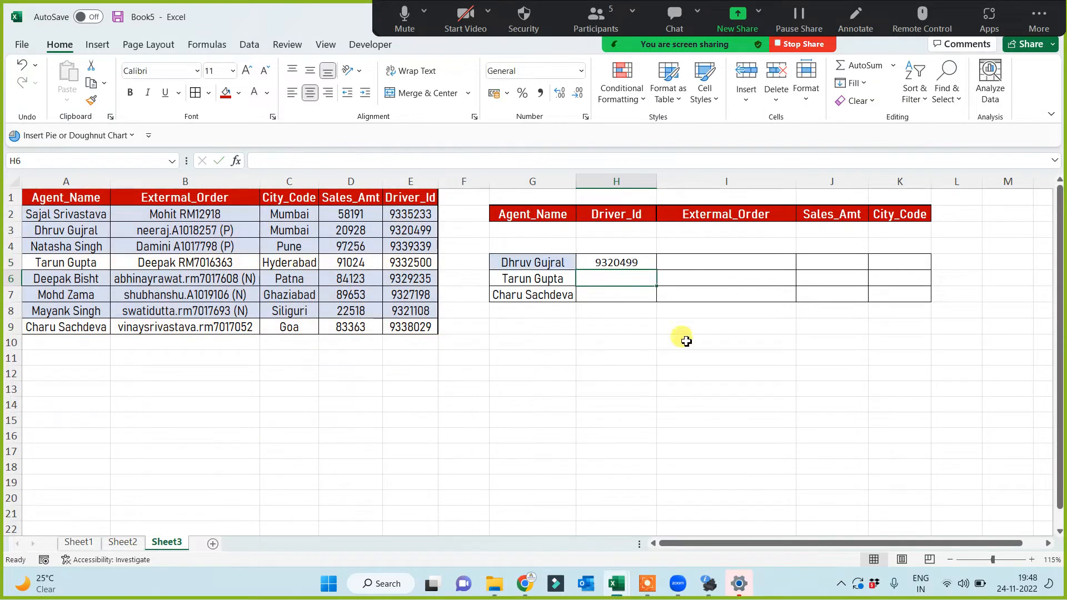
{"action": "left_click_drag", "start_coordinate": [657, 270], "coordinate": [650, 300]}
{"action": "left_click", "coordinate": [616, 377]}
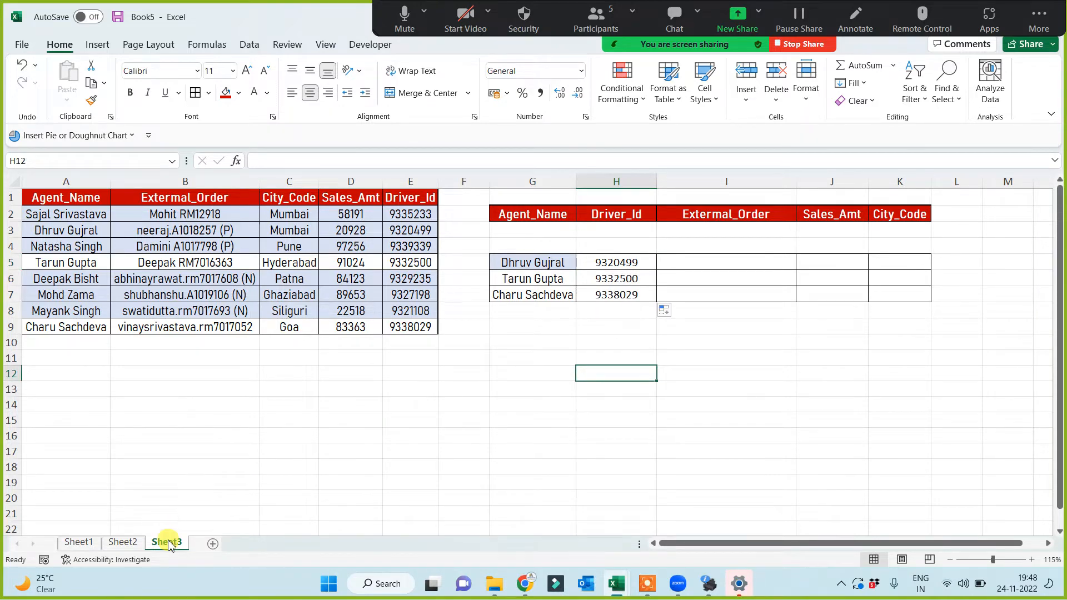
{"action": "left_click", "coordinate": [720, 266]}
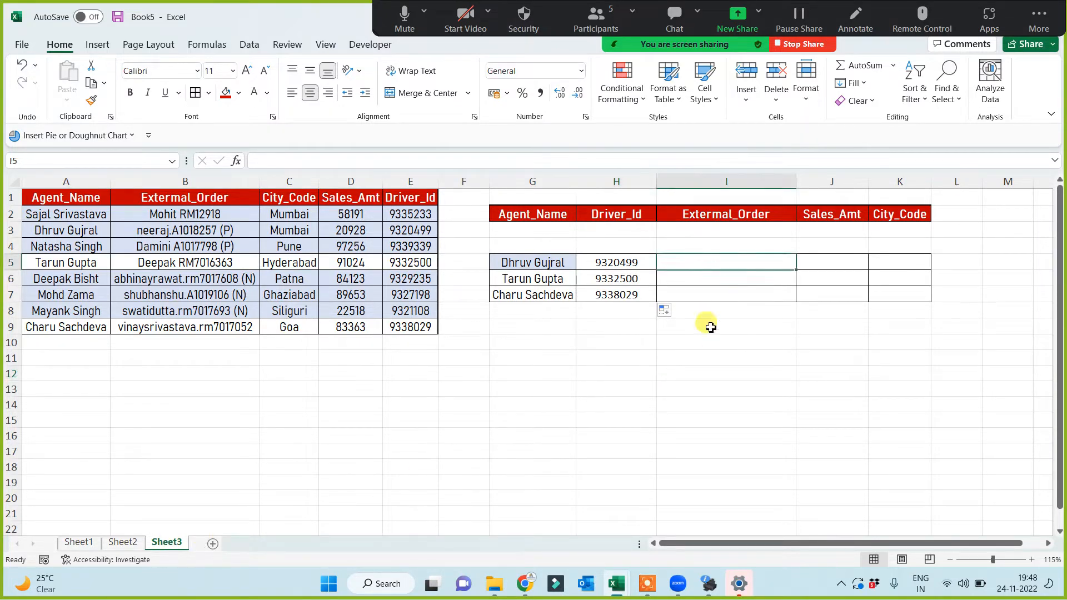
{"action": "left_click", "coordinate": [123, 543]}
{"action": "left_click", "coordinate": [167, 542]}
{"action": "left_click", "coordinate": [500, 404]}
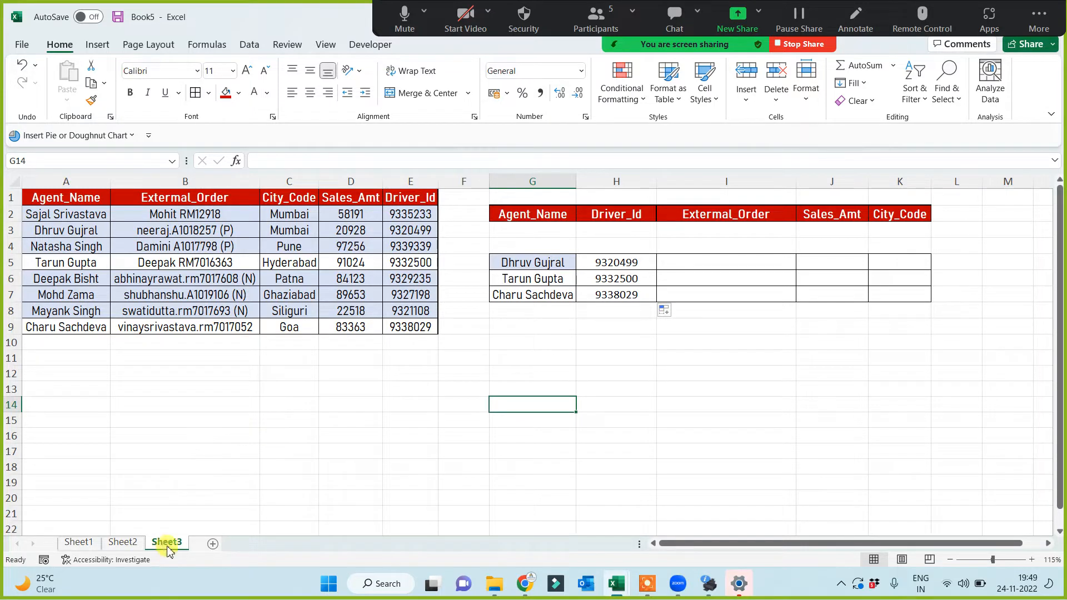
{"action": "left_click", "coordinate": [634, 405]}
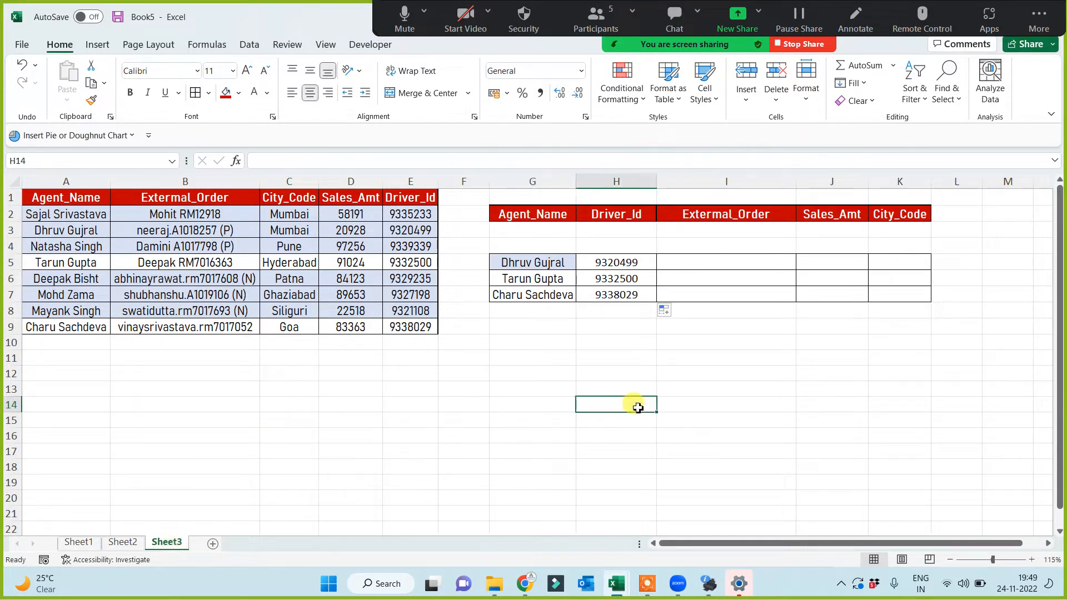
Enter =VLOOKUP(G5,$A$1:$E$9,2,0) in I5 to retrieve the first agent's order, and fill it down to I7
{"action": "left_click", "coordinate": [712, 269]}
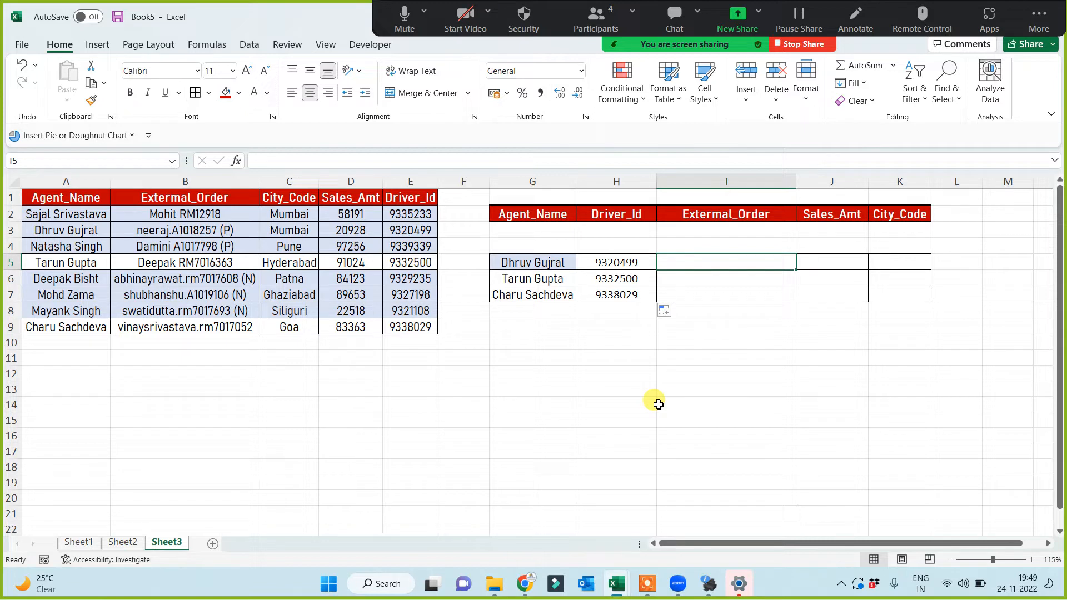
{"action": "type", "text": "="}
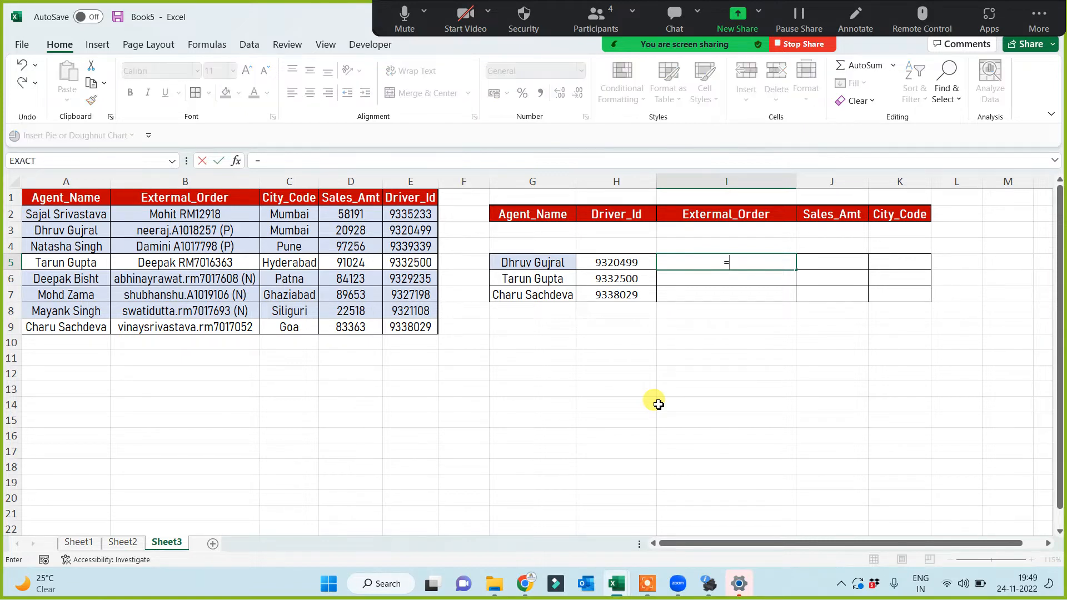
{"action": "type", "text": "vl"}
{"action": "key", "text": "Tab"}
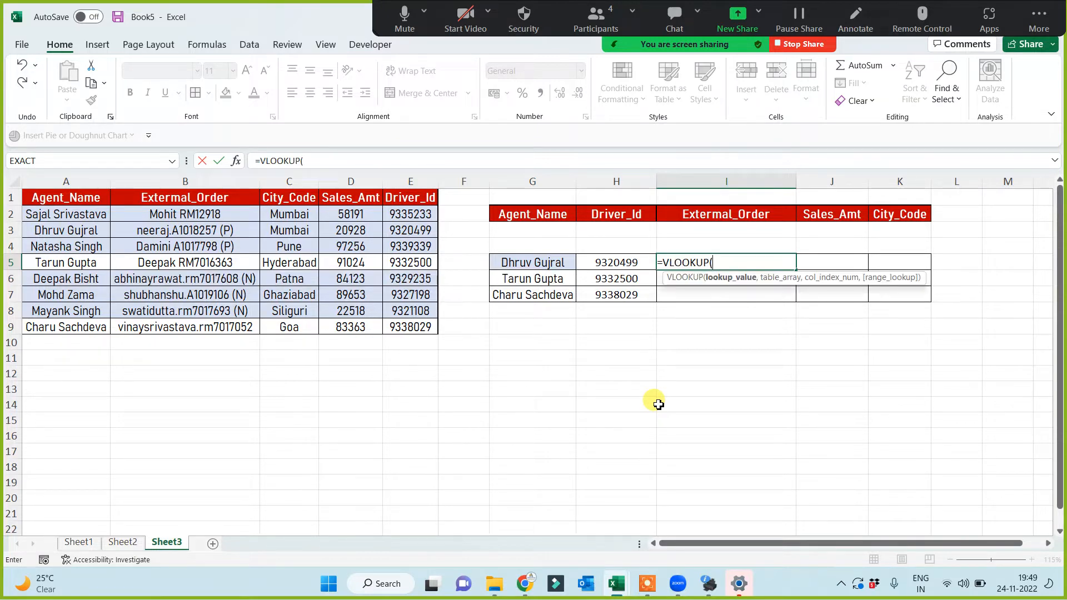
{"action": "left_click", "coordinate": [519, 262]}
{"action": "type", "text": ","}
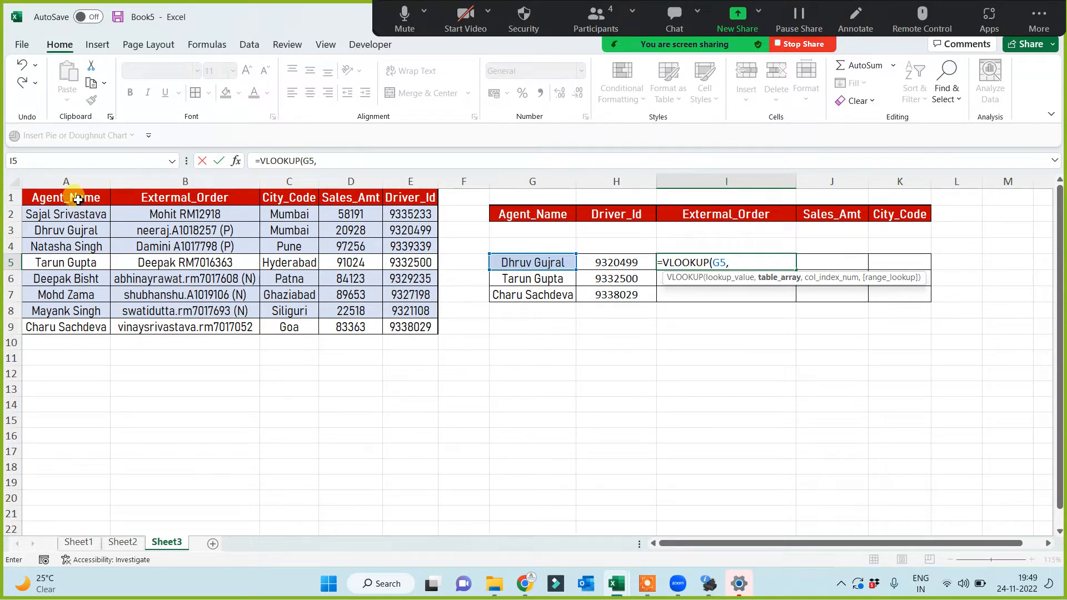
{"action": "left_click_drag", "start_coordinate": [78, 198], "coordinate": [409, 326]}
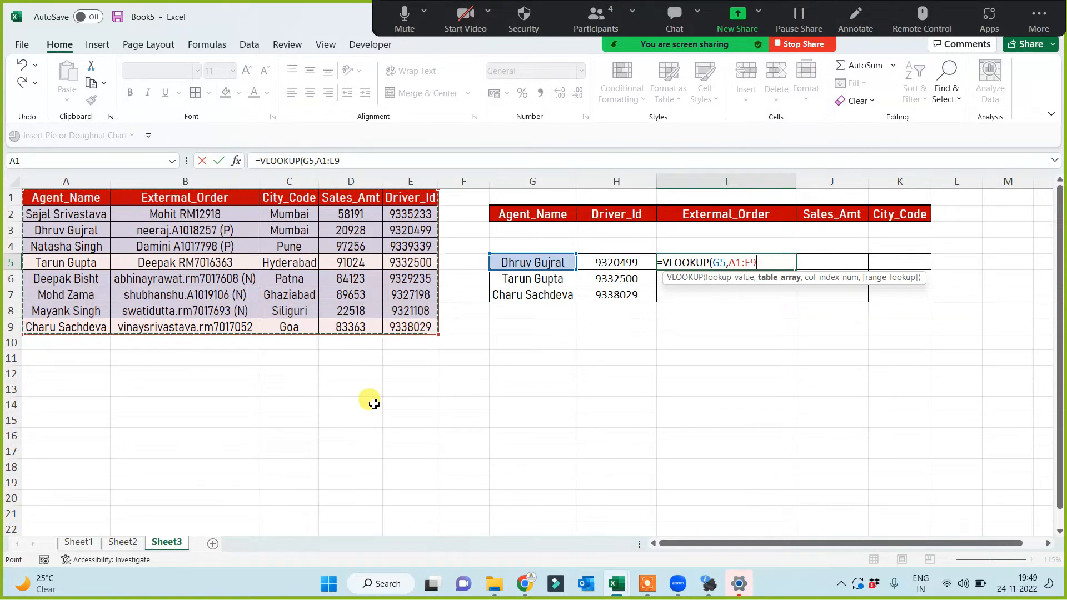
{"action": "key", "text": "F4"}
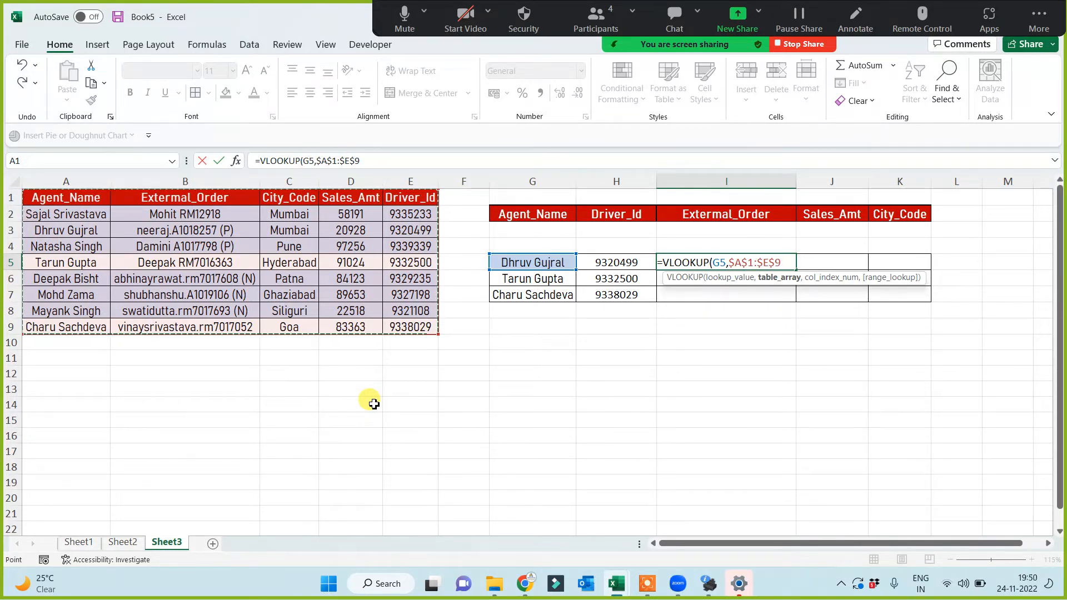
{"action": "type", "text": ","}
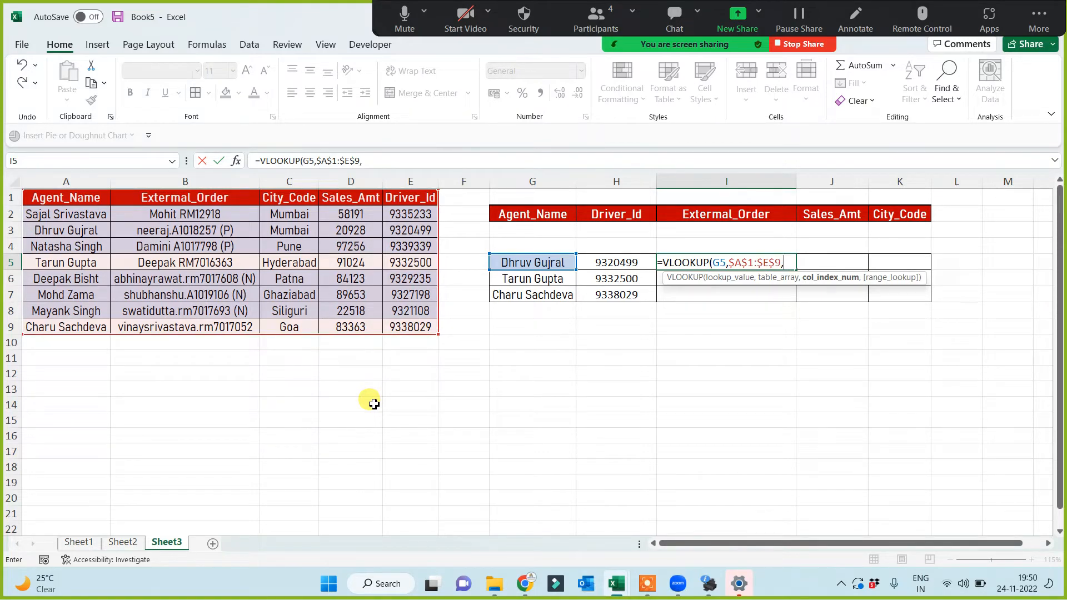
{"action": "type", "text": "2,0)"}
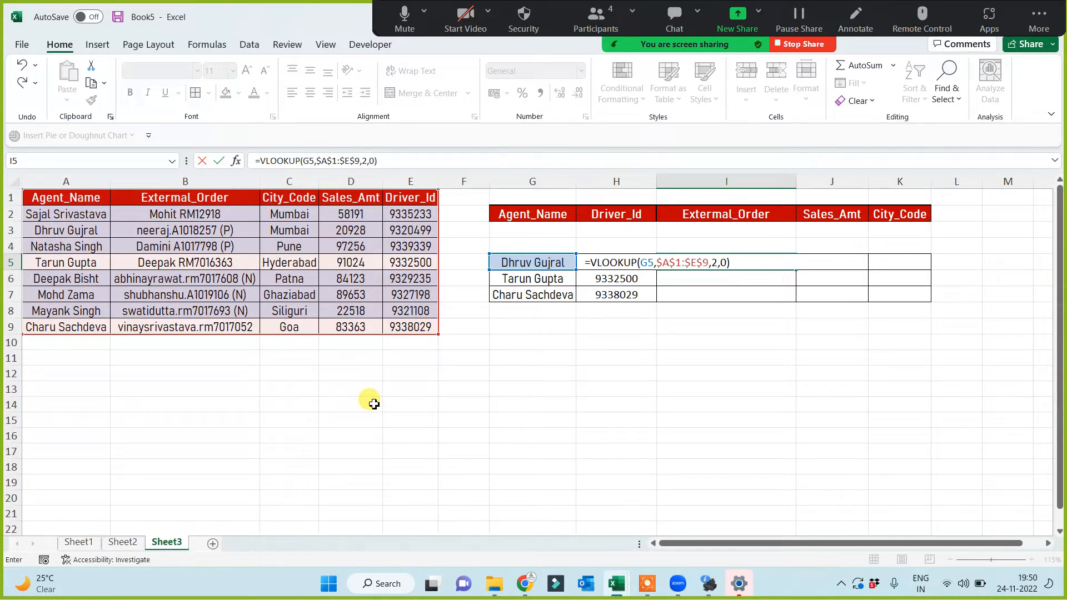
{"action": "key", "text": "ctrl+Return"}
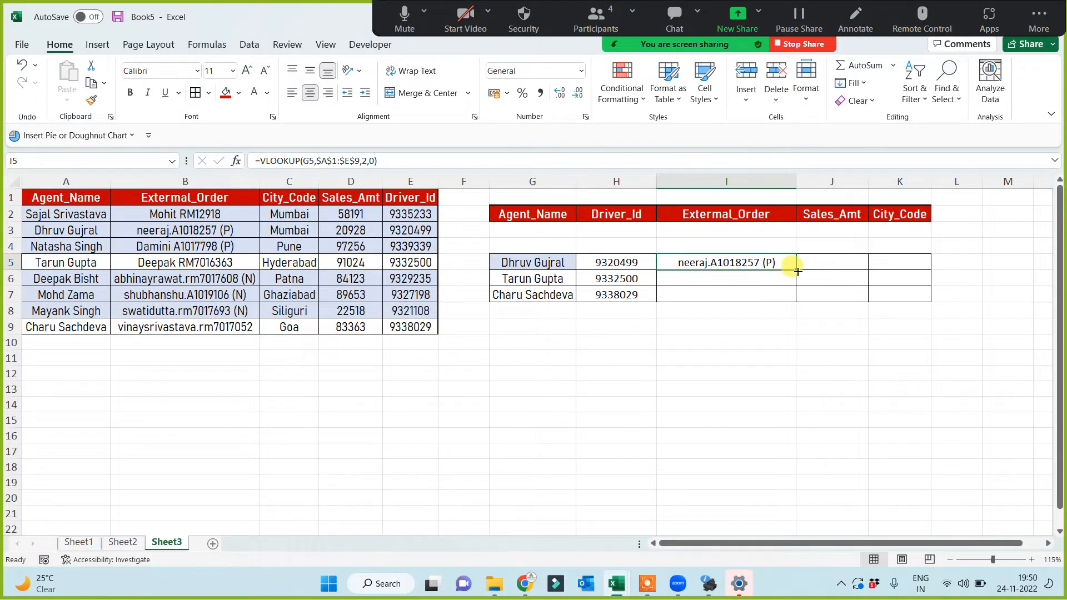
{"action": "left_click_drag", "start_coordinate": [795, 270], "coordinate": [787, 300]}
{"action": "left_click", "coordinate": [697, 261]}
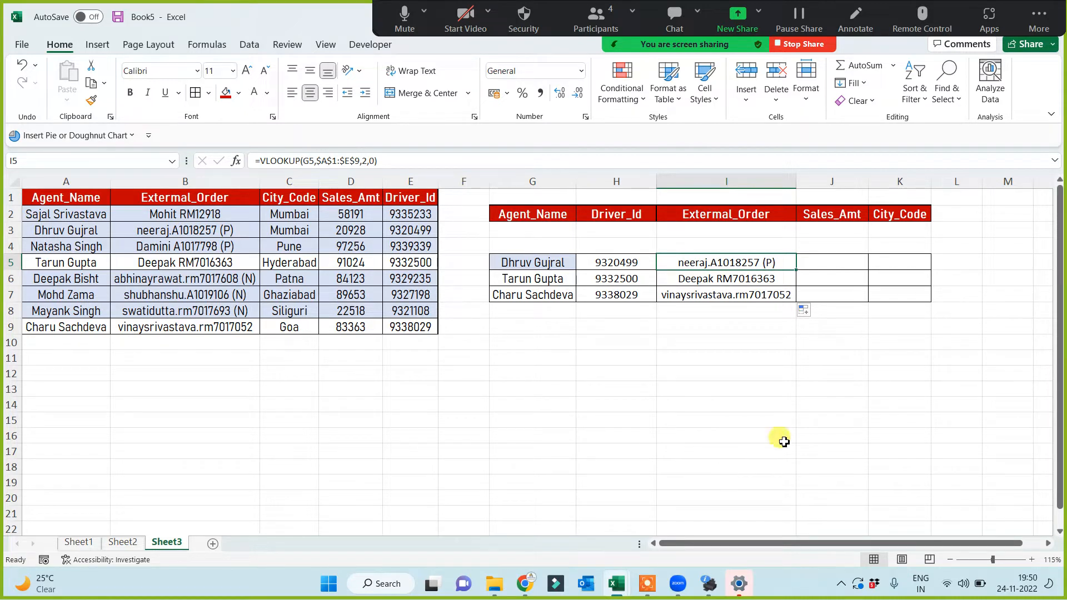
Enter =VLOOKUP(G5,$A$1:$E$9,4,0) in J5 to retrieve the first agent's sales amount, and fill it down to J7
{"action": "left_click", "coordinate": [833, 266]}
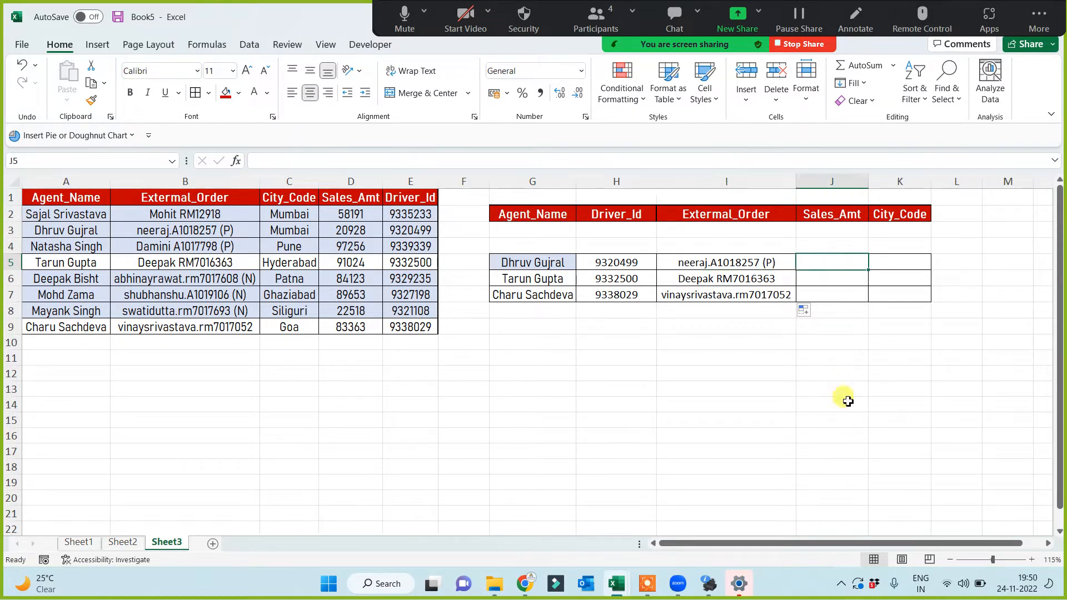
{"action": "type", "text": "=vl"}
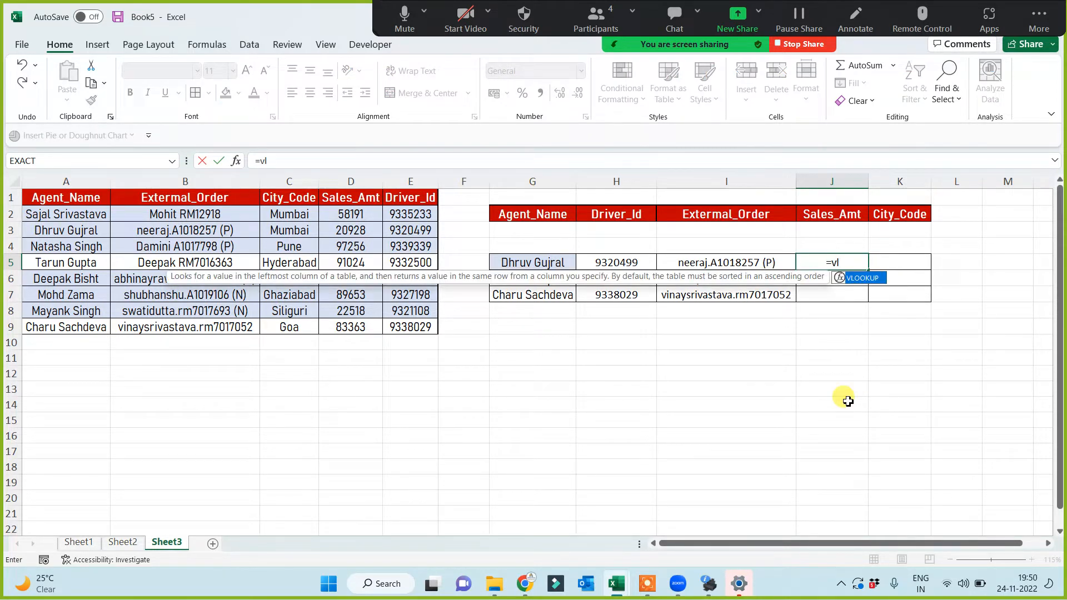
{"action": "key", "text": "Tab"}
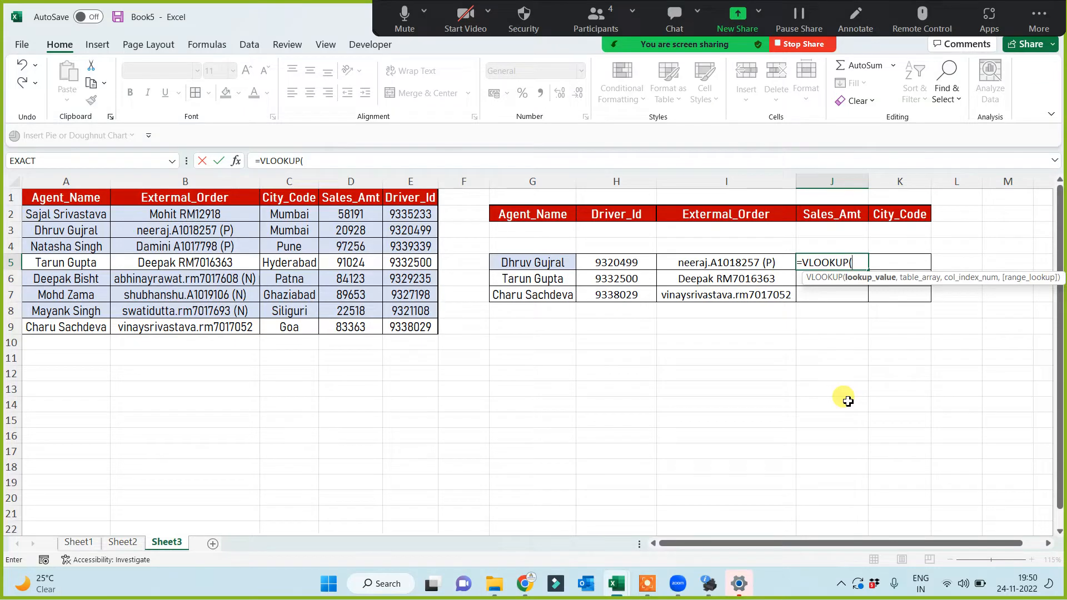
{"action": "left_click", "coordinate": [520, 262]}
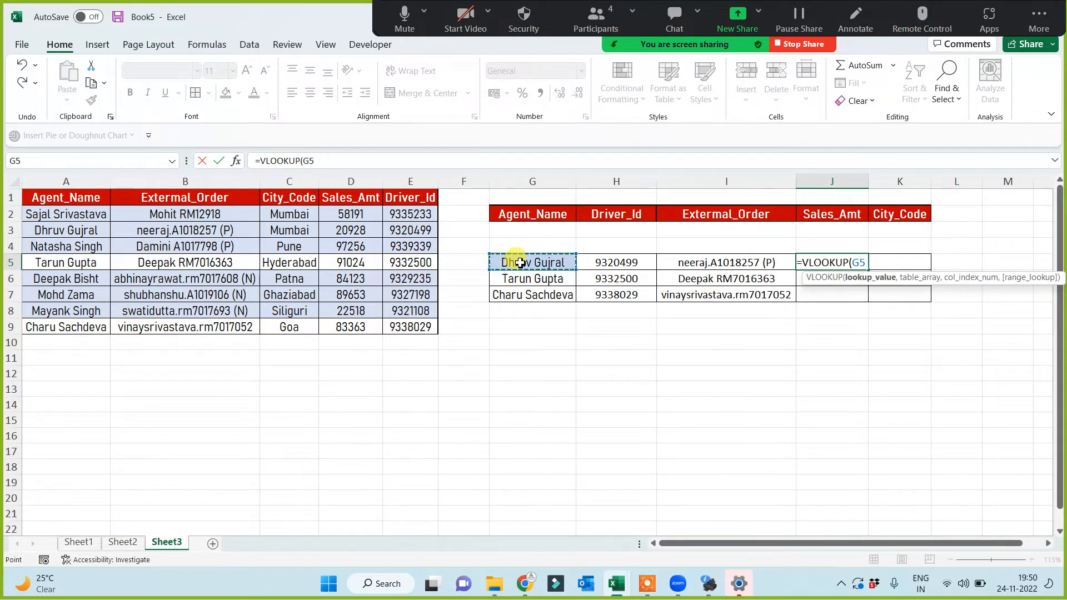
{"action": "type", "text": ","}
{"action": "left_click_drag", "start_coordinate": [69, 198], "coordinate": [404, 329]}
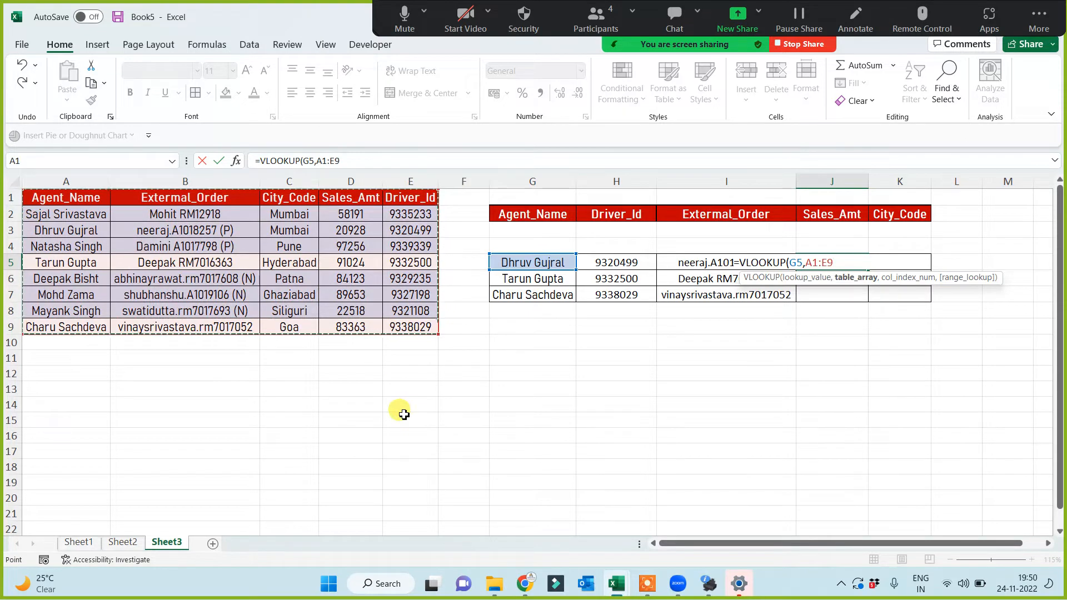
{"action": "key", "text": "F4"}
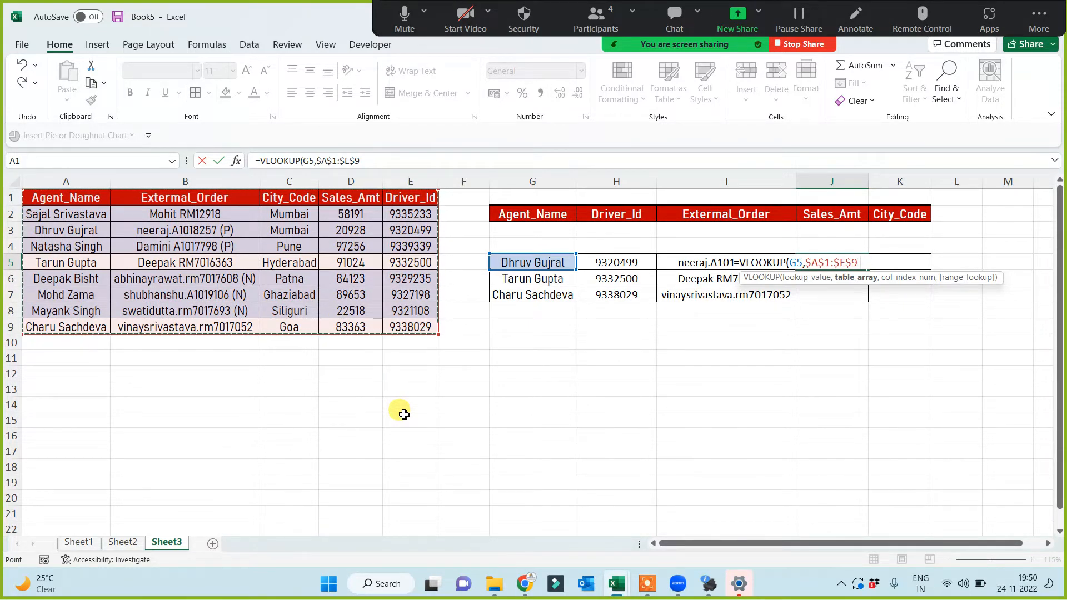
{"action": "type", "text": ","}
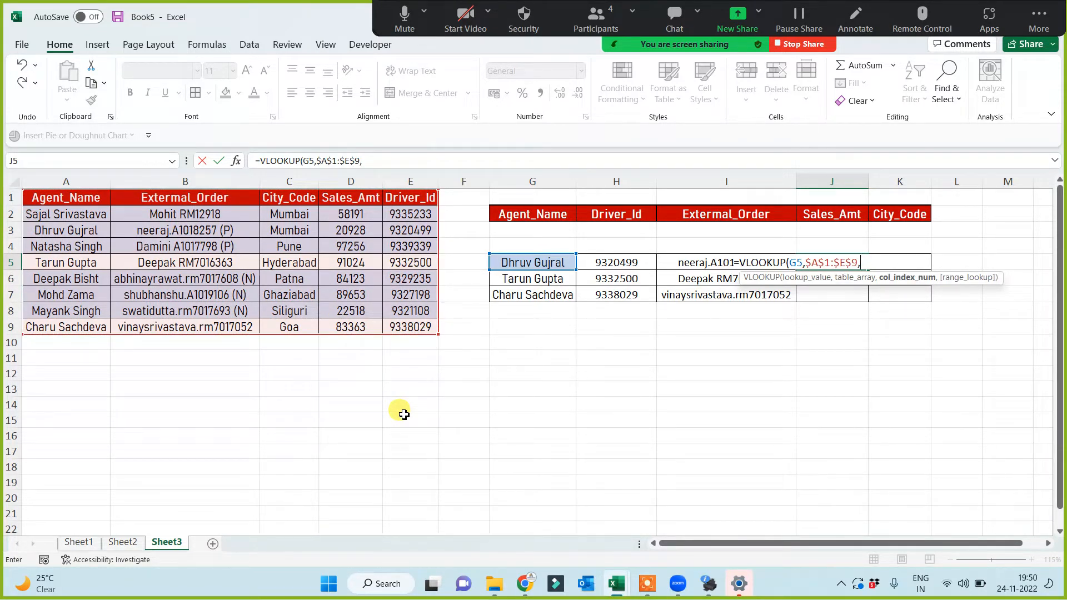
{"action": "type", "text": "4,"}
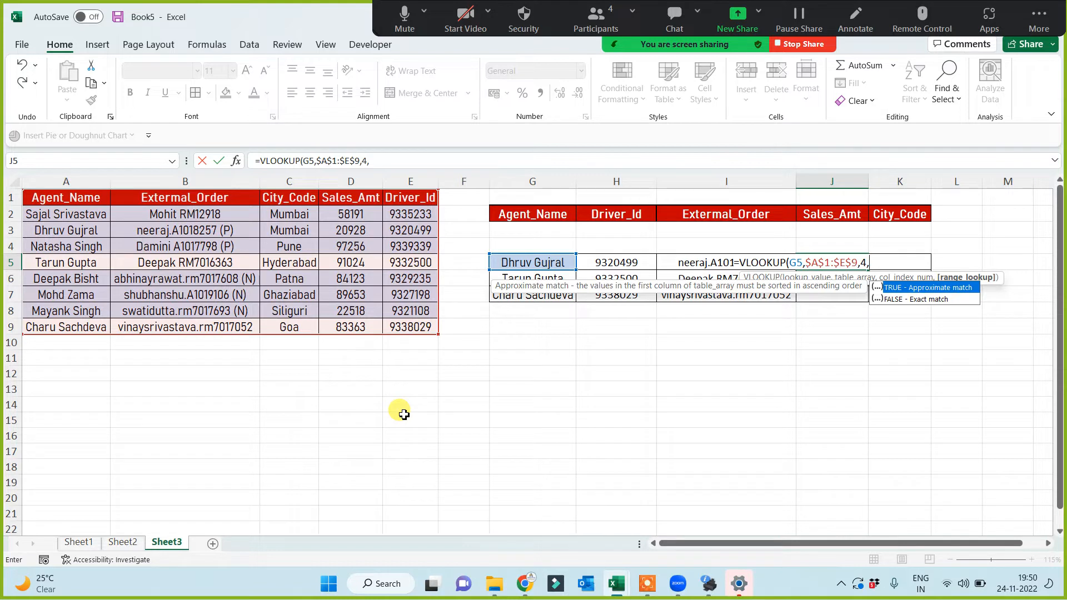
{"action": "type", "text": "0)"}
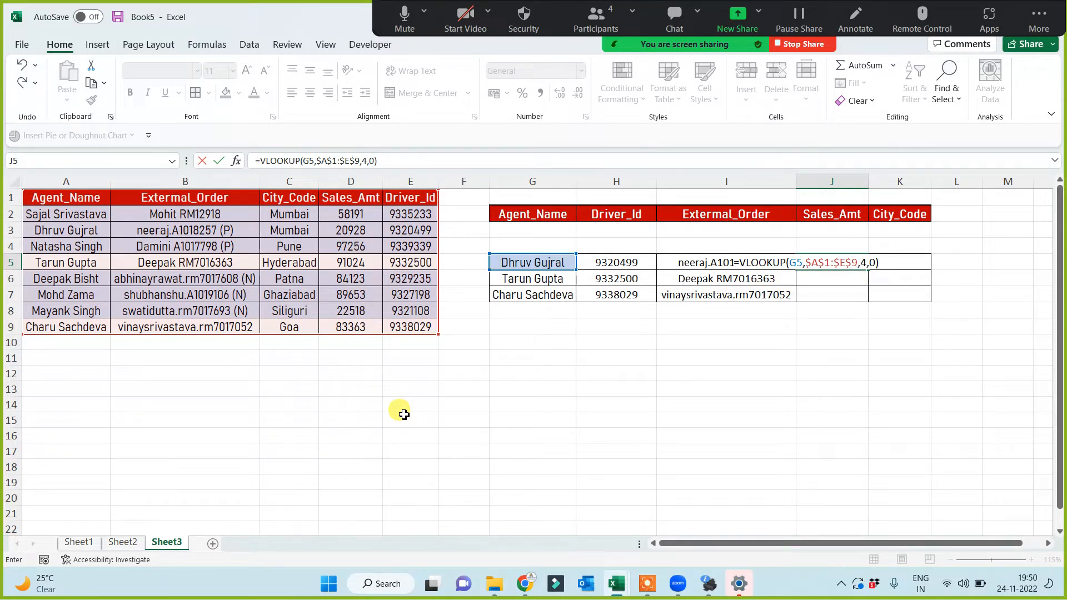
{"action": "key", "text": "Return"}
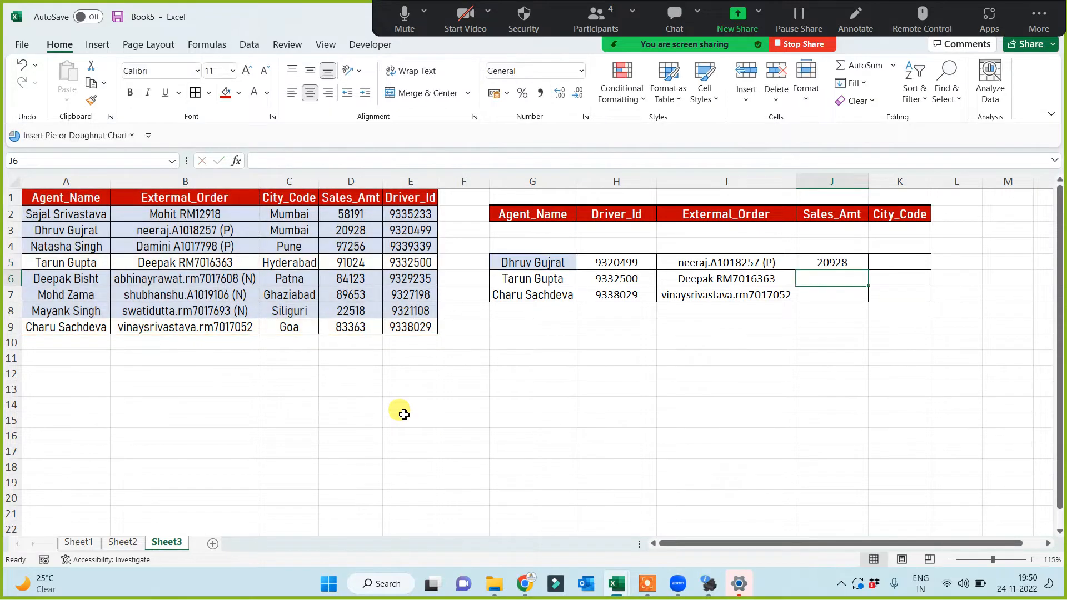
{"action": "left_click", "coordinate": [859, 268]}
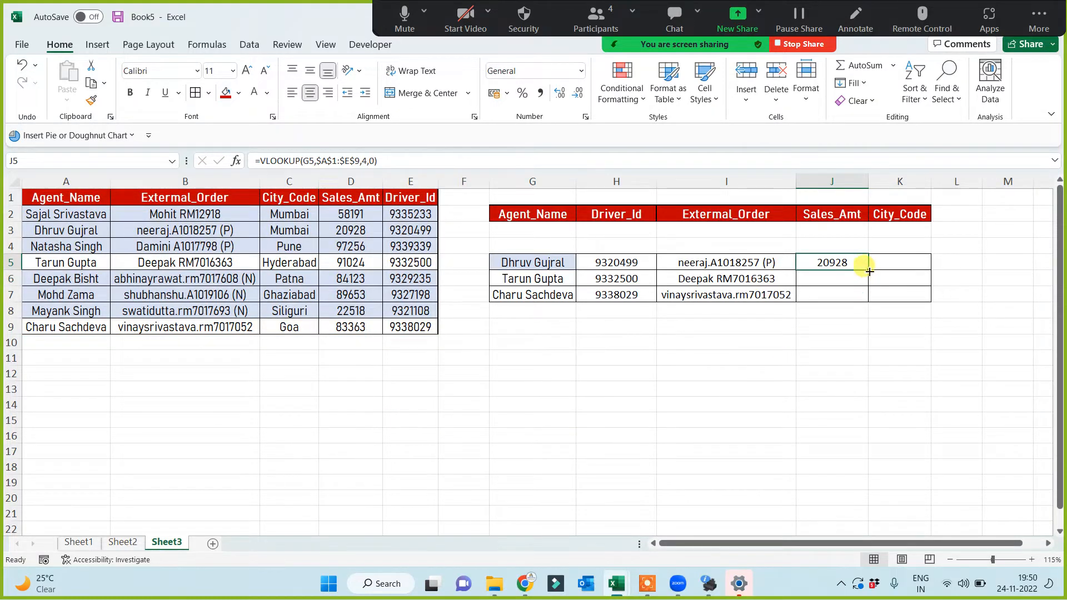
{"action": "left_click_drag", "start_coordinate": [868, 270], "coordinate": [858, 300]}
Enter =VLOOKUP(G5,$A$1:$E$9,3,0) in K5 to retrieve the first agent's city code, and fill it down to K7
{"action": "left_click", "coordinate": [898, 265]}
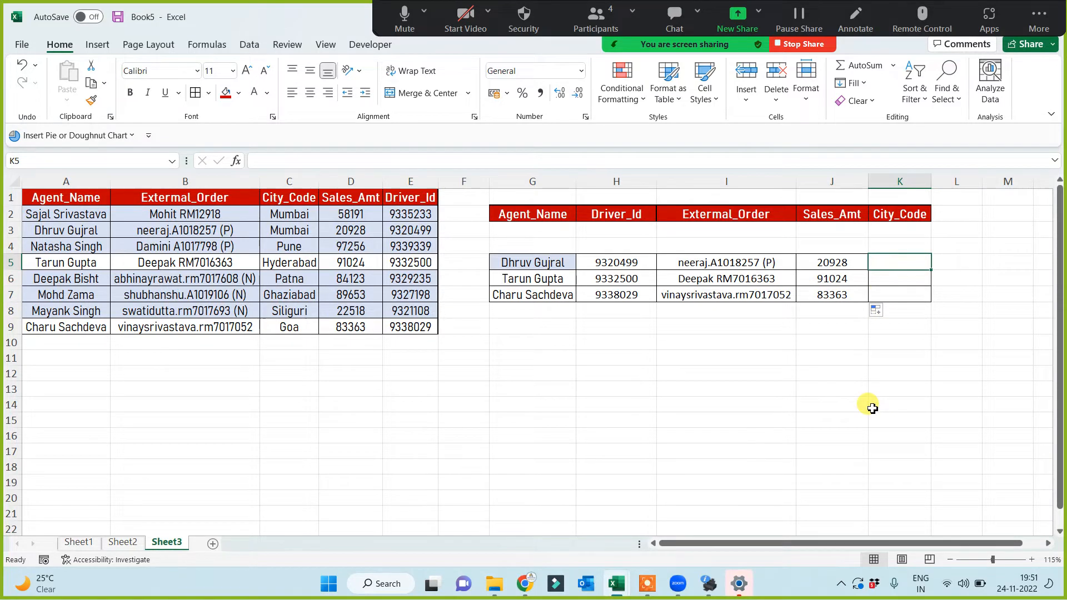
{"action": "type", "text": "=vl"}
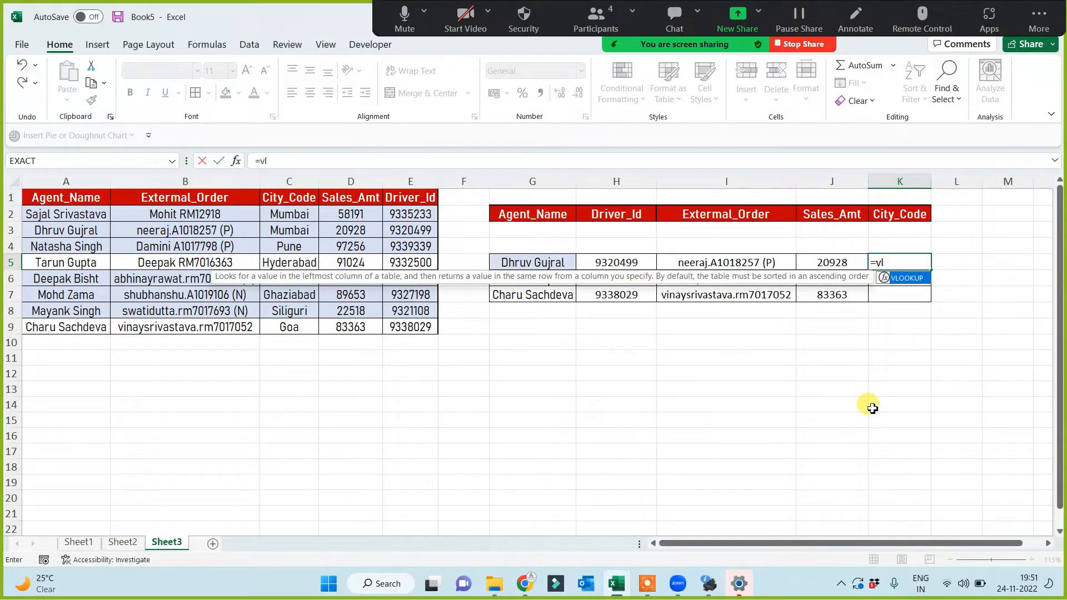
{"action": "key", "text": "Tab"}
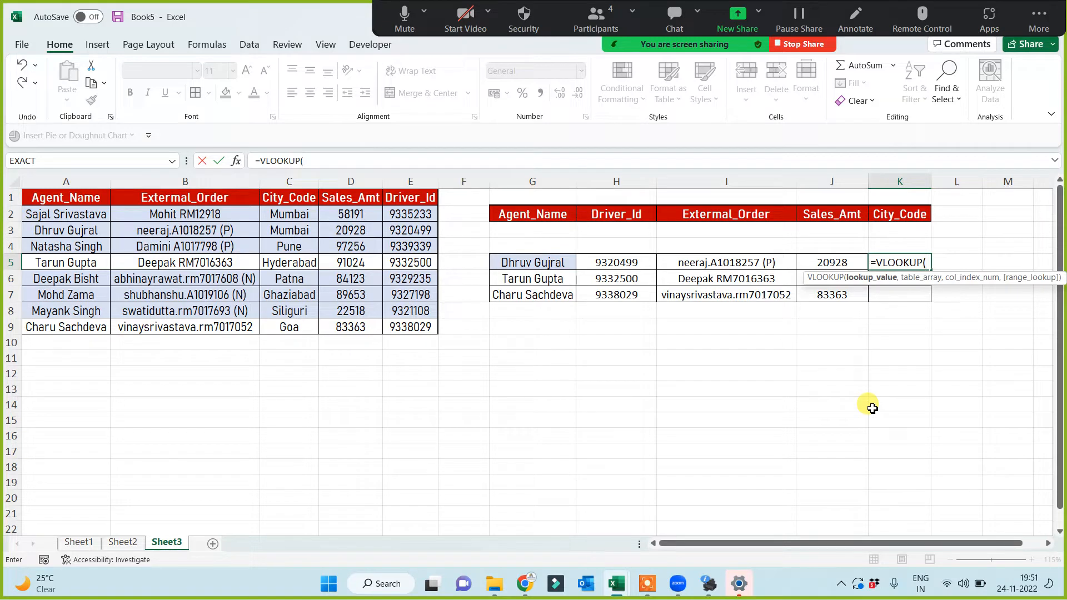
{"action": "left_click", "coordinate": [550, 261]}
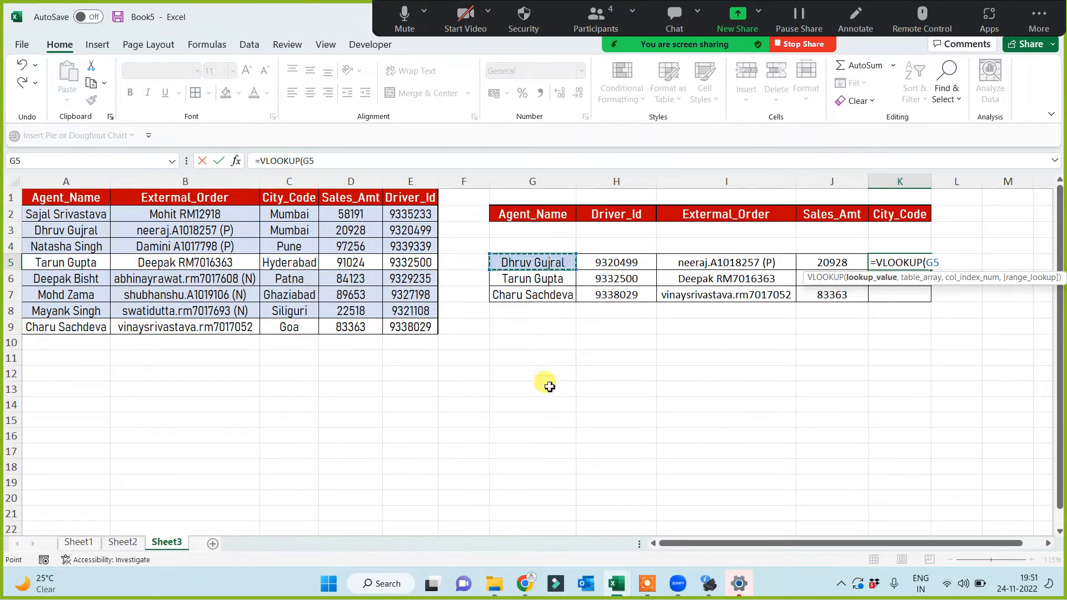
{"action": "type", "text": ","}
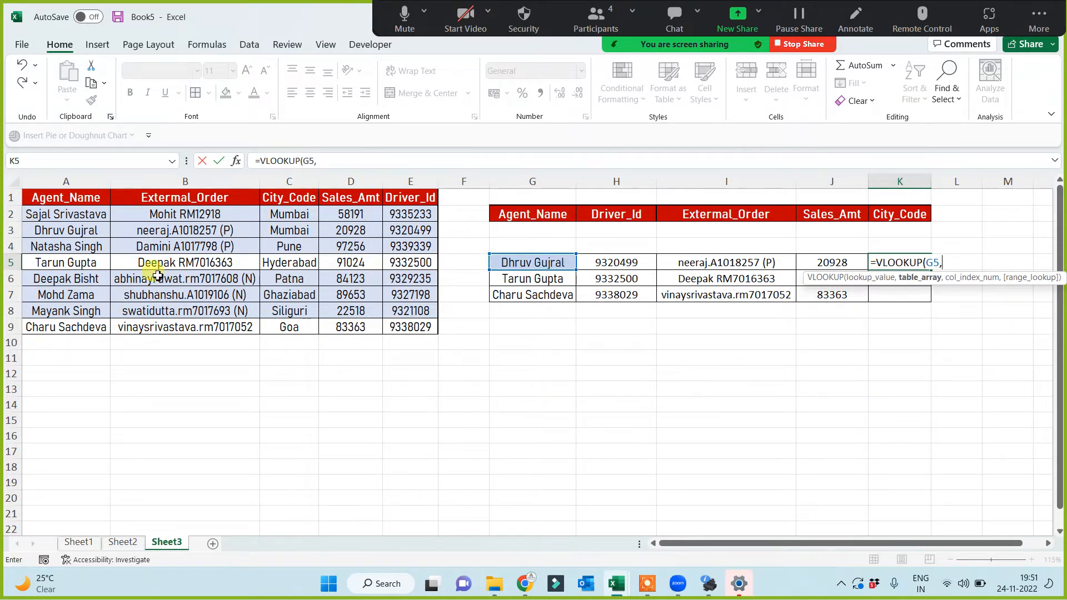
{"action": "left_click_drag", "start_coordinate": [56, 197], "coordinate": [414, 322]}
{"action": "key", "text": "F4"}
{"action": "type", "text": ","}
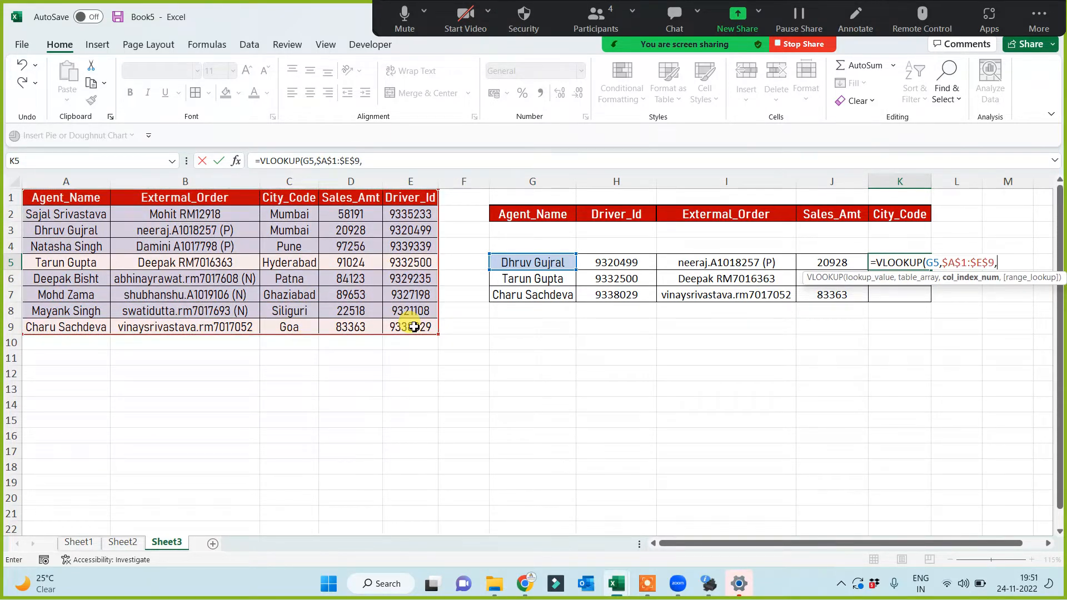
{"action": "type", "text": "3,0)"}
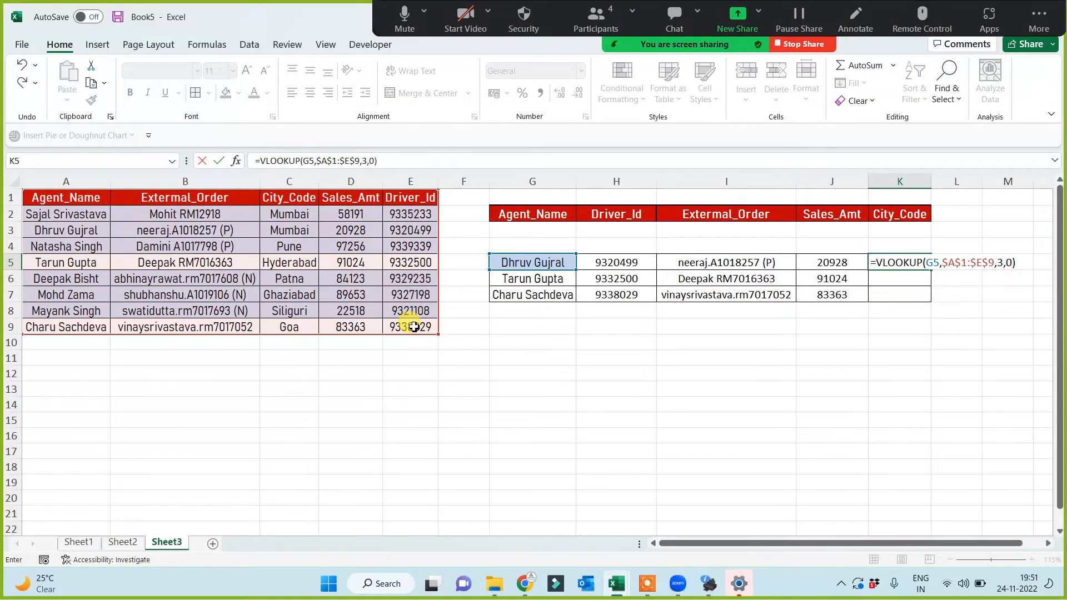
{"action": "key", "text": "Return"}
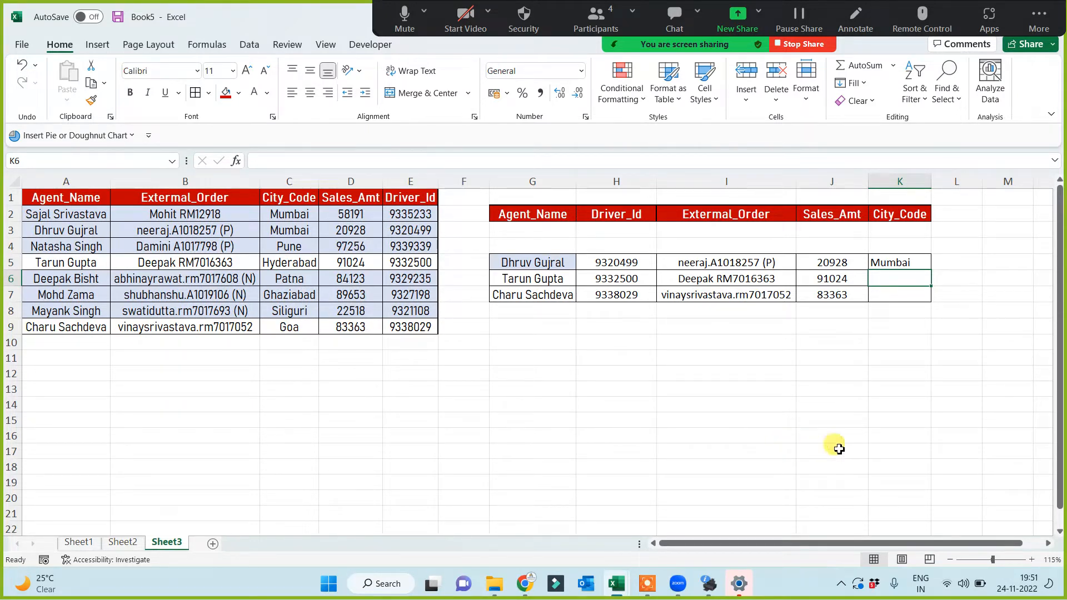
{"action": "left_click", "coordinate": [920, 265]}
{"action": "left_click_drag", "start_coordinate": [932, 271], "coordinate": [935, 300]}
{"action": "left_click", "coordinate": [859, 397]}
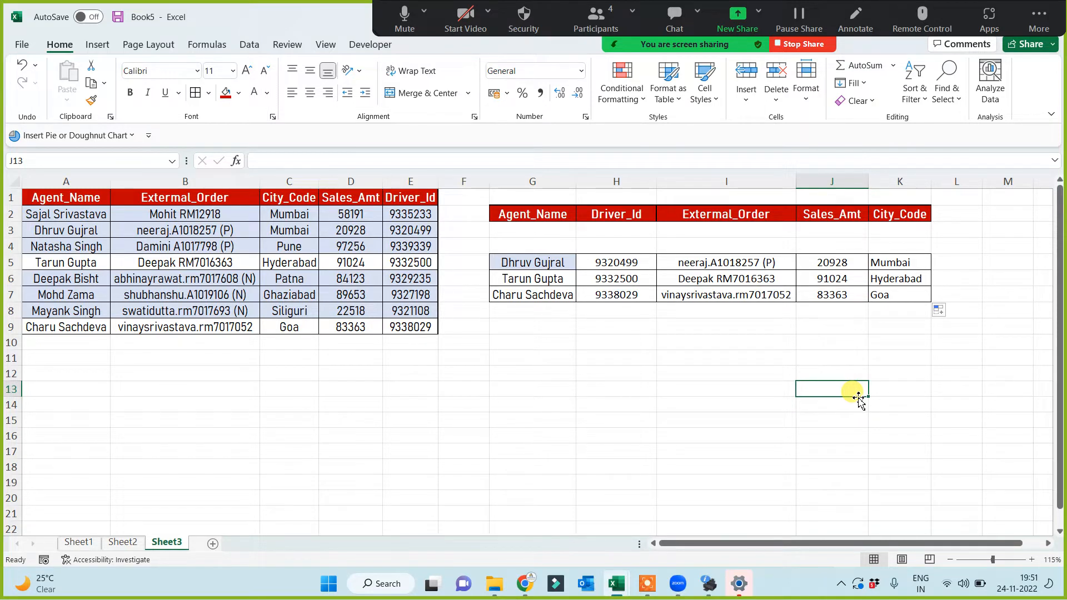
Rename Sheet3 as "F4 use"
{"action": "left_click", "coordinate": [263, 436]}
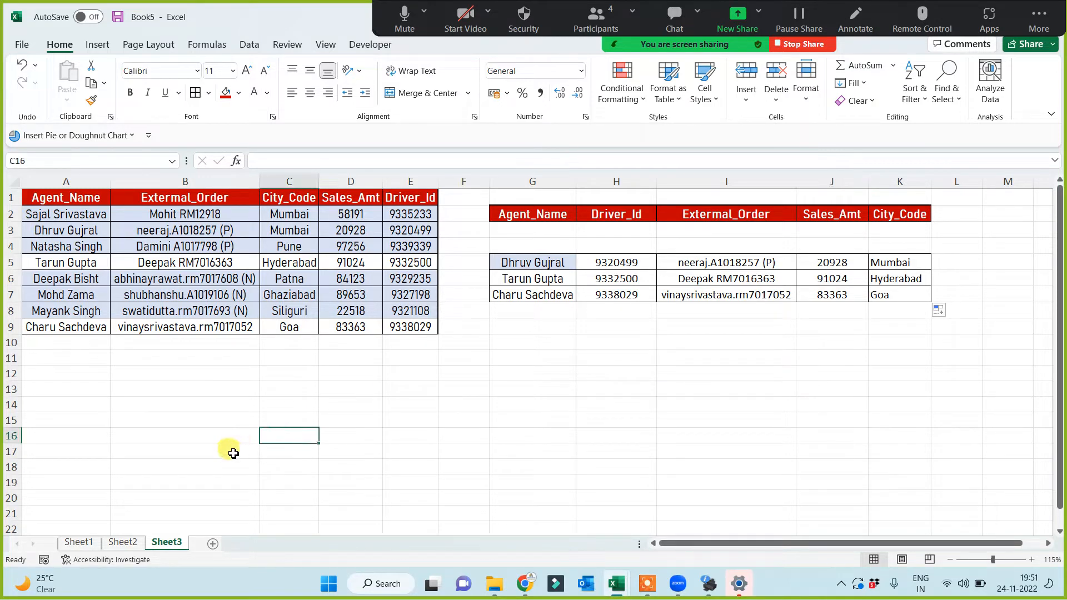
{"action": "double_click", "coordinate": [164, 542]}
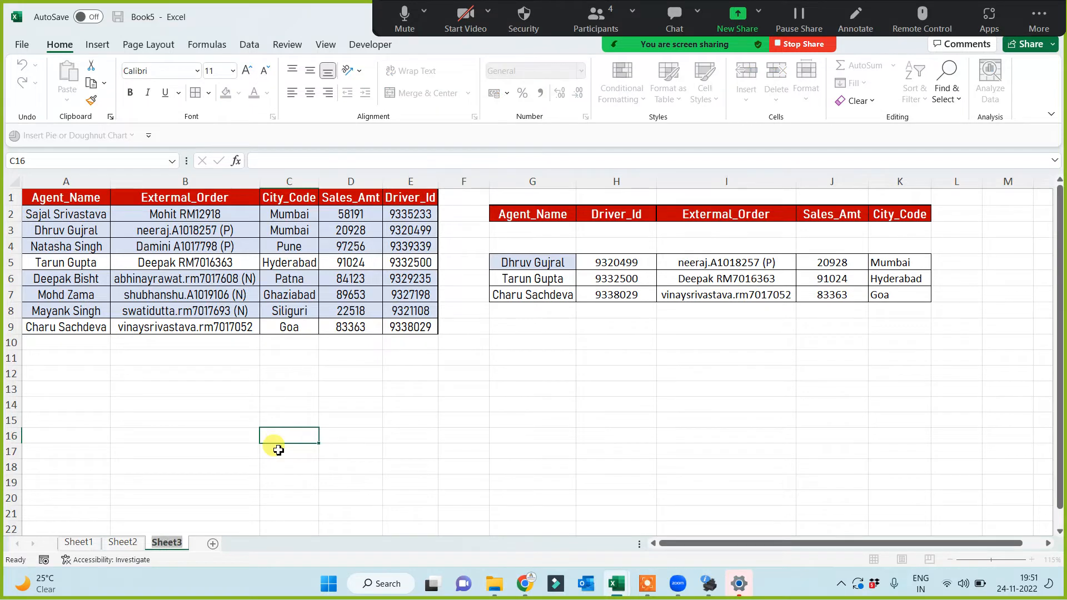
{"action": "type", "text": "F"}
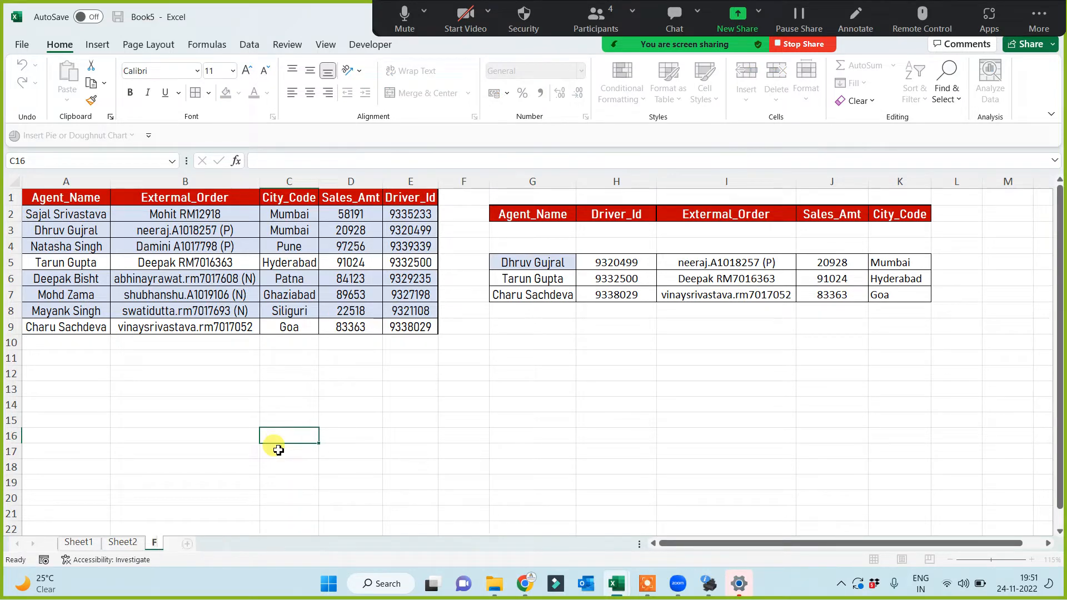
{"action": "type", "text": "4 use"}
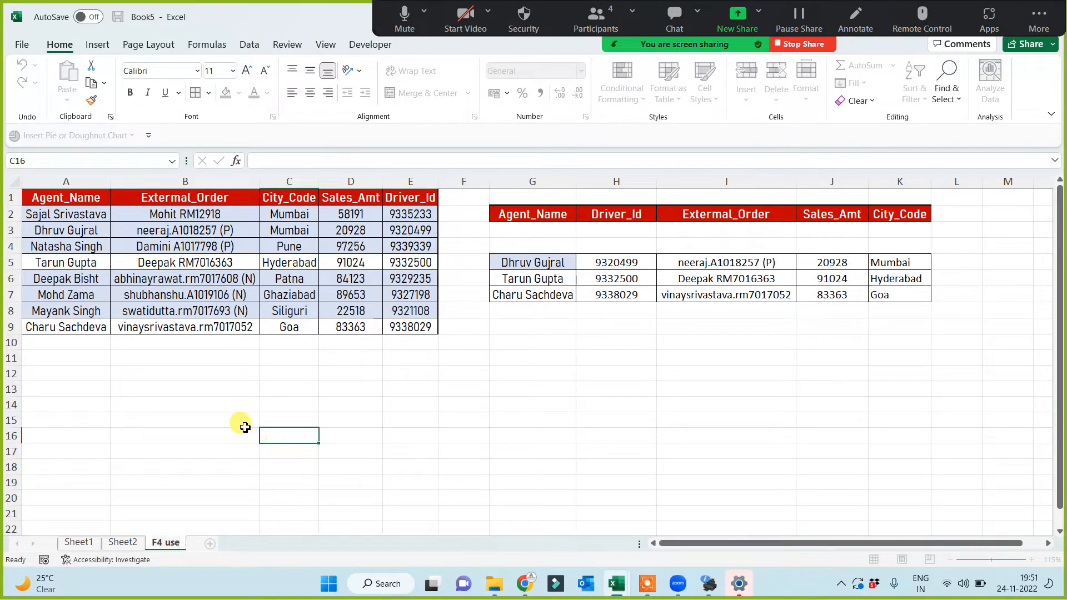
Rename Sheet2 as "data comple select"
{"action": "left_click", "coordinate": [127, 542]}
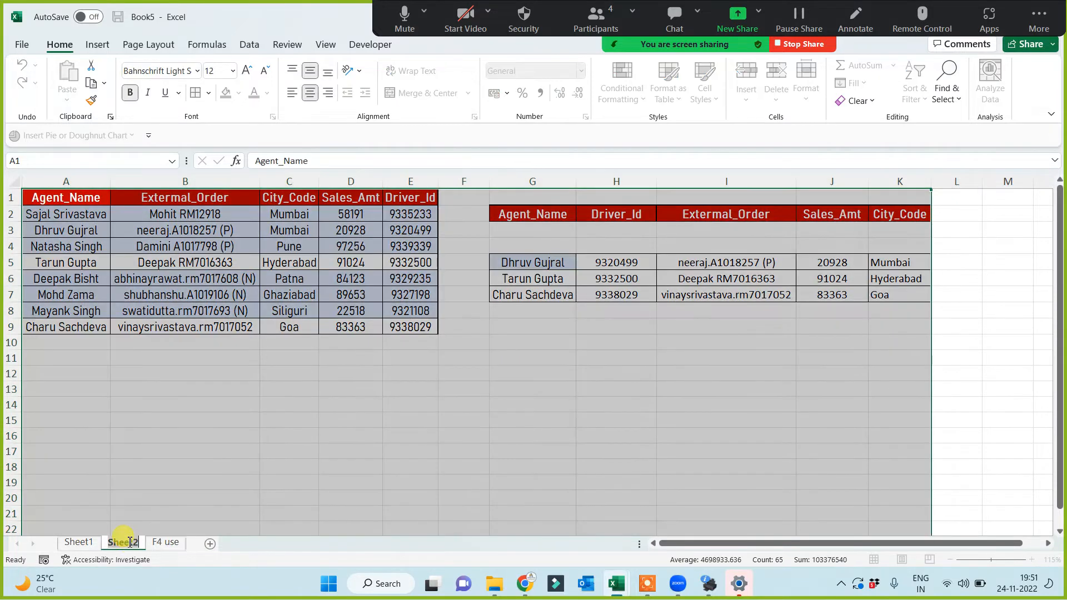
{"action": "type", "text": "data"}
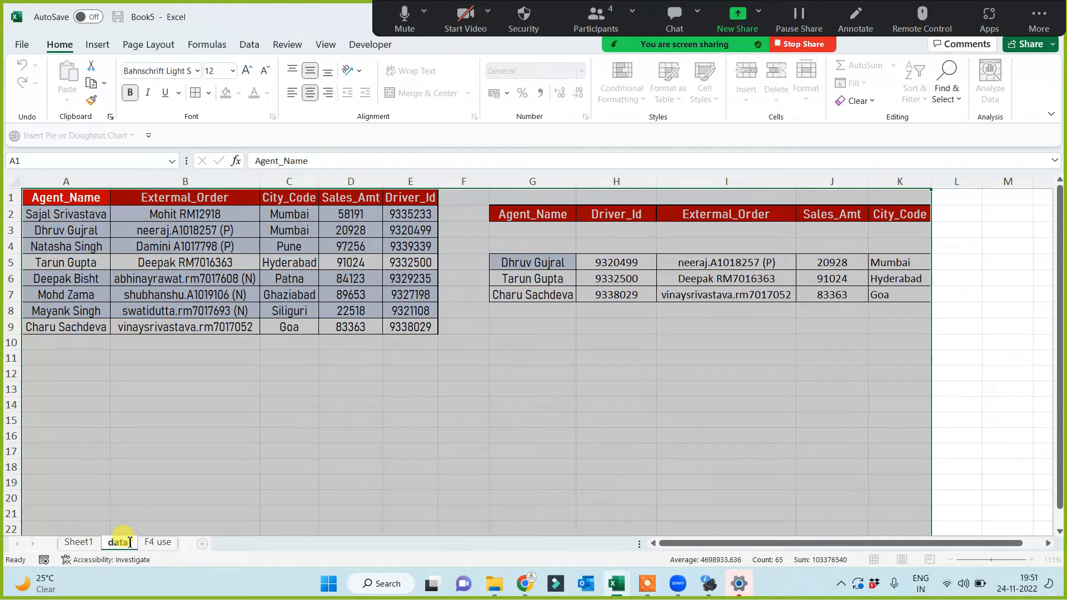
{"action": "type", "text": " comple se"}
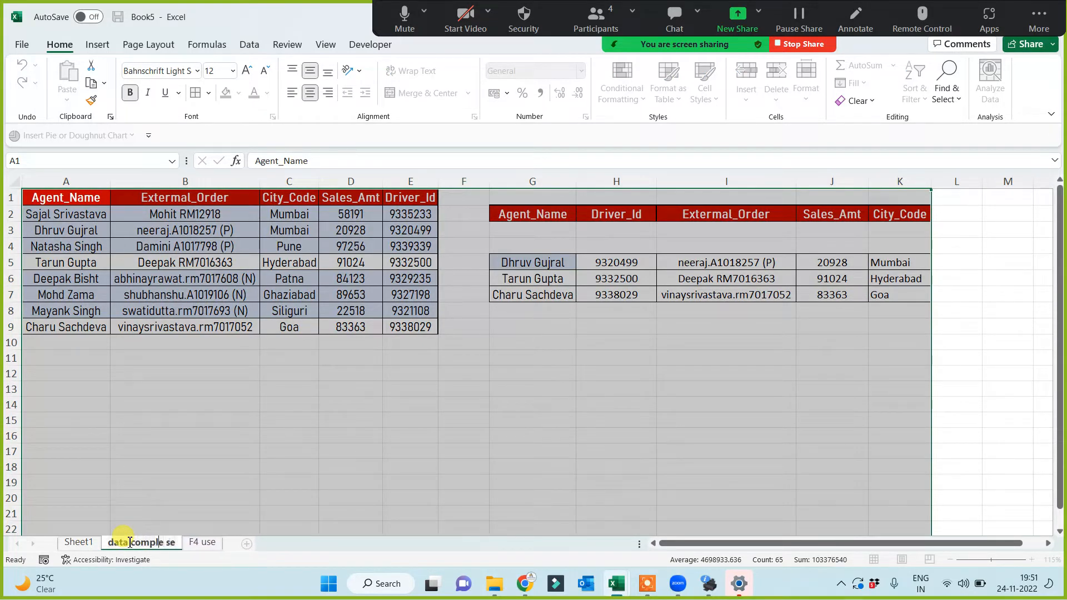
{"action": "type", "text": "lect"}
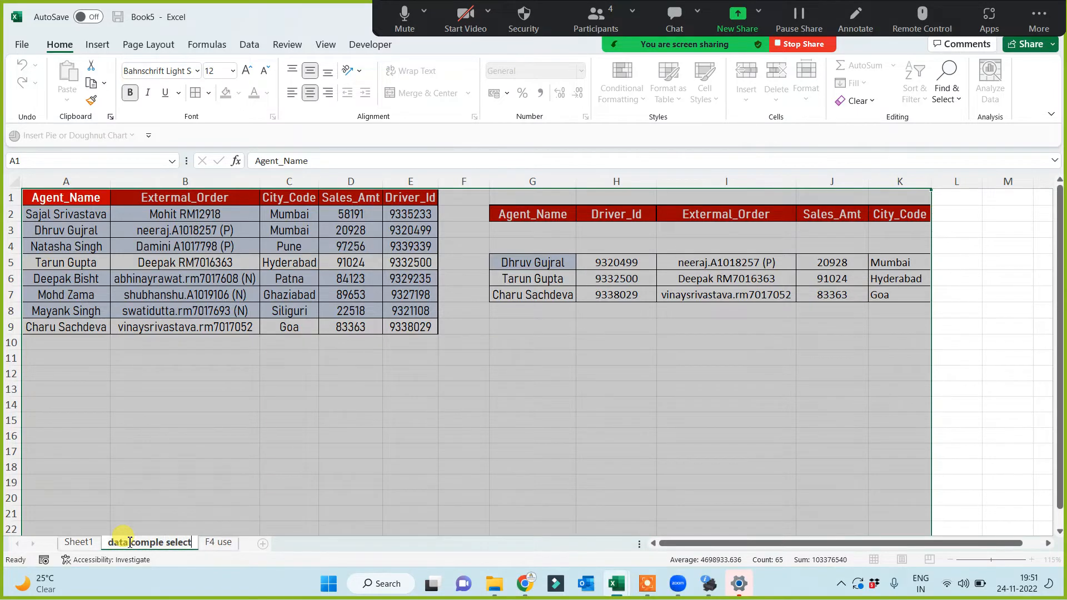
{"action": "left_click", "coordinate": [114, 447]}
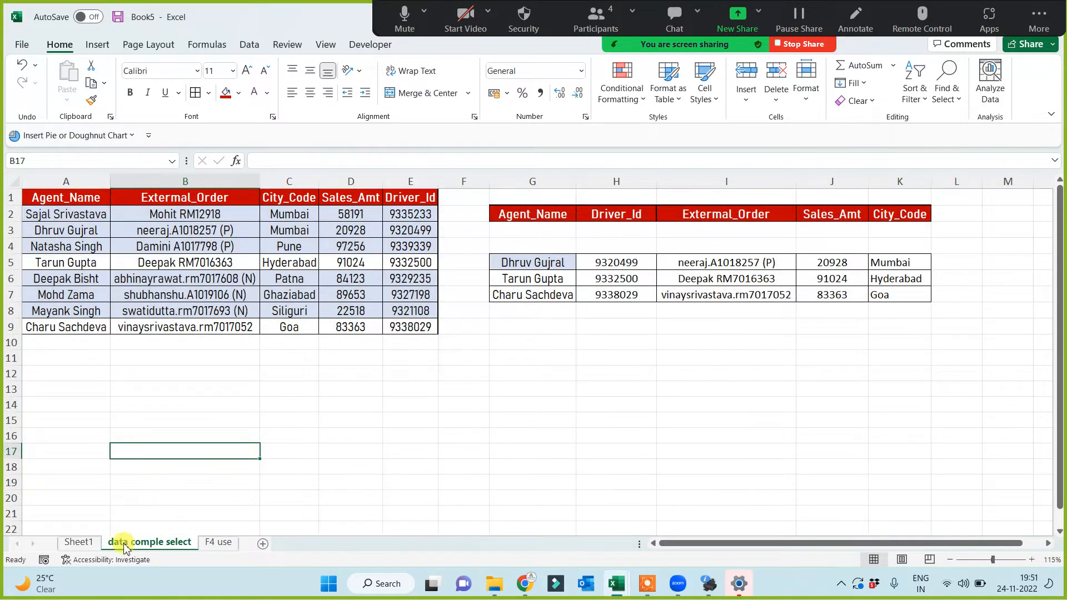
Examine the source table A1:E9 on the F4 use sheet and compare its agent names with the lookup names in G5:G7
{"action": "left_click", "coordinate": [220, 543]}
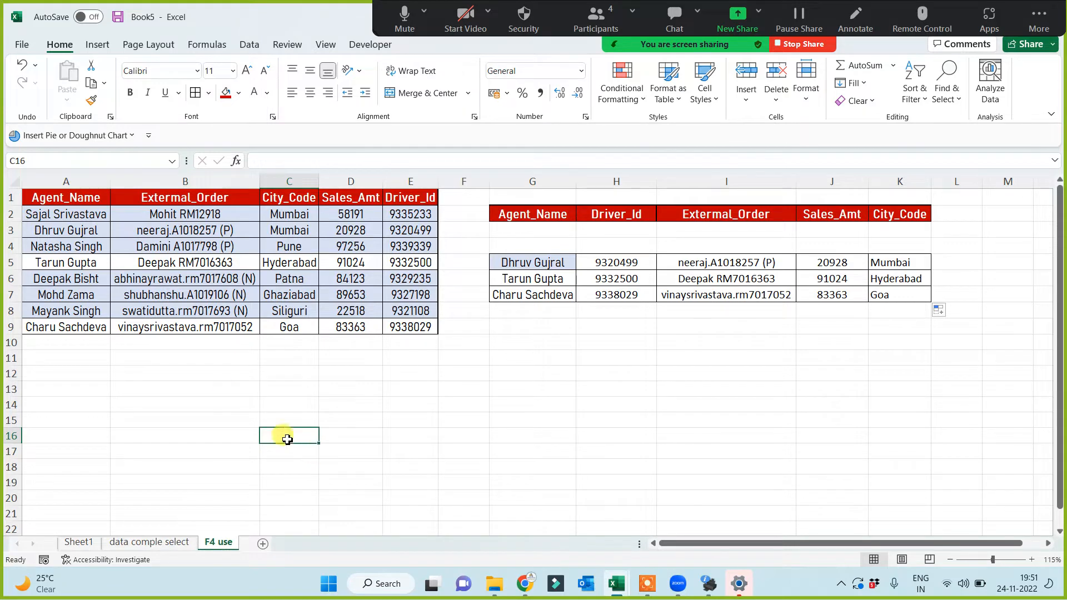
{"action": "left_click_drag", "start_coordinate": [39, 200], "coordinate": [408, 325]}
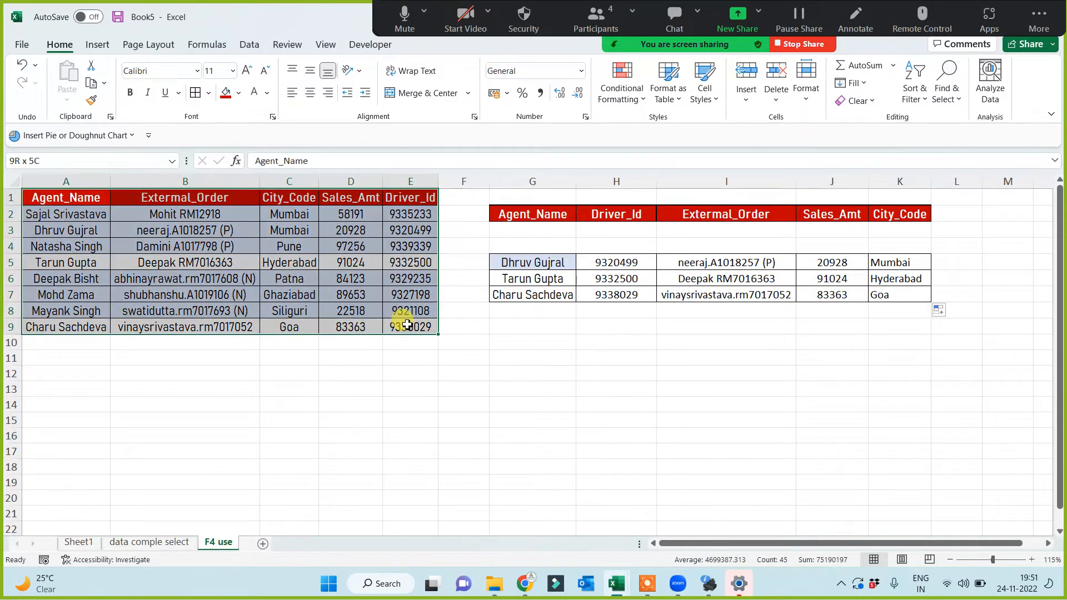
{"action": "left_click", "coordinate": [365, 422]}
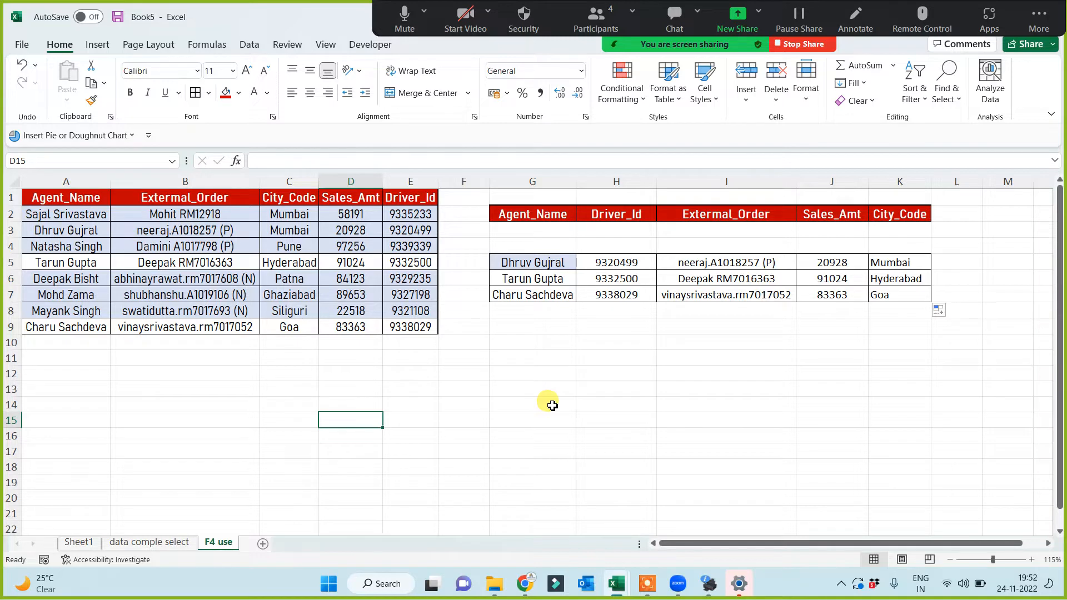
{"action": "left_click_drag", "start_coordinate": [543, 265], "coordinate": [519, 297]}
{"action": "left_click", "coordinate": [50, 214]}
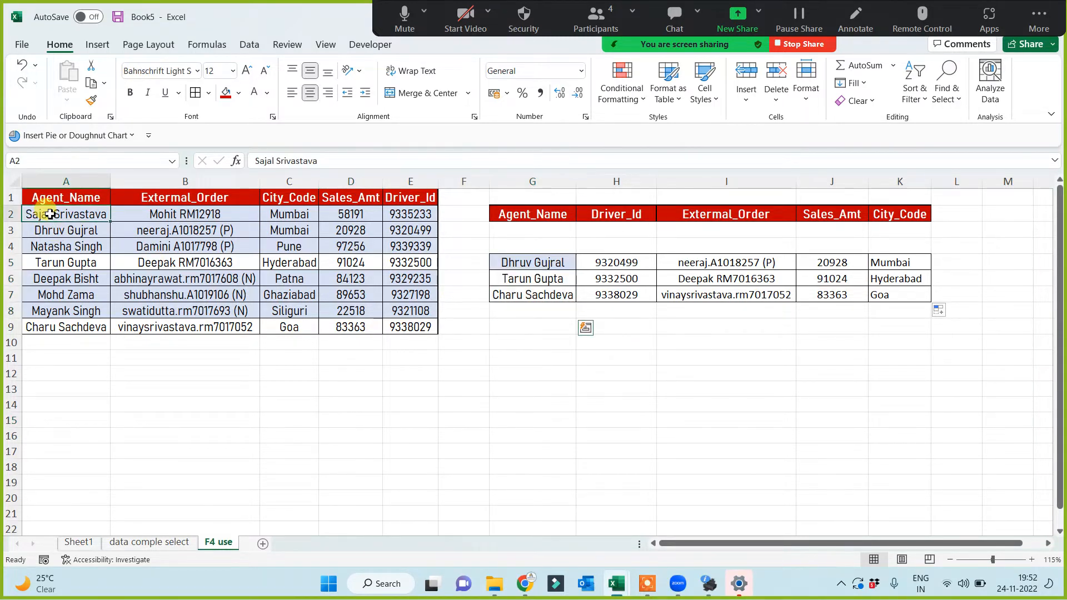
{"action": "left_click", "coordinate": [49, 230]}
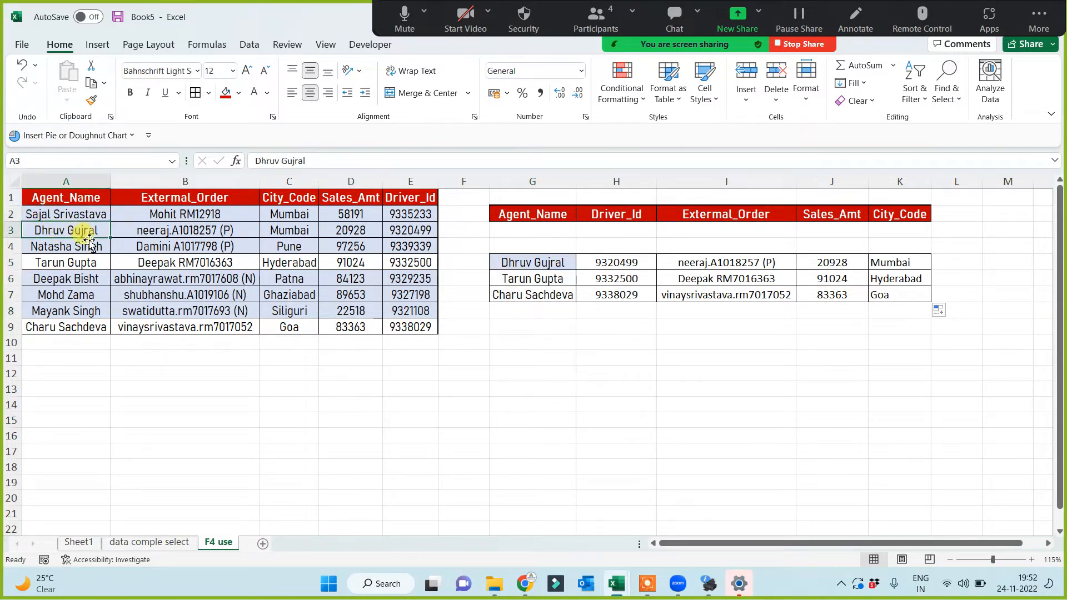
{"action": "left_click", "coordinate": [44, 247]}
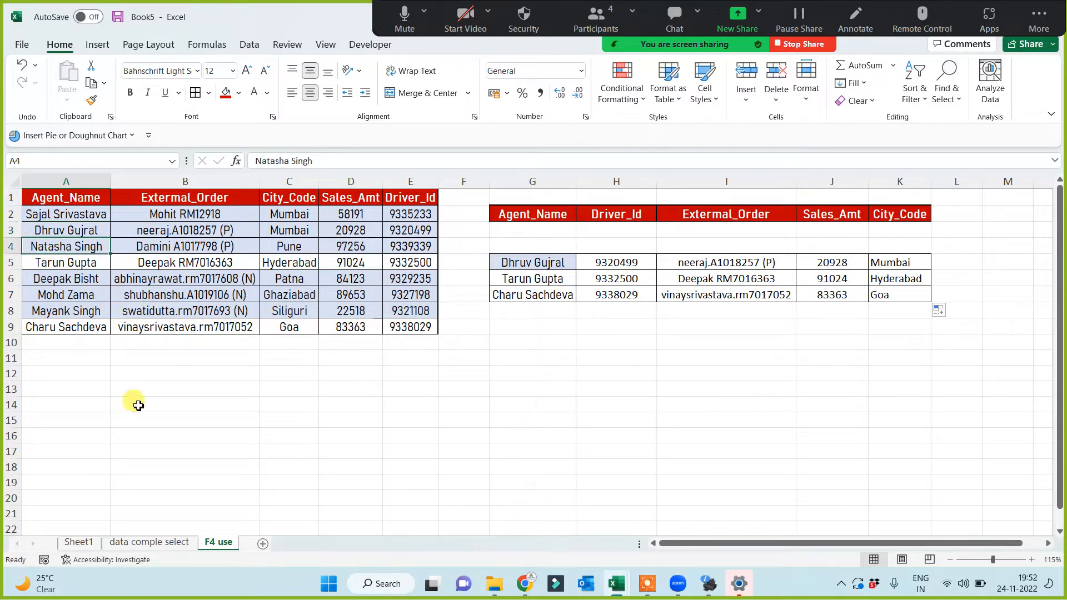
Check the lookup names in G5:G7 against the matching agents in column A of the source table
{"action": "left_click", "coordinate": [540, 279]}
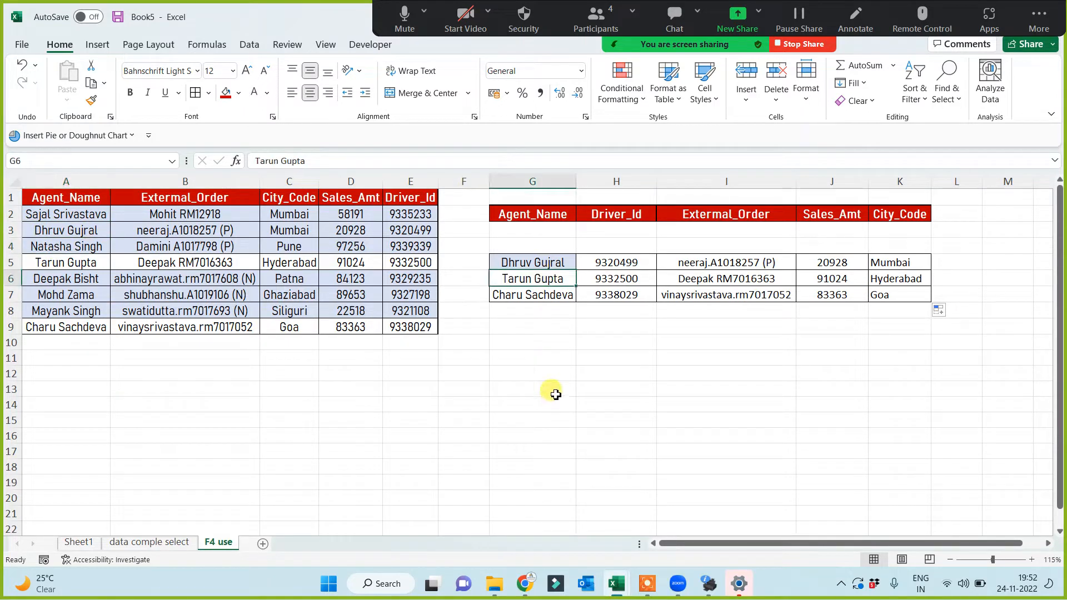
{"action": "left_click_drag", "start_coordinate": [553, 262], "coordinate": [553, 311]}
{"action": "left_click", "coordinate": [48, 230]}
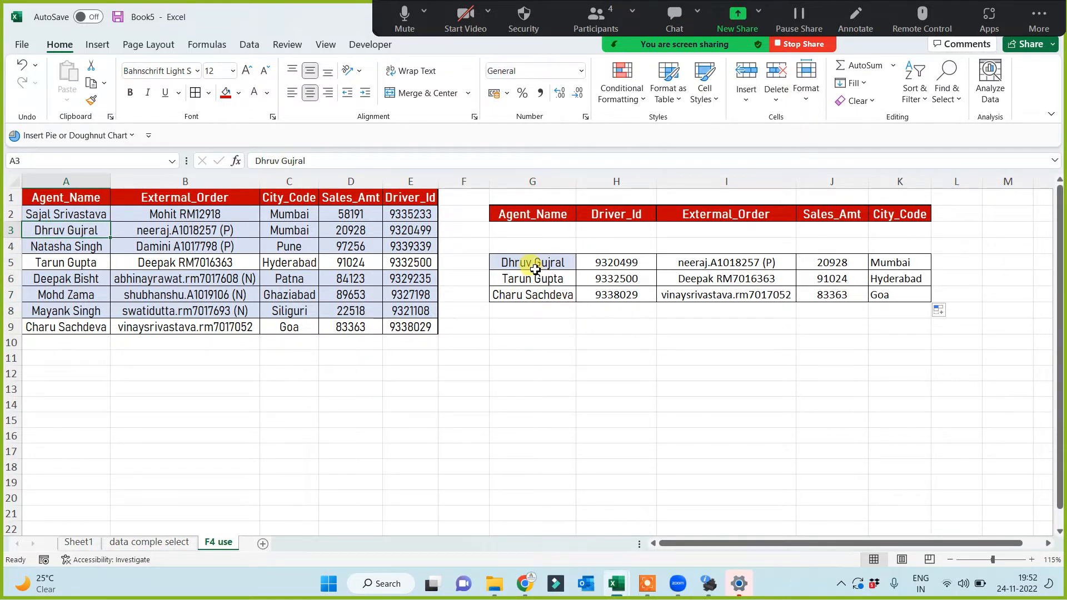
{"action": "left_click", "coordinate": [95, 248]}
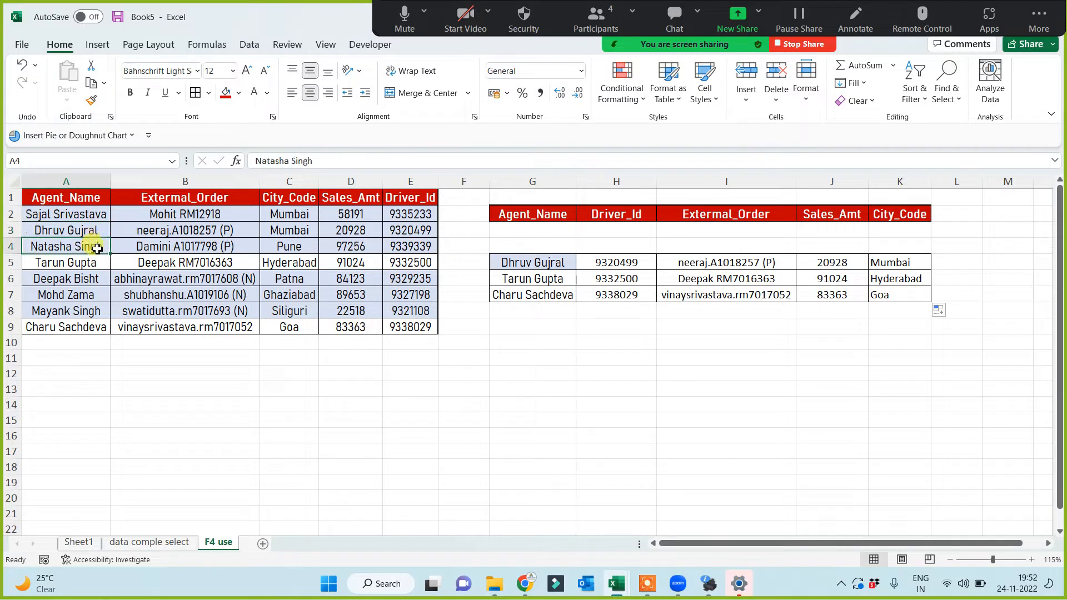
{"action": "left_click", "coordinate": [542, 278]}
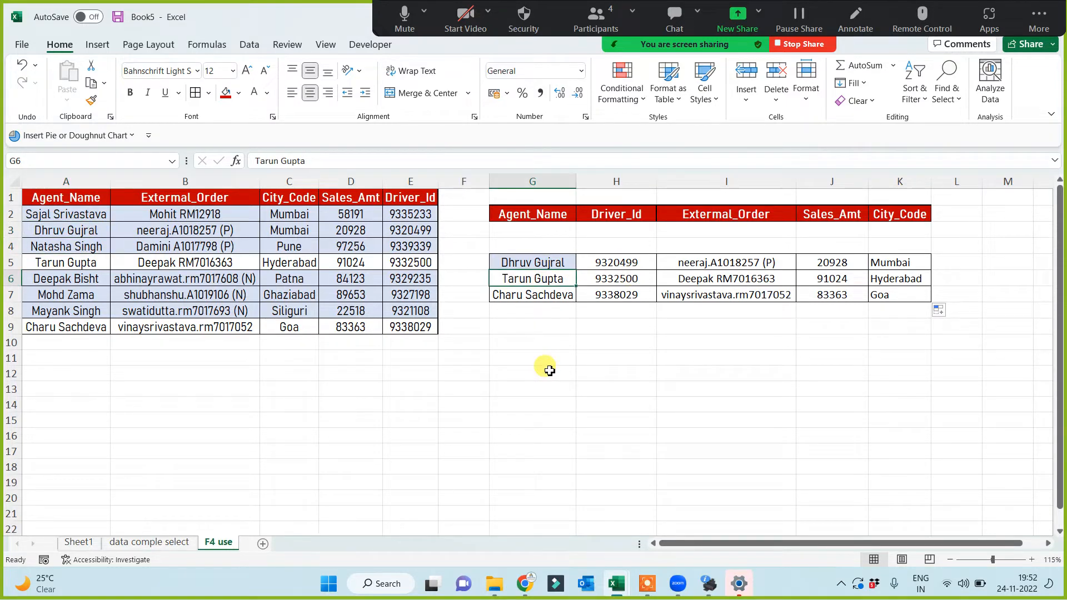
{"action": "left_click", "coordinate": [549, 371]}
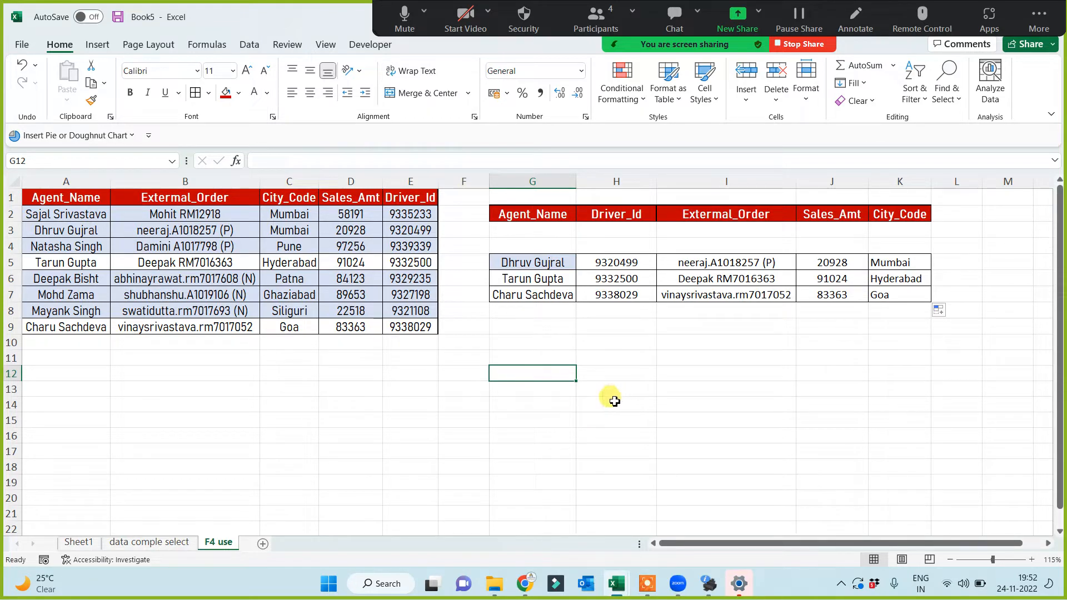
{"action": "scroll", "coordinate": [588, 413], "scroll_direction": "up", "scroll_amount": 1}
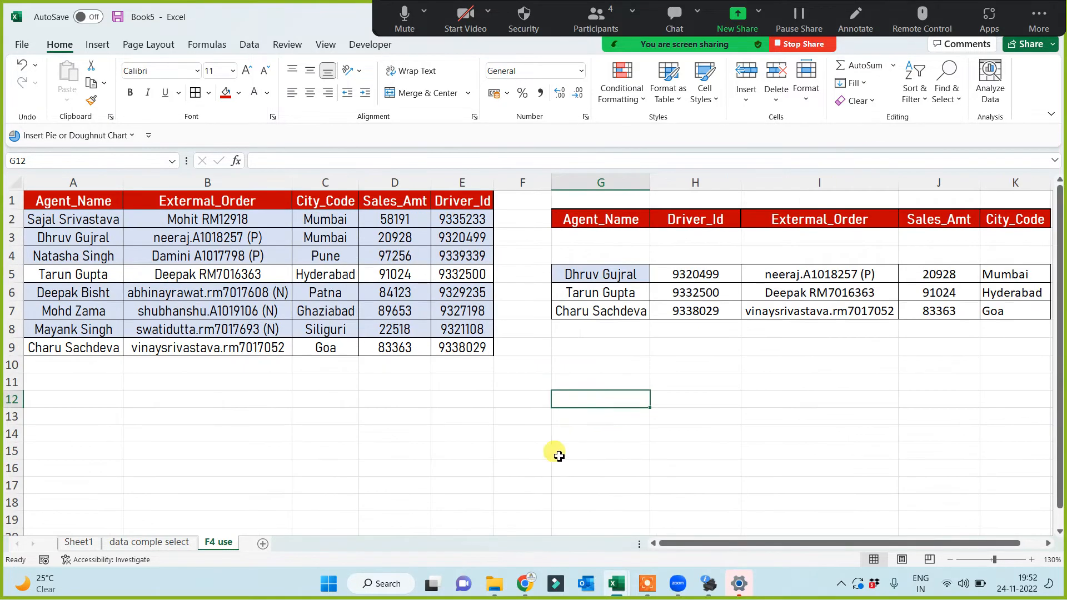
{"action": "left_click", "coordinate": [547, 435]}
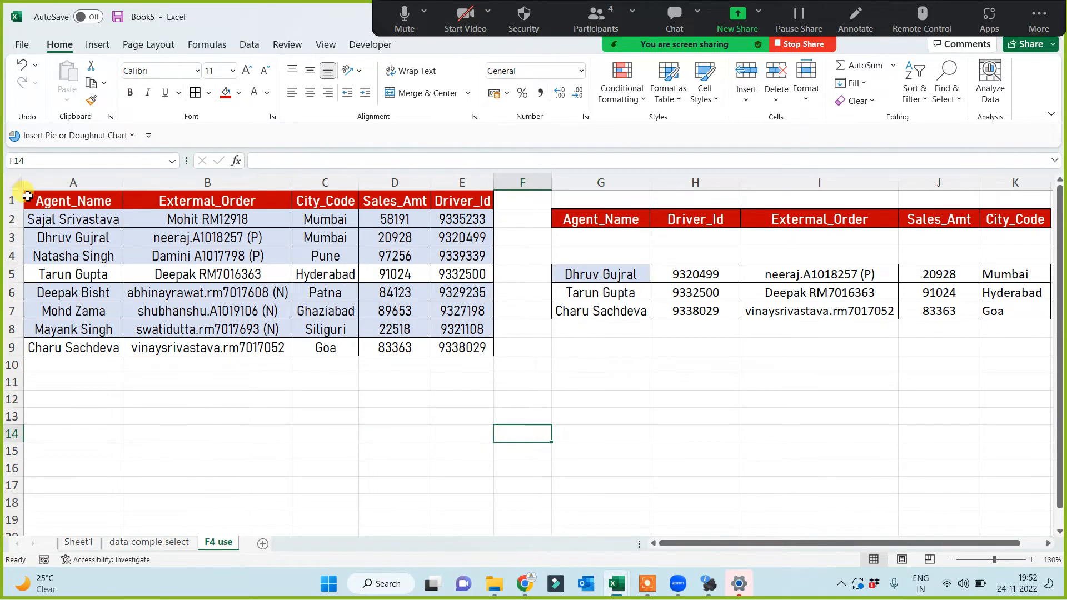
Copy the entire contents of the F4 use sheet into a new worksheet starting at A1
{"action": "left_click", "coordinate": [17, 184]}
{"action": "key", "text": "ctrl+c"}
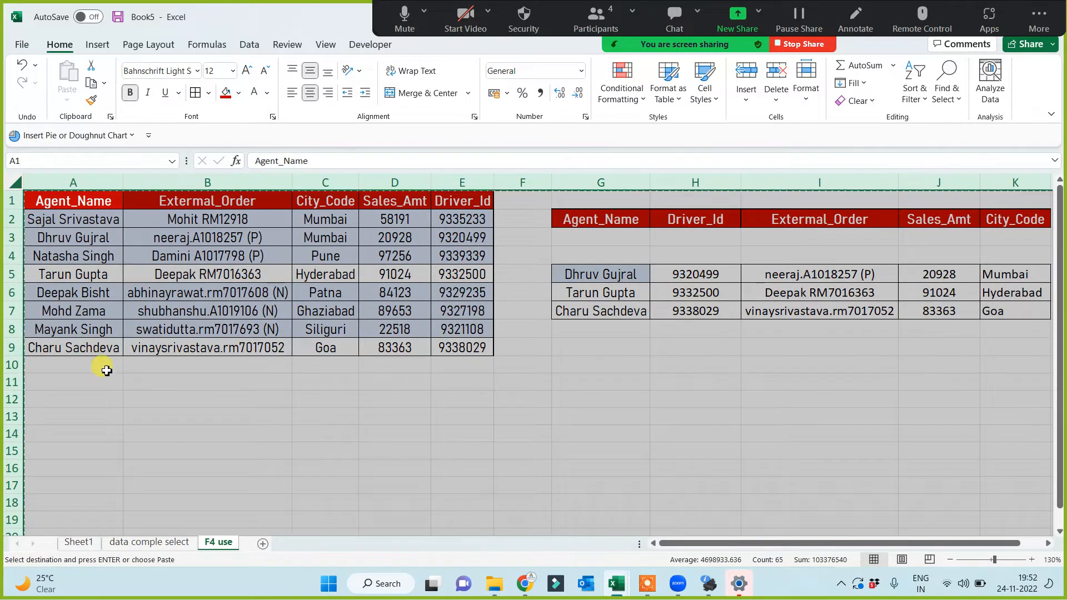
{"action": "left_click", "coordinate": [264, 544]}
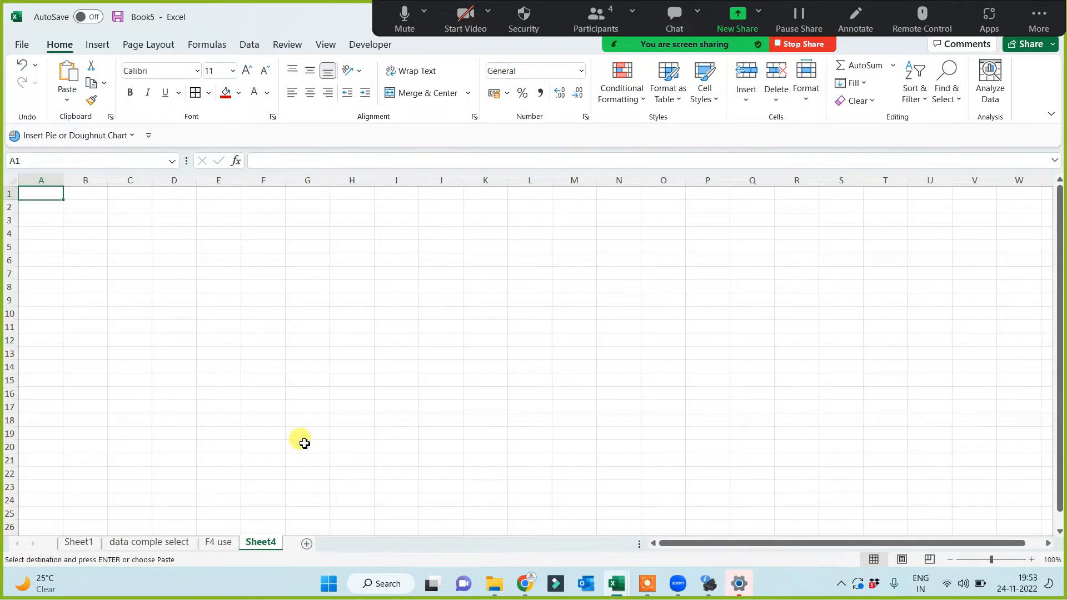
{"action": "key", "text": "ctrl+v"}
{"action": "scroll", "coordinate": [405, 439], "scroll_direction": "up", "scroll_amount": 1}
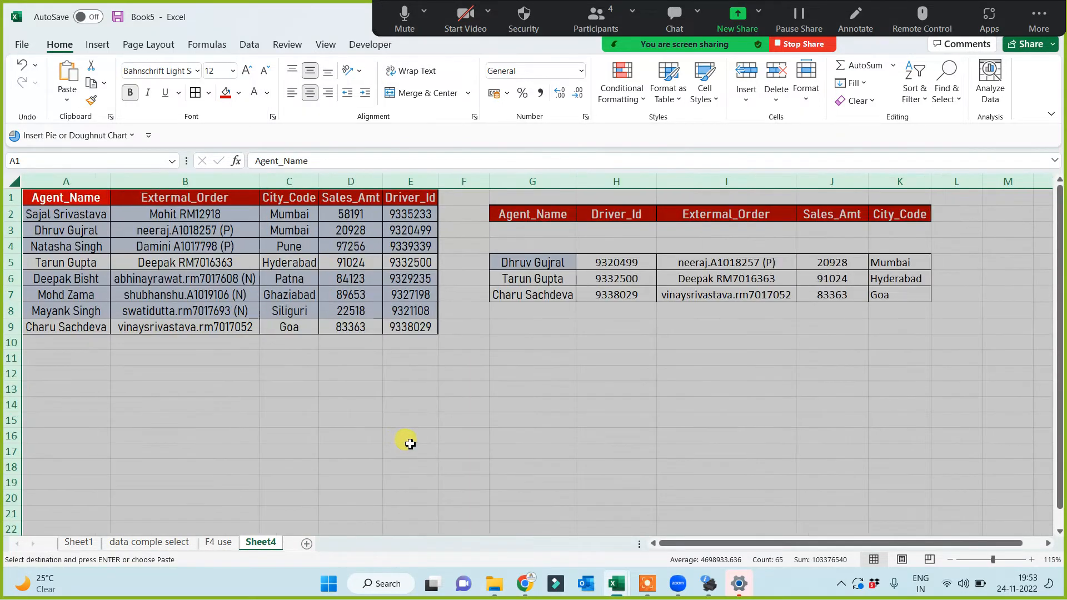
Clear the retrieved values from H5:K7 on Sheet4
{"action": "left_click", "coordinate": [620, 455]}
{"action": "left_click_drag", "start_coordinate": [616, 262], "coordinate": [913, 304]}
{"action": "key", "text": "Delete"}
{"action": "left_click", "coordinate": [774, 344]}
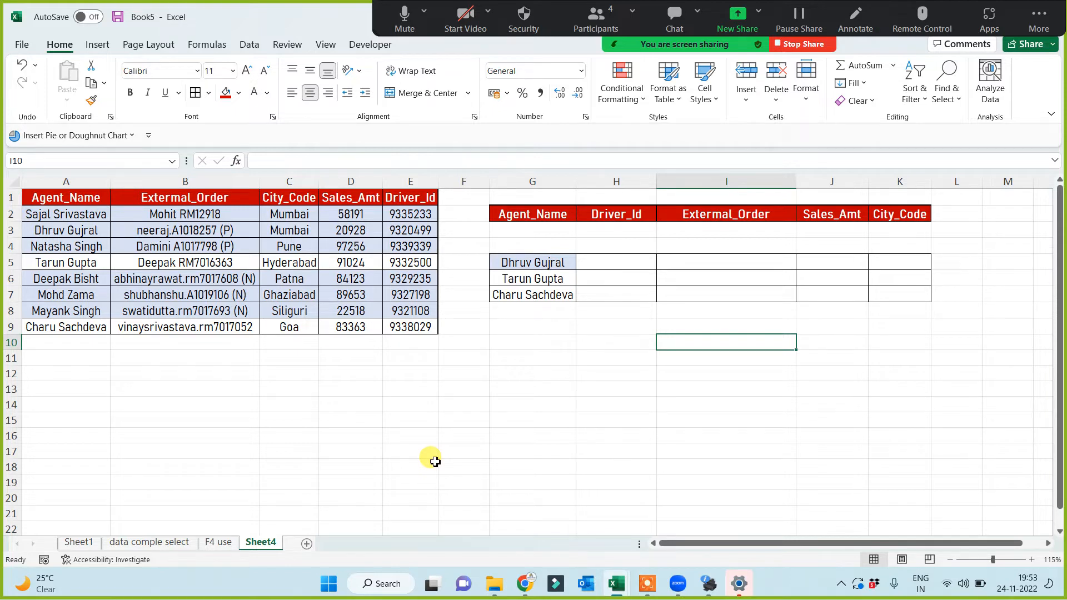
{"action": "left_click", "coordinate": [276, 446]}
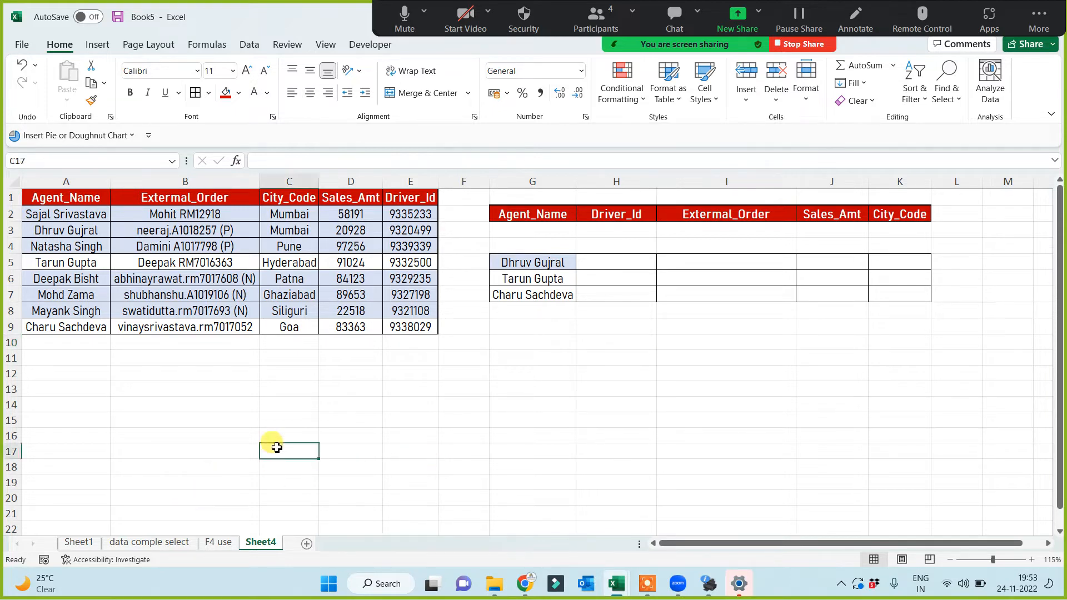
{"action": "left_click", "coordinate": [341, 479]}
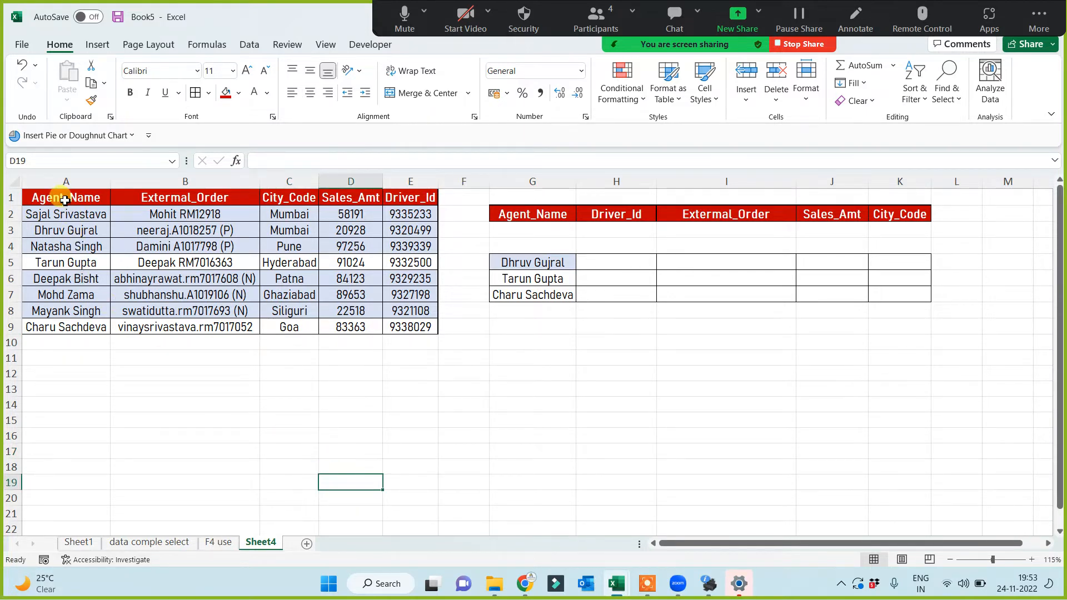
Define the name Sonalidata for the source table A1:E9 on Sheet4
{"action": "left_click_drag", "start_coordinate": [65, 200], "coordinate": [409, 324]}
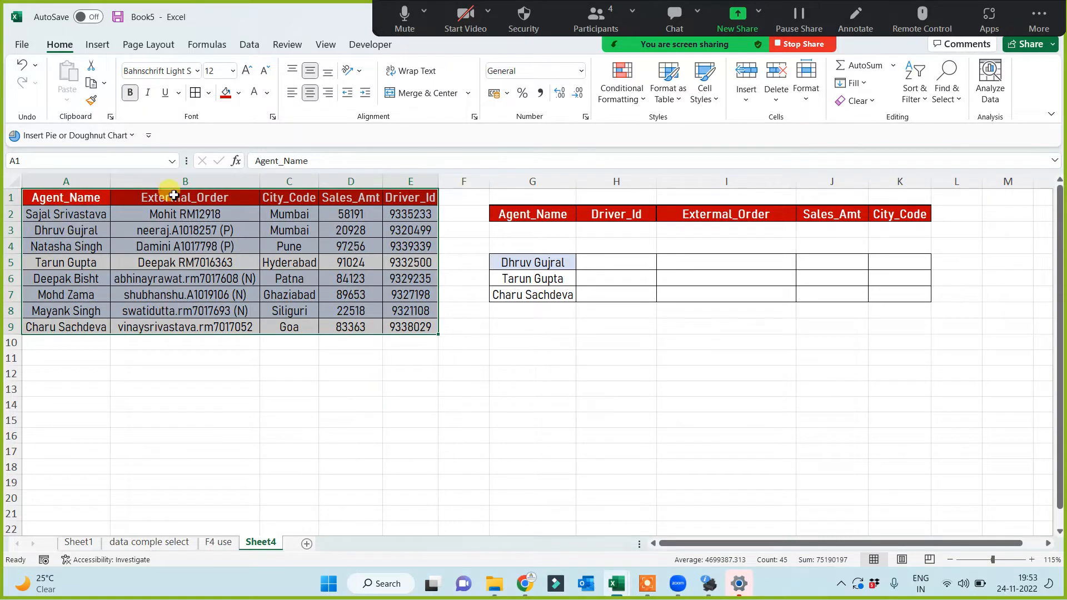
{"action": "left_click", "coordinate": [61, 161]}
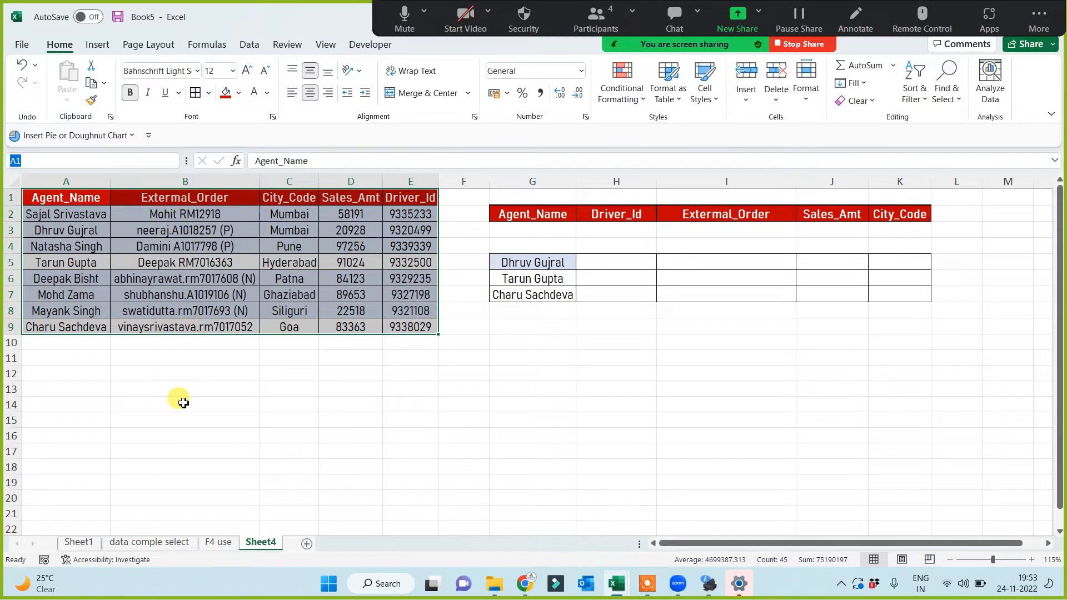
{"action": "type", "text": "Sonalidata"}
{"action": "key", "text": "Return"}
{"action": "left_click", "coordinate": [389, 451]}
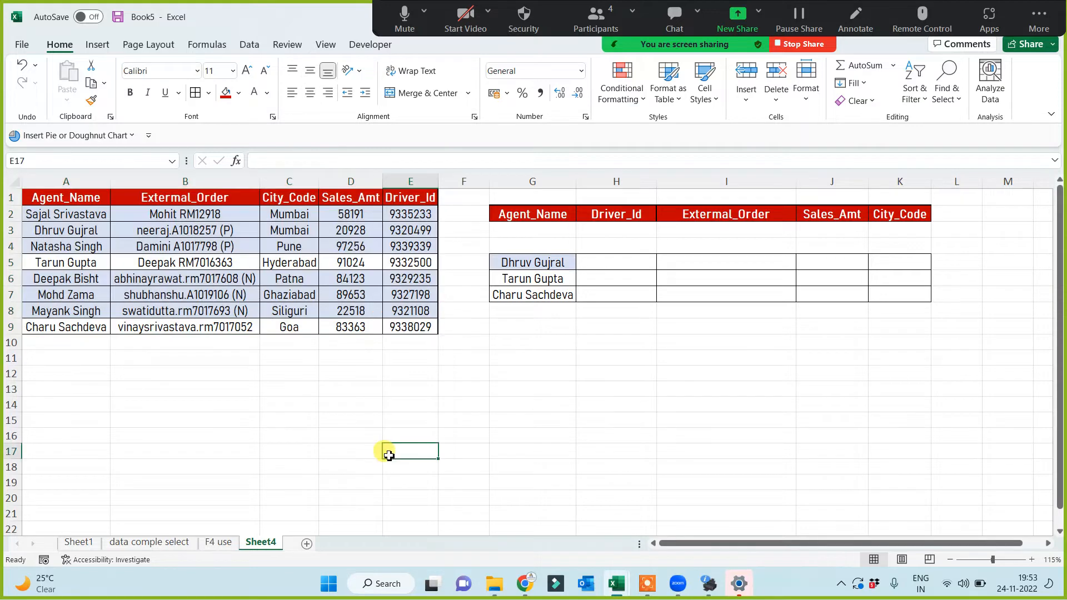
Enter =VLOOKUP(G5,Sonalidata,5,0) in H5 to retrieve the first agent's driver ID, and fill it down to H7
{"action": "left_click", "coordinate": [601, 261]}
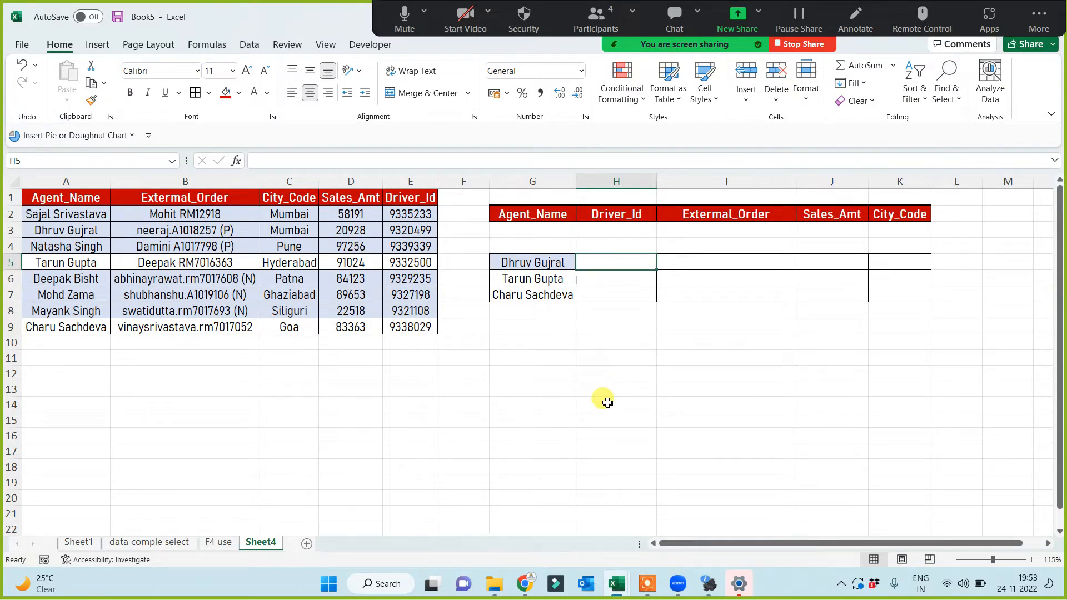
{"action": "type", "text": "=vl"}
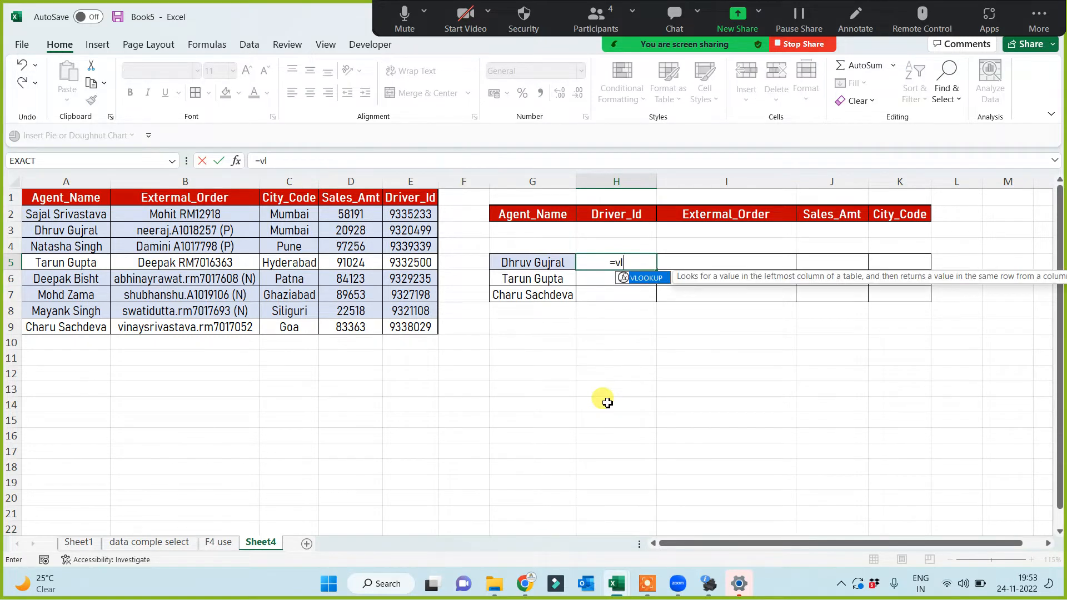
{"action": "key", "text": "Tab"}
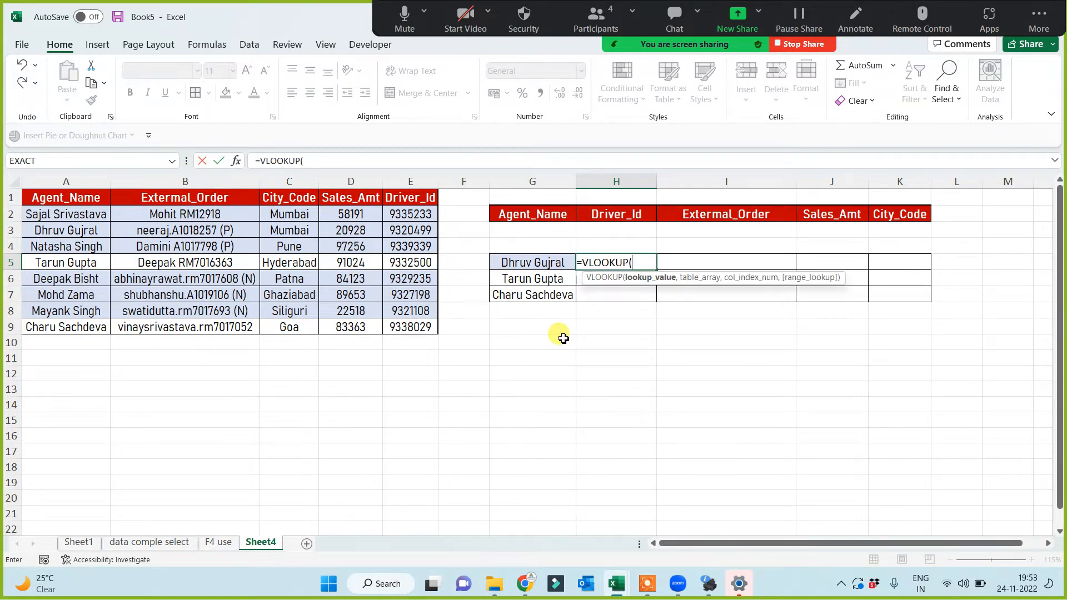
{"action": "left_click", "coordinate": [544, 262]}
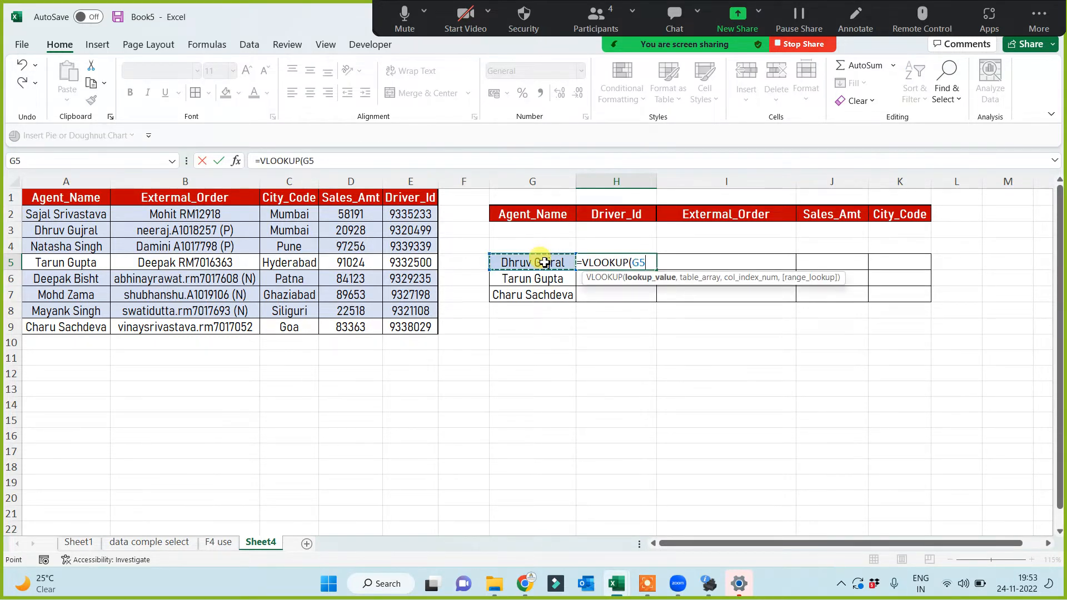
{"action": "type", "text": ",sonal"}
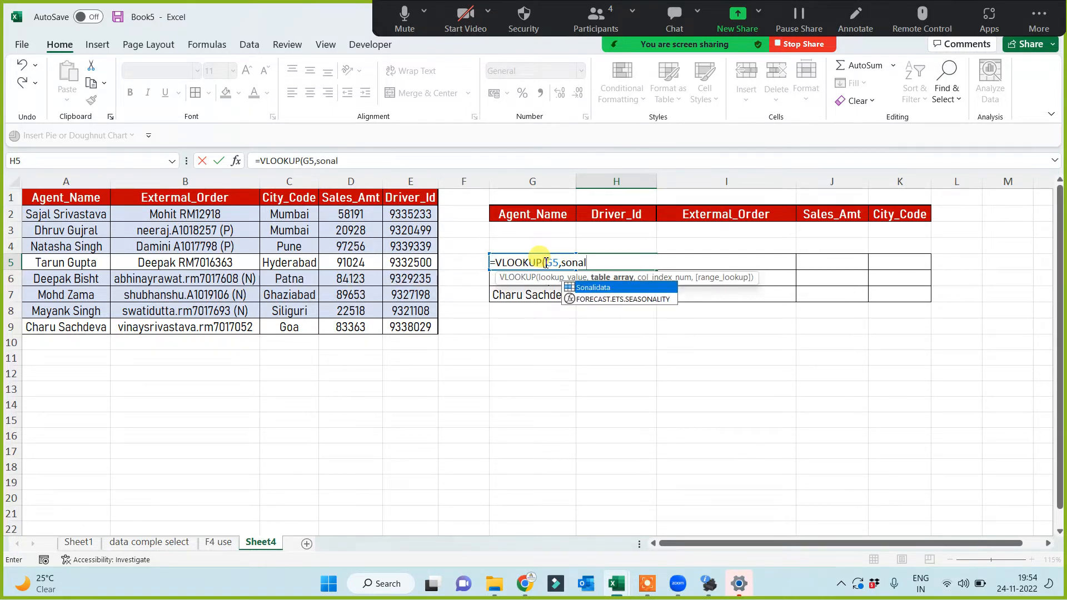
{"action": "key", "text": "Tab"}
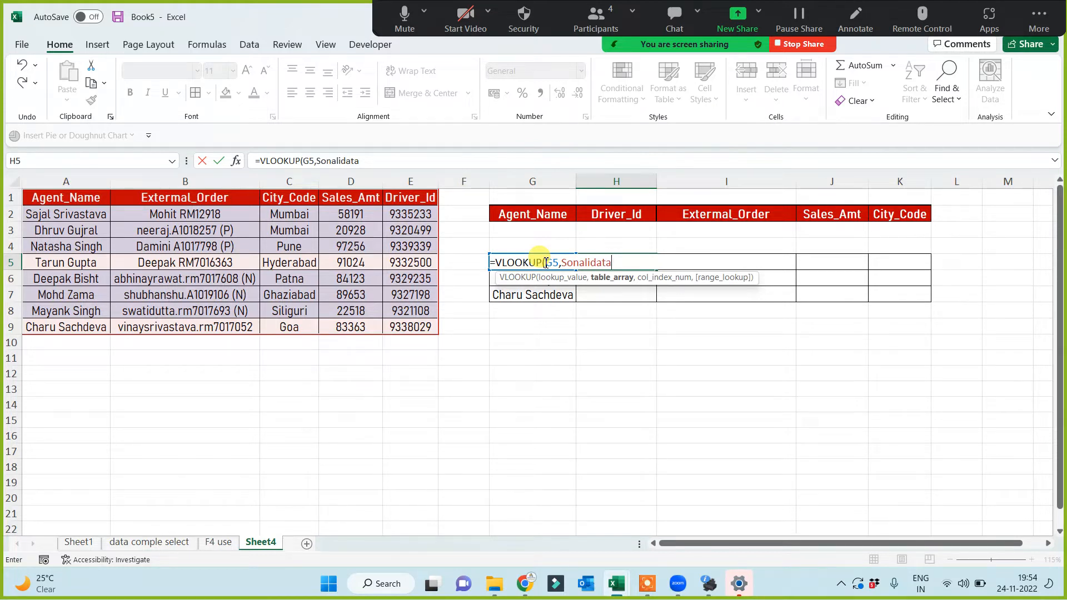
{"action": "type", "text": ","}
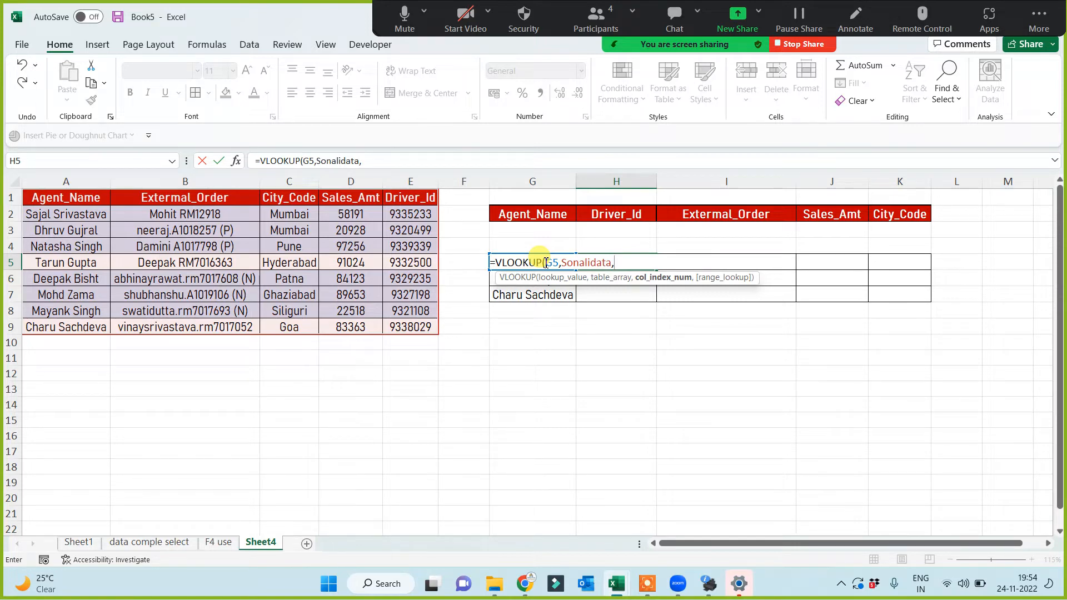
{"action": "type", "text": "5,0)"}
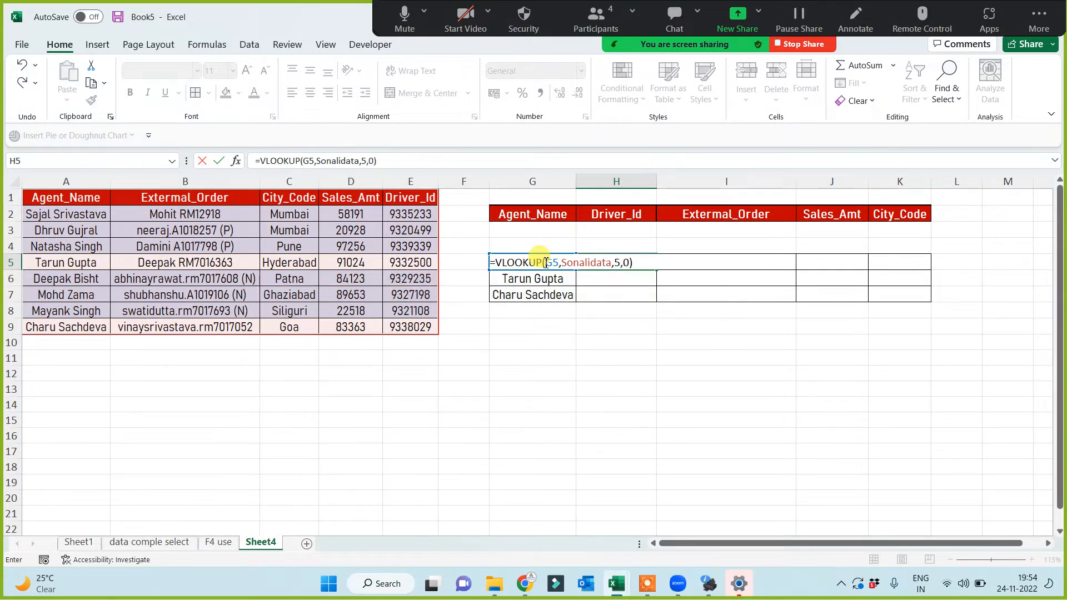
{"action": "key", "text": "Return"}
{"action": "left_click", "coordinate": [618, 263]}
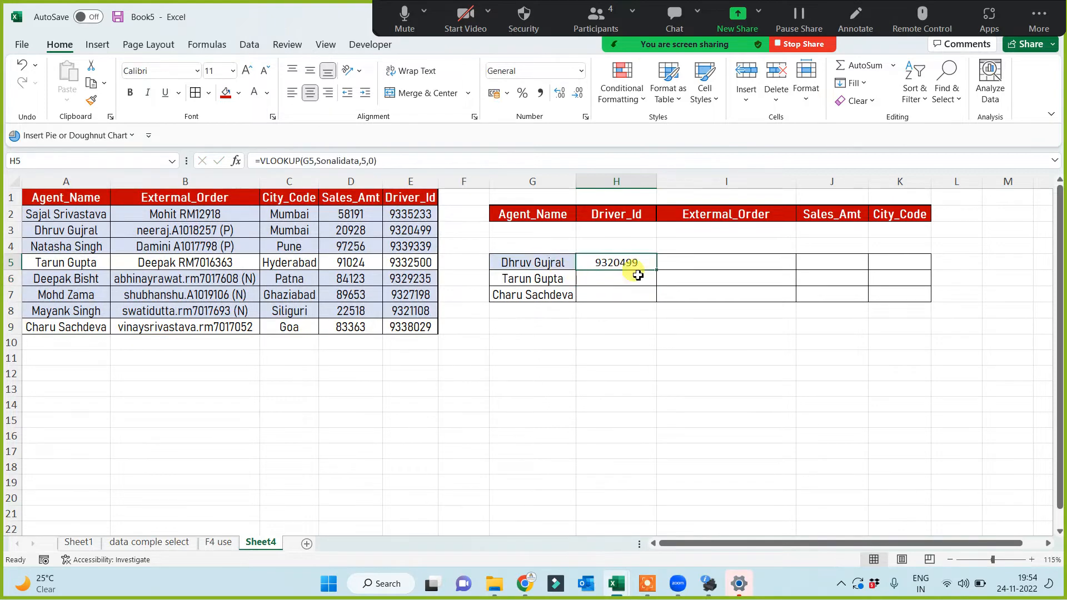
{"action": "double_click", "coordinate": [654, 273]}
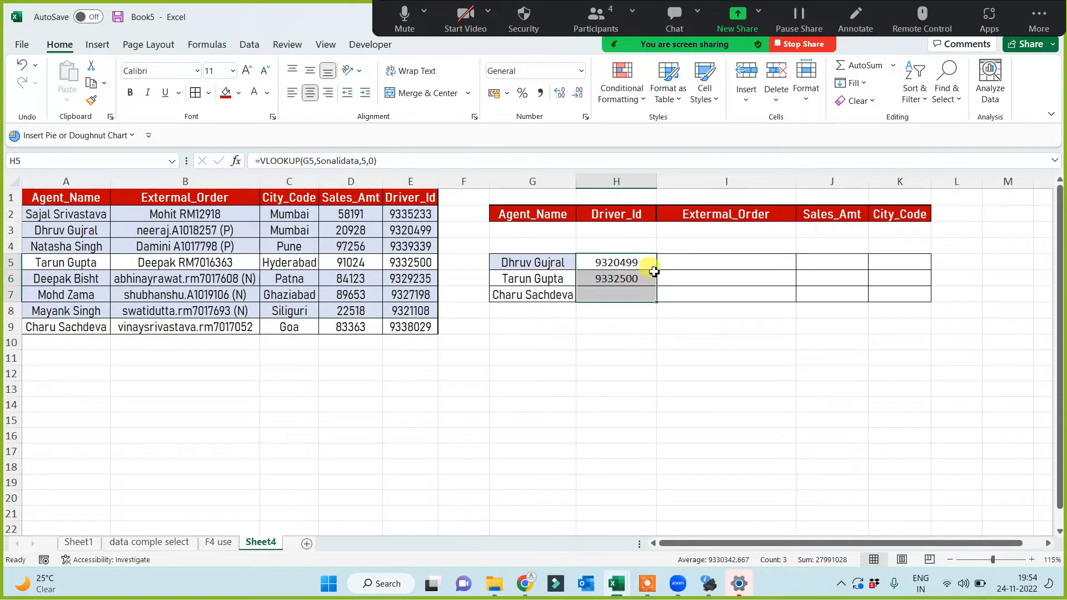
Rename Sheet4 as "VL with NM"
{"action": "left_click", "coordinate": [263, 543]}
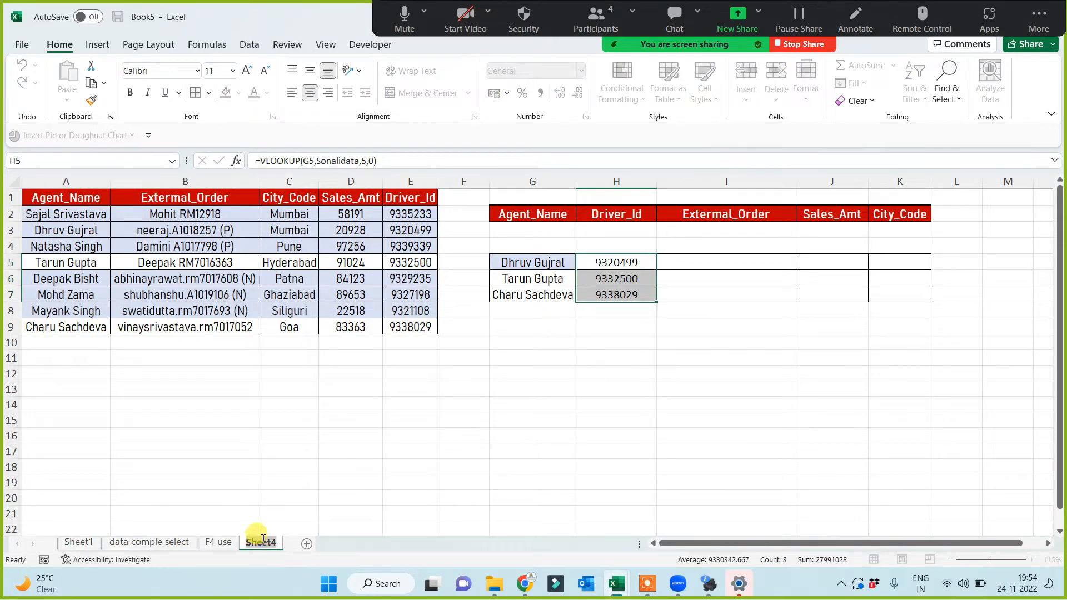
{"action": "type", "text": "VL with NM"}
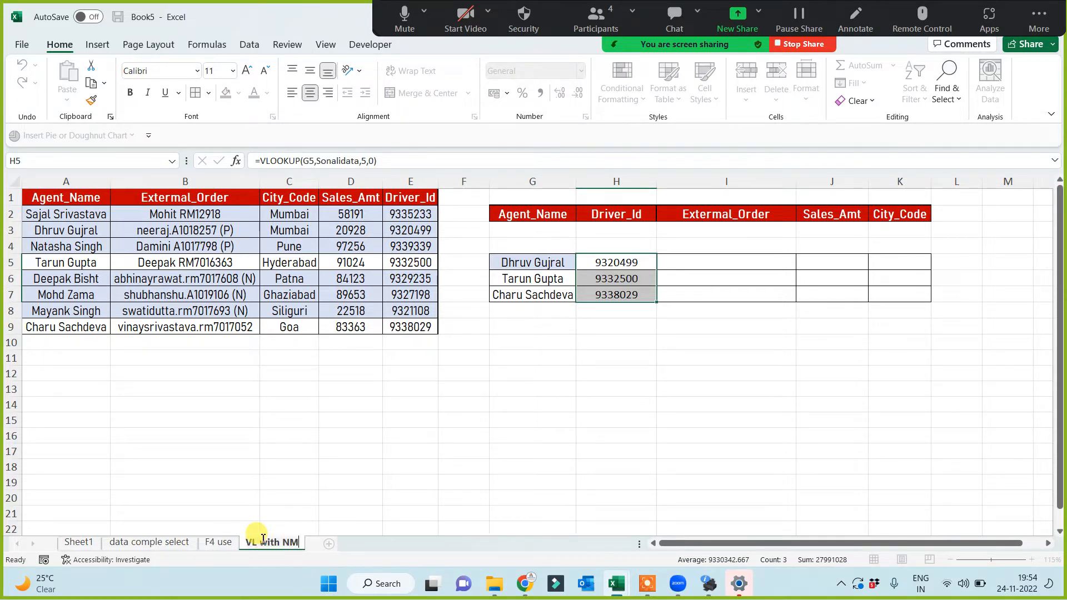
{"action": "left_click", "coordinate": [593, 393]}
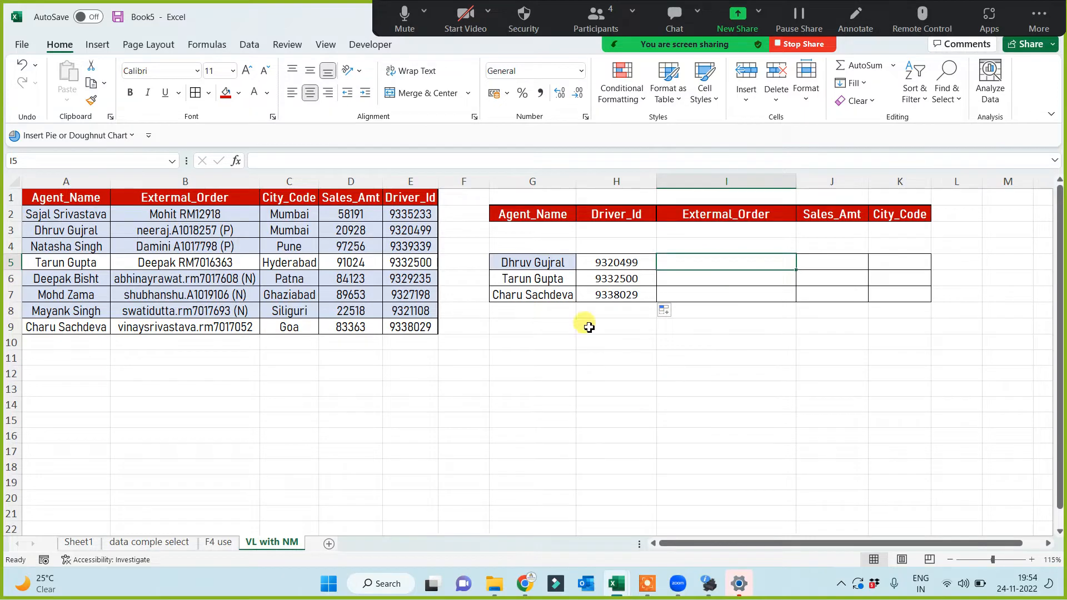
{"action": "left_click", "coordinate": [609, 14]}
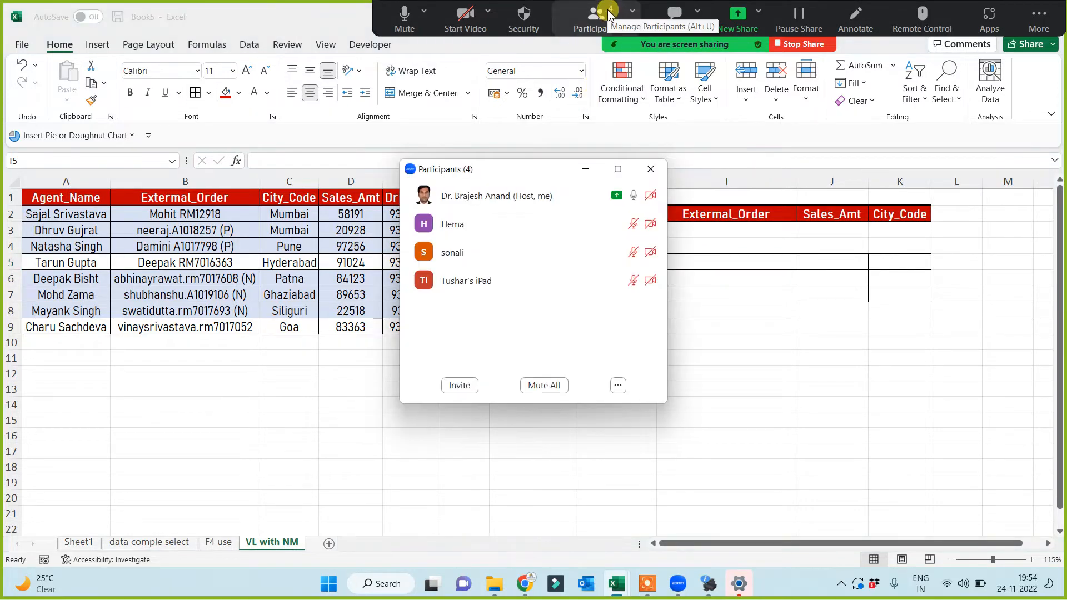
{"action": "left_click", "coordinate": [586, 169]}
{"action": "left_click", "coordinate": [705, 262]}
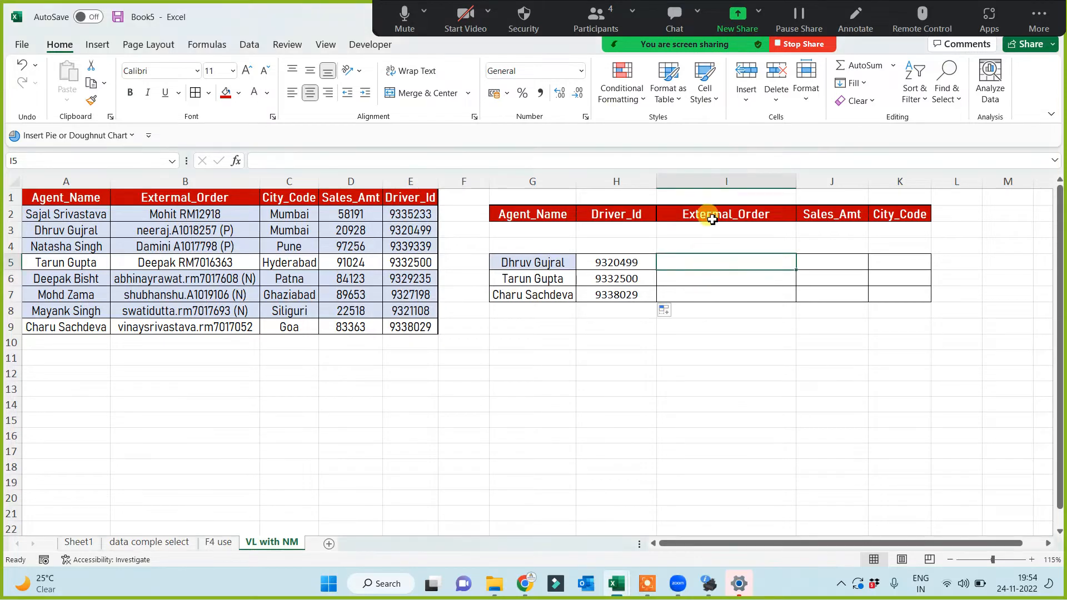
Correct the spelling of the source table header in B1 to External_Order
{"action": "double_click", "coordinate": [183, 197]}
{"action": "key", "text": "BackSpace"}
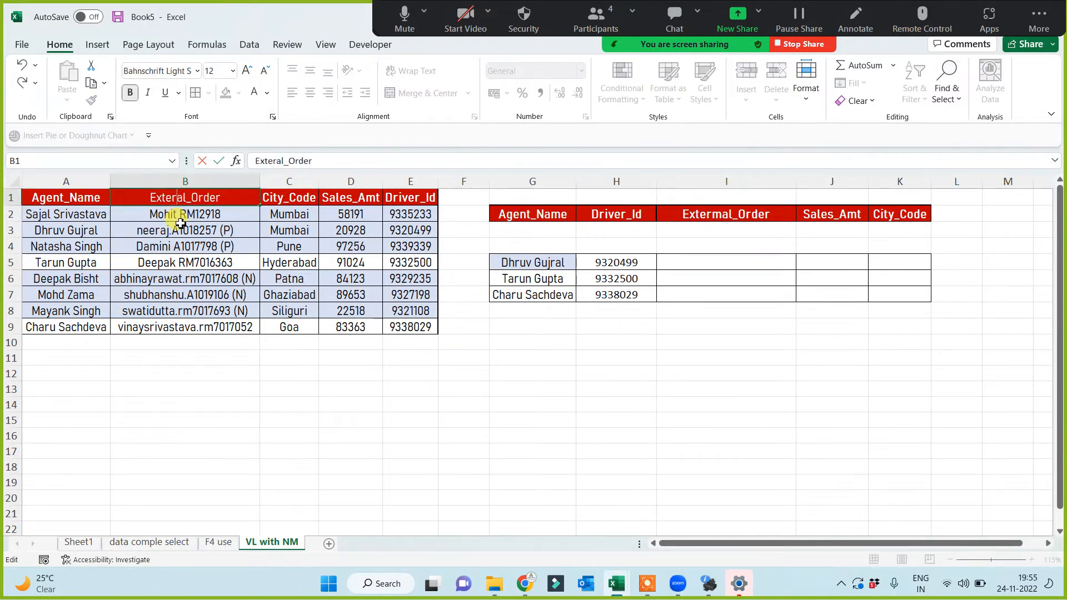
{"action": "type", "text": "n"}
{"action": "left_click", "coordinate": [447, 404]}
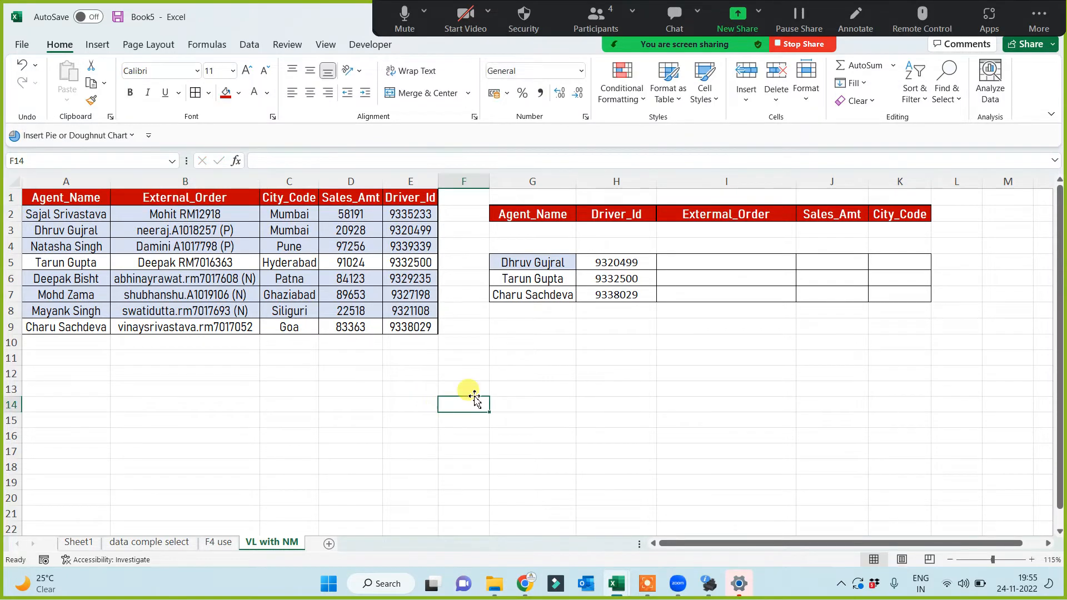
Correct the misspelled header in cell I2 to External_Order
{"action": "double_click", "coordinate": [720, 214]}
{"action": "left_click", "coordinate": [695, 214]}
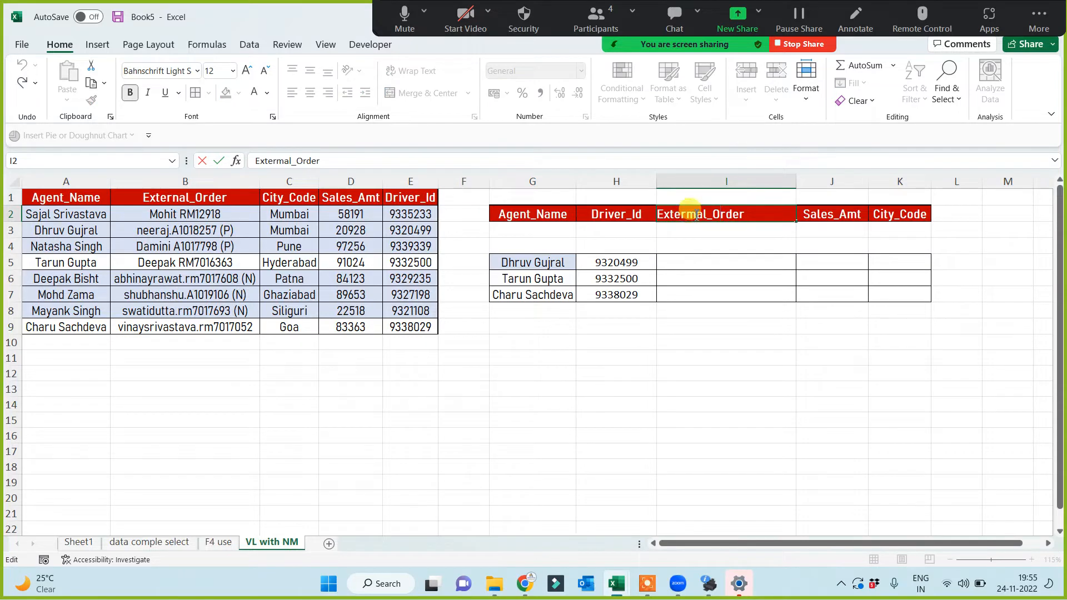
{"action": "key", "text": "BackSpace"}
{"action": "type", "text": "n"}
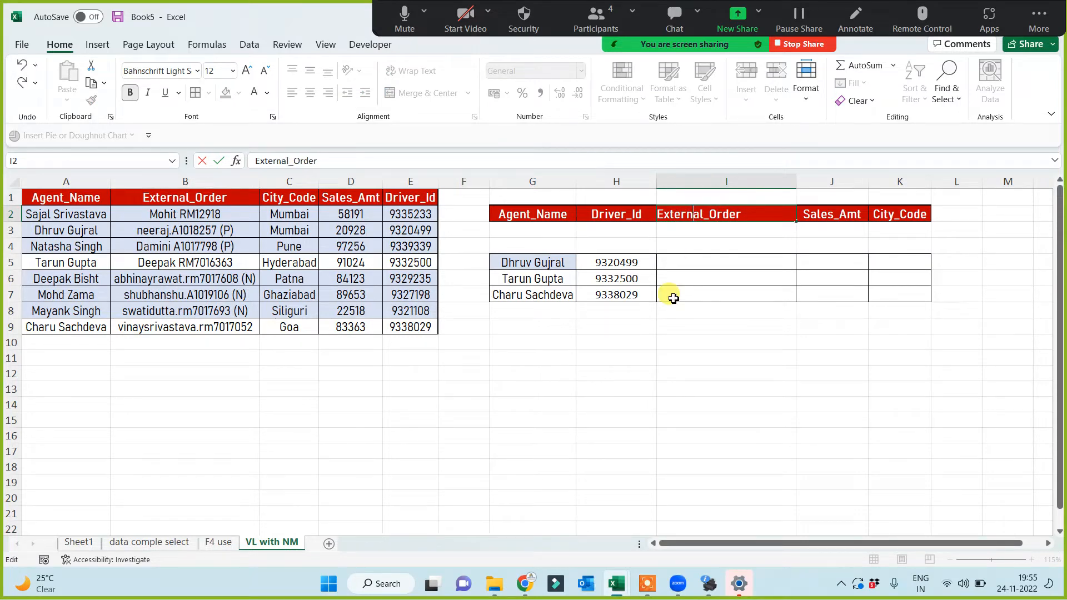
{"action": "key", "text": "Return"}
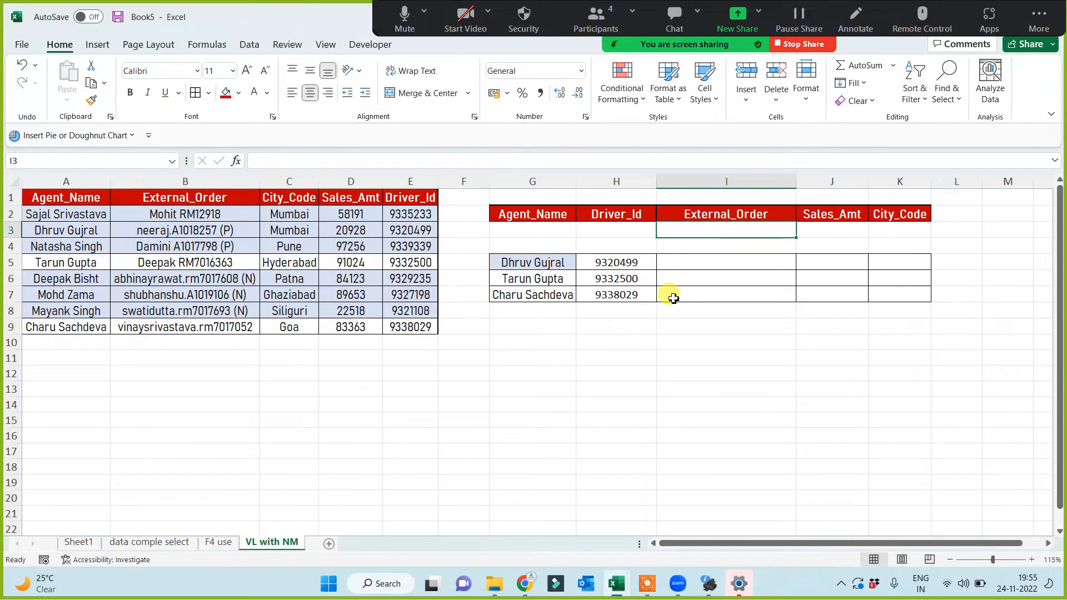
Enter =VLOOKUP(G5,Sonalidata,2,0) in cell I5 to look up the first agent's external order
{"action": "key", "text": "Down"}
{"action": "key", "text": "Down"}
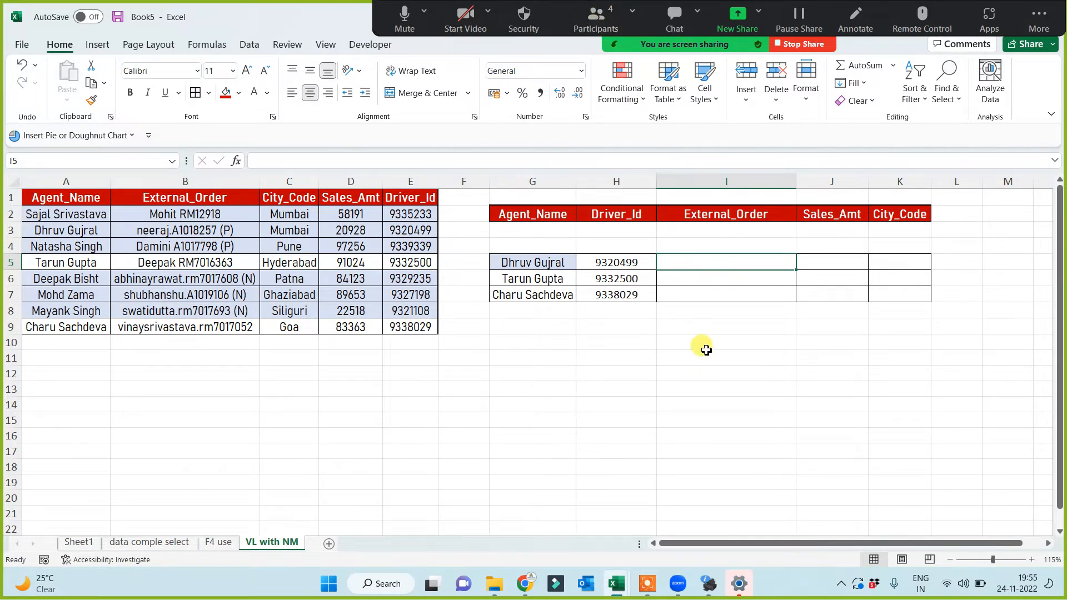
{"action": "type", "text": "="}
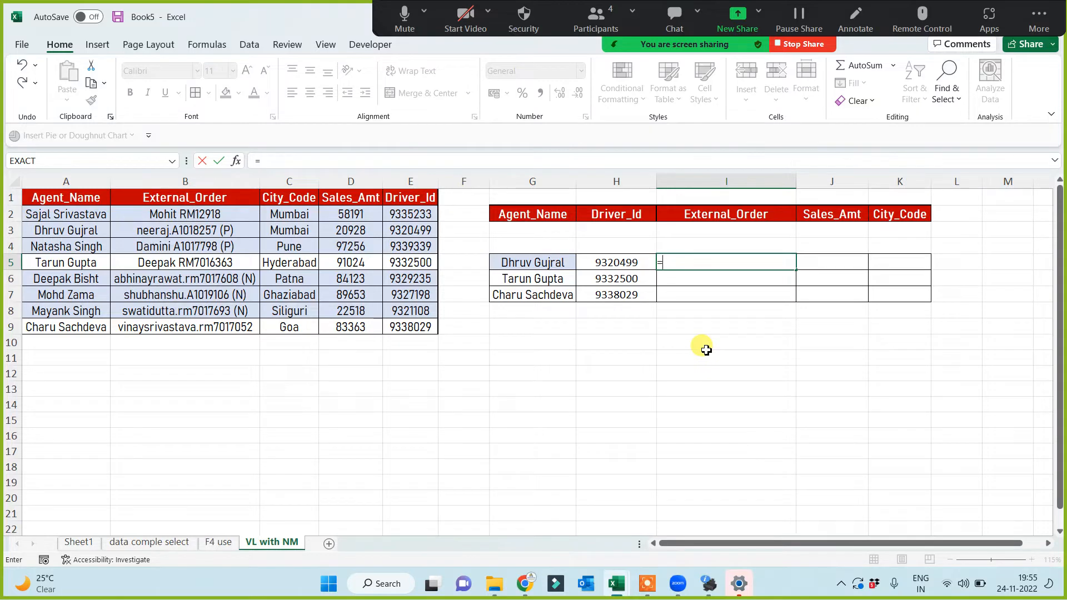
{"action": "type", "text": "vhl"}
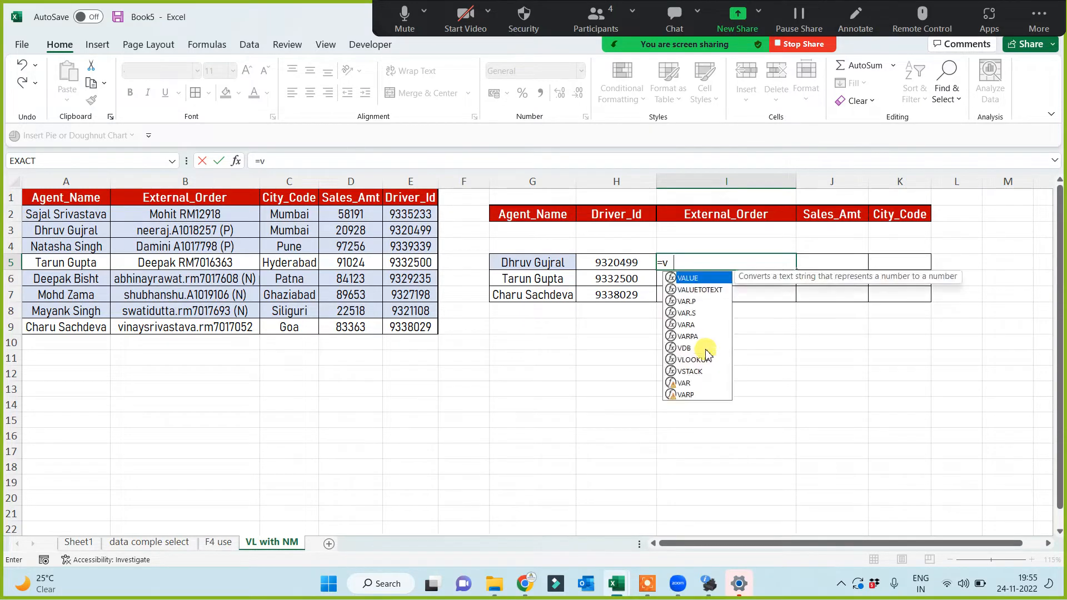
{"action": "key", "text": "BackSpace"}
{"action": "key", "text": "BackSpace"}
{"action": "type", "text": "l"}
{"action": "key", "text": "Tab"}
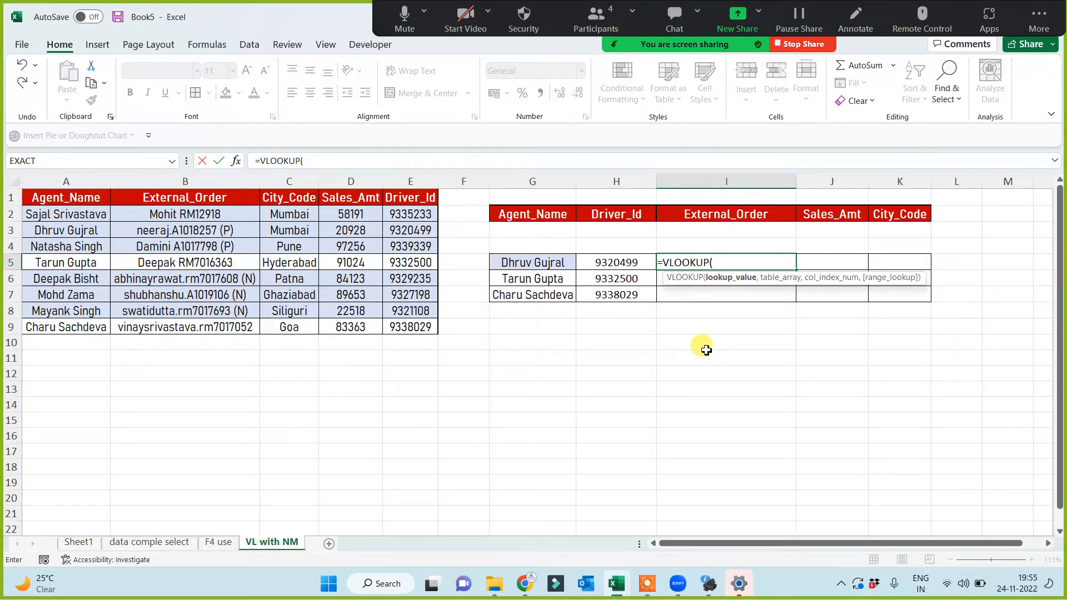
{"action": "left_click", "coordinate": [567, 264]}
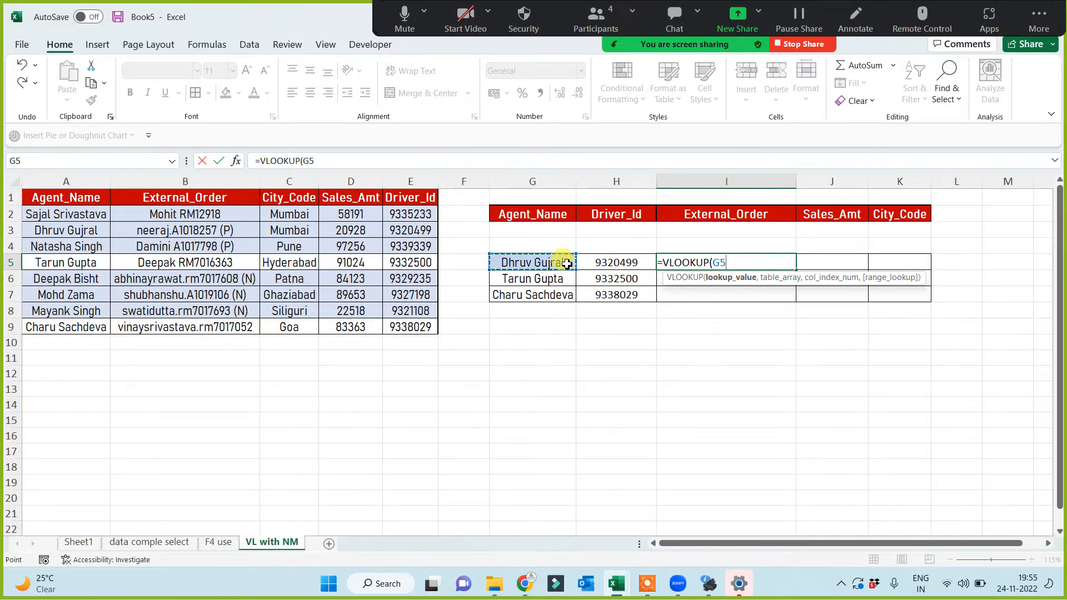
{"action": "type", "text": ","}
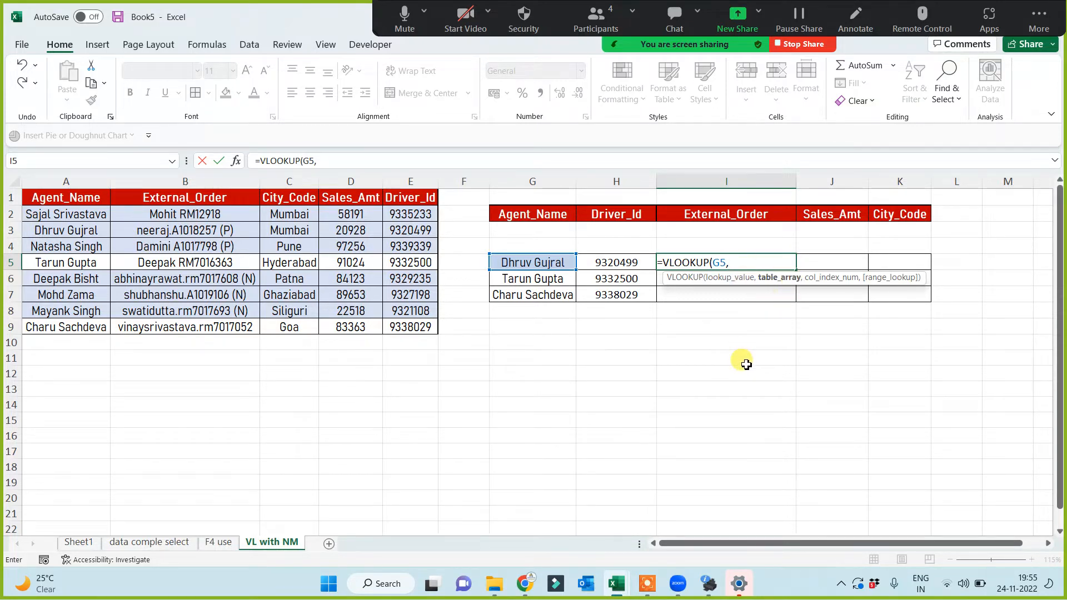
{"action": "type", "text": "son"}
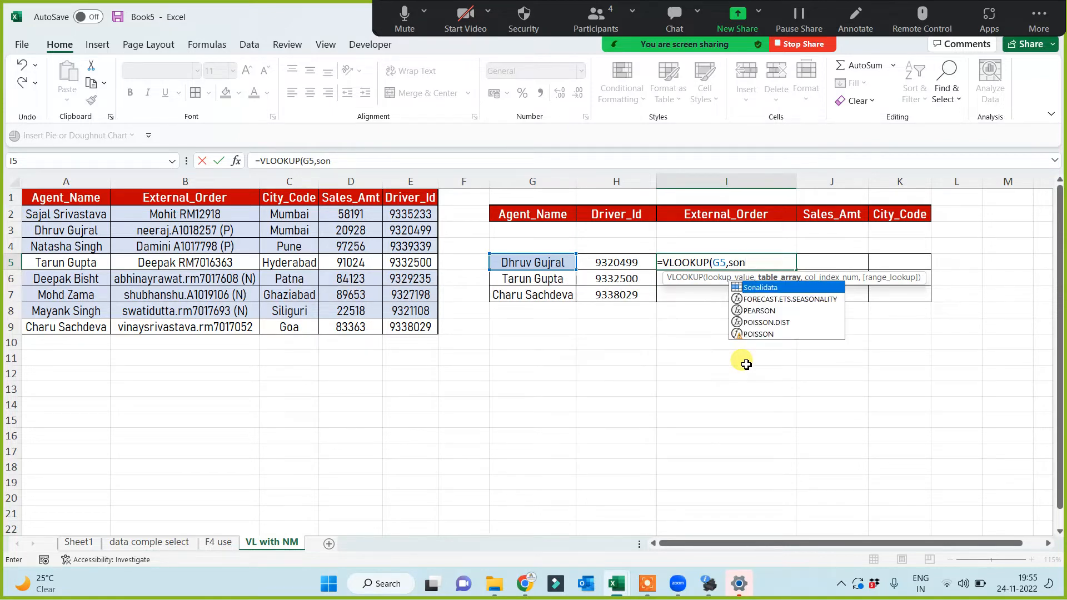
{"action": "key", "text": "Tab"}
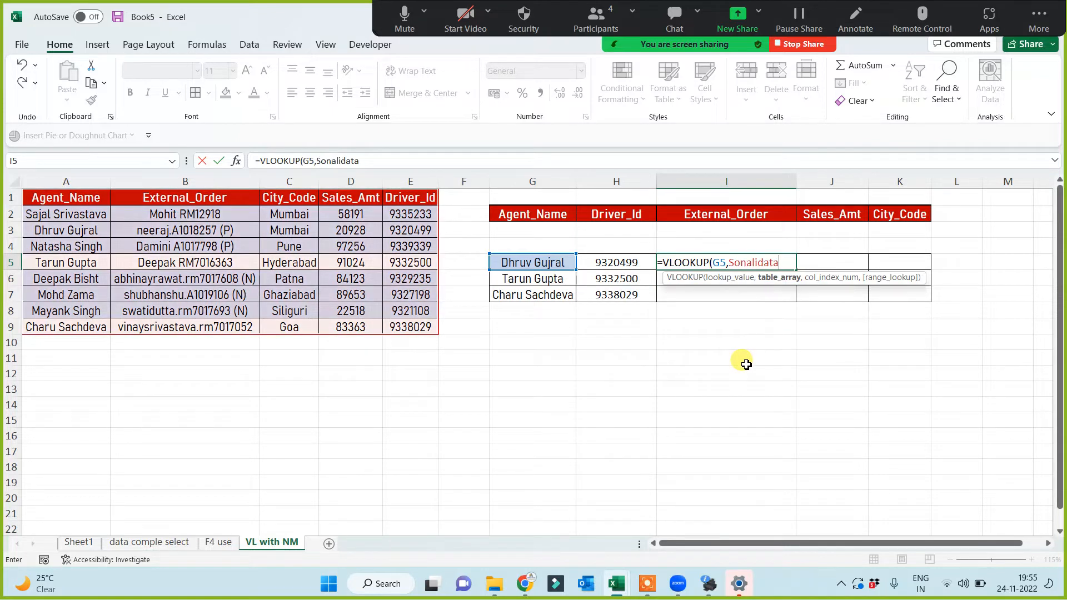
{"action": "type", "text": ","}
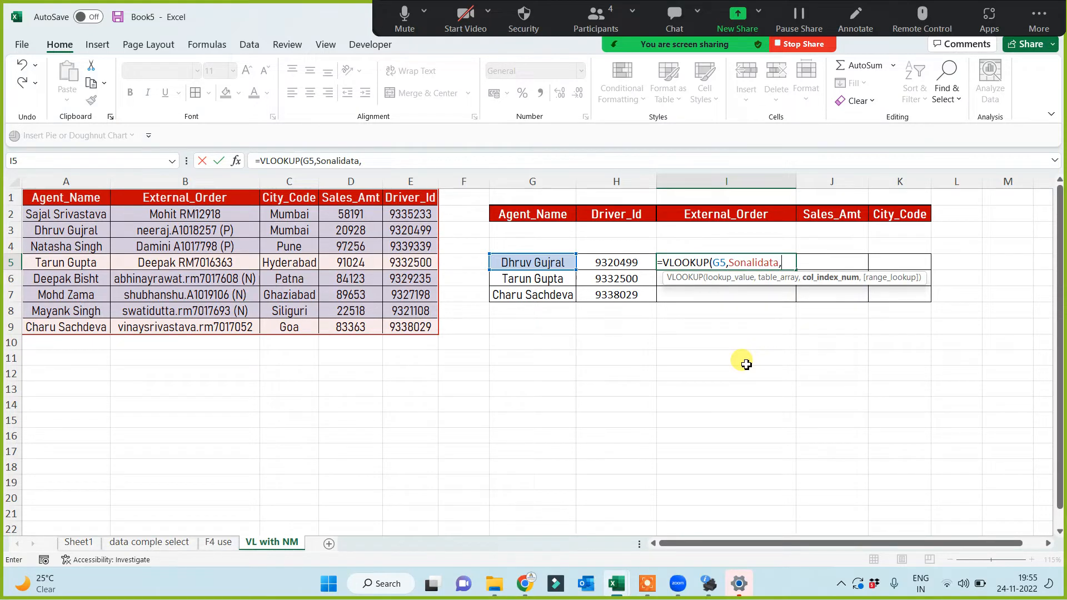
{"action": "type", "text": "2,0)"}
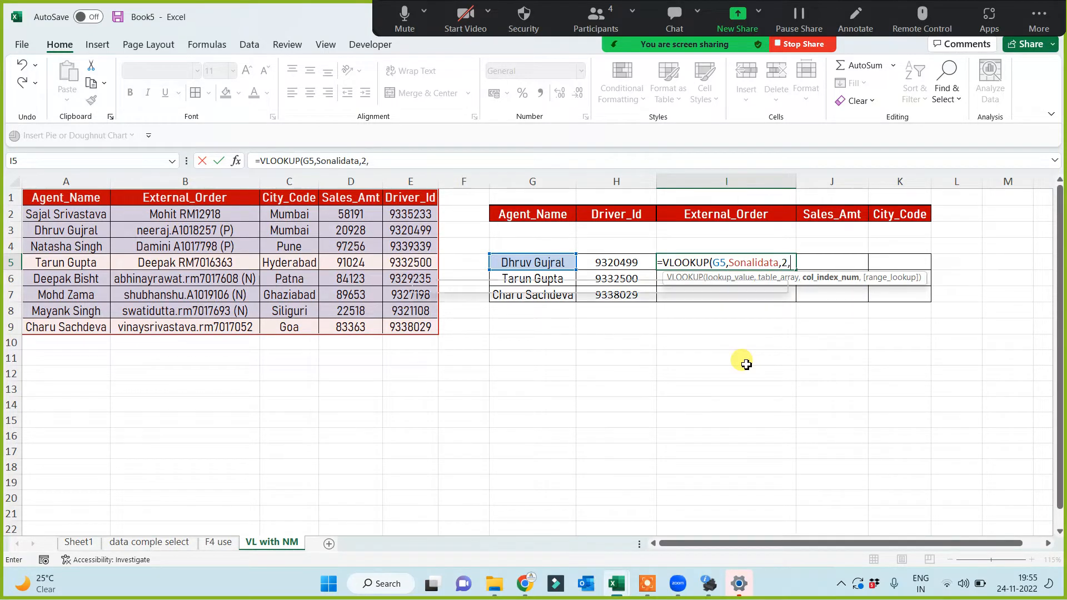
{"action": "key", "text": "Return"}
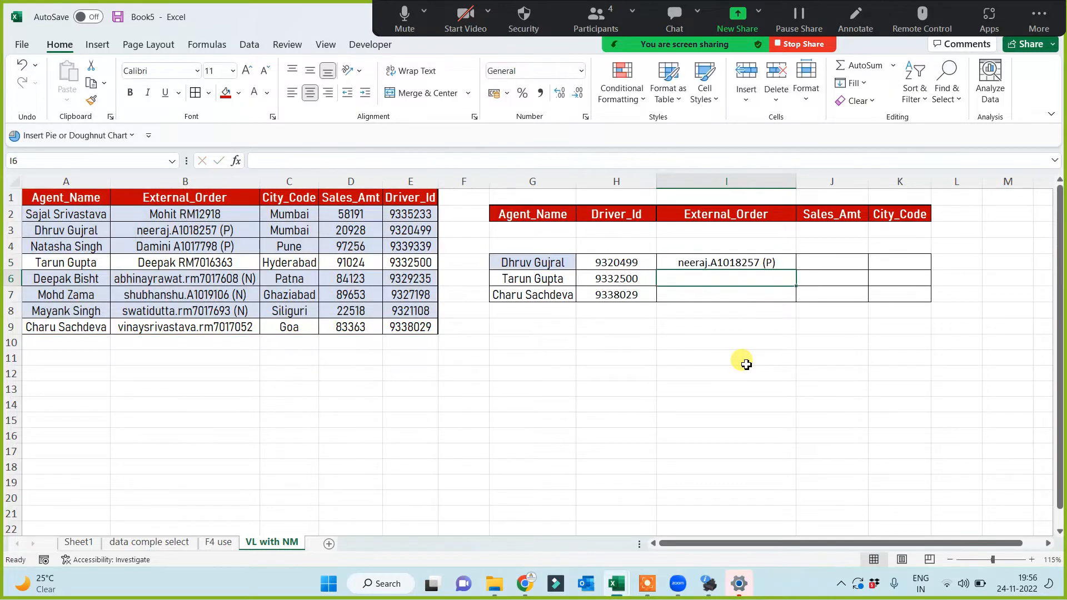
Fill the External_Order lookup formula from I5 down through I7
{"action": "left_click", "coordinate": [764, 263]}
{"action": "left_click_drag", "start_coordinate": [798, 270], "coordinate": [789, 300]}
{"action": "left_click", "coordinate": [743, 414]}
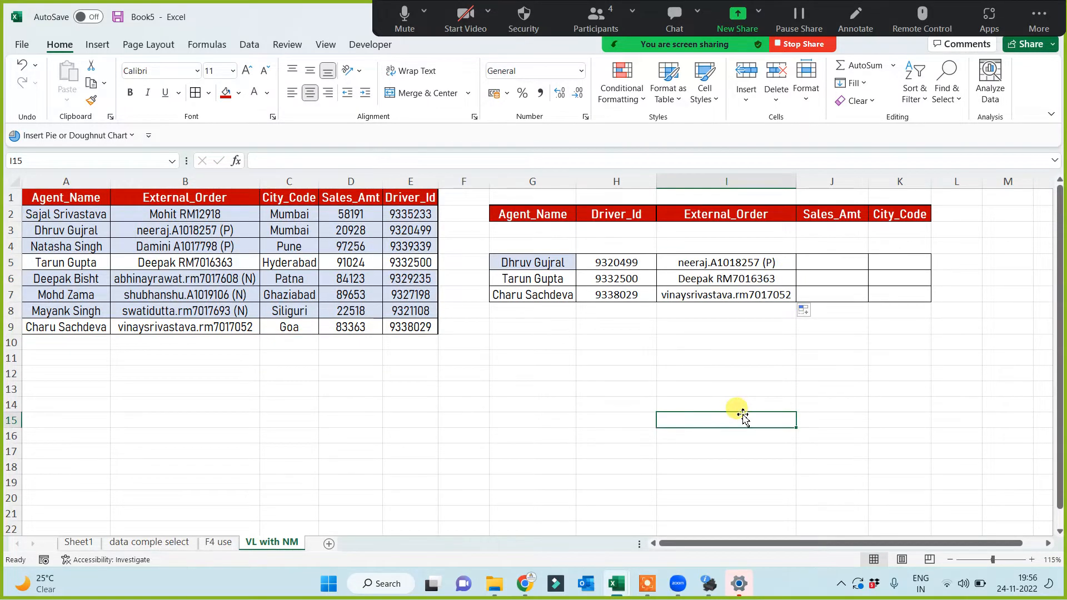
Enter =VLOOKUP(G5,Sonalidata,4,0) in cell J5 to look up the first agent's sales amount
{"action": "left_click", "coordinate": [840, 265]}
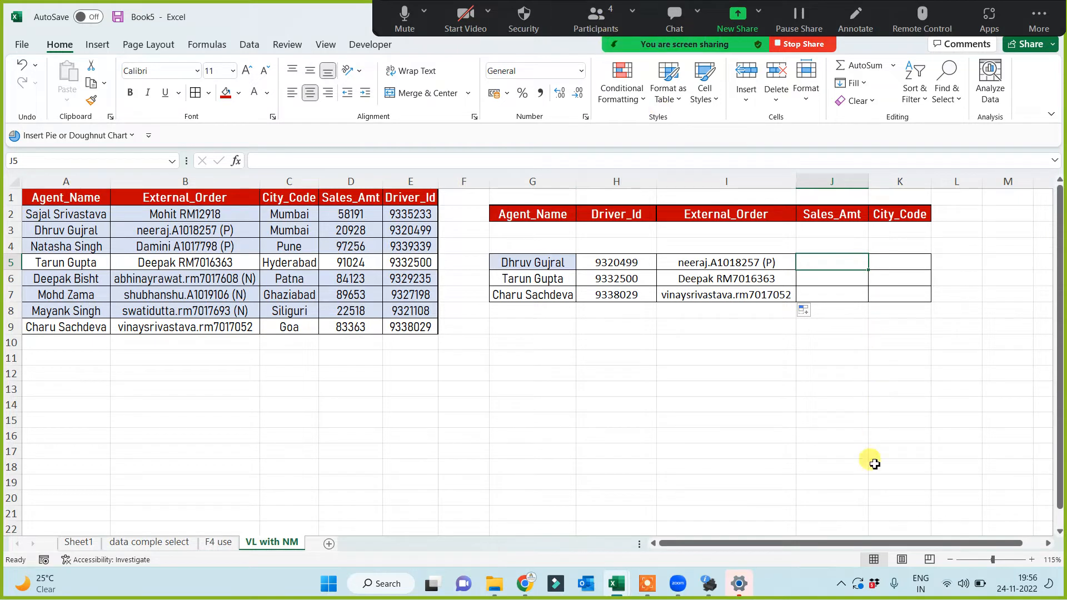
{"action": "type", "text": "="}
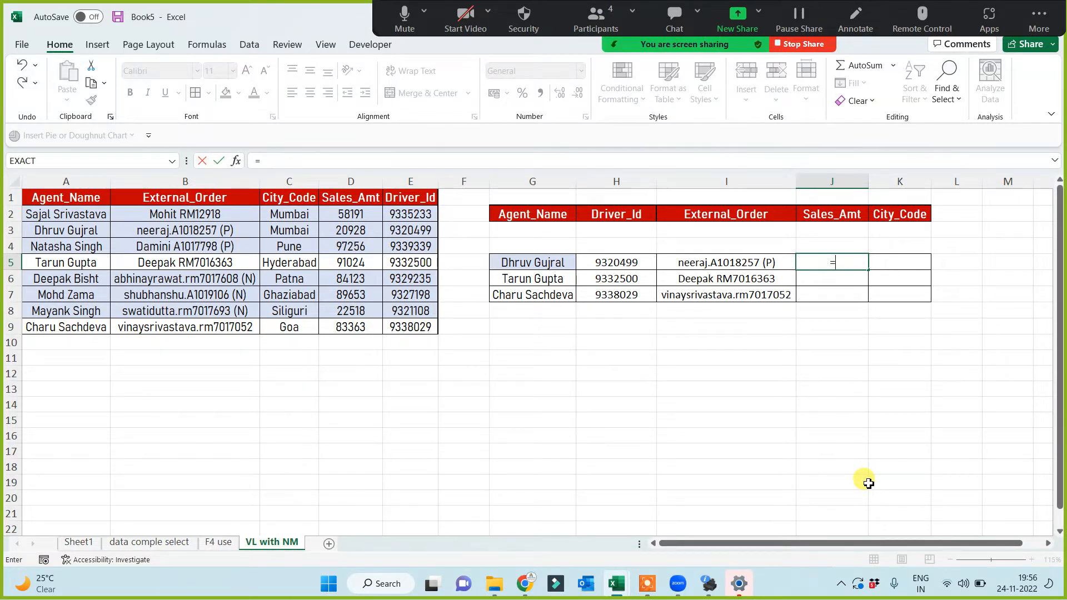
{"action": "type", "text": "vl"}
{"action": "key", "text": "Tab"}
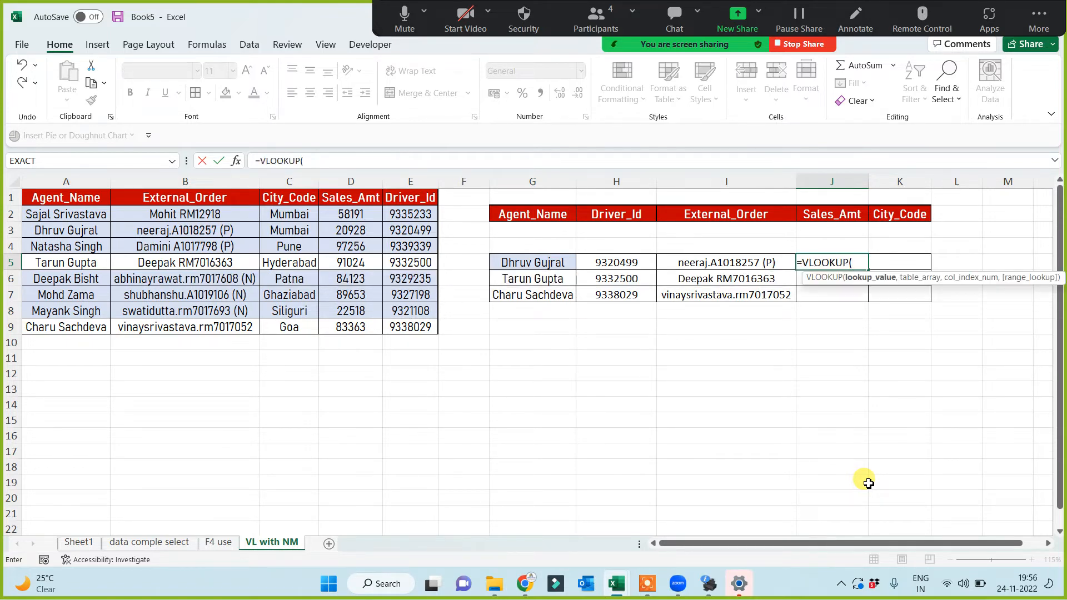
{"action": "left_click", "coordinate": [561, 265]}
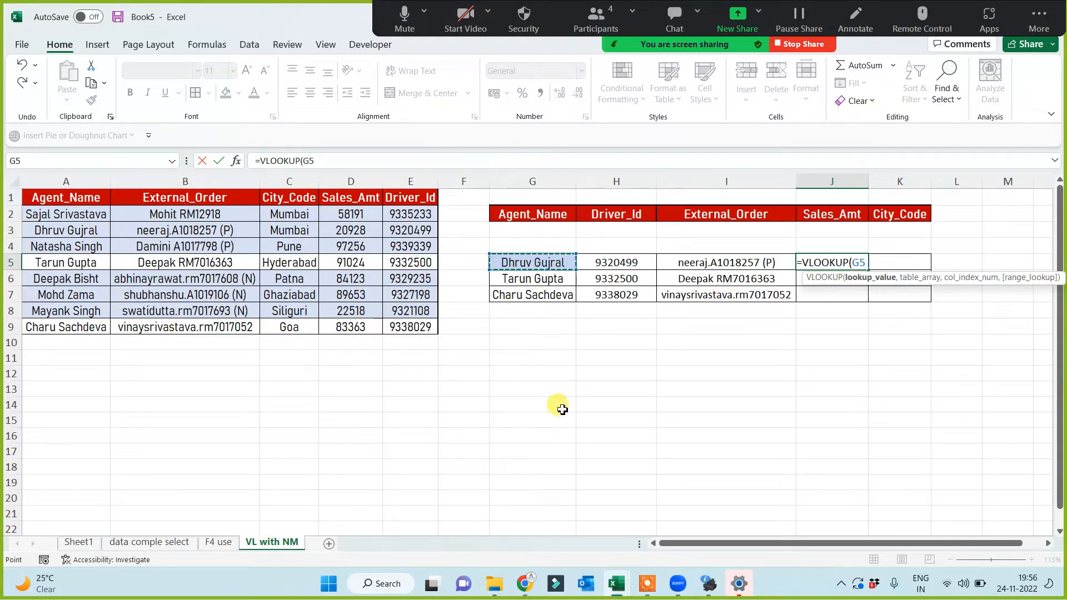
{"action": "type", "text": ","}
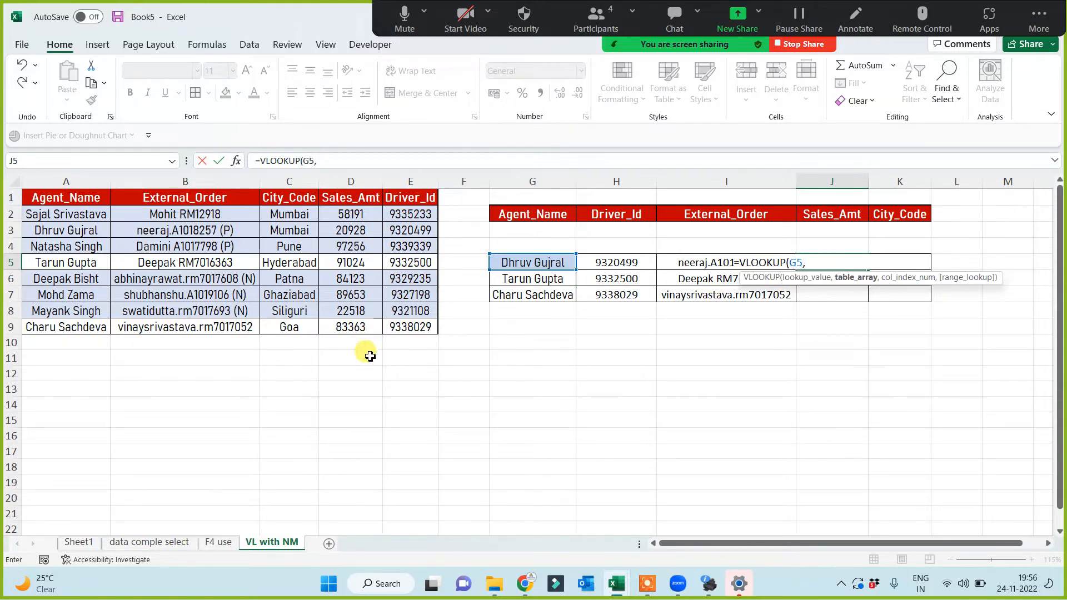
{"action": "type", "text": "sonal"}
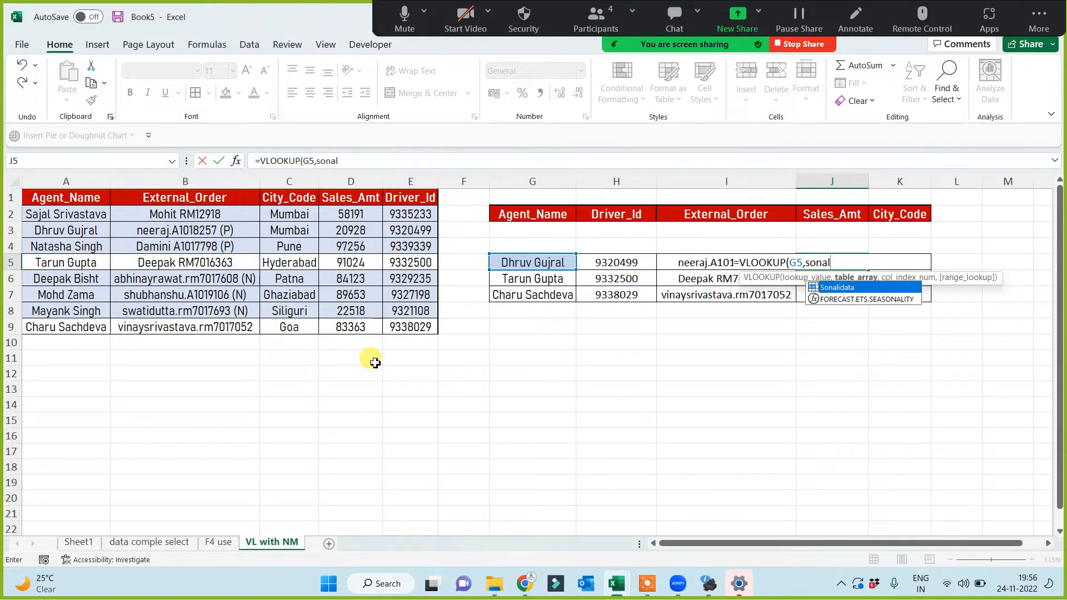
{"action": "key", "text": "Tab"}
{"action": "type", "text": ","}
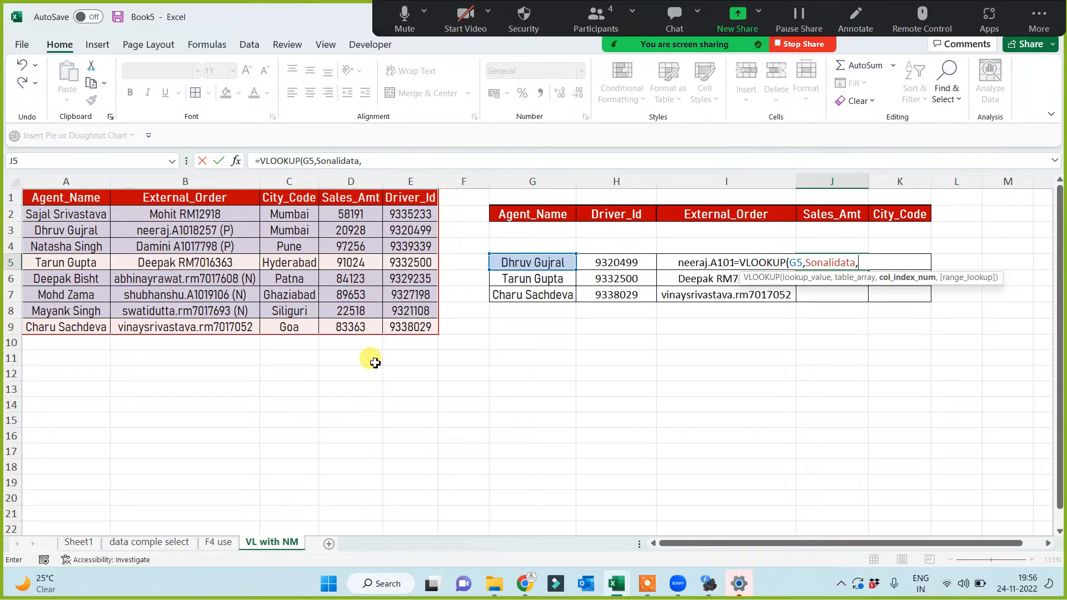
{"action": "type", "text": "4,"}
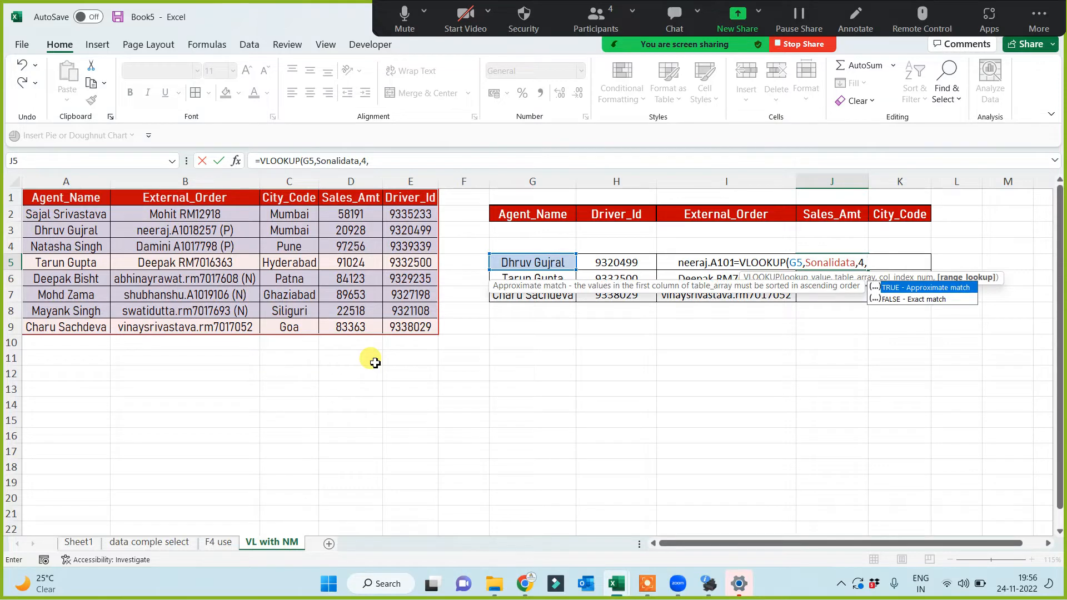
{"action": "type", "text": "0)"}
{"action": "key", "text": "Return"}
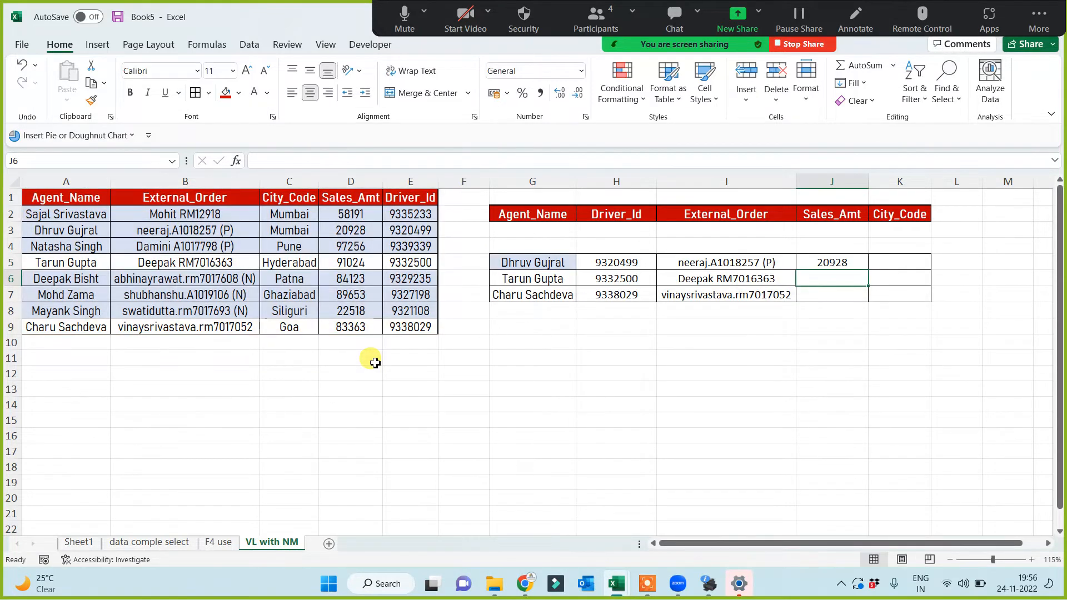
Fill the Sales_Amt lookup formula from J5 down through J7
{"action": "left_click", "coordinate": [865, 267]}
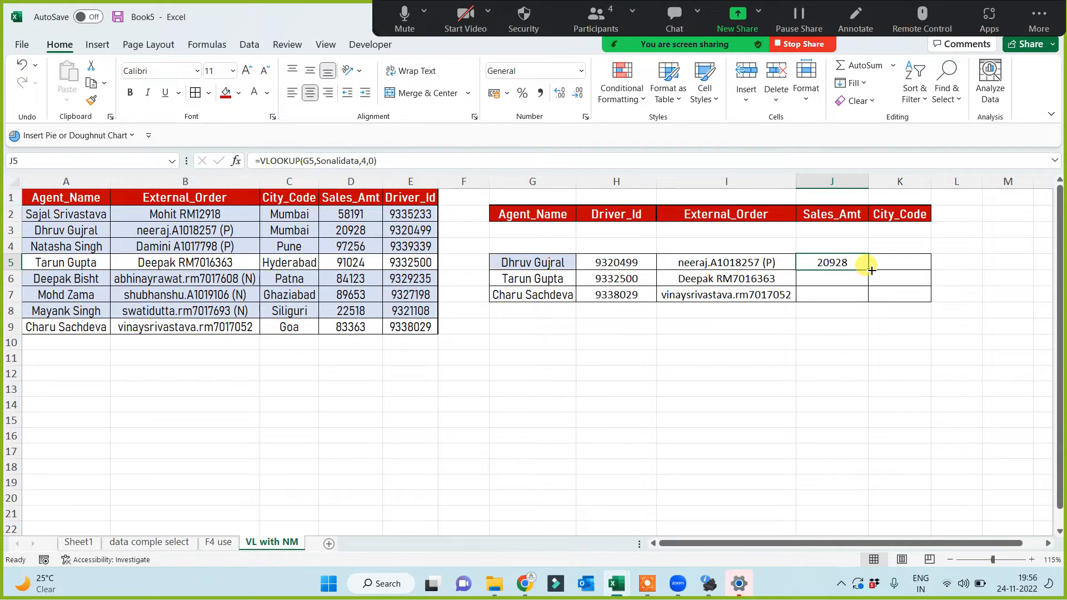
{"action": "double_click", "coordinate": [868, 270]}
{"action": "left_click", "coordinate": [811, 381]}
Begin a VLOOKUP formula in cell K5 under the City_Code header
{"action": "left_click", "coordinate": [895, 256]}
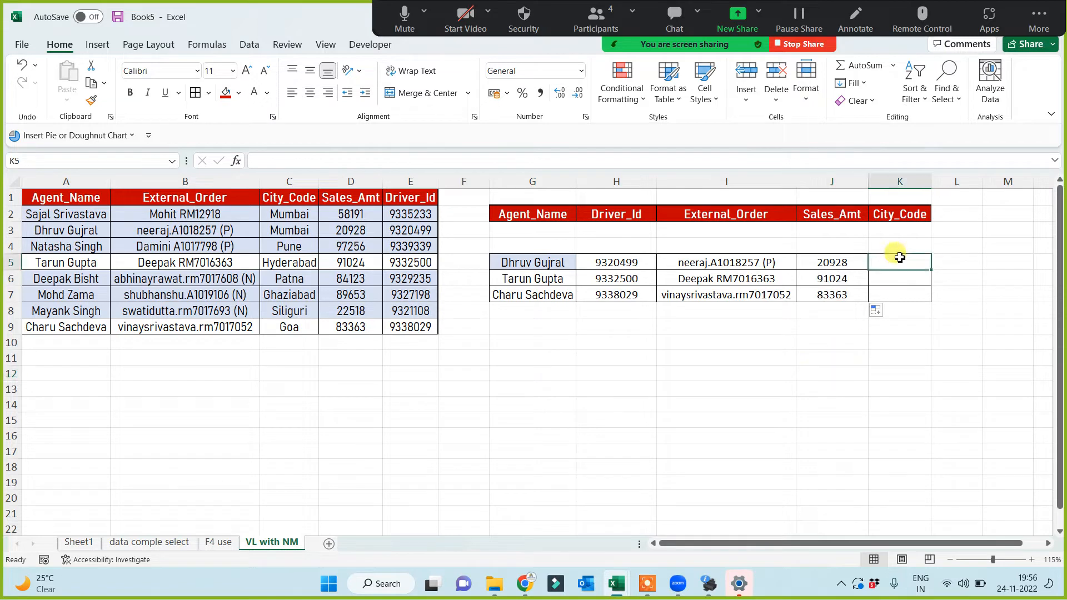
{"action": "type", "text": "=vl"}
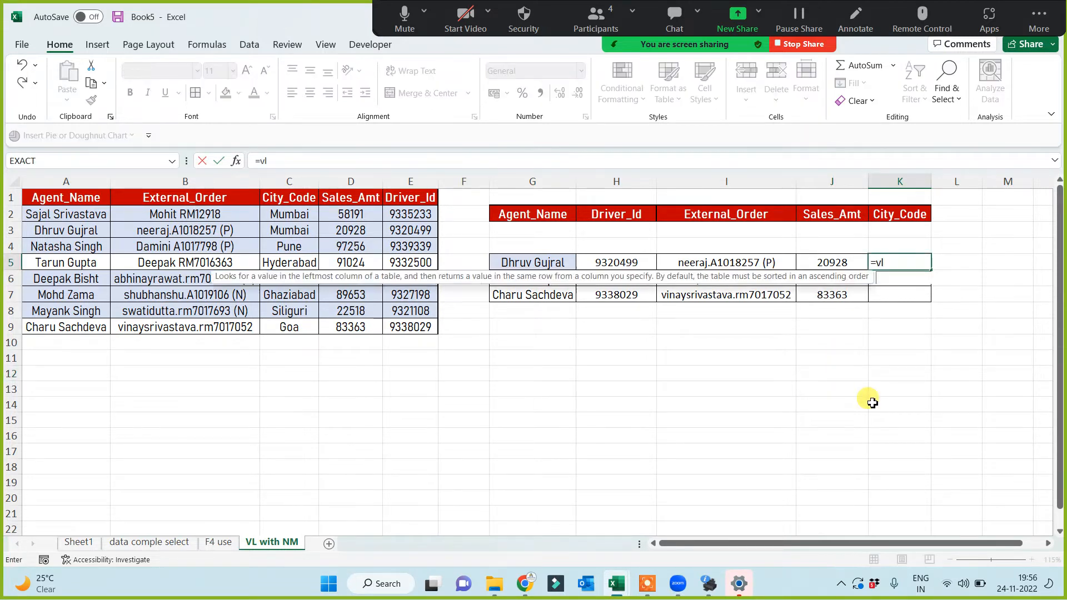
{"action": "key", "text": "Tab"}
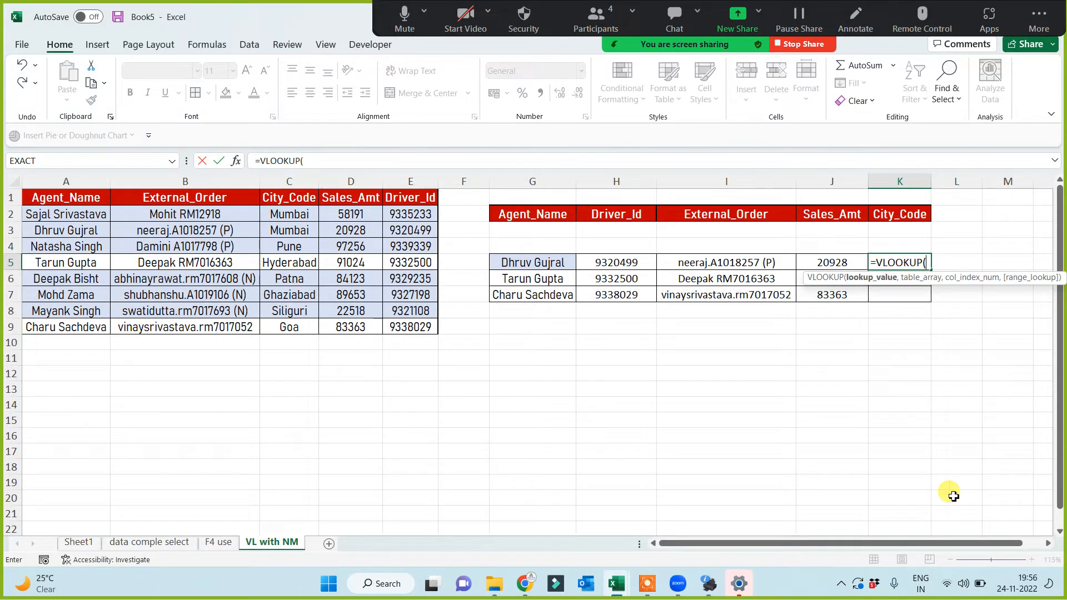
Check the meeting's participant list and dismiss it
{"action": "left_click", "coordinate": [592, 28]}
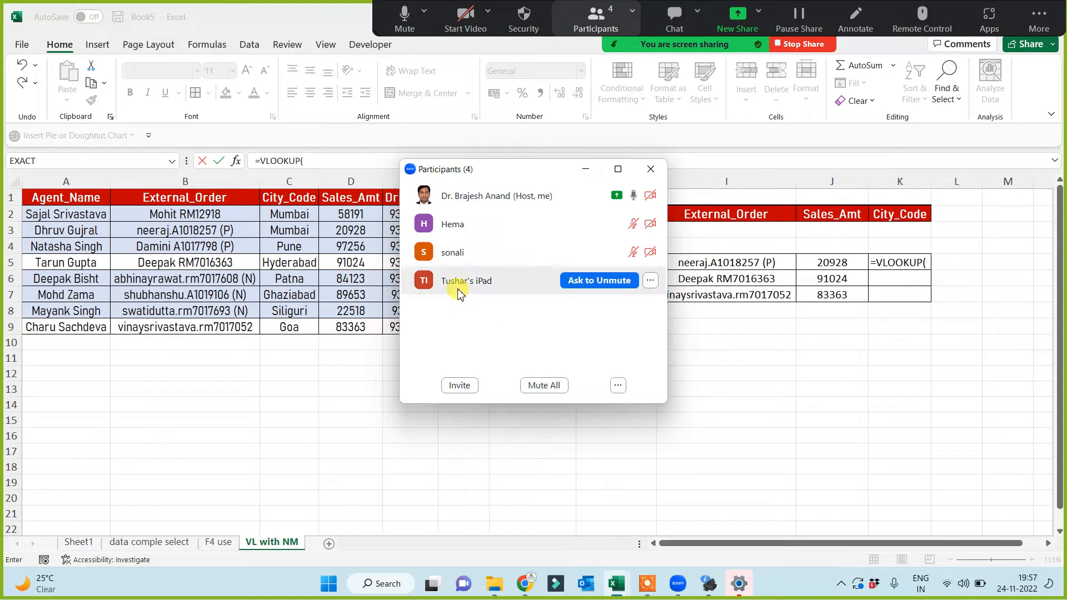
{"action": "left_click", "coordinate": [587, 169]}
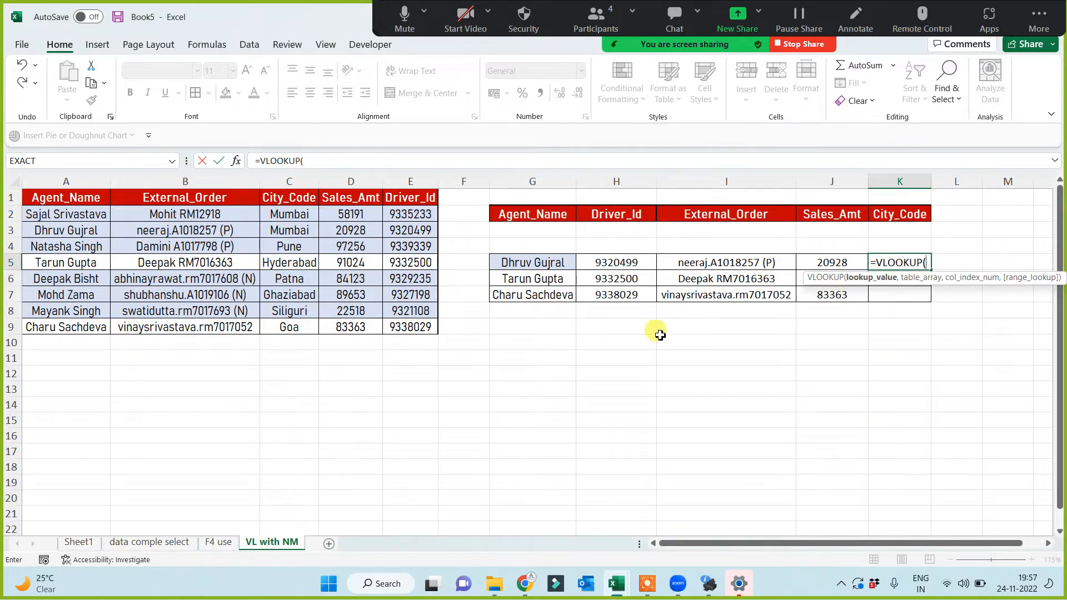
Complete the City_Code lookup in K5 as =VLOOKUP(G5,Sonalidata,3,0) and fill it down through K7
{"action": "left_click", "coordinate": [543, 264]}
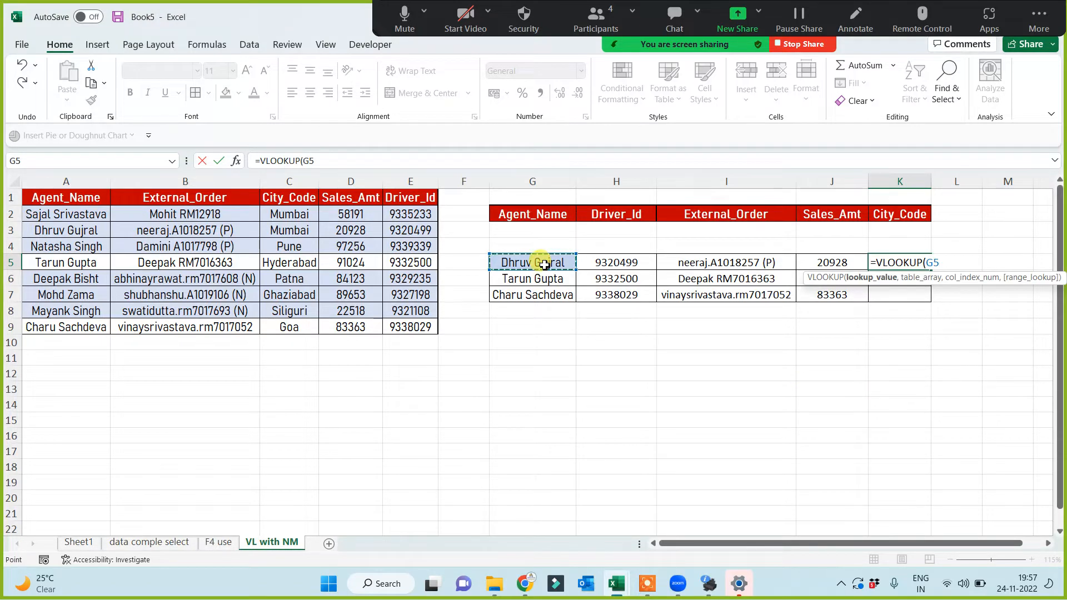
{"action": "type", "text": ","}
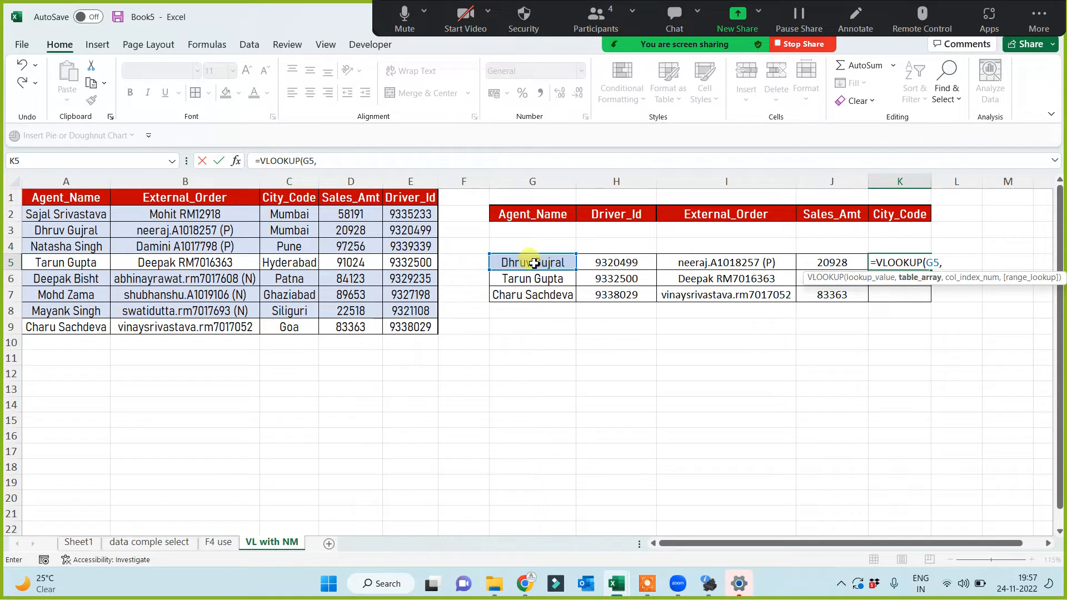
{"action": "type", "text": "soni"}
{"action": "key", "text": "BackSpace"}
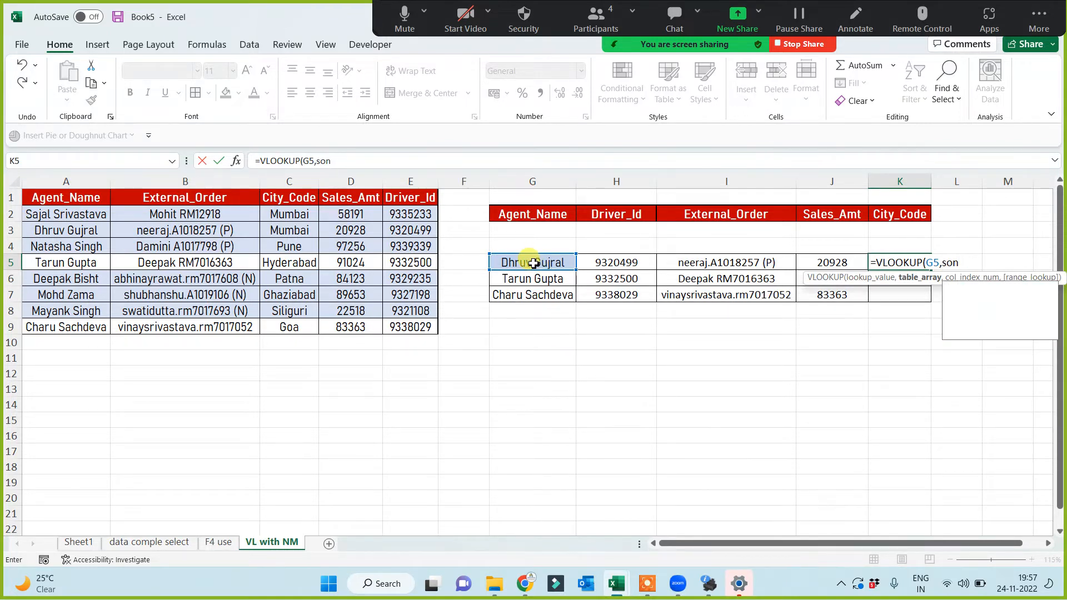
{"action": "type", "text": "a"}
{"action": "key", "text": "Tab"}
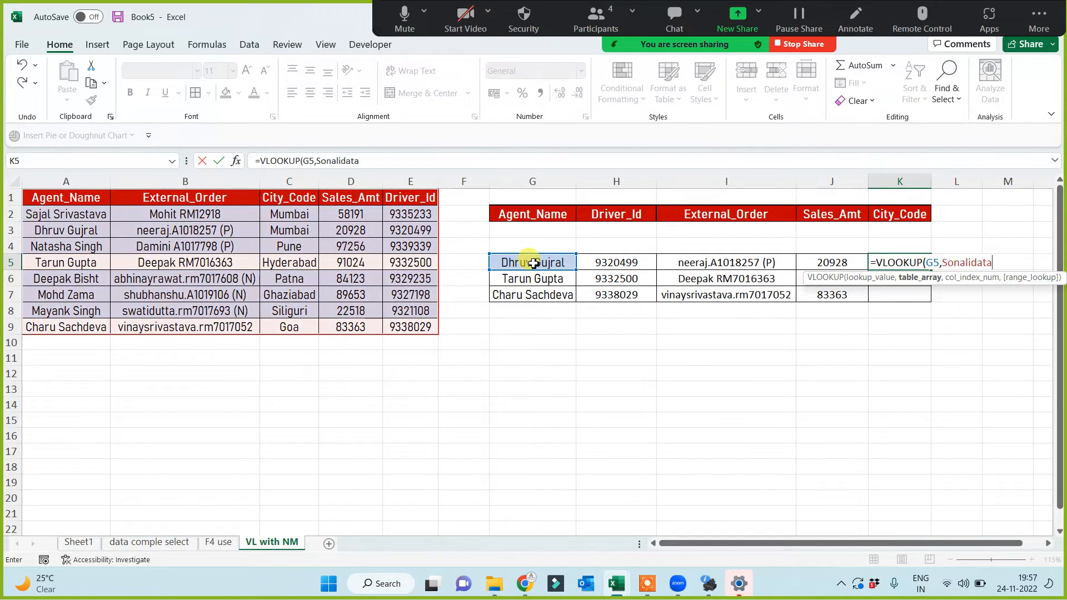
{"action": "type", "text": ","}
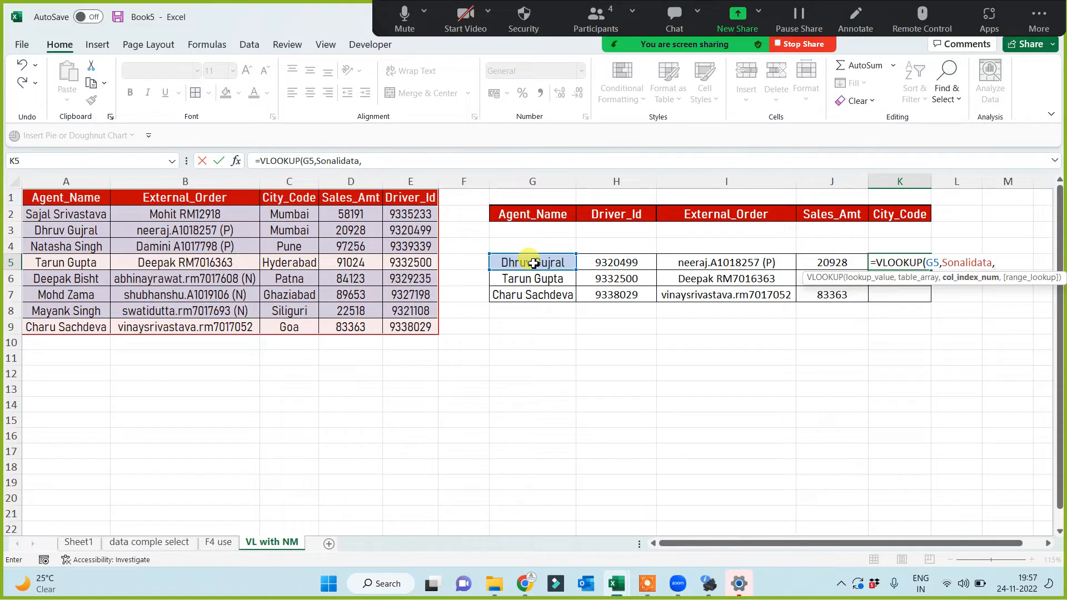
{"action": "type", "text": "3,0)"}
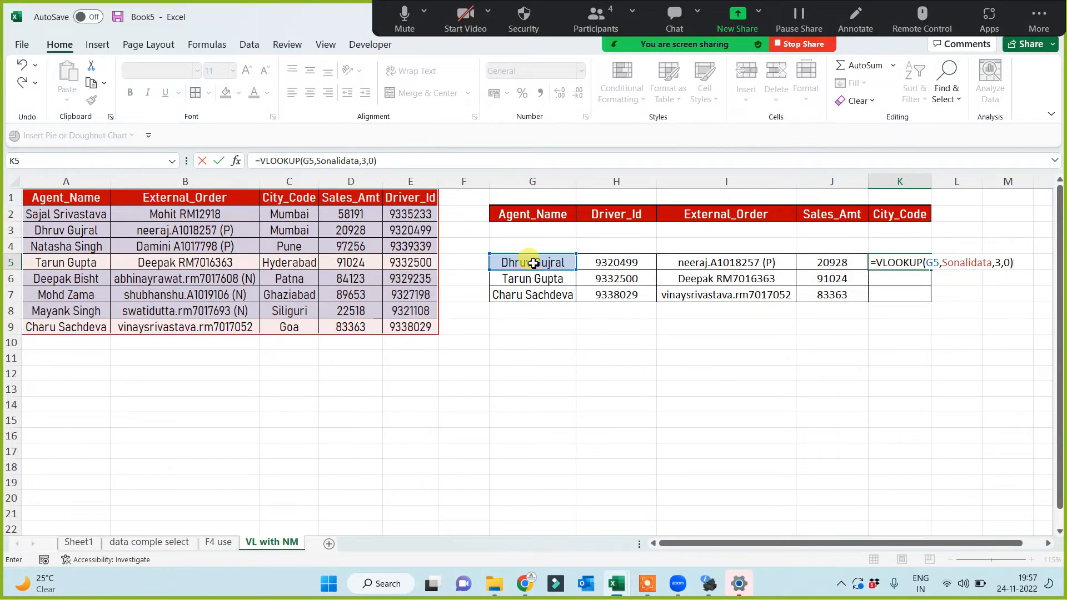
{"action": "key", "text": "ctrl+Return"}
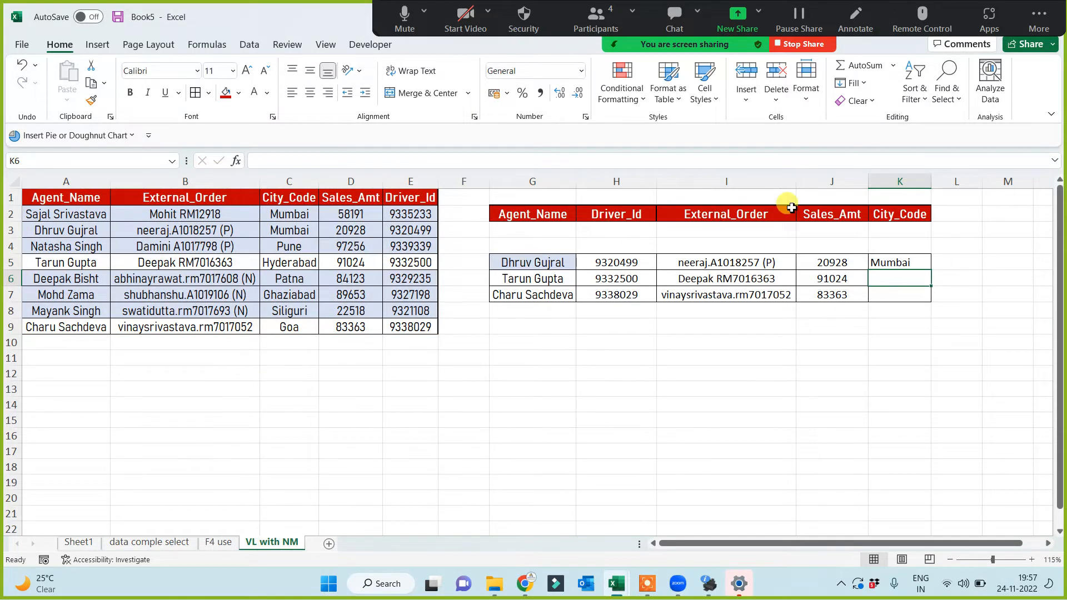
{"action": "double_click", "coordinate": [932, 271]}
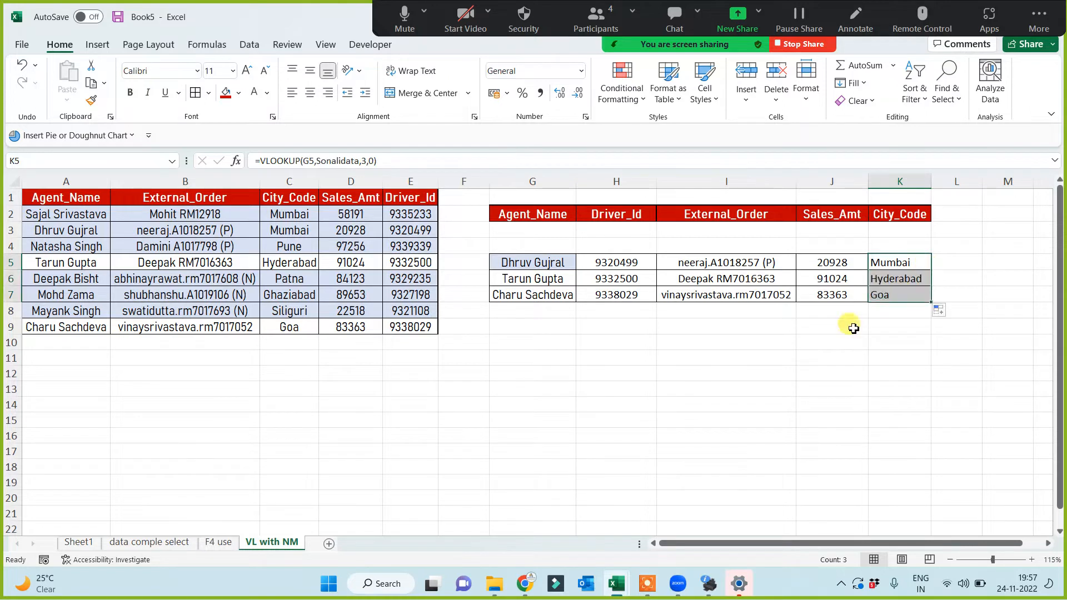
{"action": "left_click", "coordinate": [765, 372]}
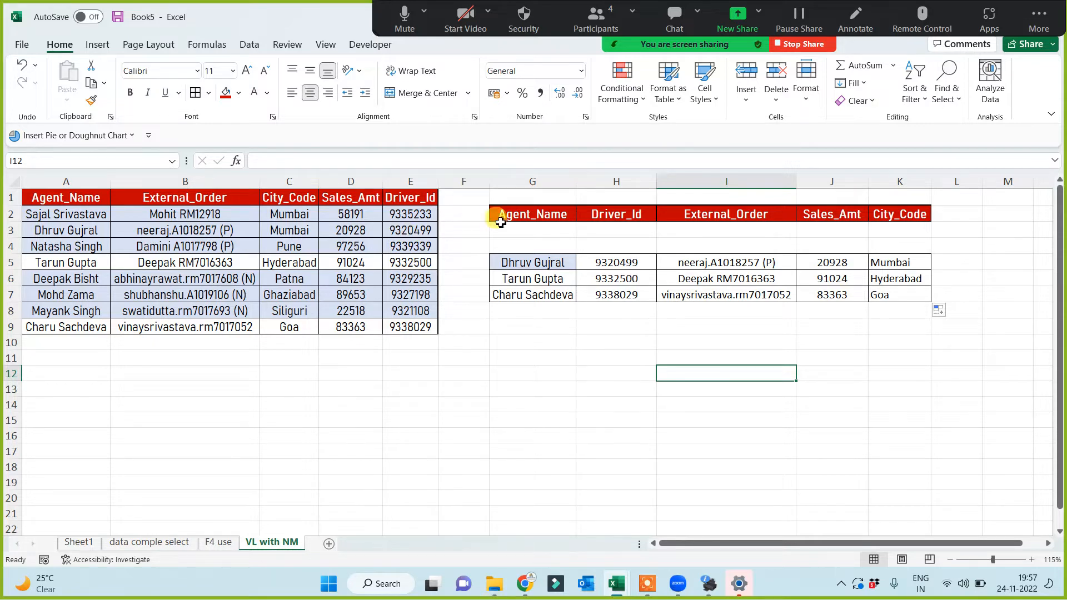
Widen column K to 12.56 and widen column J slightly
{"action": "left_click_drag", "start_coordinate": [936, 182], "coordinate": [950, 182]}
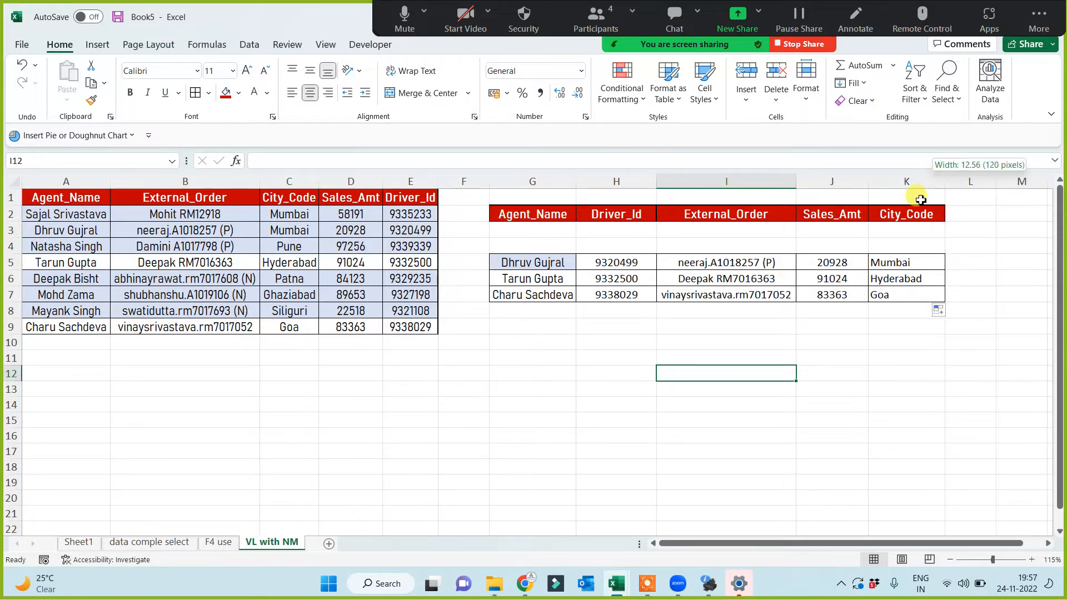
{"action": "left_click_drag", "start_coordinate": [873, 183], "coordinate": [887, 182]}
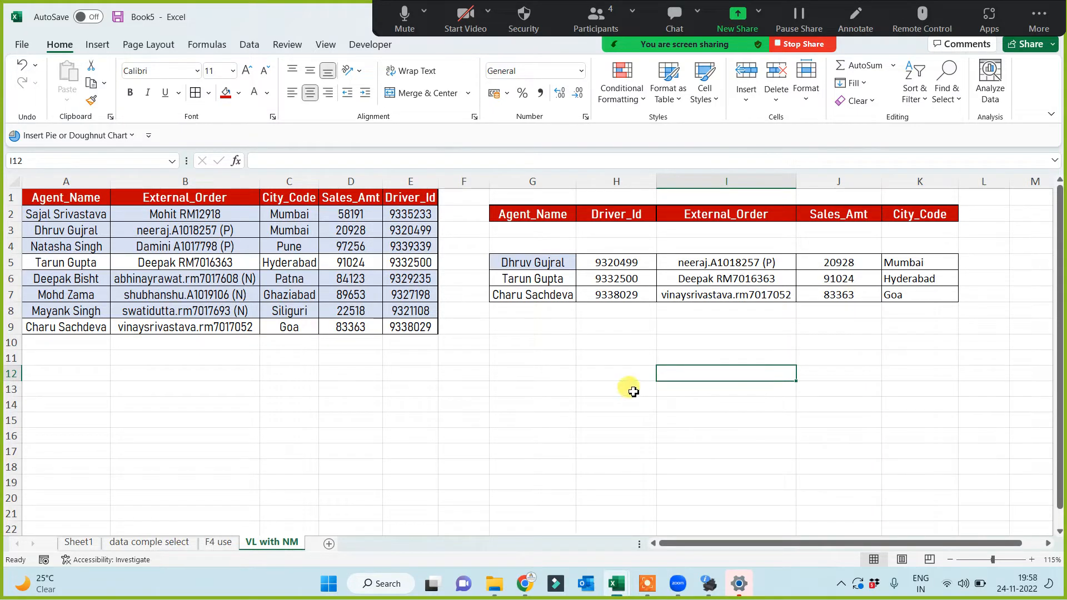
Check the meeting's participant list twice and return to the worksheet
{"action": "left_click", "coordinate": [595, 20]}
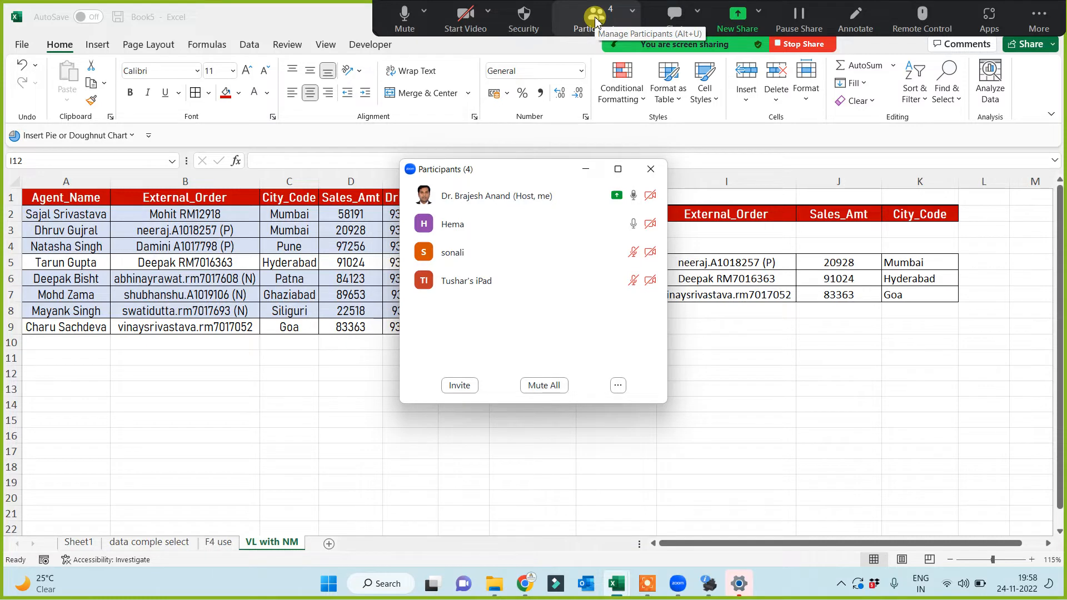
{"action": "left_click", "coordinate": [619, 224]}
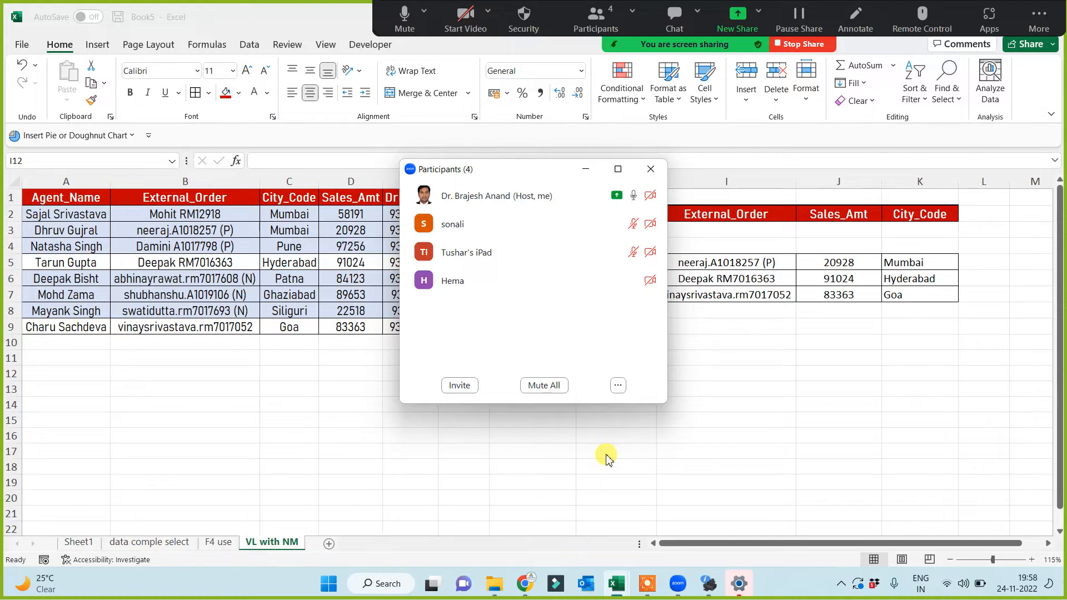
{"action": "left_click", "coordinate": [585, 168]}
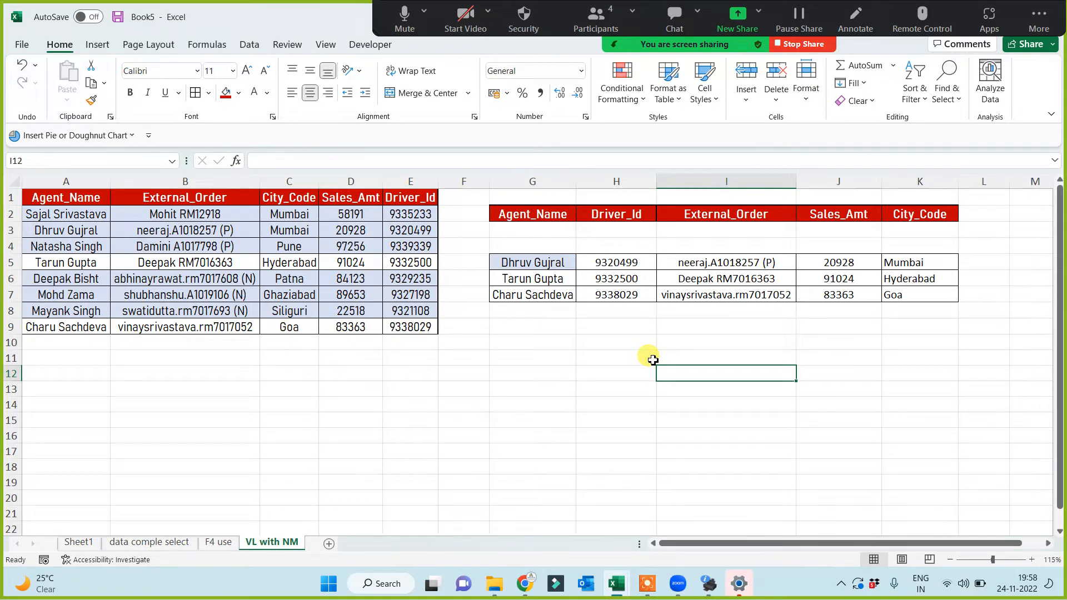
{"action": "left_click", "coordinate": [595, 17]}
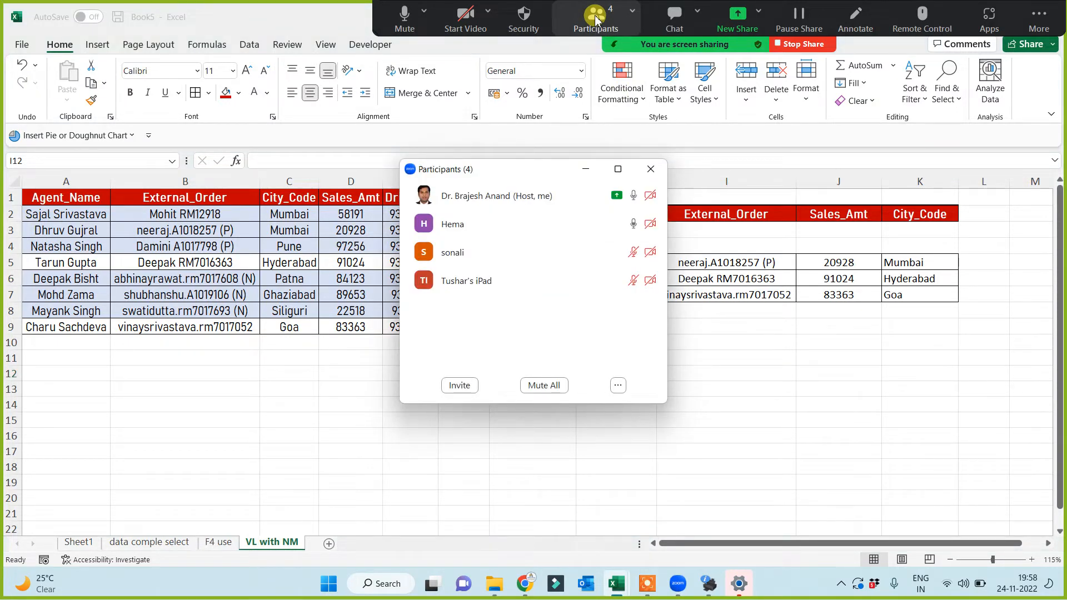
{"action": "left_click", "coordinate": [586, 170]}
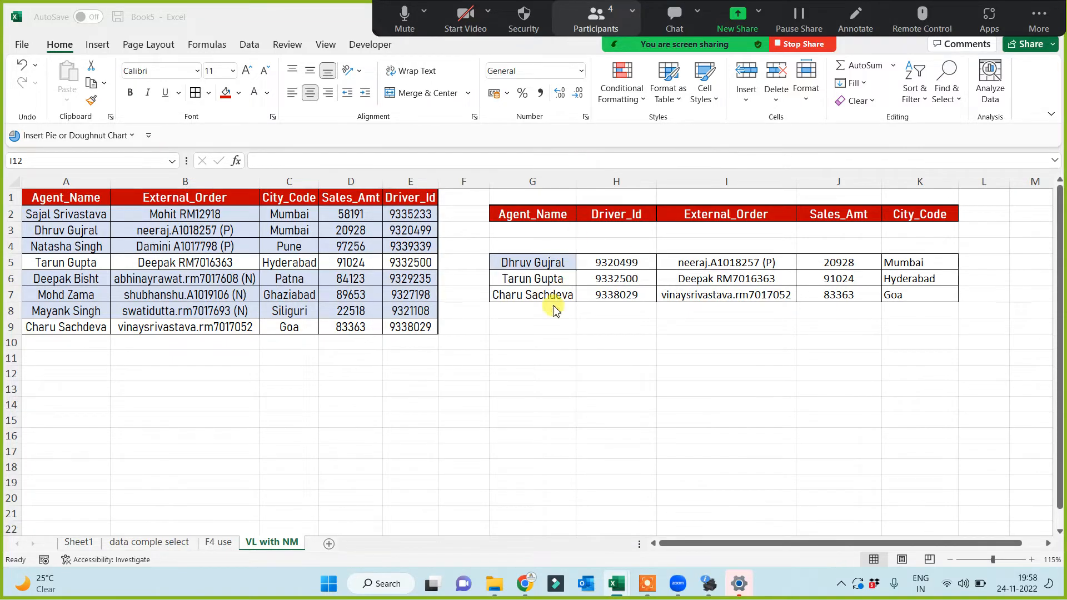
{"action": "left_click", "coordinate": [496, 402]}
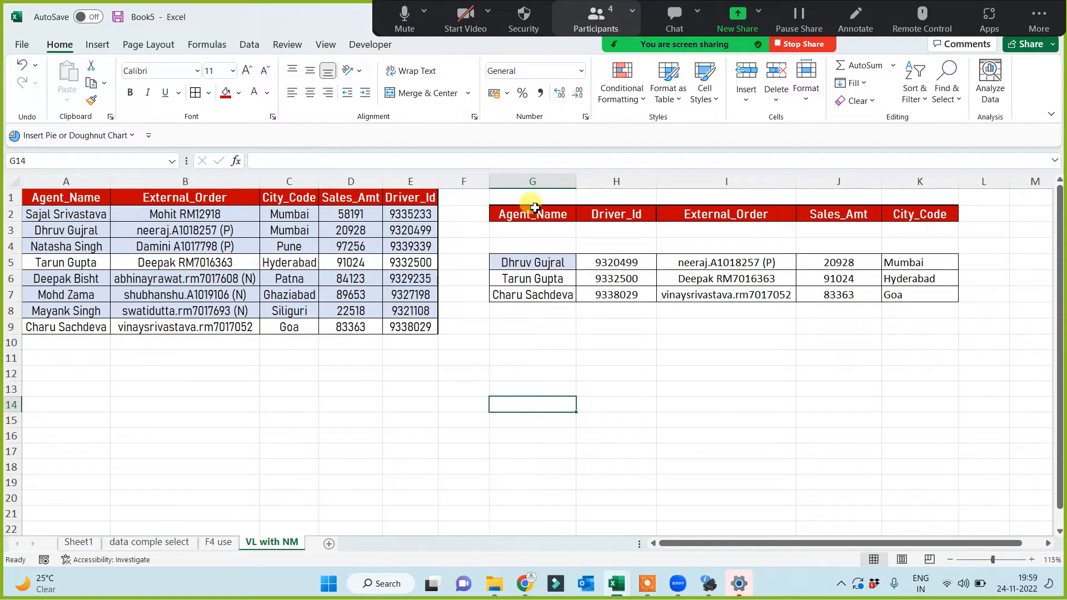
Copy the lookup table G2:K7 and paste it at A1 of a new worksheet
{"action": "left_click_drag", "start_coordinate": [532, 214], "coordinate": [928, 296]}
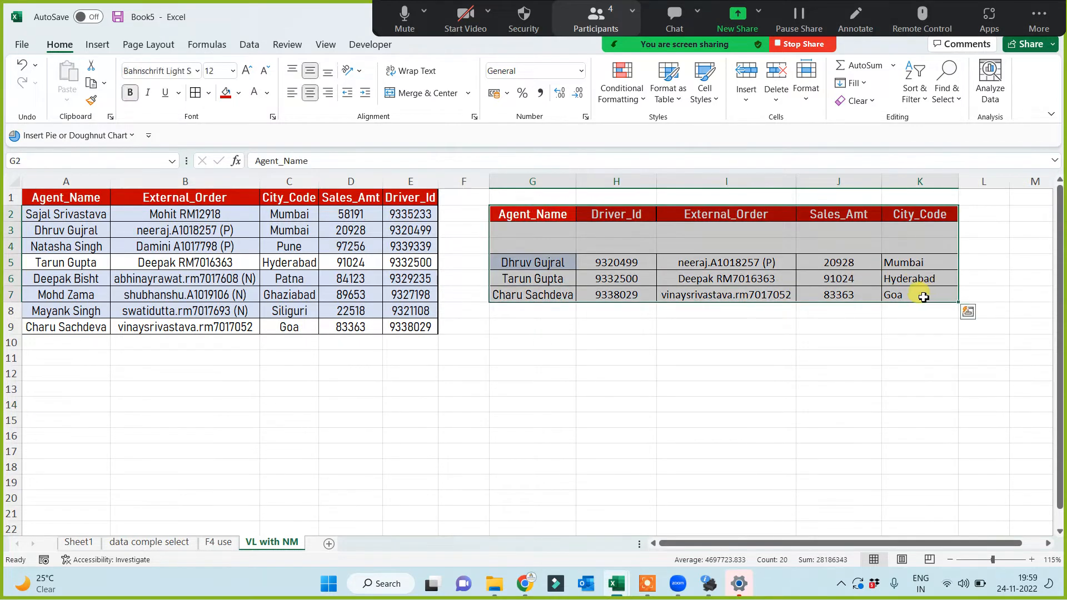
{"action": "key", "text": "ctrl+c"}
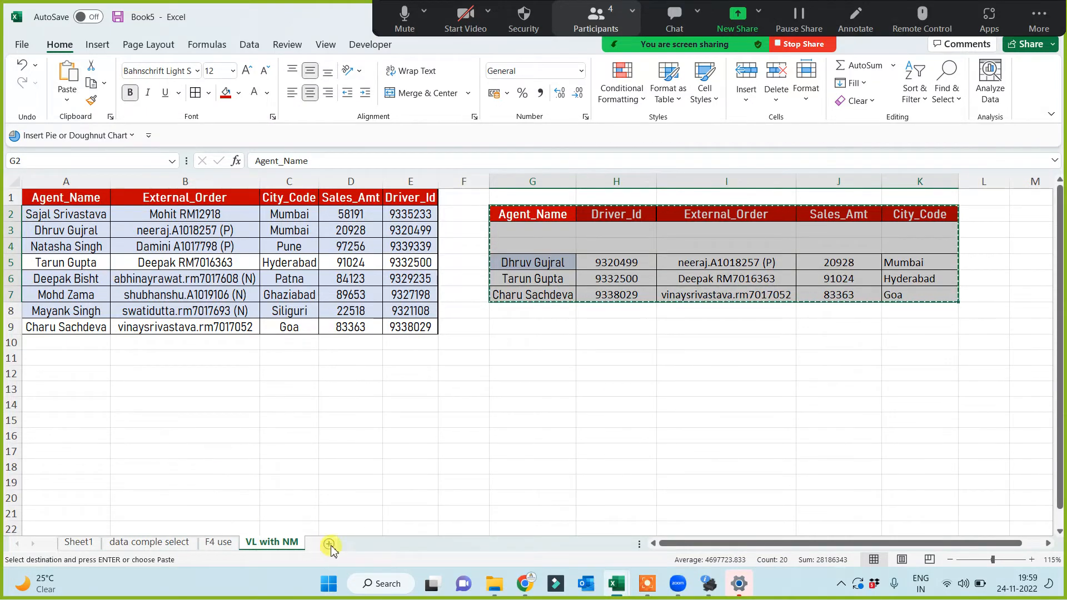
{"action": "left_click", "coordinate": [329, 544]}
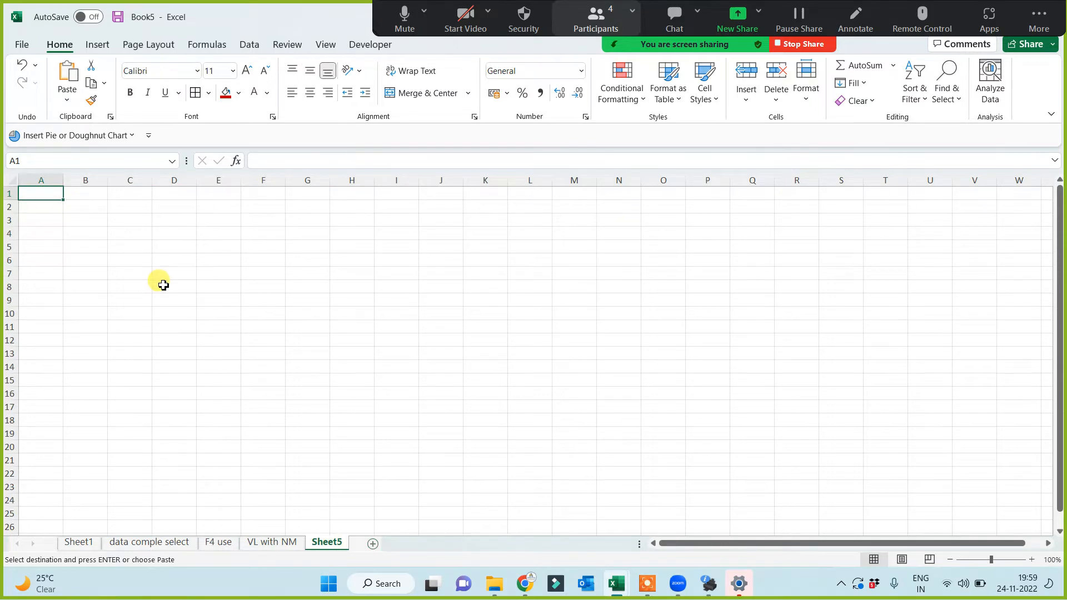
{"action": "key", "text": "ctrl+v"}
Clear the copied lookup formulas from B4:E6 and autofit all column widths on the new sheet
{"action": "scroll", "coordinate": [214, 367], "scroll_direction": "up", "scroll_amount": 3}
{"action": "left_click_drag", "start_coordinate": [116, 261], "coordinate": [341, 308]}
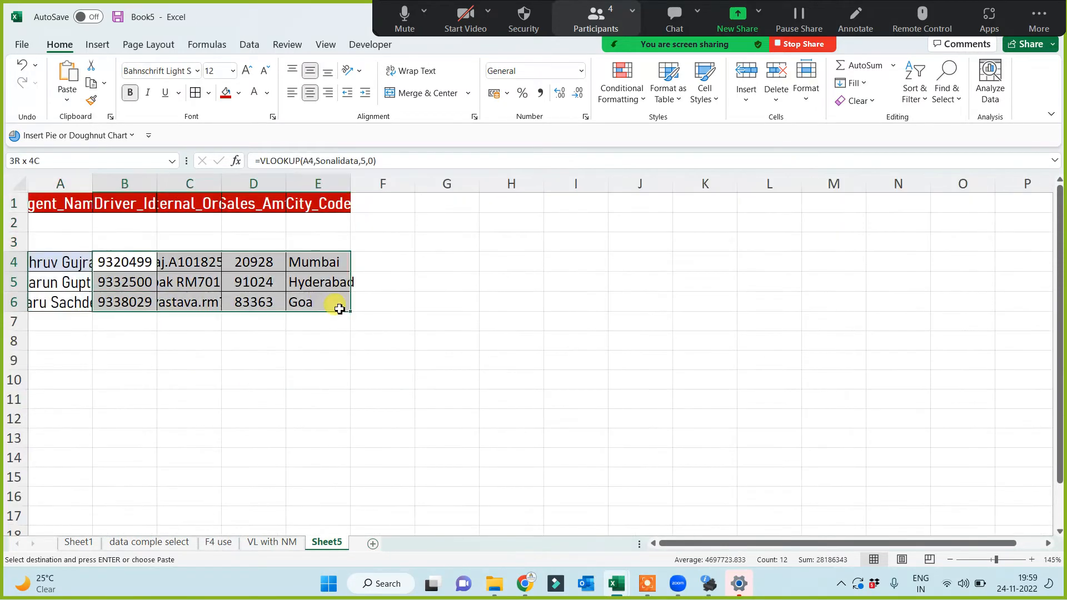
{"action": "key", "text": "Delete"}
{"action": "left_click", "coordinate": [254, 399]}
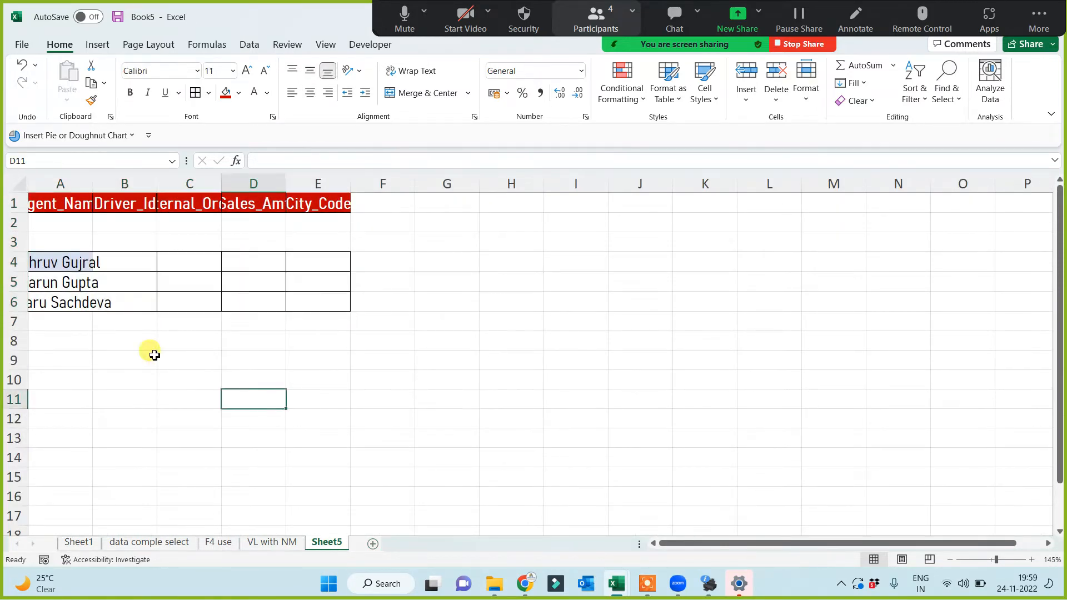
{"action": "left_click", "coordinate": [17, 183]}
{"action": "double_click", "coordinate": [92, 184]}
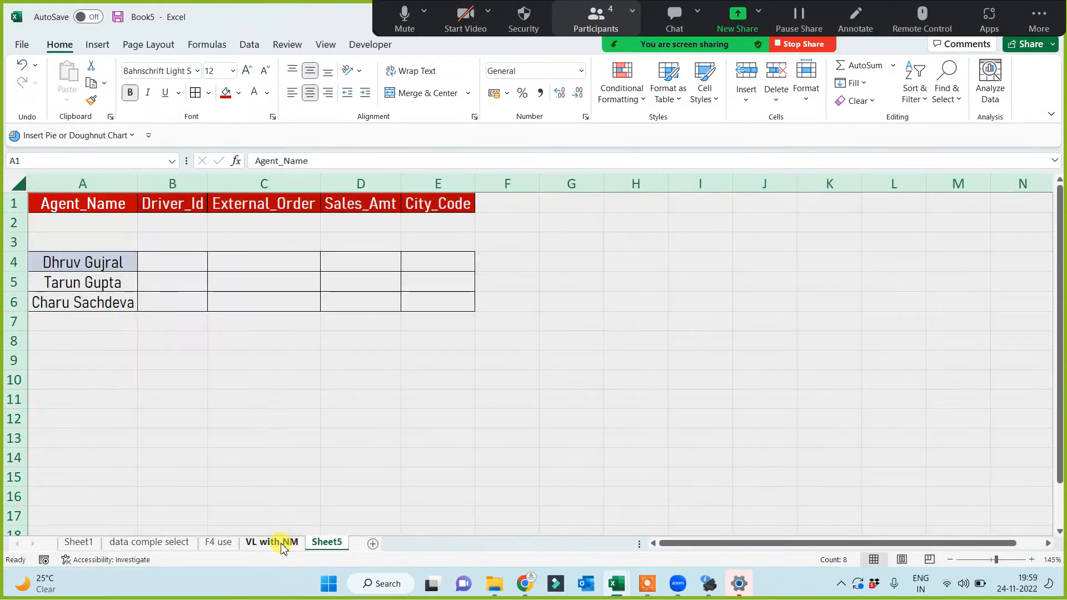
Review the source data on the VL with NM sheet and return to Sheet5
{"action": "left_click", "coordinate": [279, 543]}
{"action": "left_click", "coordinate": [113, 257]}
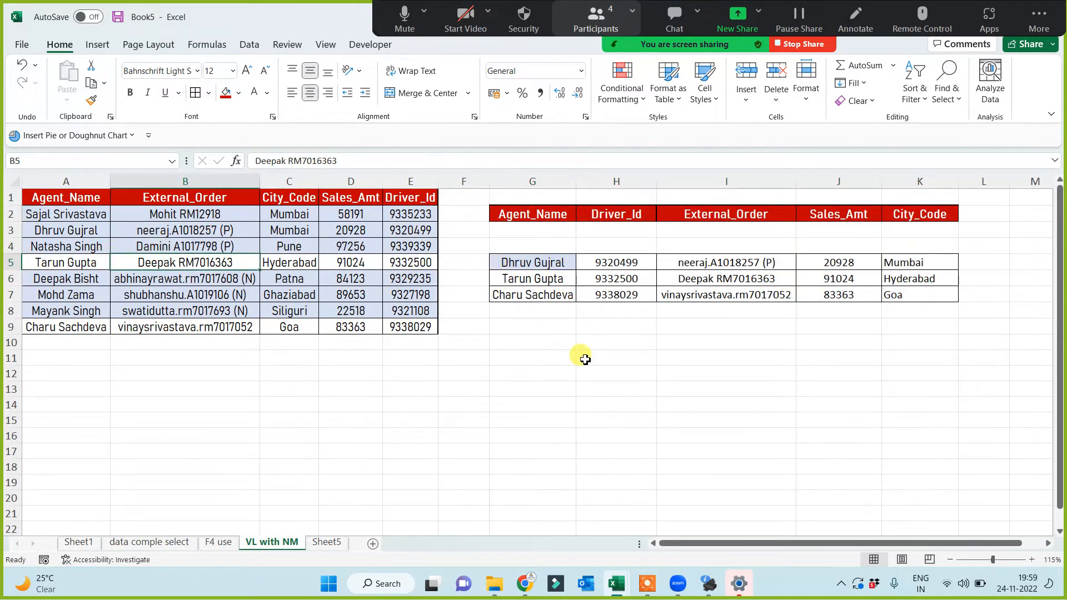
{"action": "left_click", "coordinate": [326, 542]}
{"action": "left_click", "coordinate": [343, 443]}
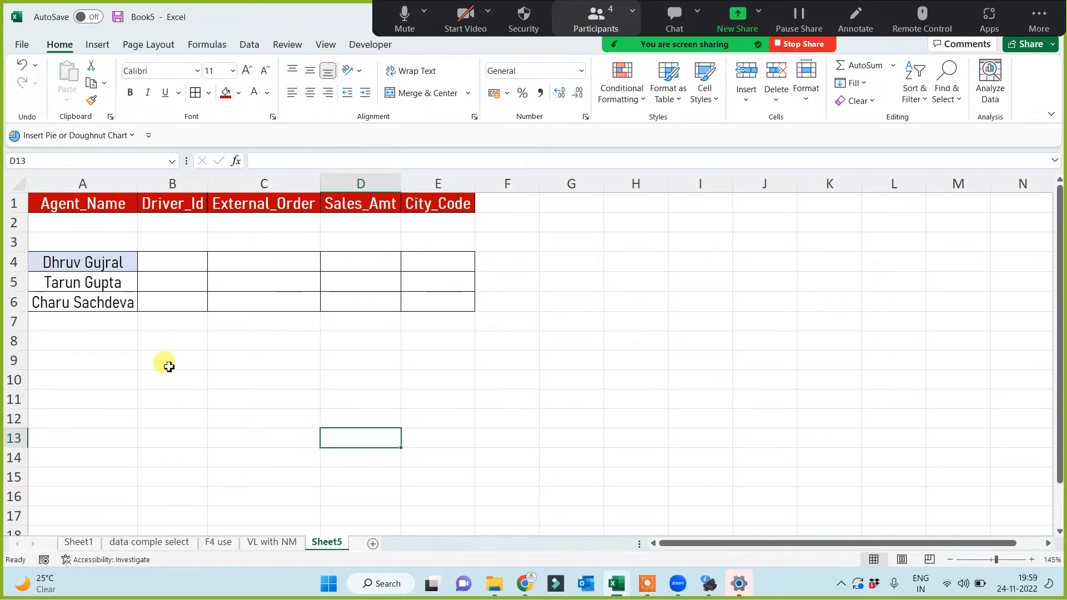
Enter =VLOOKUP(A4,Sonalidata,5,0) in cell B4 of Sheet5 to look up the first agent's driver ID
{"action": "left_click", "coordinate": [175, 265]}
{"action": "type", "text": "=vl"}
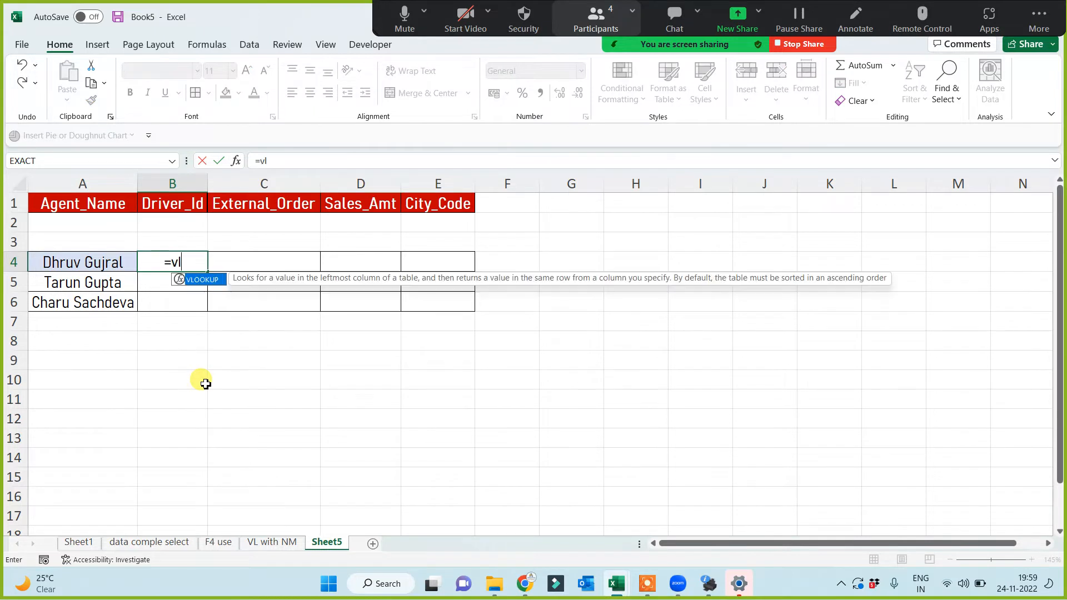
{"action": "key", "text": "Tab"}
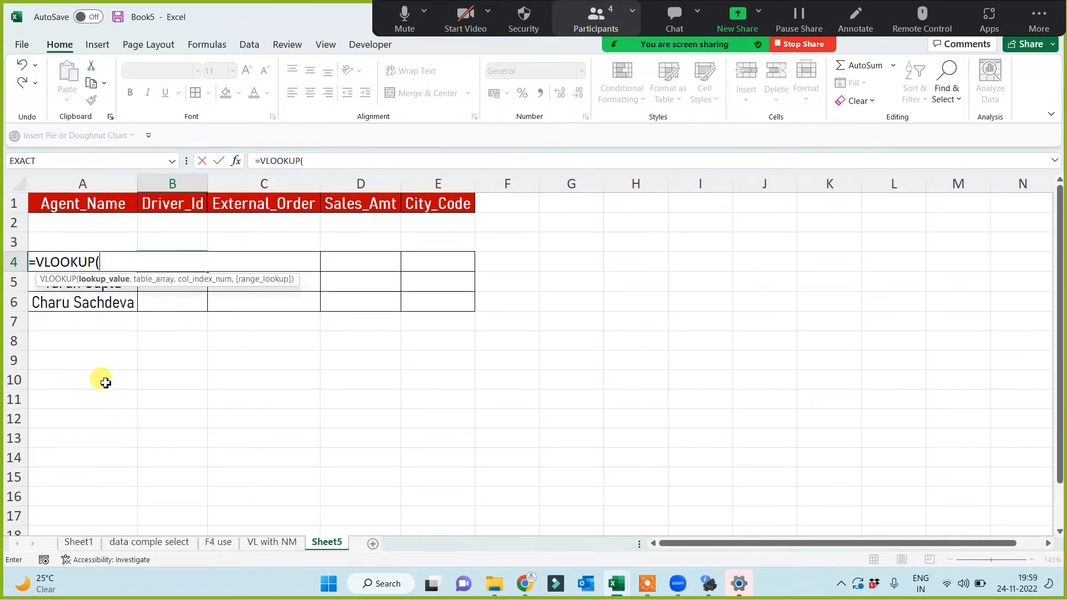
{"action": "key", "text": "Left"}
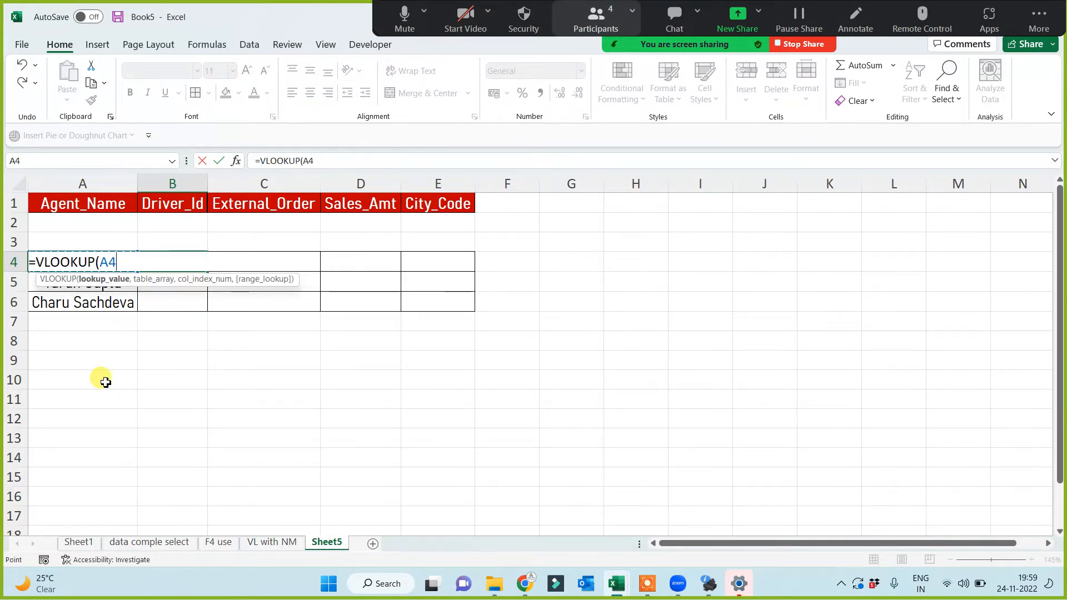
{"action": "type", "text": ",son"}
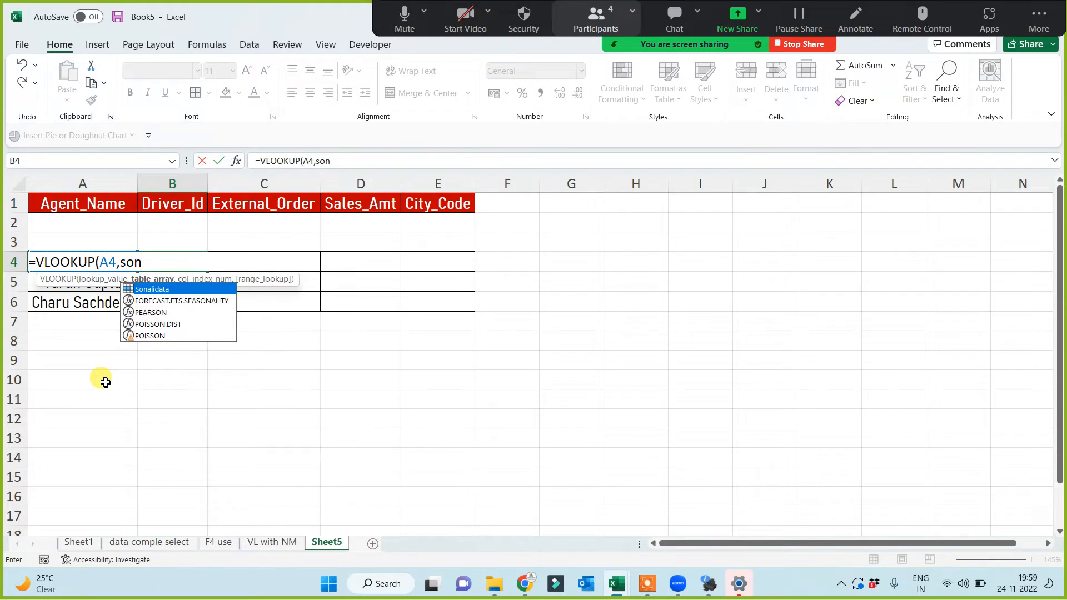
{"action": "key", "text": "Tab"}
{"action": "type", "text": ","}
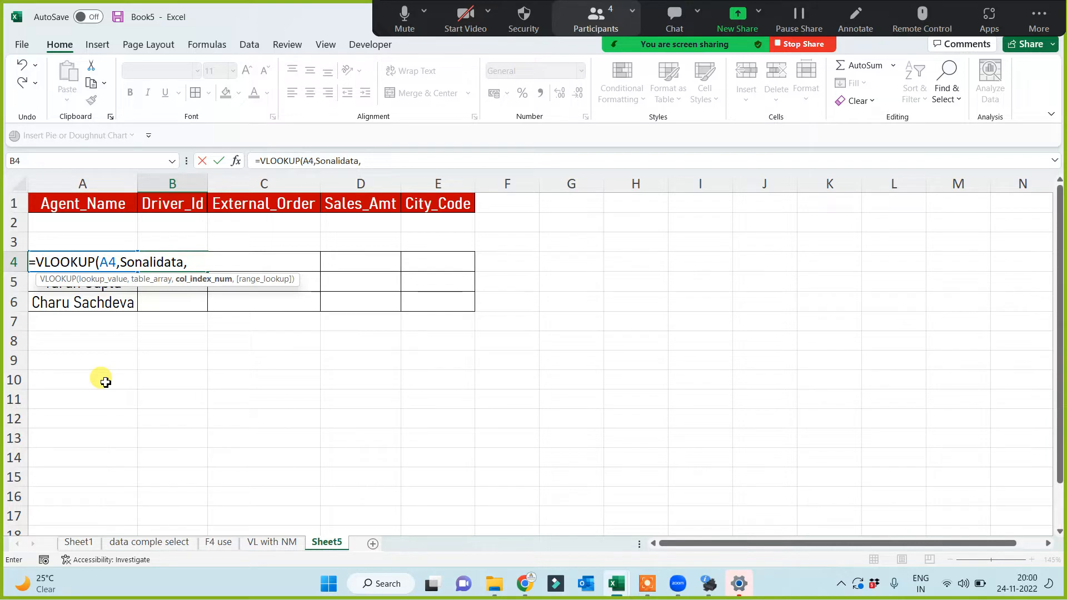
{"action": "type", "text": "5,0)"}
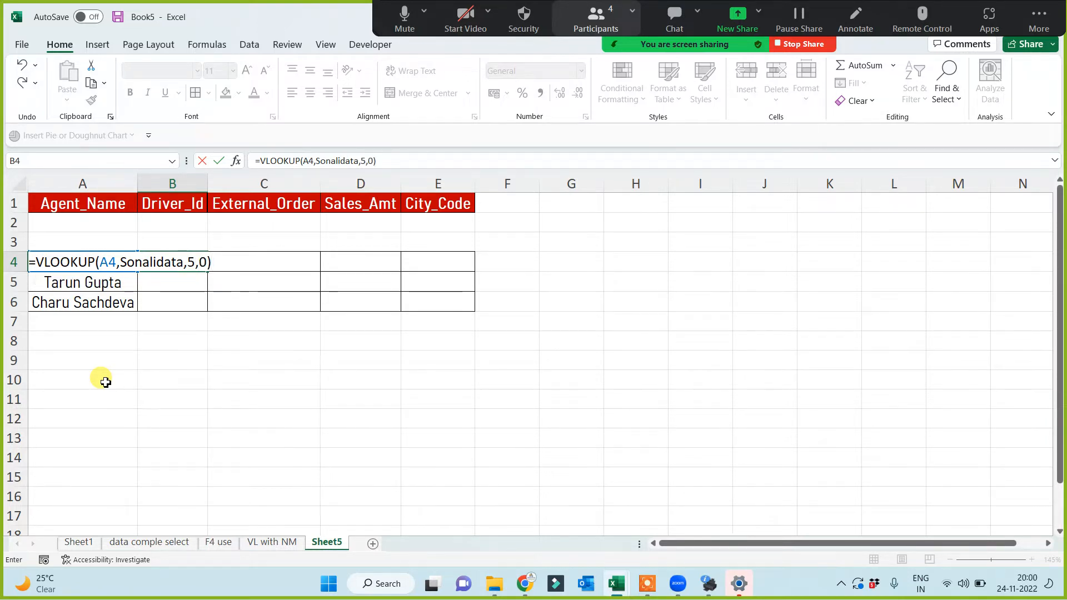
{"action": "key", "text": "Return"}
Fill the Driver_Id lookup formula from B4 down through B6
{"action": "left_click", "coordinate": [189, 262]}
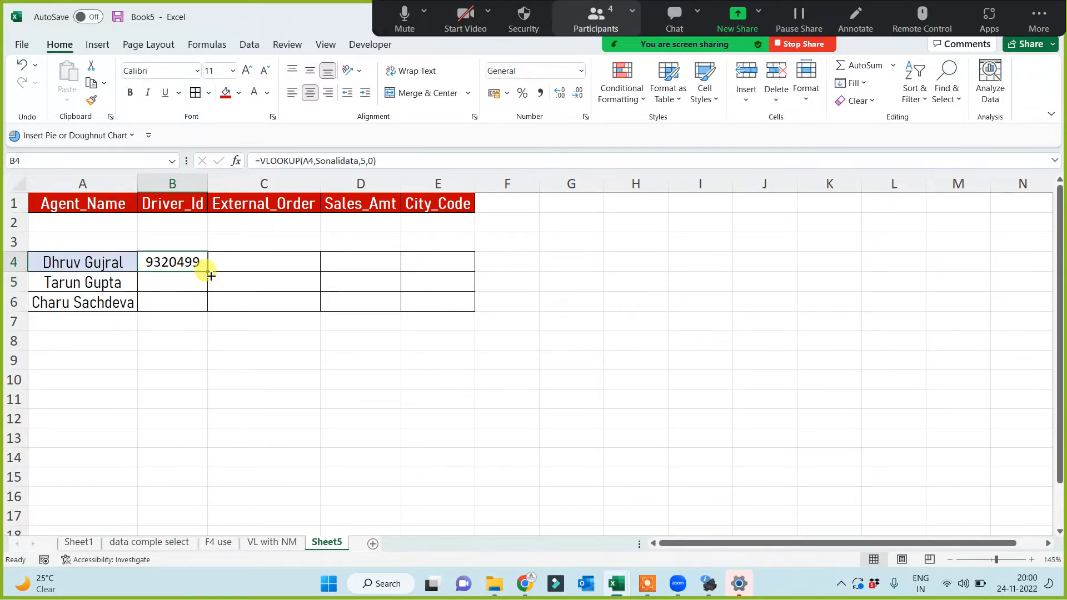
{"action": "double_click", "coordinate": [210, 281]}
{"action": "left_click", "coordinate": [223, 384]}
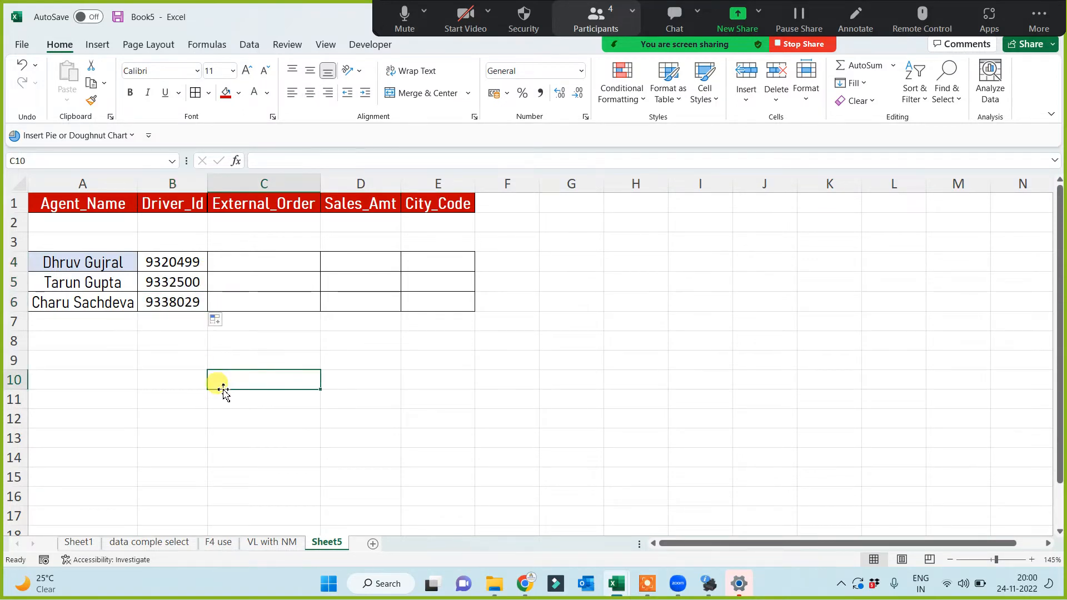
Check the position of the External_Order column in the VL with NM source table and return to Sheet5's External_Order header
{"action": "left_click", "coordinate": [270, 542]}
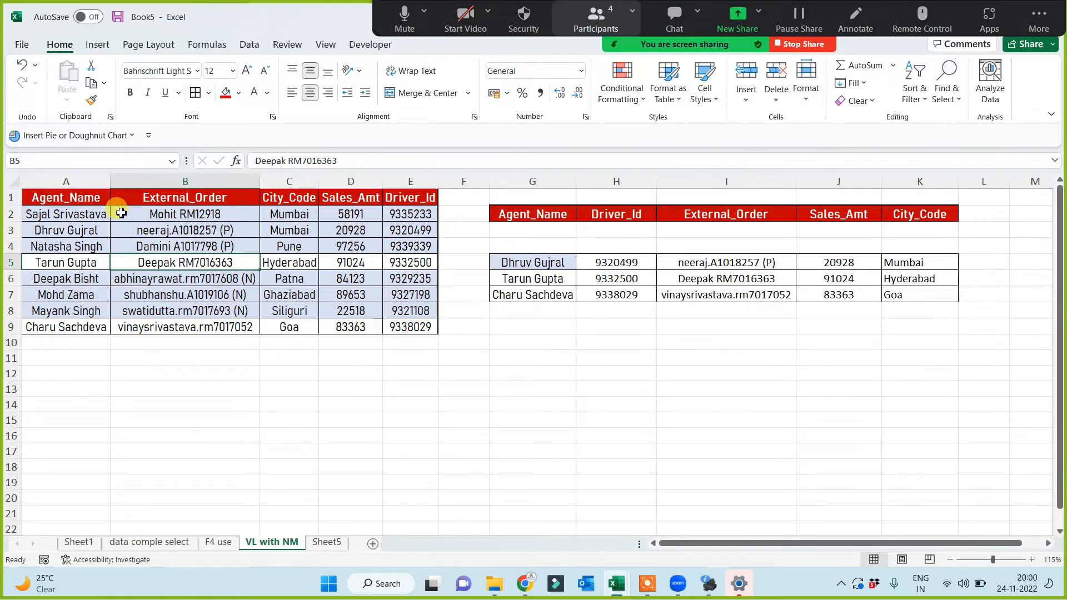
{"action": "left_click", "coordinate": [328, 541]}
{"action": "left_click", "coordinate": [240, 204]}
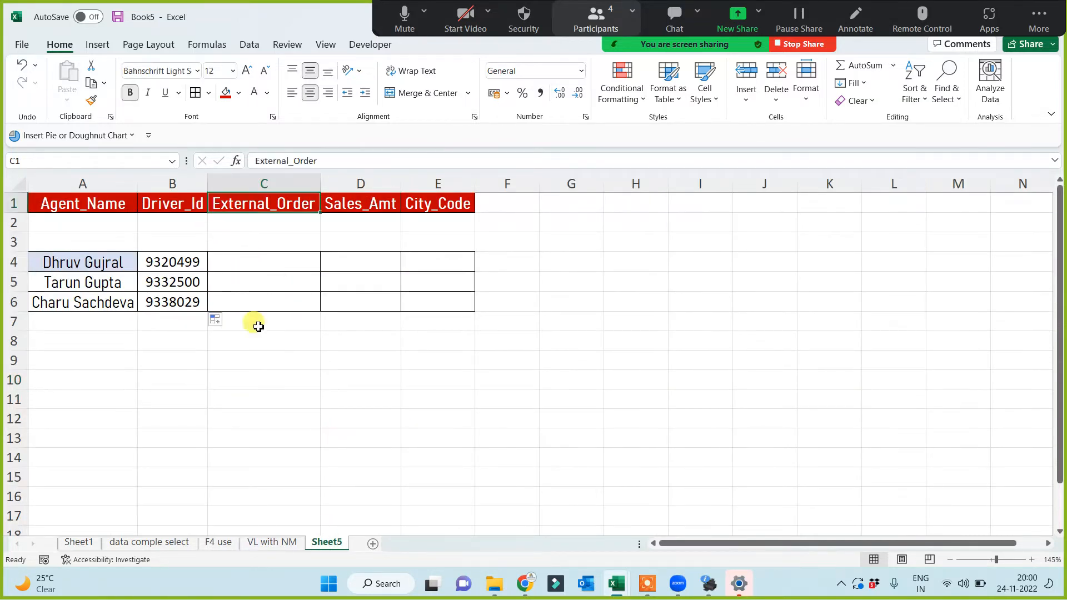
Check the External_Order column in the VL with NM sheet, and enter =VLOOKUP(A4,Sonalidata,2,0) in cell C4 of Sheet5
{"action": "left_click", "coordinate": [270, 543]}
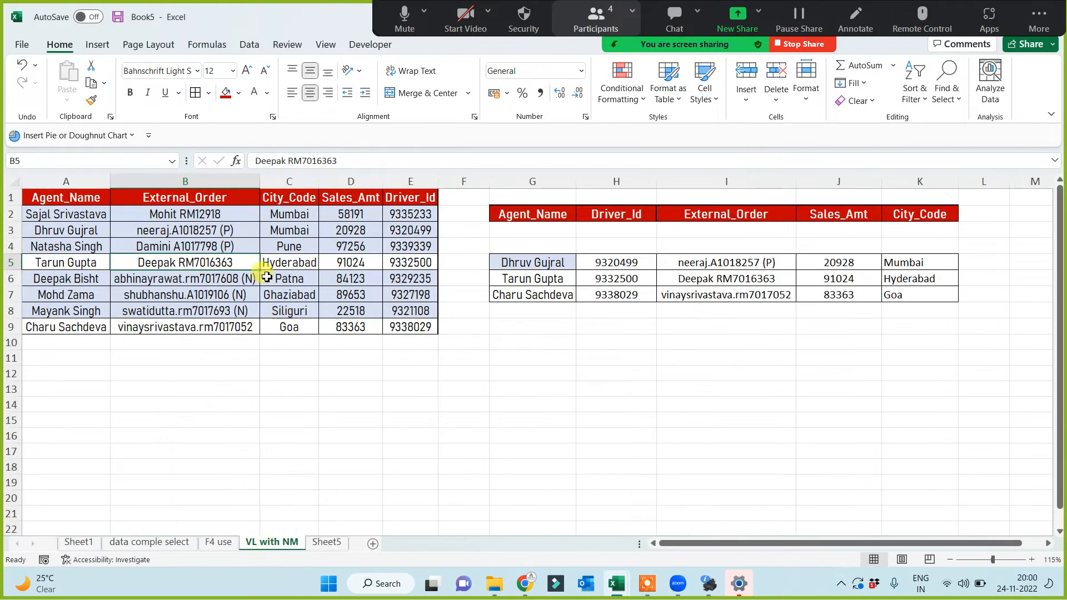
{"action": "left_click", "coordinate": [328, 541]}
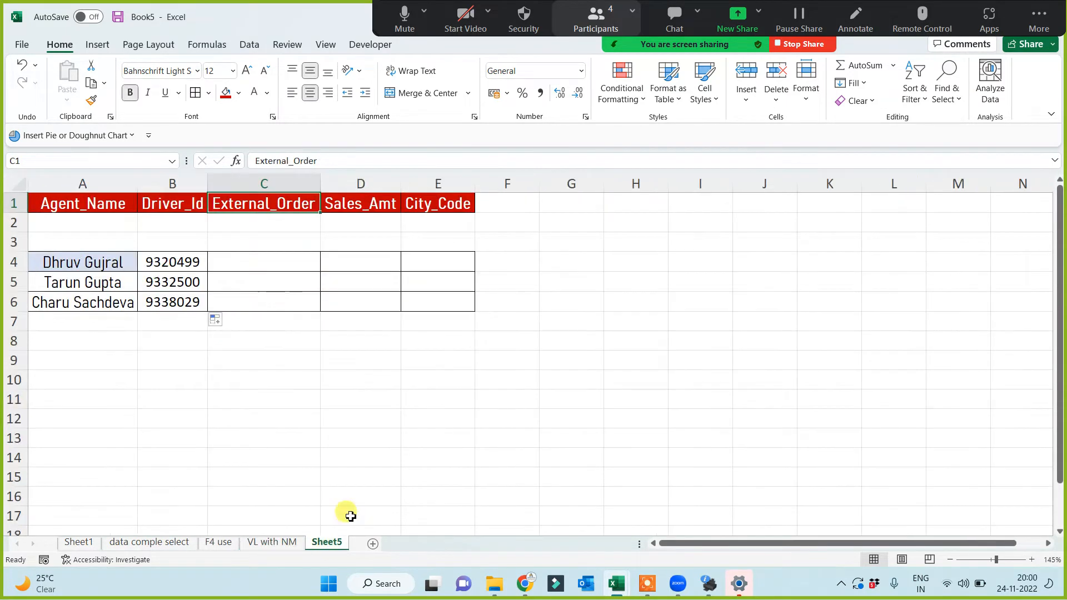
{"action": "left_click", "coordinate": [246, 261]}
{"action": "type", "text": "=vl"}
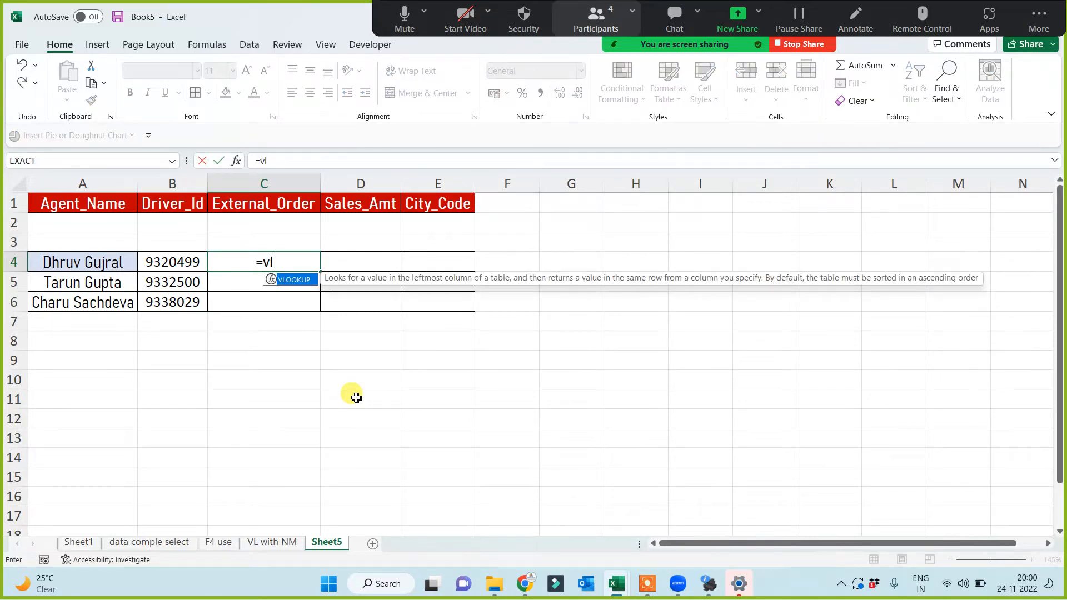
{"action": "key", "text": "Tab"}
{"action": "left_click", "coordinate": [96, 264]}
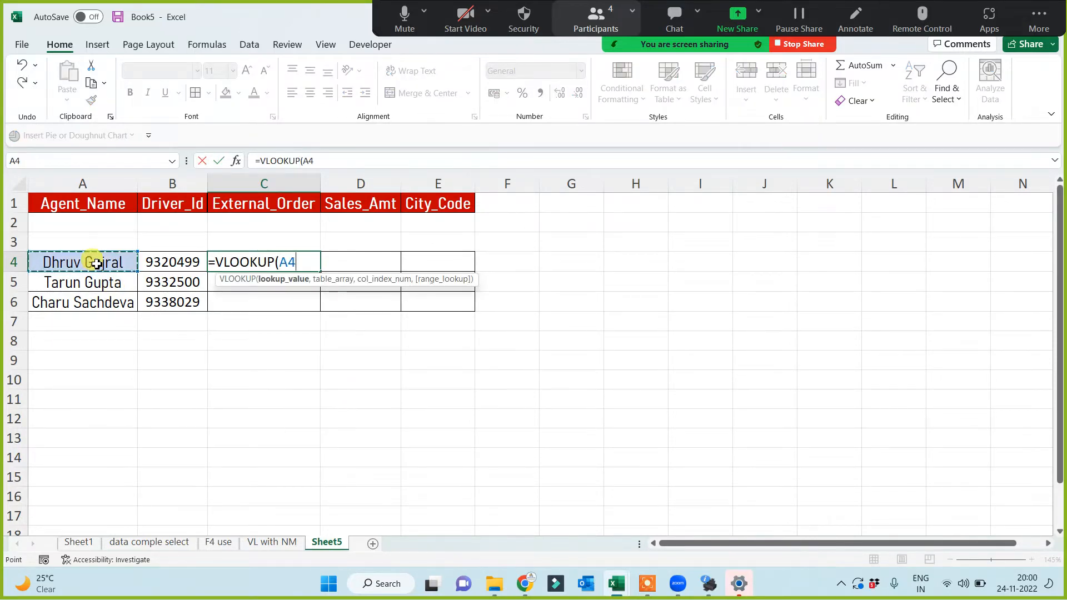
{"action": "type", "text": ",sonal"}
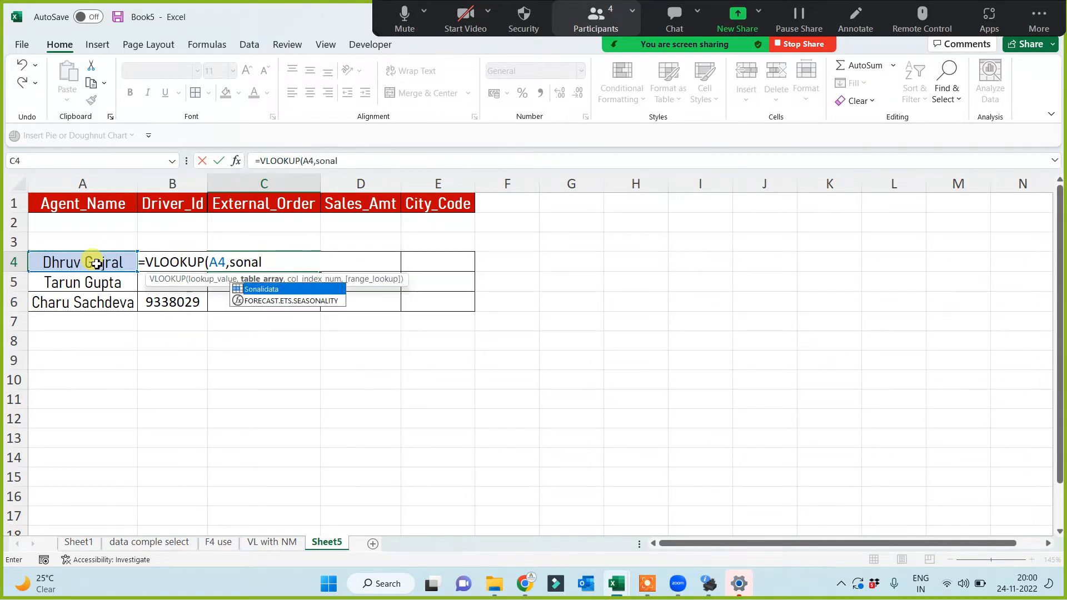
{"action": "key", "text": "Tab"}
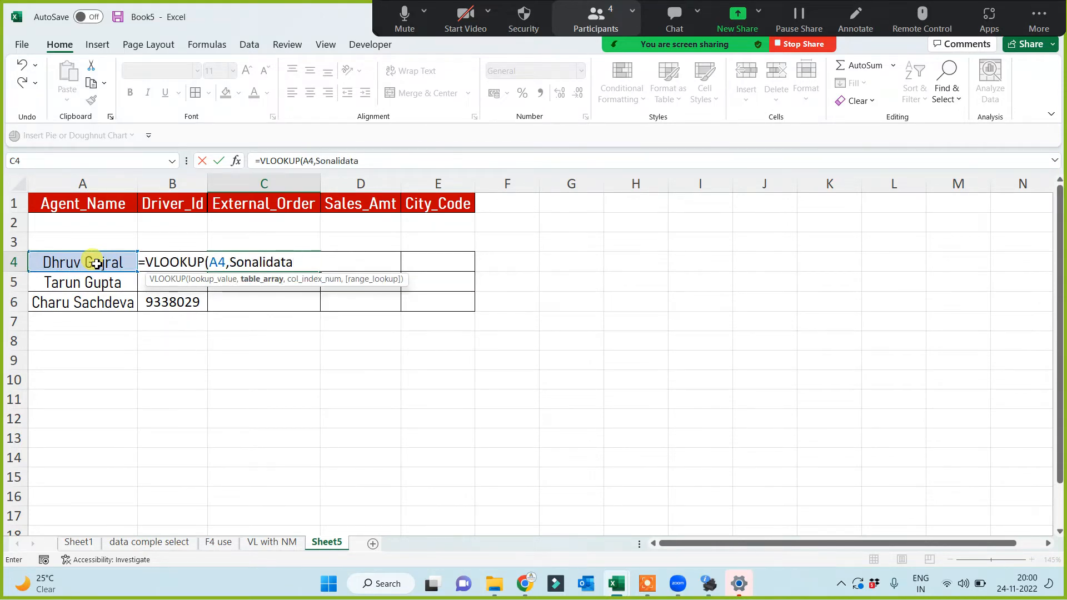
{"action": "type", "text": ",2,0)"}
{"action": "key", "text": "Return"}
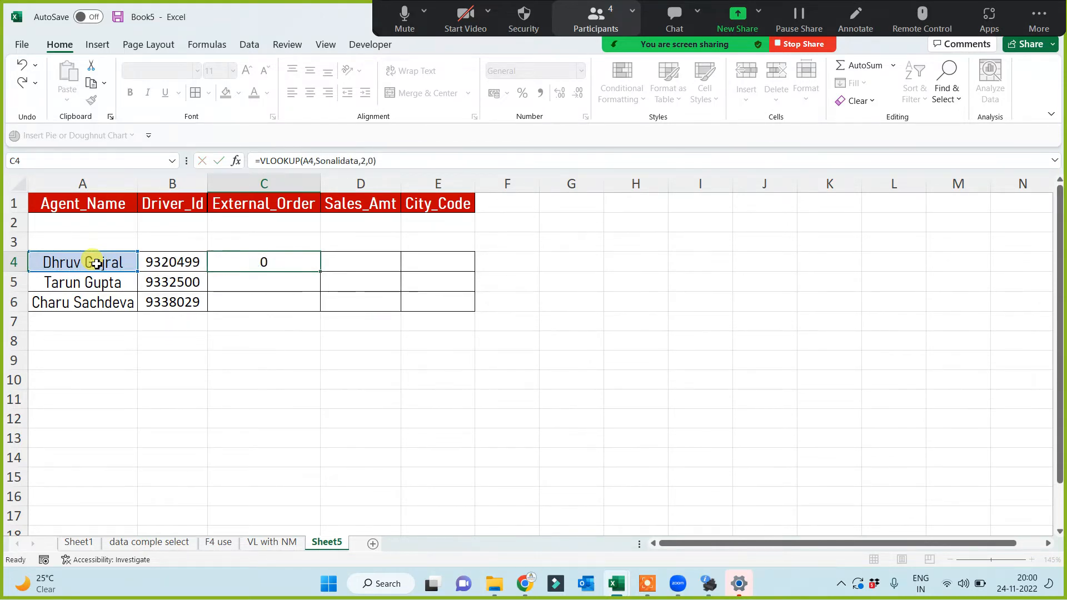
Fill the External_Order lookup formula from C4 down through C6 and widen column C to fit the results
{"action": "left_click", "coordinate": [305, 267]}
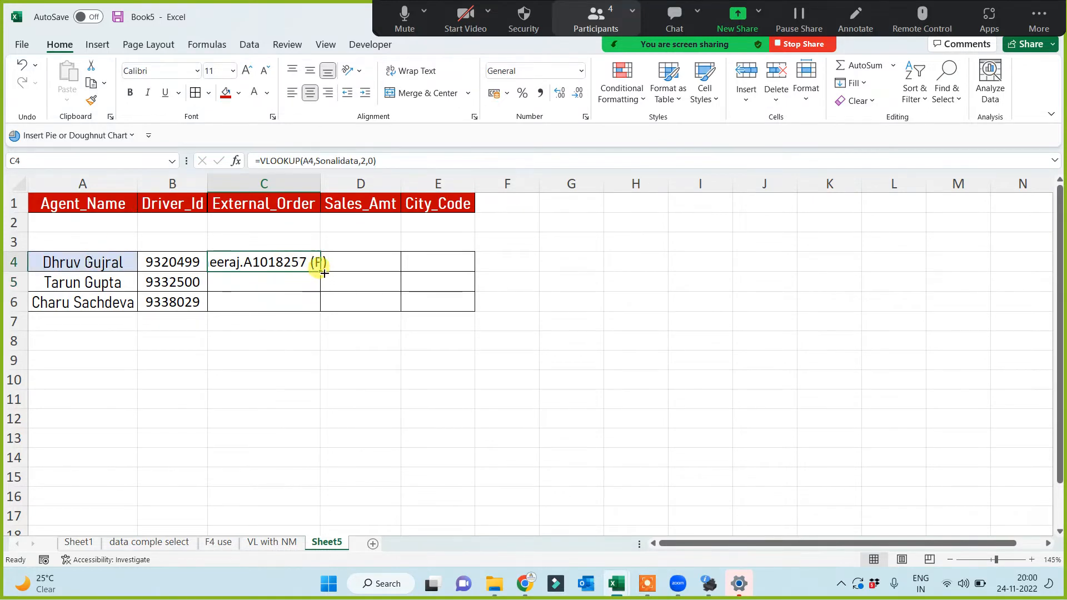
{"action": "double_click", "coordinate": [320, 271]}
{"action": "left_click_drag", "start_coordinate": [320, 183], "coordinate": [383, 183]}
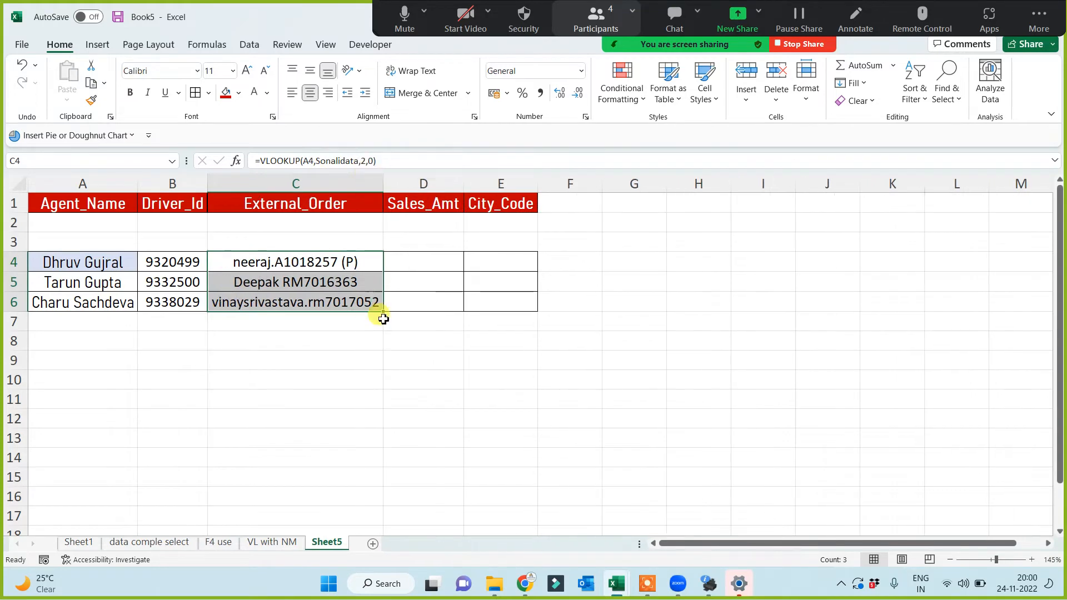
{"action": "left_click", "coordinate": [395, 398]}
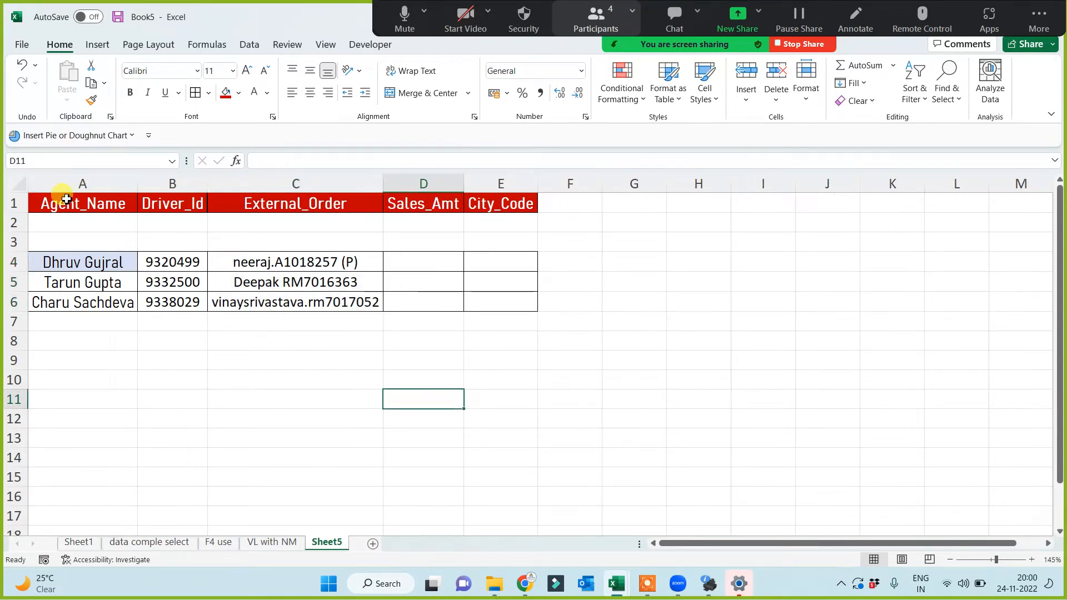
Copy the table in A1:E6 of Sheet5 and paste it at cell A1 of a new blank workbook
{"action": "left_click_drag", "start_coordinate": [61, 201], "coordinate": [481, 301]}
{"action": "key", "text": "ctrl+c"}
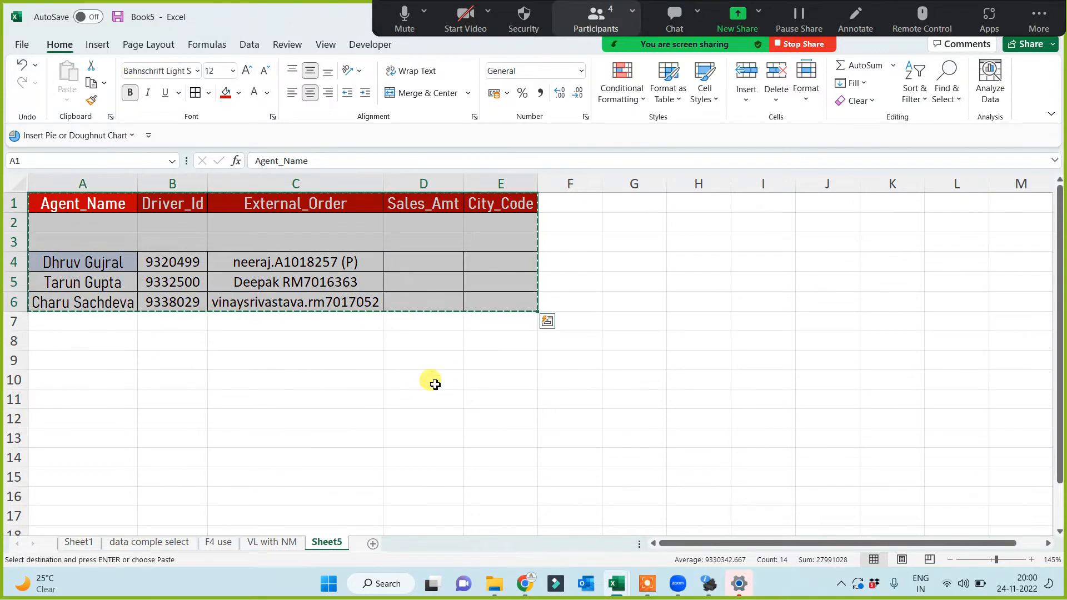
{"action": "left_click", "coordinate": [425, 394]}
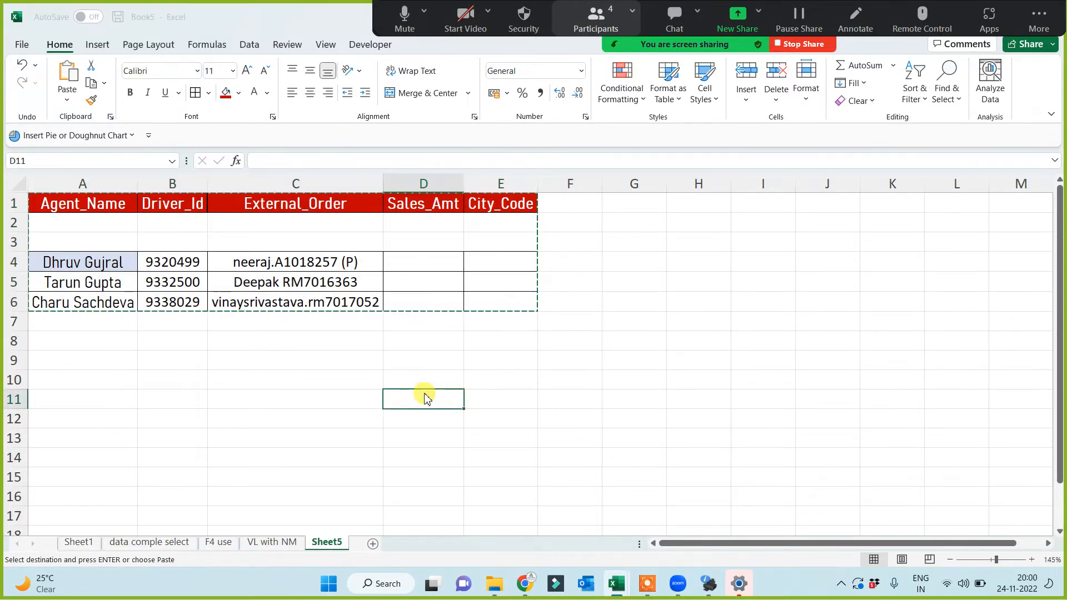
{"action": "key", "text": "ctrl+n"}
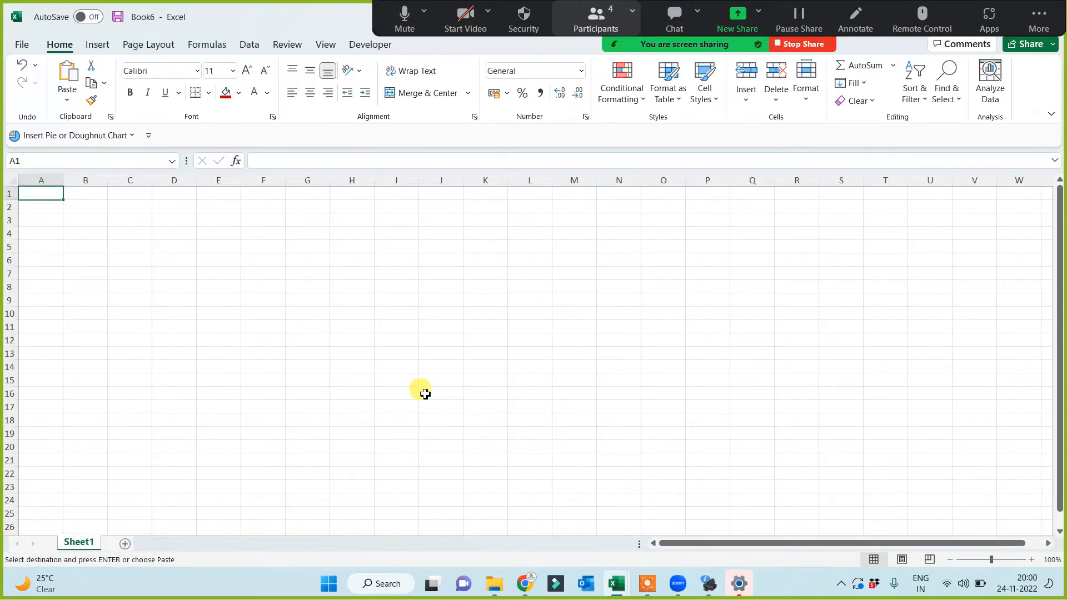
{"action": "key", "text": "ctrl+v"}
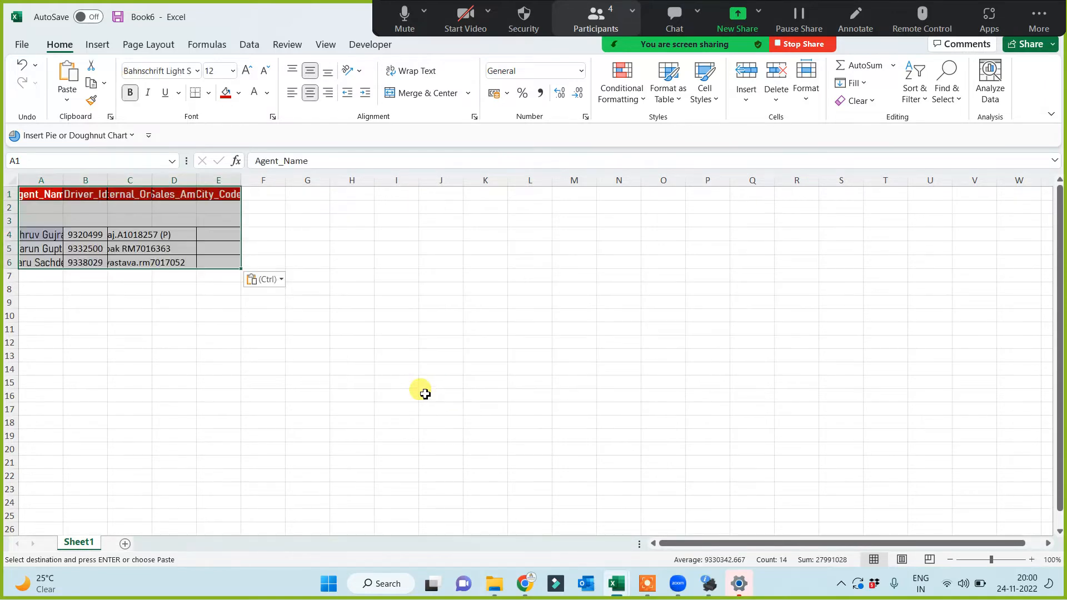
Clear the pasted Driver_Id and External_Order values from rows 4 to 6, keeping the headers and agent names
{"action": "scroll", "coordinate": [267, 379], "scroll_direction": "up", "scroll_amount": 3}
{"action": "left_click_drag", "start_coordinate": [136, 255], "coordinate": [345, 319]}
{"action": "key", "text": "Delete"}
{"action": "left_click", "coordinate": [294, 358]}
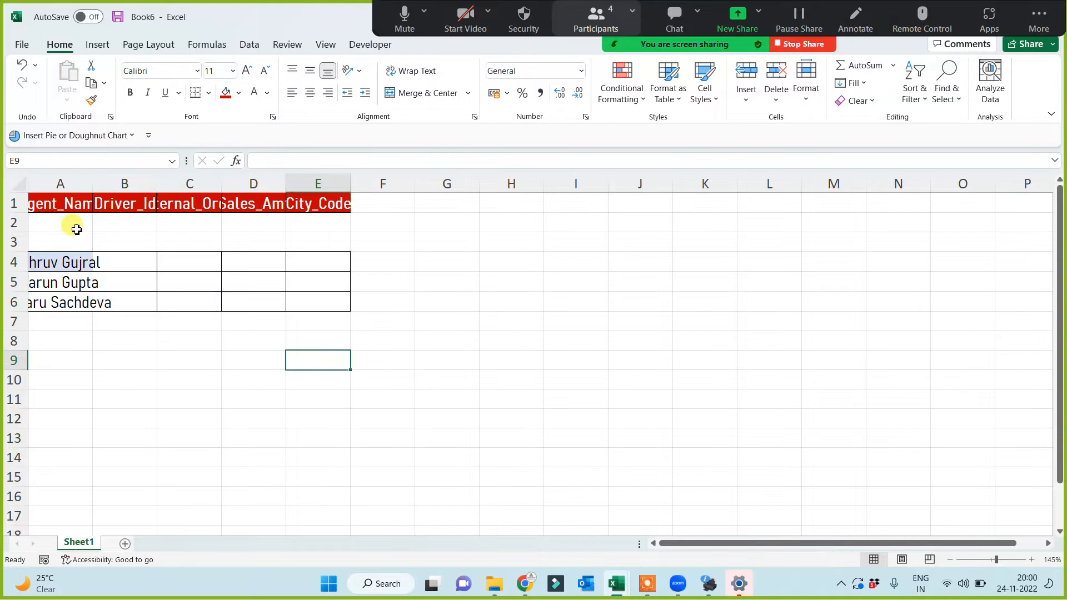
Autofit the width of all columns in the new workbook's sheet
{"action": "left_click", "coordinate": [18, 182]}
{"action": "double_click", "coordinate": [92, 182]}
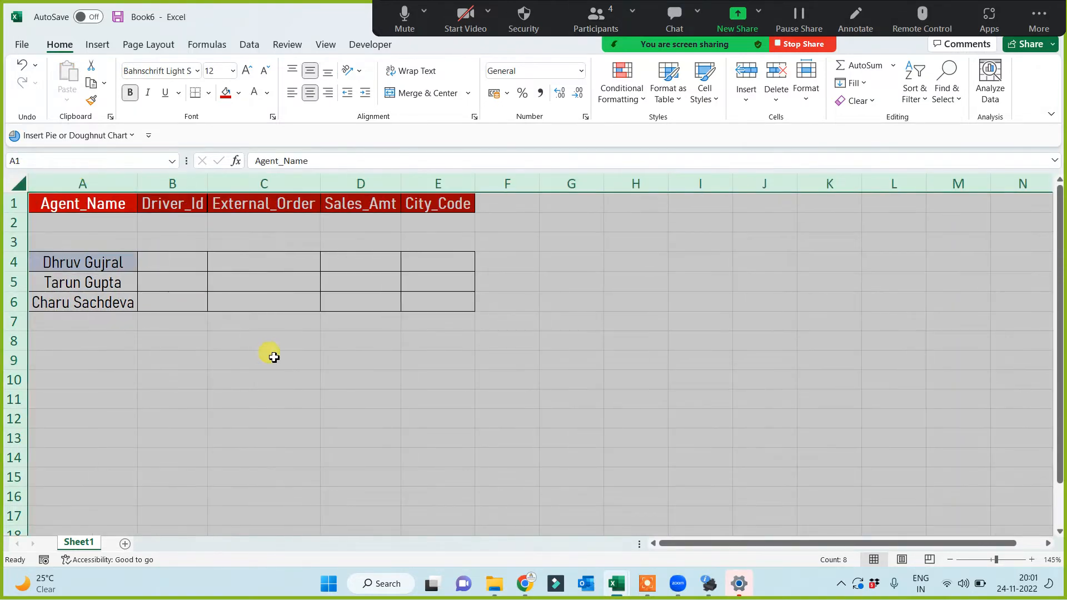
{"action": "scroll", "coordinate": [286, 357], "scroll_direction": "up", "scroll_amount": 1}
{"action": "left_click_drag", "start_coordinate": [283, 400], "coordinate": [279, 384]}
Enter =VLOOKUP(A4,Sonalidata,5,0) in cell B4 of the new workbook to look up the first agent's driver ID
{"action": "left_click", "coordinate": [161, 266]}
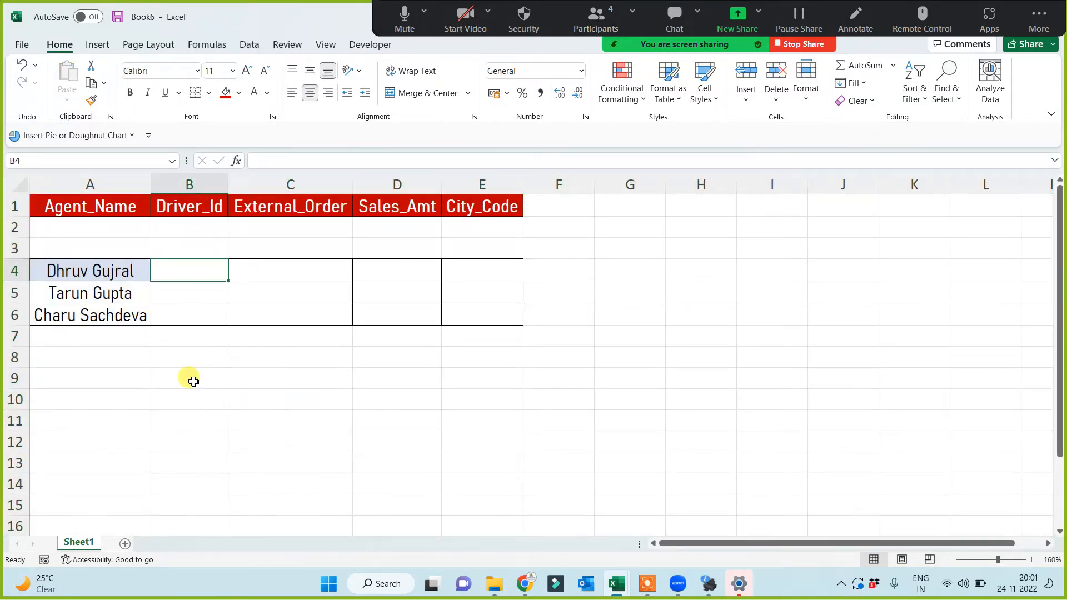
{"action": "type", "text": "=vl"}
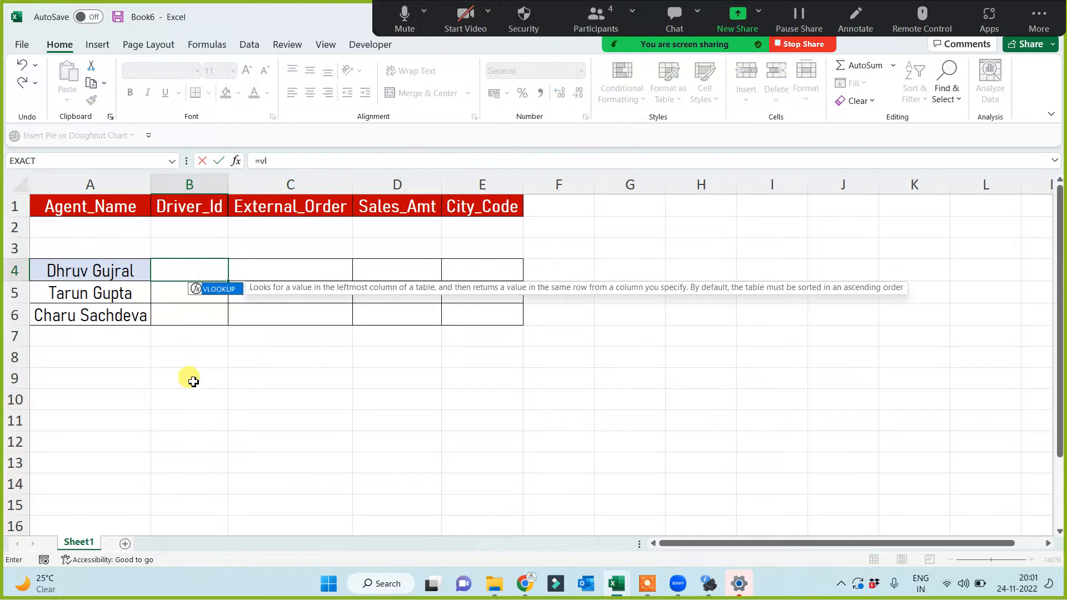
{"action": "key", "text": "Tab"}
{"action": "key", "text": "Left"}
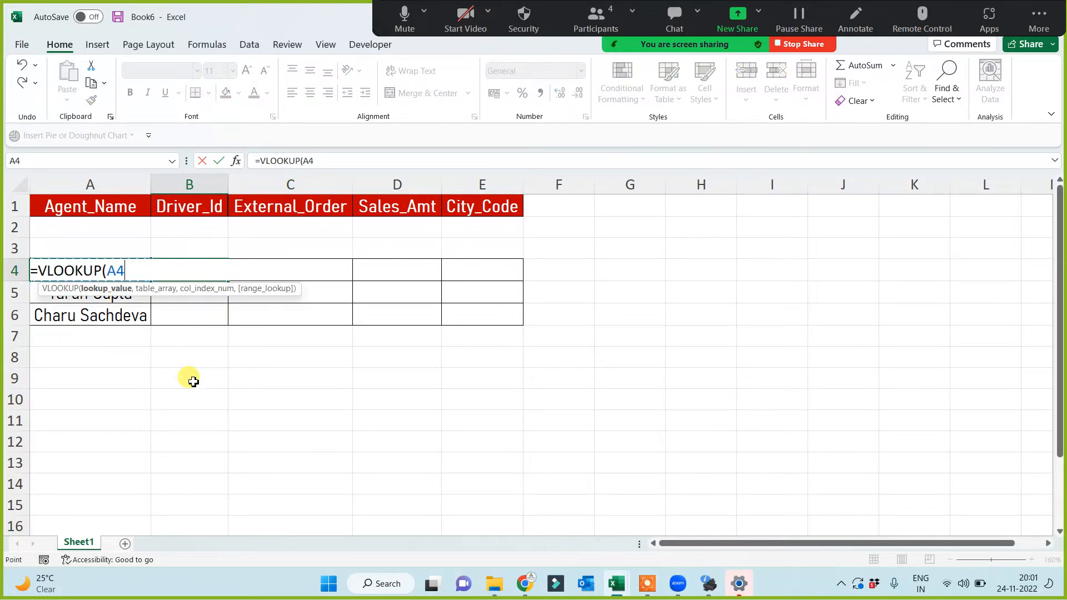
{"action": "type", "text": ",sona"}
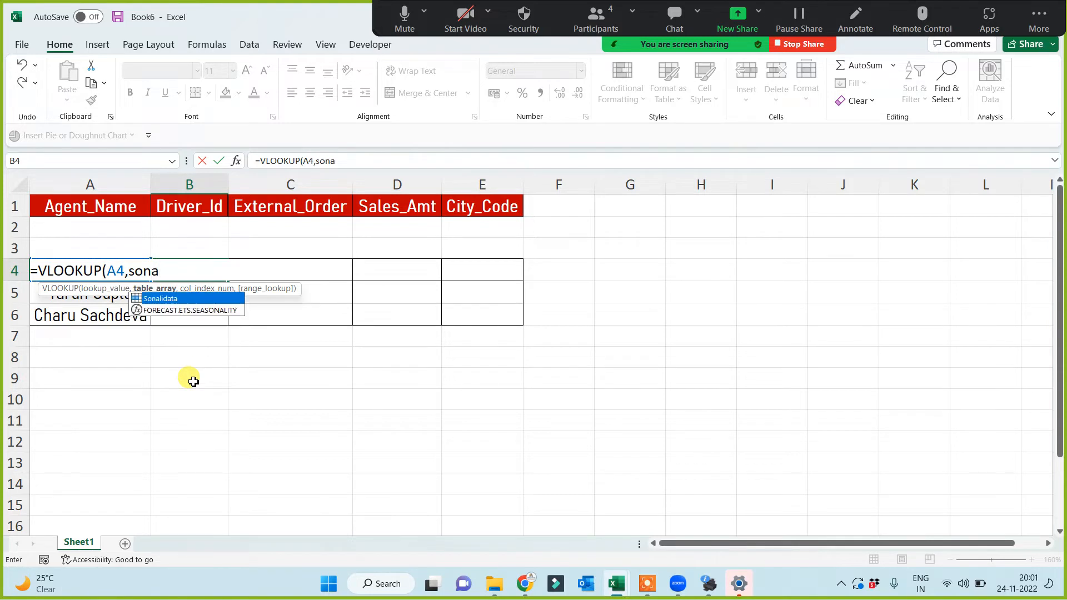
{"action": "key", "text": "Tab"}
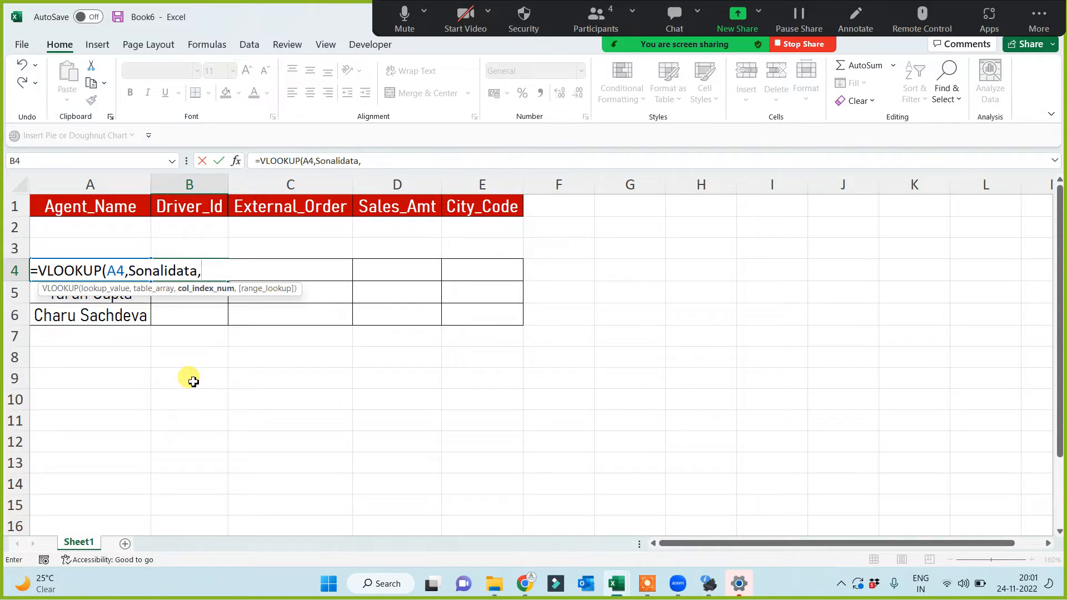
{"action": "type", "text": "5,0)"}
{"action": "key", "text": "Return"}
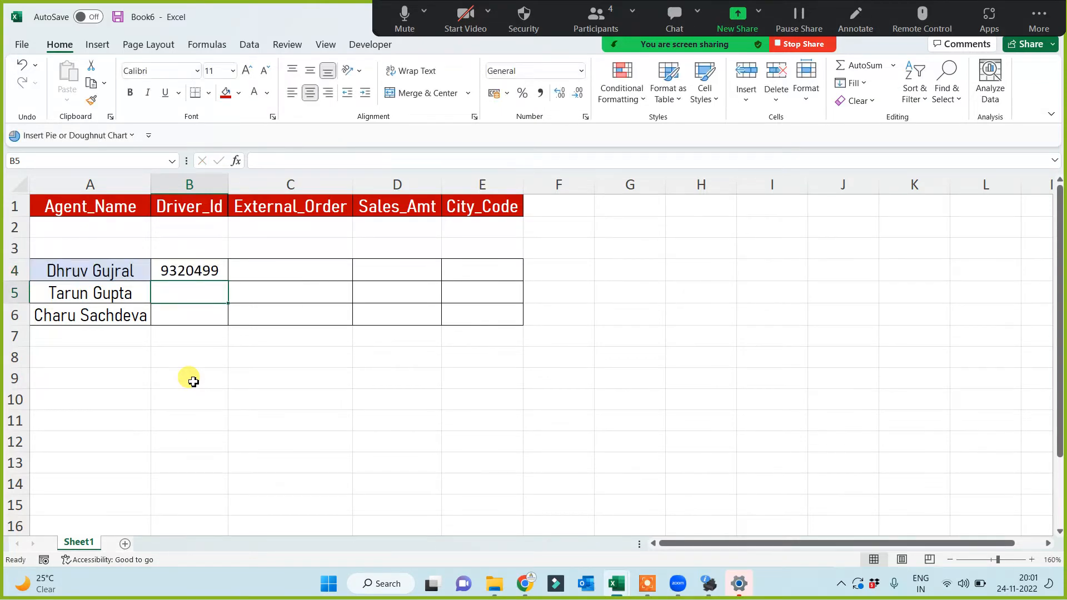
Fill the Driver_Id lookup formula from B4 down through B6 in the new workbook
{"action": "left_click", "coordinate": [215, 276]}
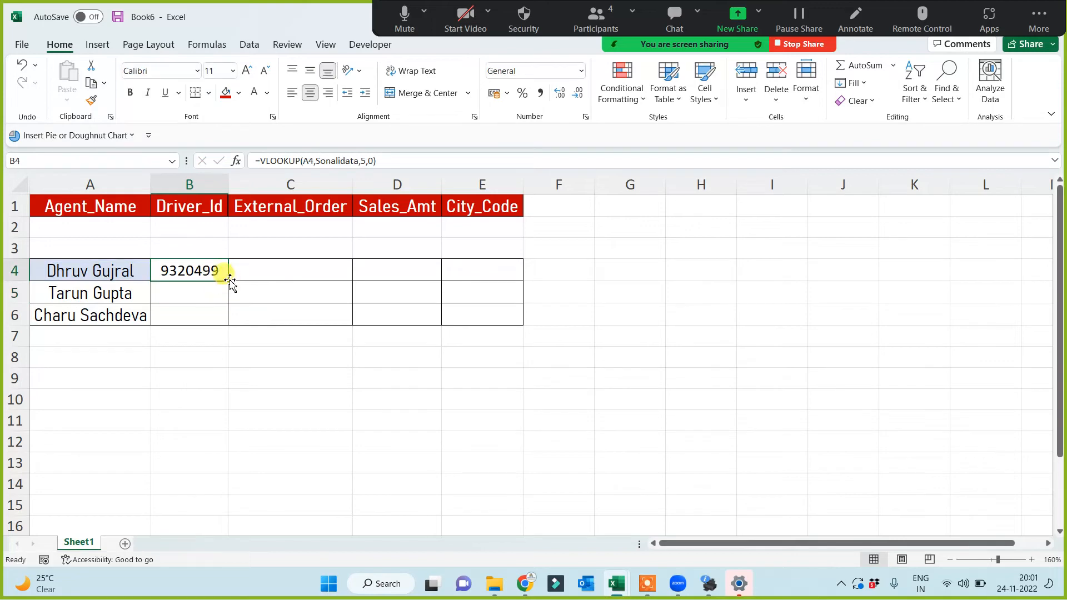
{"action": "double_click", "coordinate": [231, 280]}
{"action": "left_click", "coordinate": [200, 383]}
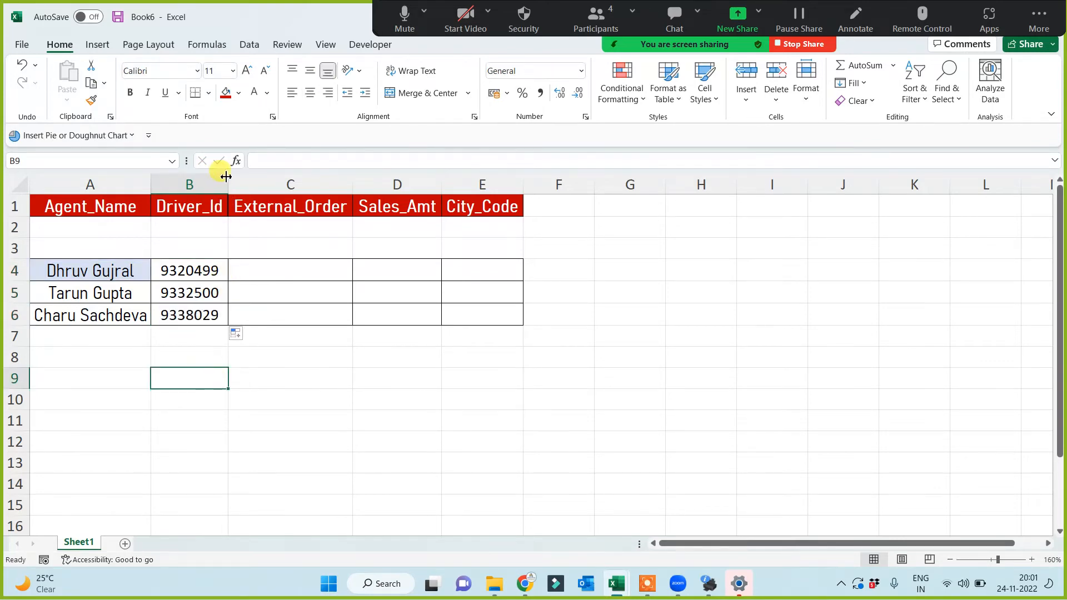
Widen the Driver_Id and Agent_Name columns slightly in the new workbook
{"action": "left_click_drag", "start_coordinate": [228, 180], "coordinate": [249, 181]}
{"action": "left_click", "coordinate": [193, 395]}
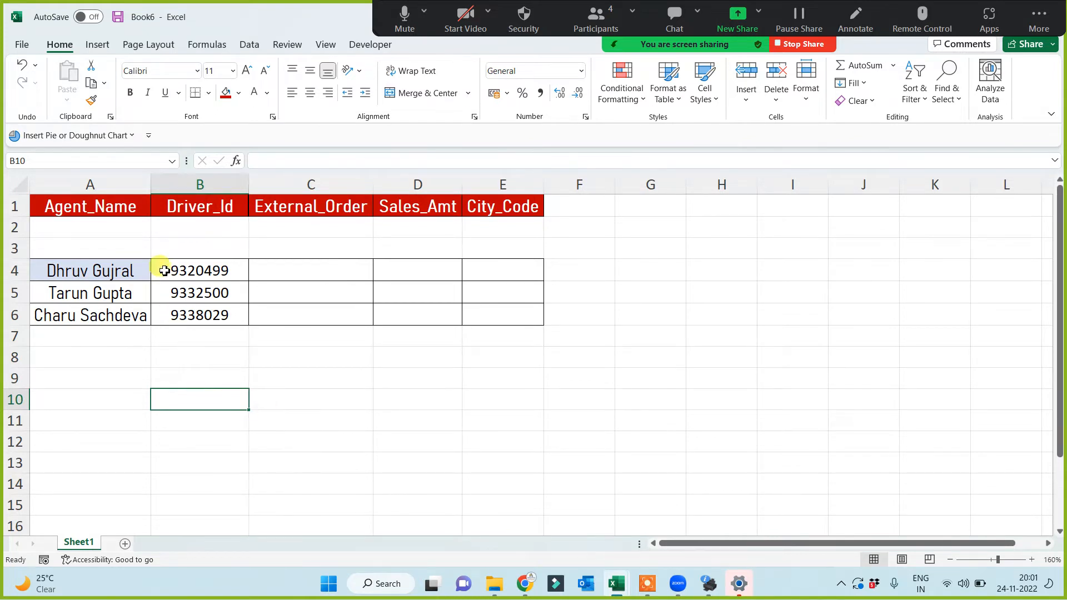
{"action": "left_click_drag", "start_coordinate": [150, 180], "coordinate": [163, 179]}
{"action": "left_click", "coordinate": [277, 406]}
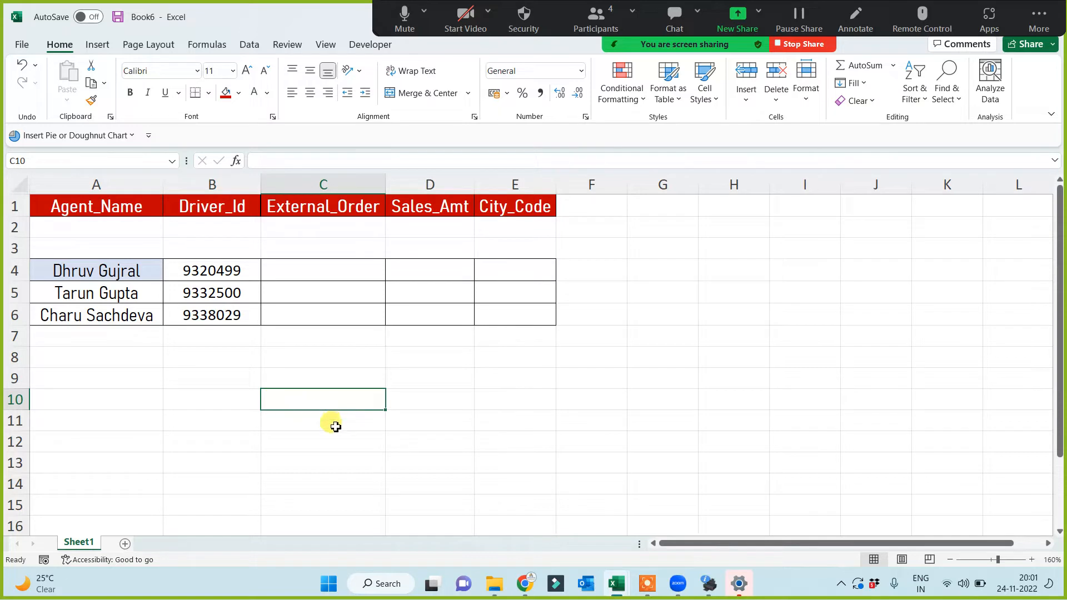
Enter =VLOOKUP(A4,'[Book5]VL with NM'!$A:$E,5,0) in cell C4 of the new workbook, referencing the source workbook's columns directly
{"action": "left_click", "coordinate": [315, 270]}
{"action": "type", "text": "=vl"}
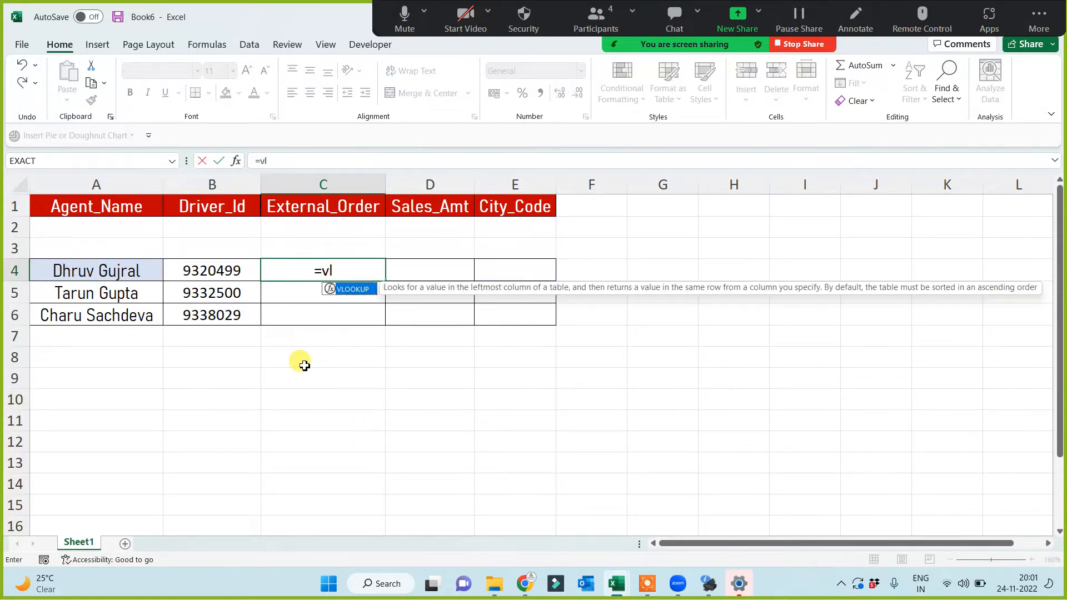
{"action": "key", "text": "Tab"}
{"action": "left_click", "coordinate": [69, 271]}
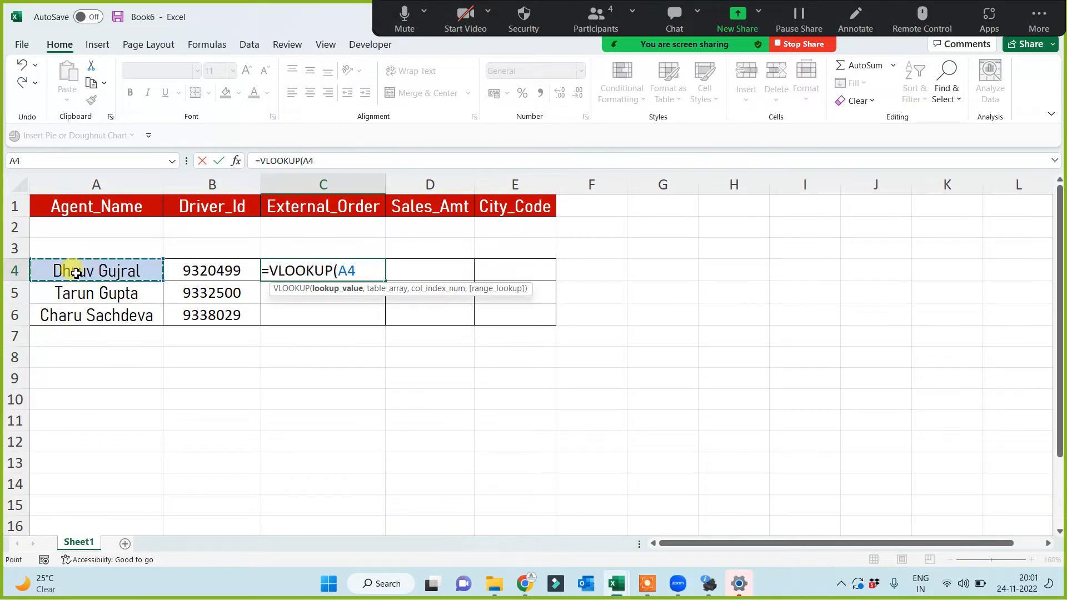
{"action": "type", "text": ","}
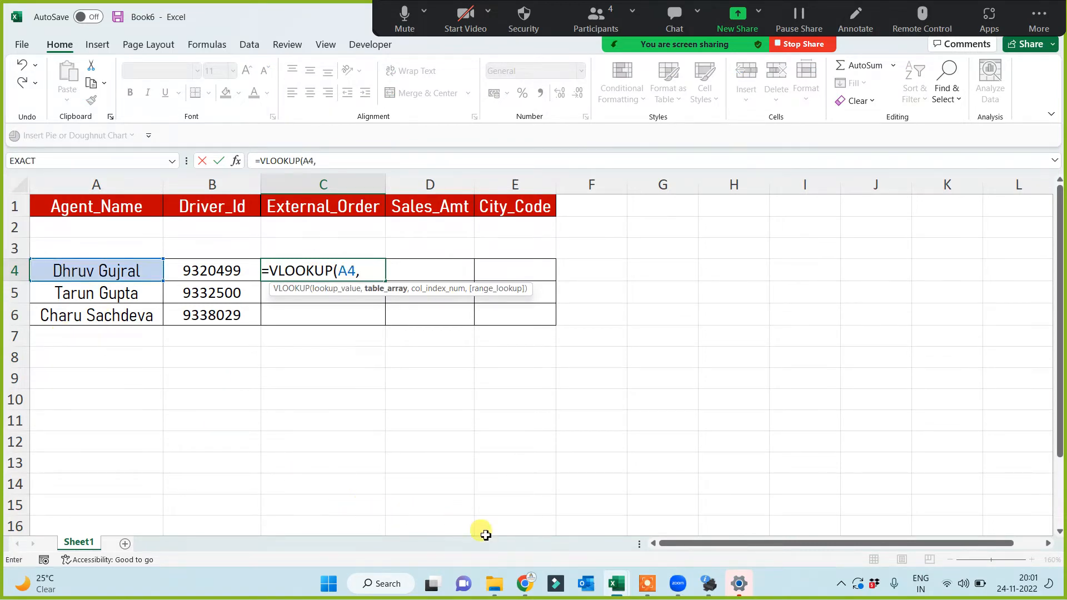
{"action": "left_click", "coordinate": [617, 584]}
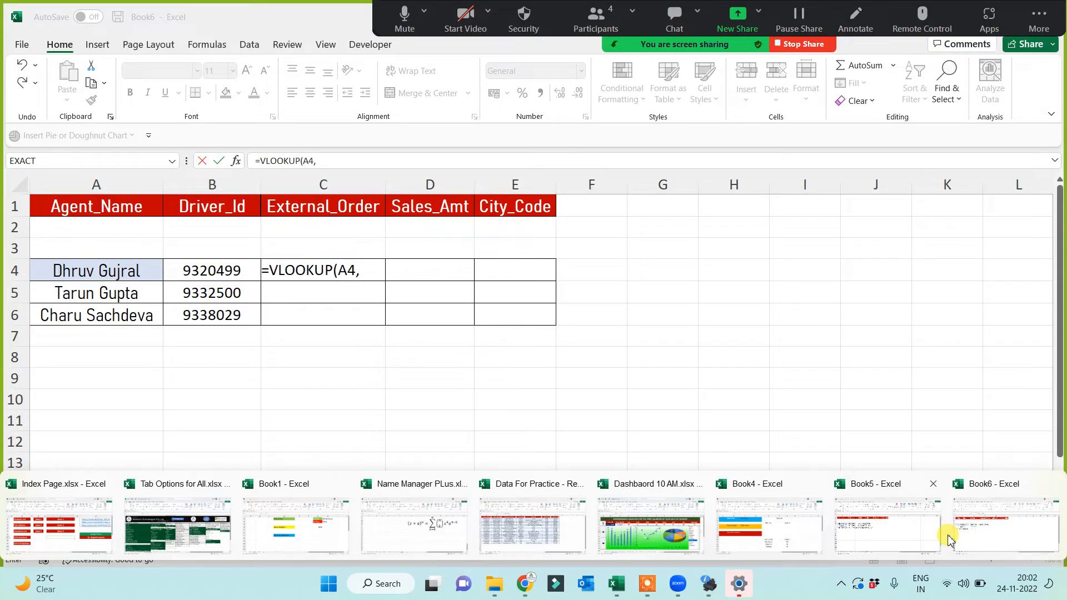
{"action": "left_click", "coordinate": [887, 536]}
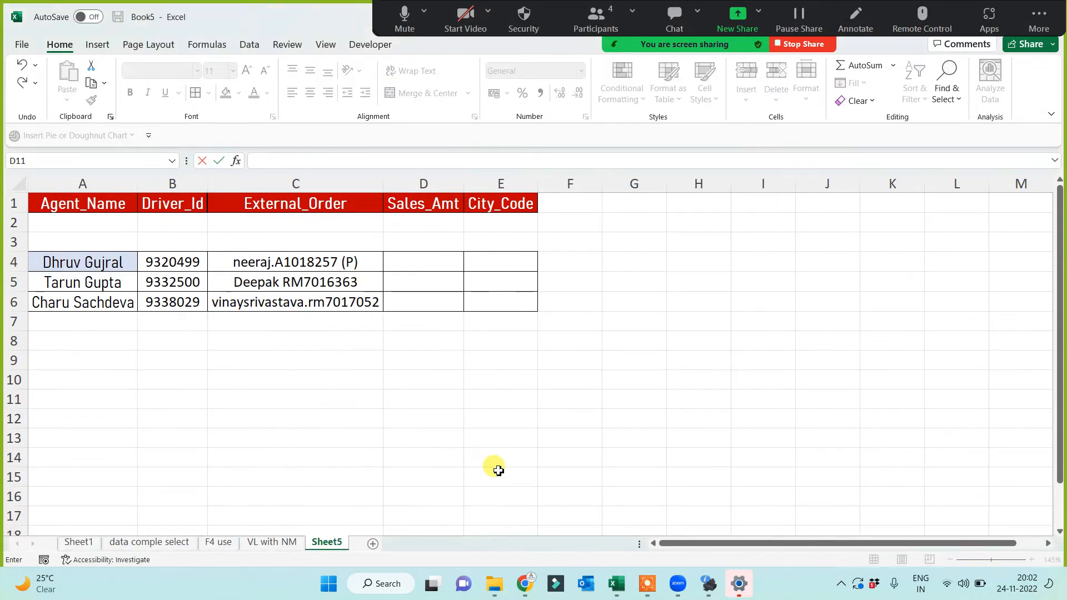
{"action": "left_click", "coordinate": [266, 544]}
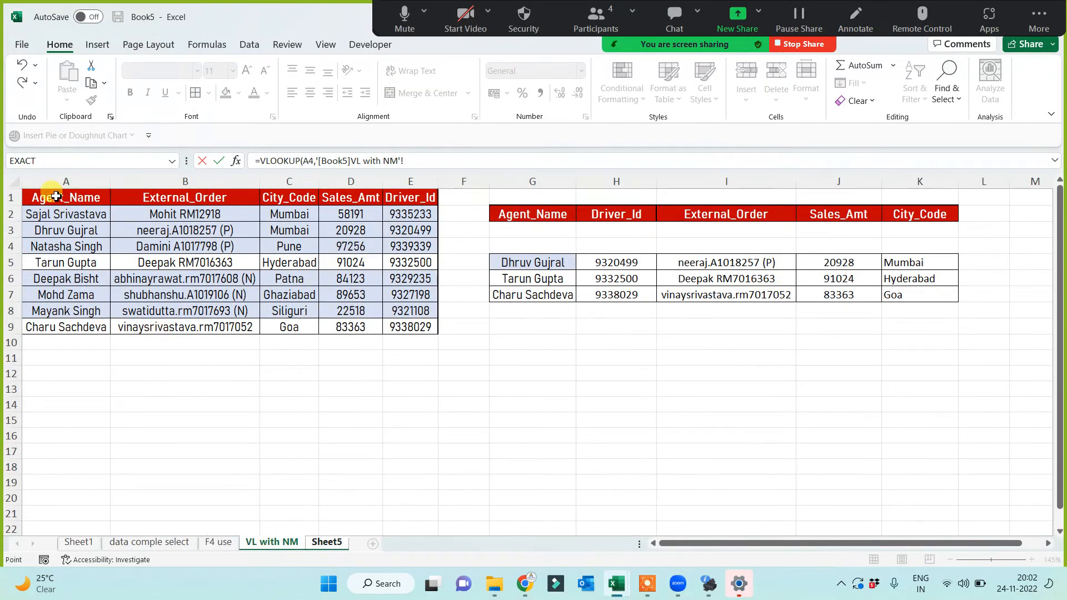
{"action": "left_click_drag", "start_coordinate": [61, 179], "coordinate": [416, 181]}
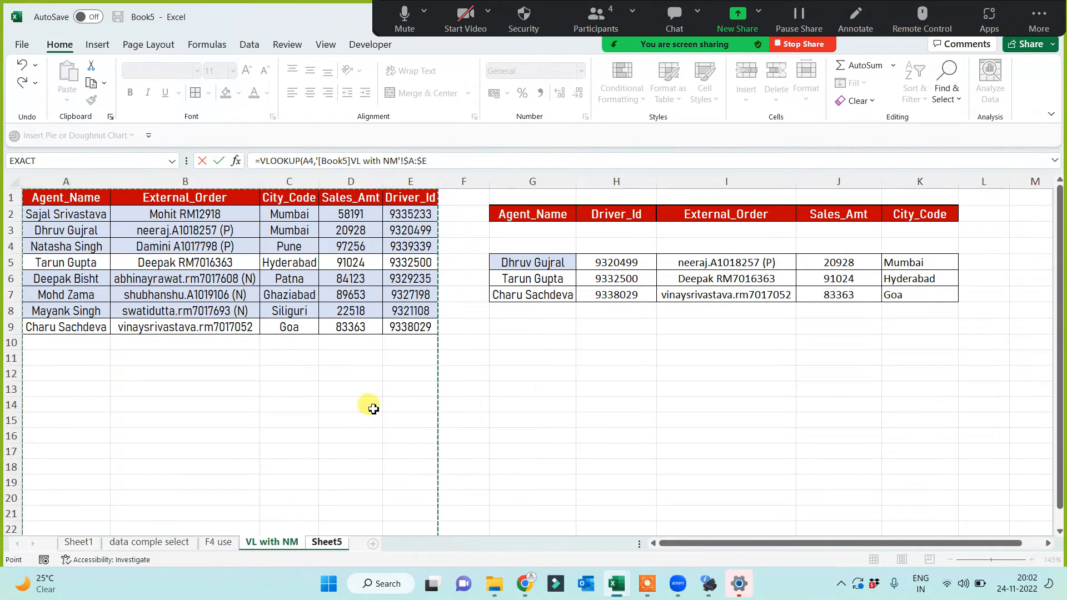
{"action": "type", "text": ","}
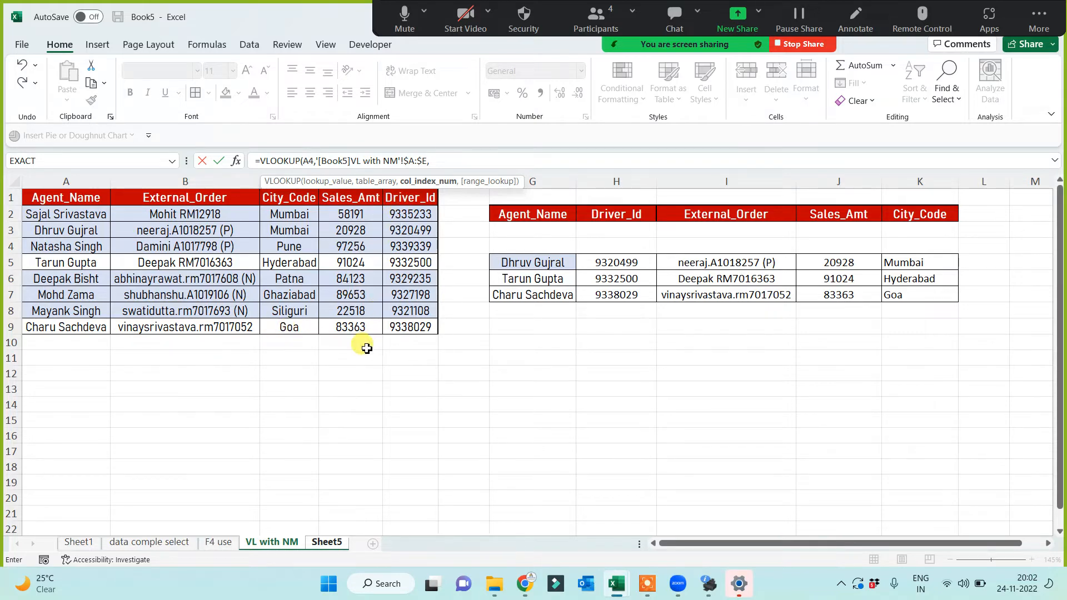
{"action": "type", "text": "5,0)"}
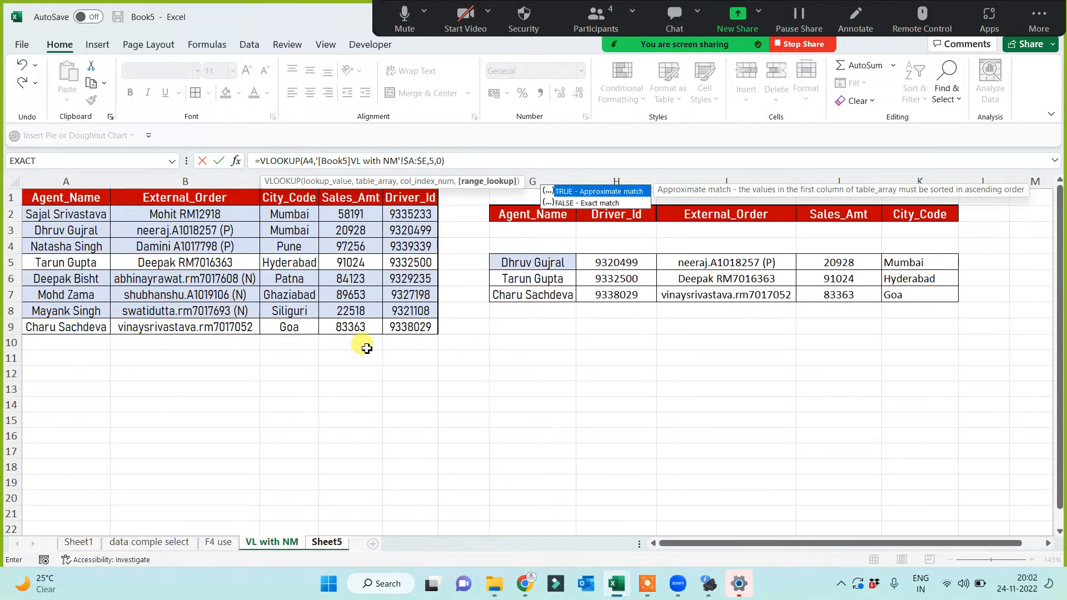
{"action": "key", "text": "Return"}
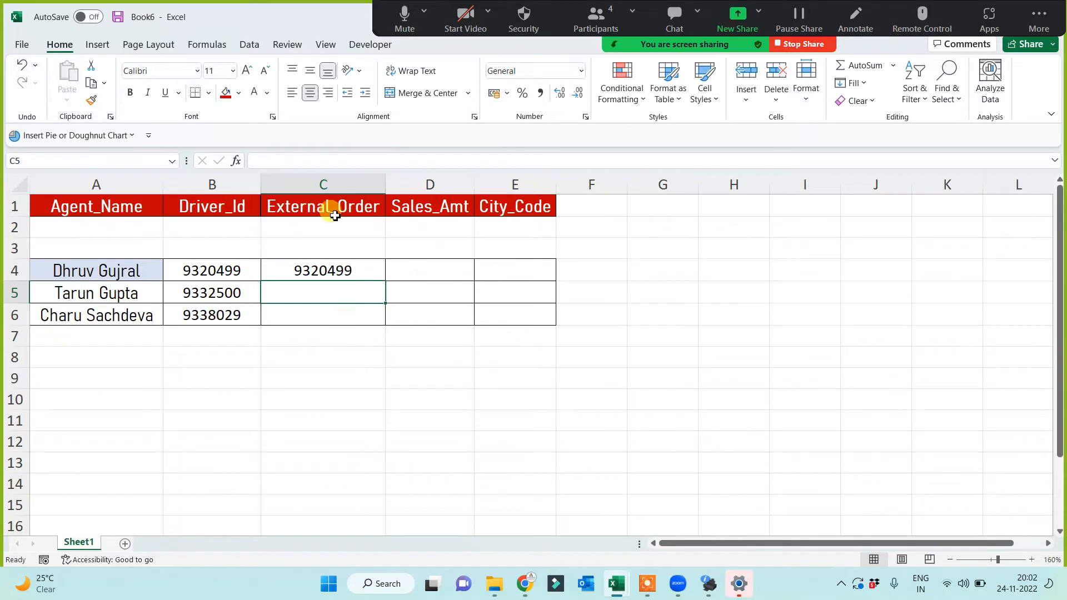
Change the column index in C4's VLOOKUP formula to 2 to return the external order
{"action": "left_click", "coordinate": [333, 275]}
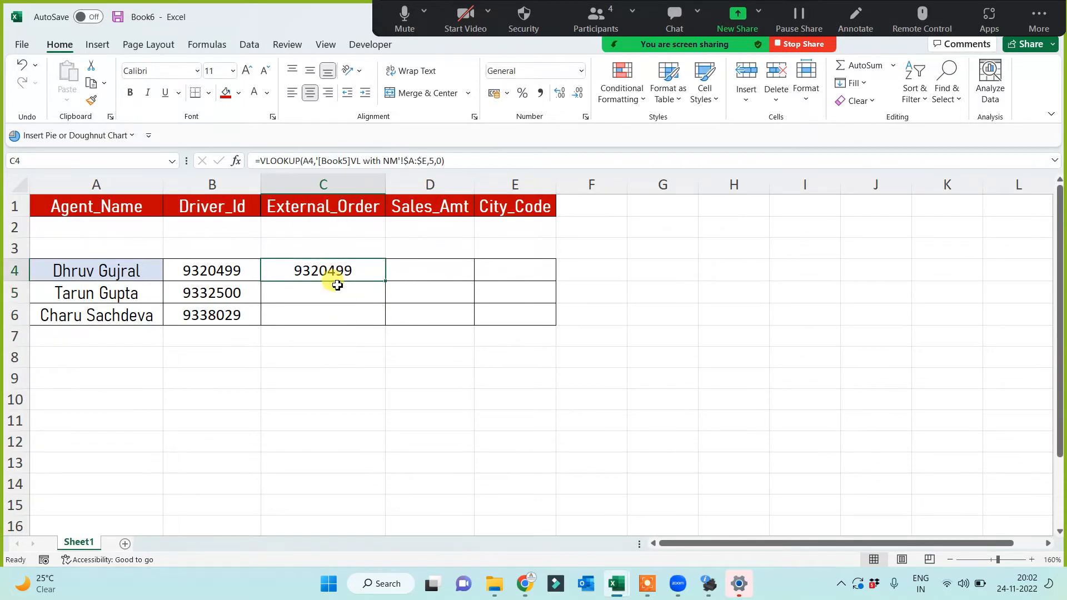
{"action": "left_click", "coordinate": [434, 160]}
{"action": "key", "text": "BackSpace"}
{"action": "type", "text": "3"}
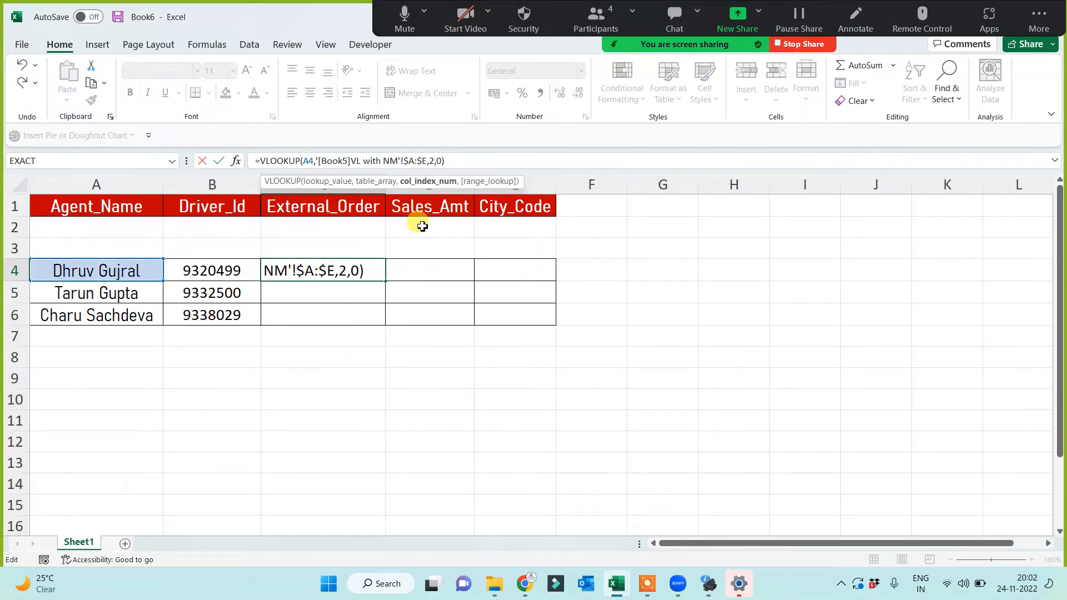
{"action": "key", "text": "Return"}
Fill the External_Order formula from C4 down through C6 and widen column C to fit its entries
{"action": "left_click", "coordinate": [377, 275]}
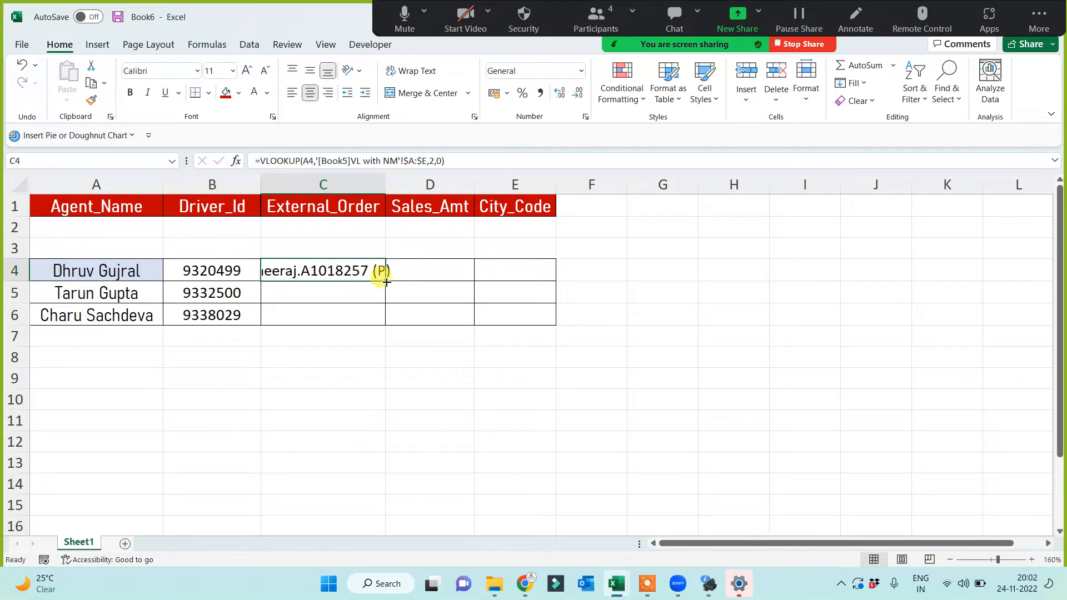
{"action": "left_click_drag", "start_coordinate": [384, 281], "coordinate": [377, 347]}
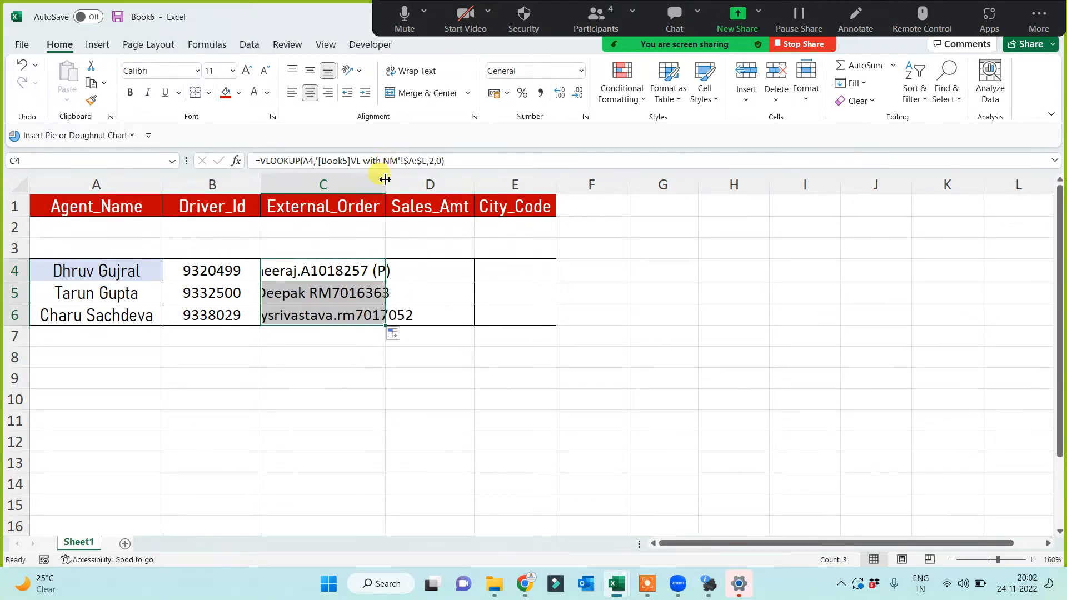
{"action": "left_click_drag", "start_coordinate": [385, 184], "coordinate": [455, 184]}
{"action": "left_click", "coordinate": [334, 389]}
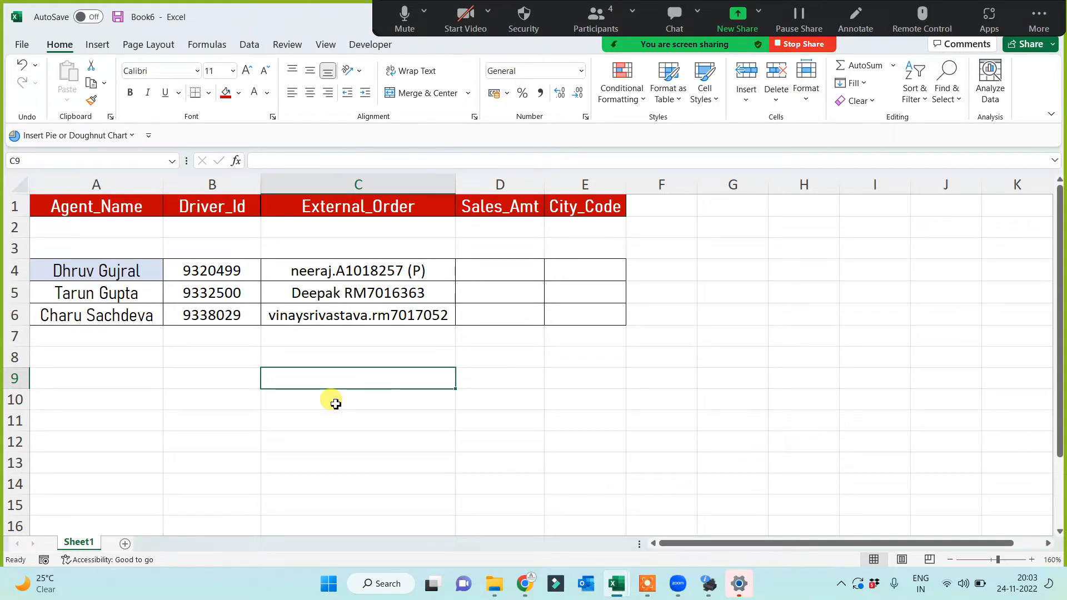
Examine the direct workbook and sheet reference inside the External_Order lookup formula in C4
{"action": "left_click_drag", "start_coordinate": [93, 207], "coordinate": [589, 360]}
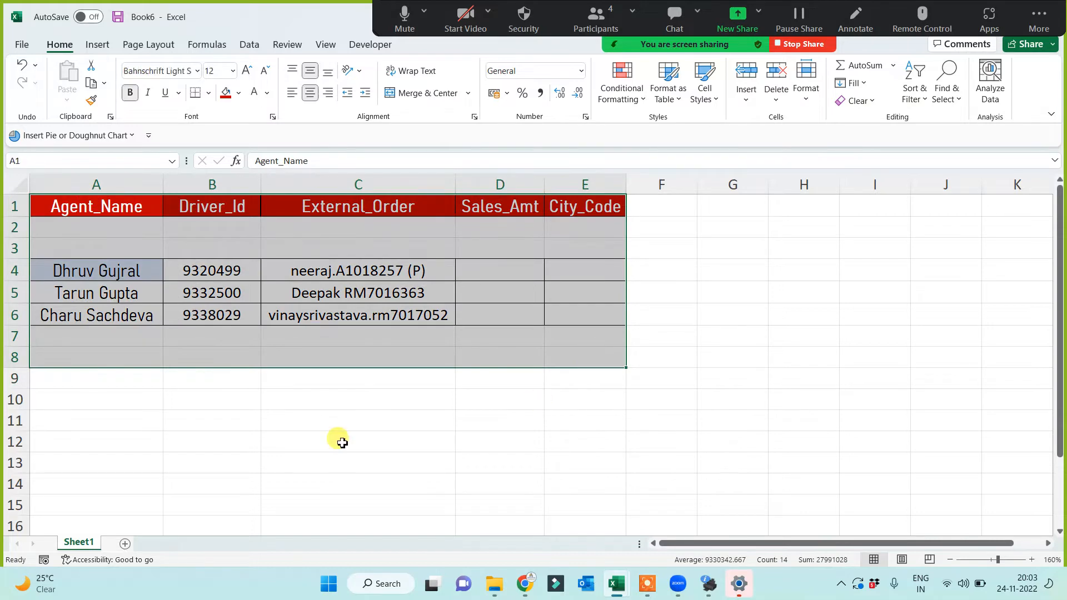
{"action": "left_click", "coordinate": [342, 442]}
{"action": "left_click", "coordinate": [354, 269]}
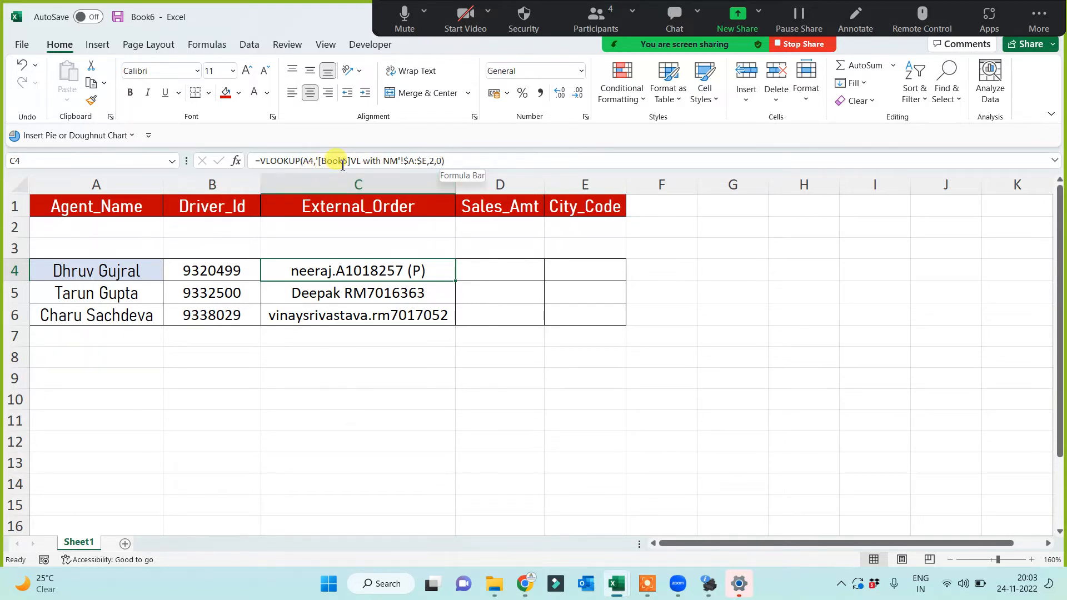
{"action": "left_click", "coordinate": [414, 391]}
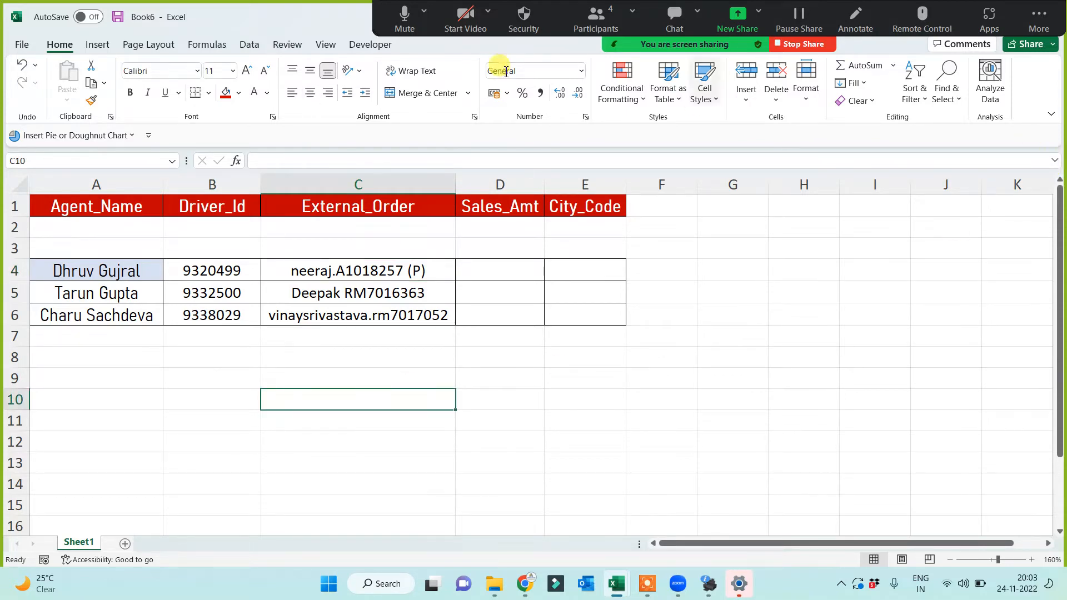
Close the Book6 workbook without saving it and return to Book5
{"action": "left_click", "coordinate": [392, 14]}
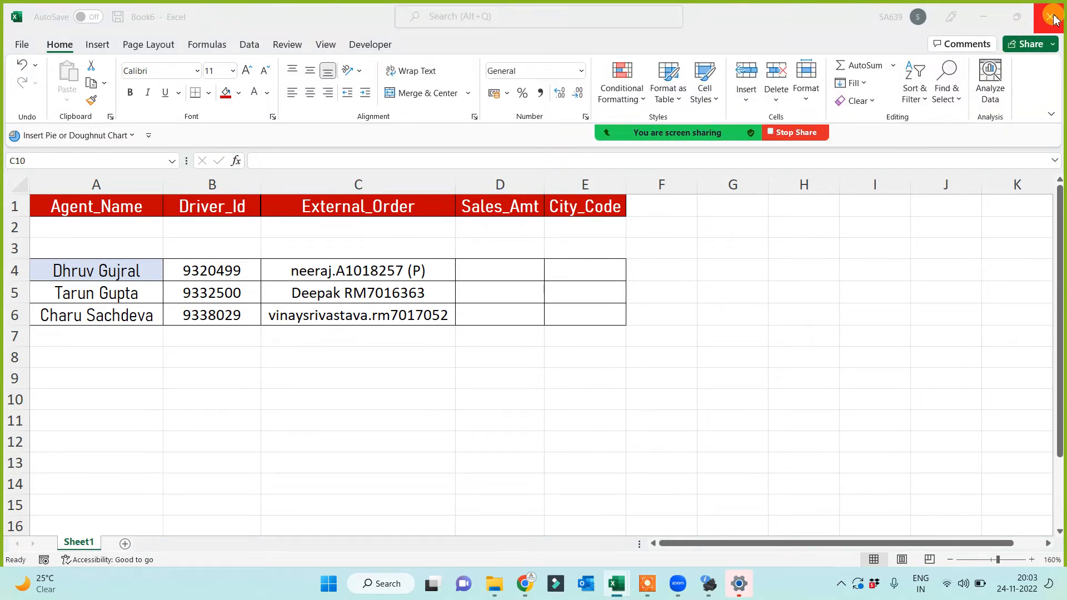
{"action": "left_click", "coordinate": [1054, 18]}
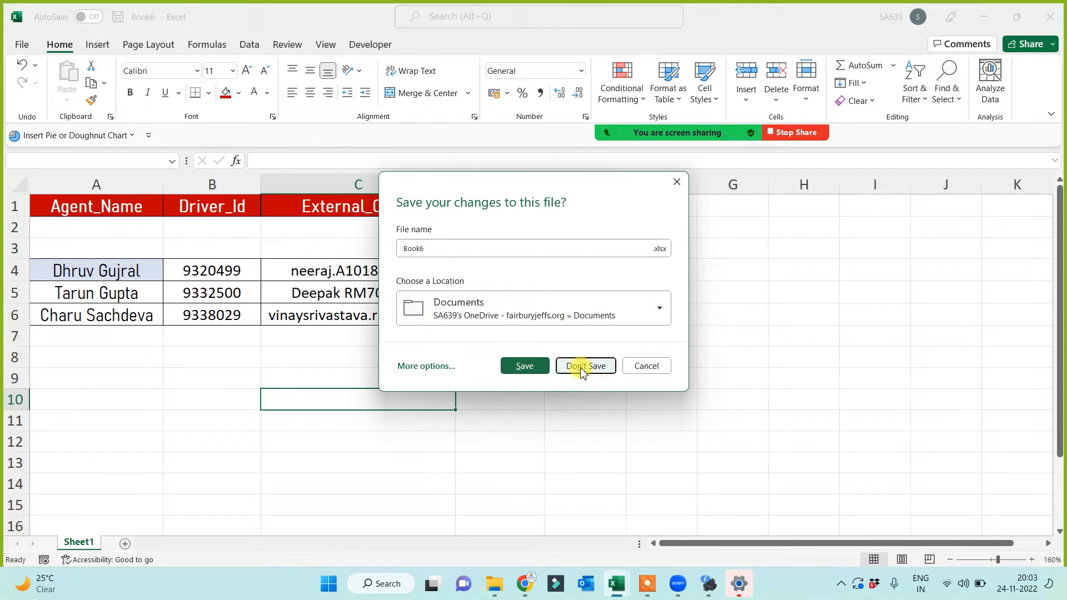
{"action": "left_click", "coordinate": [582, 371]}
{"action": "left_click", "coordinate": [350, 395]}
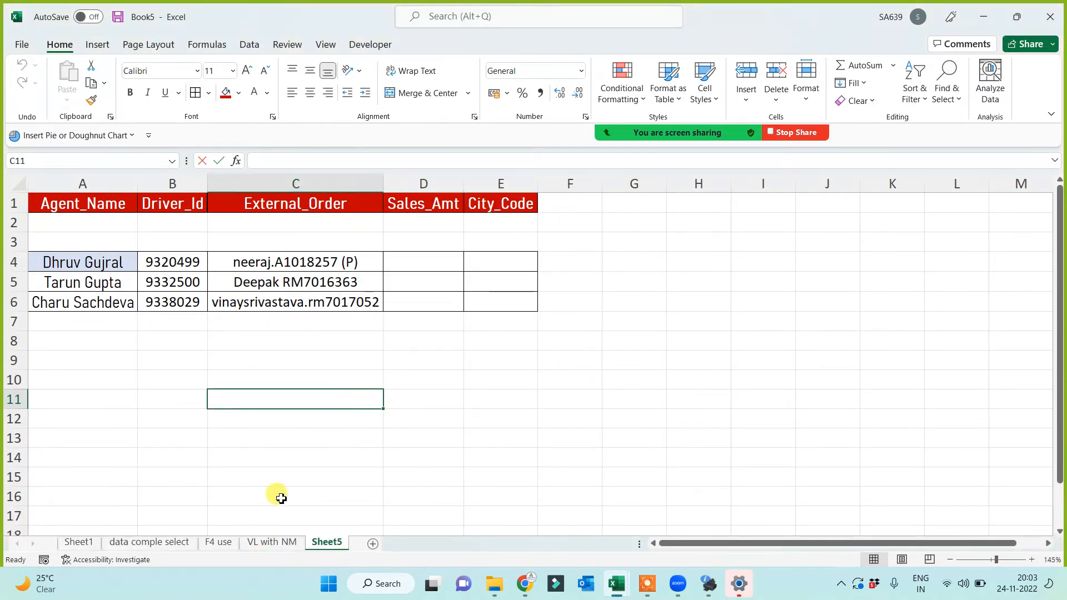
Add a new worksheet after Sheet5 in Book5 and enlarge its view
{"action": "left_click", "coordinate": [272, 541]}
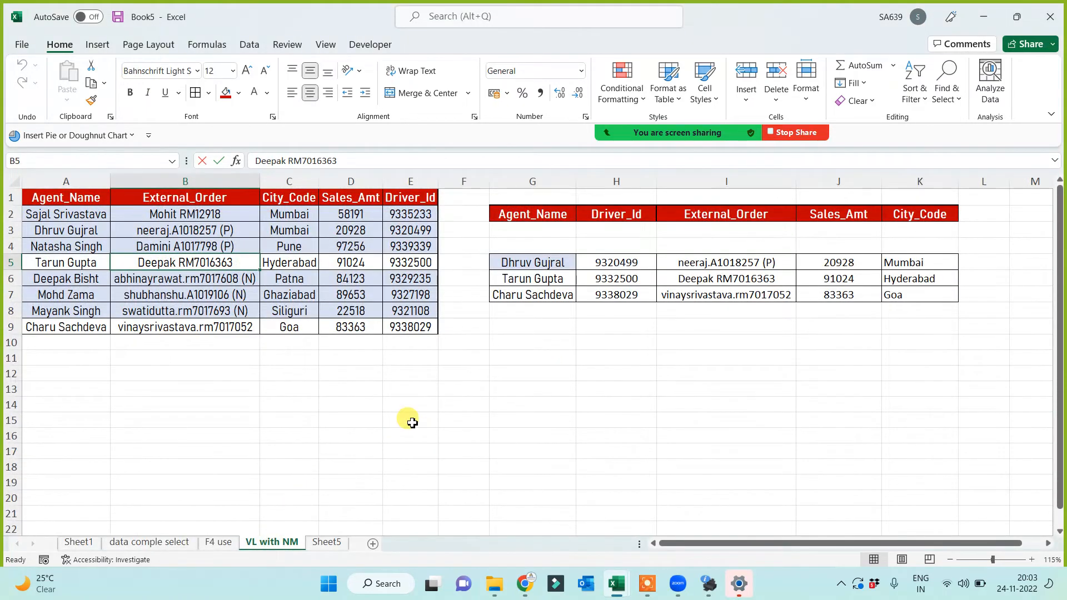
{"action": "left_click", "coordinate": [354, 373]}
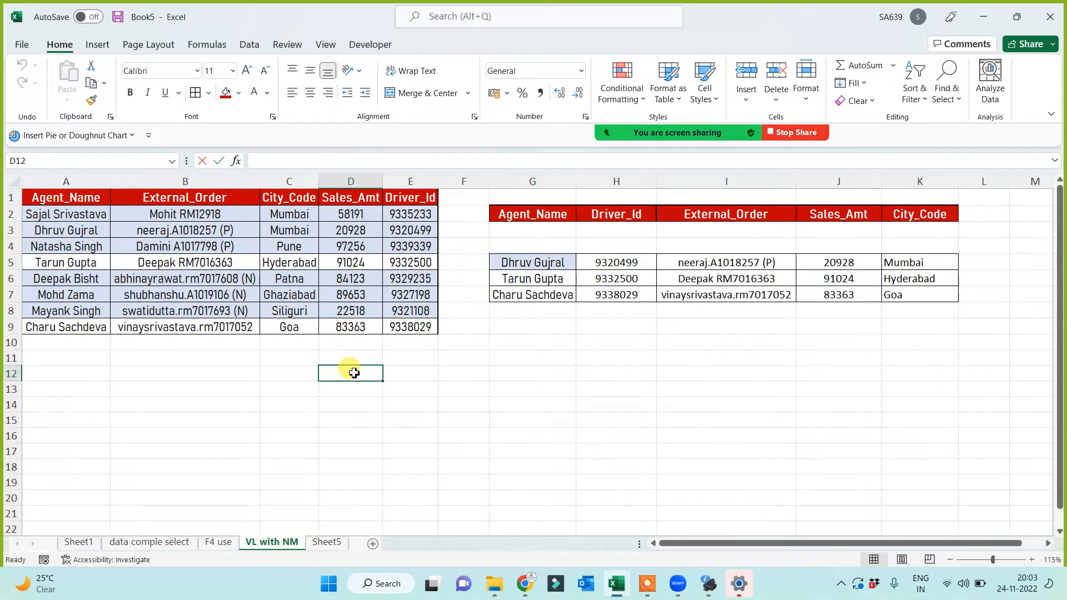
{"action": "left_click", "coordinate": [326, 542]}
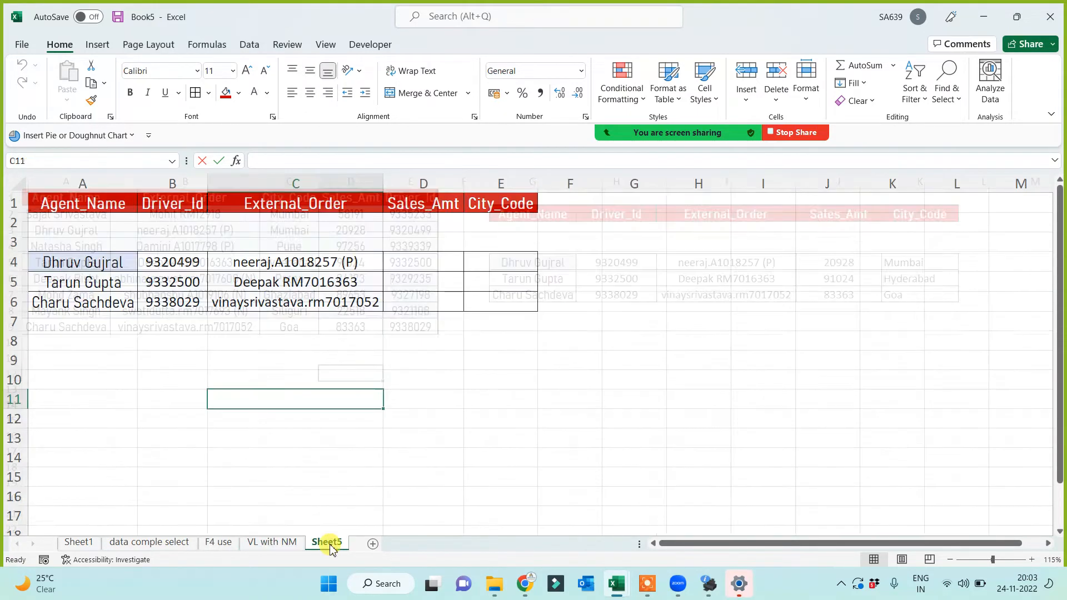
{"action": "left_click", "coordinate": [371, 541]}
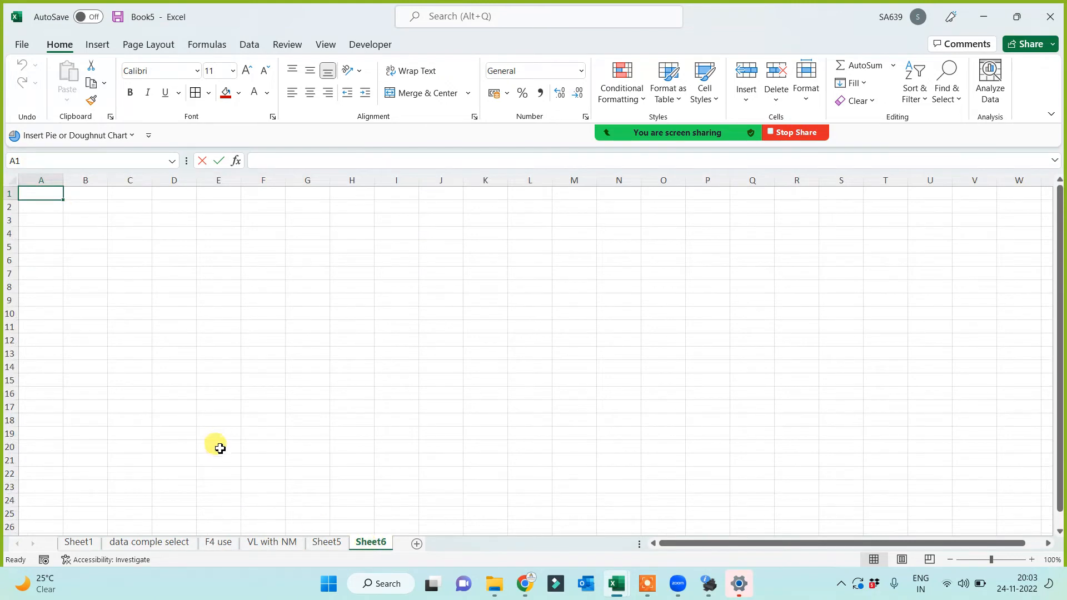
{"action": "scroll", "coordinate": [214, 445], "scroll_direction": "up", "scroll_amount": 4}
List VL, VL with NM and VL with F4 in cells A1 to A3, and autofit column A
{"action": "type", "text": "VL"}
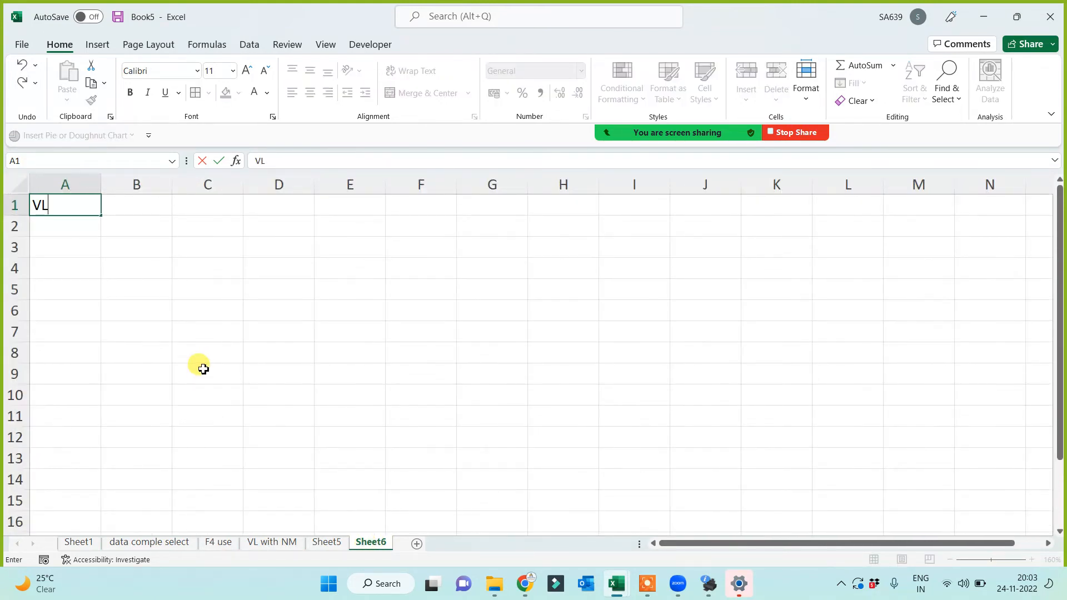
{"action": "key", "text": "Return"}
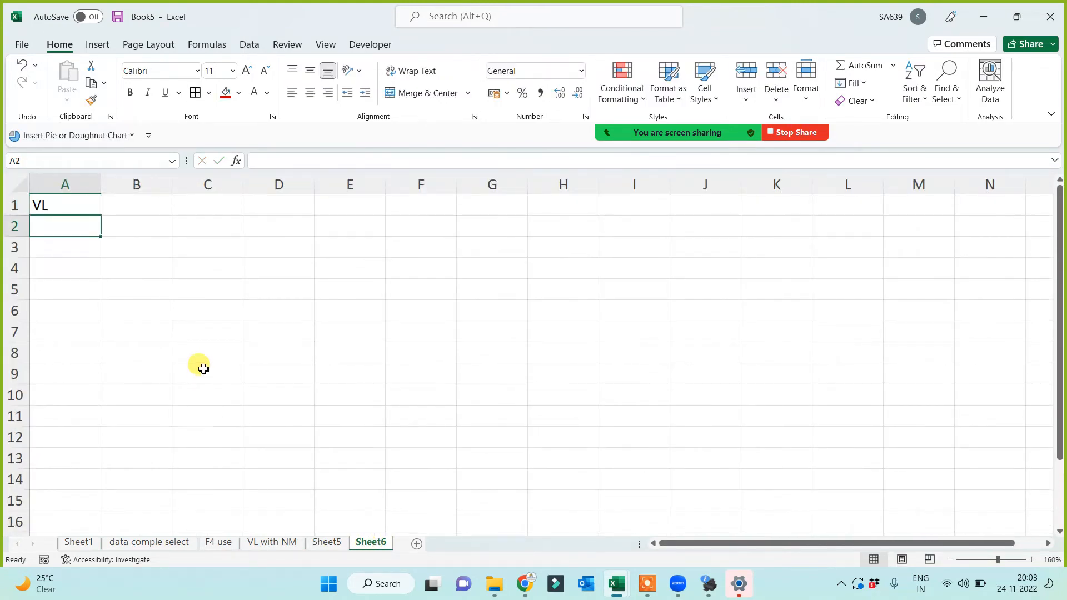
{"action": "type", "text": "VL with N"}
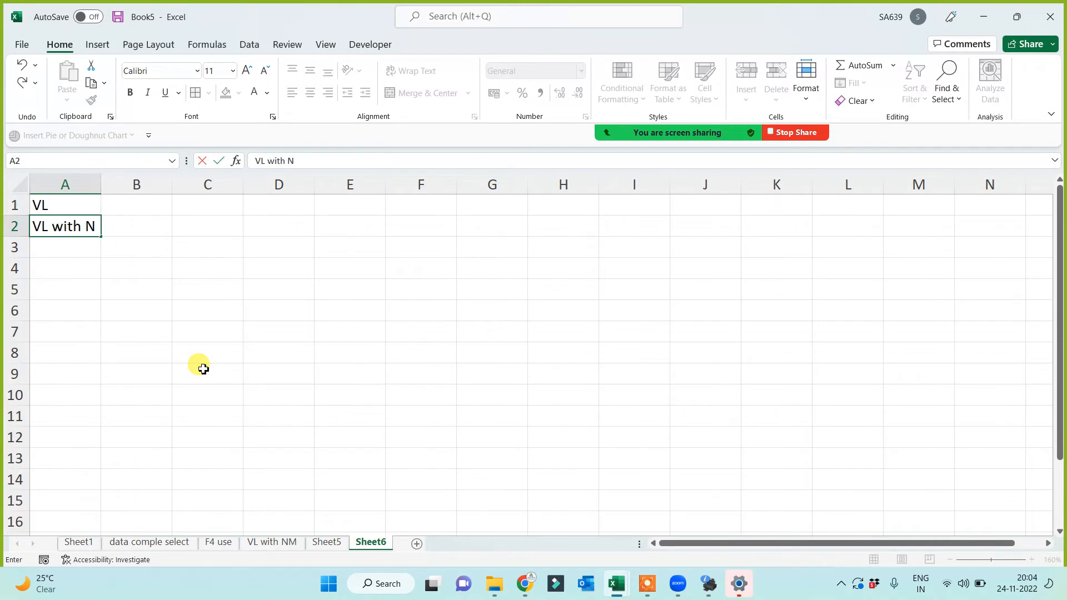
{"action": "type", "text": "M"}
{"action": "key", "text": "Return"}
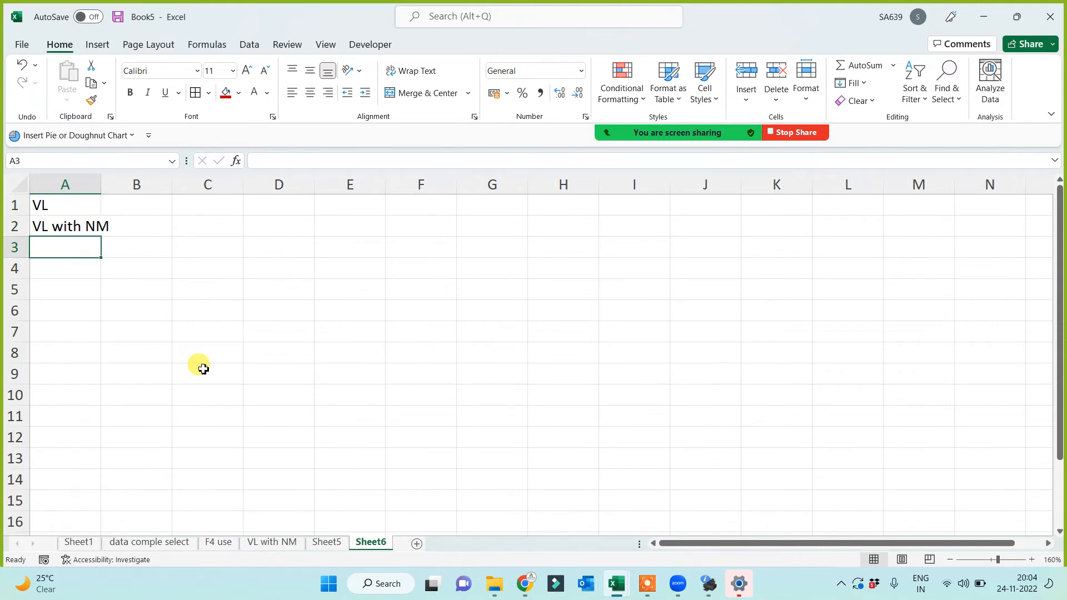
{"action": "type", "text": "VL "}
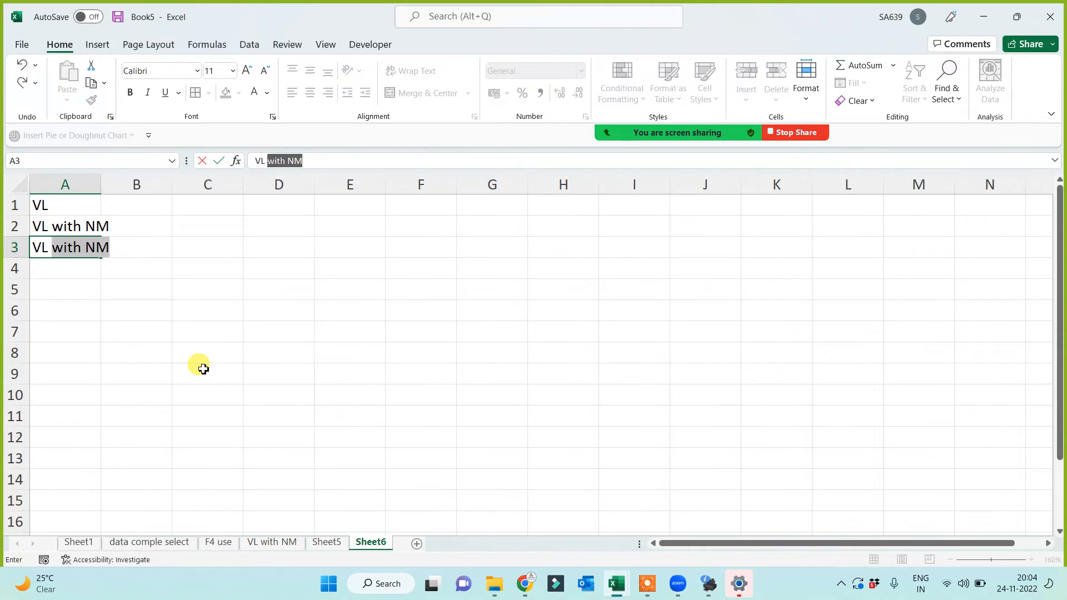
{"action": "type", "text": "with F"}
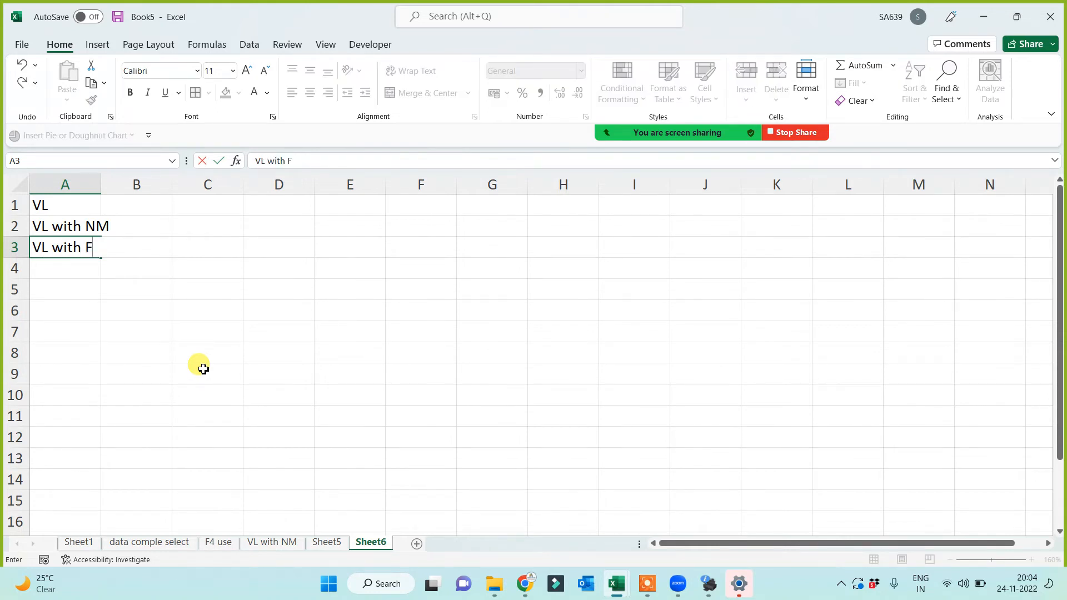
{"action": "type", "text": "4"}
{"action": "left_click", "coordinate": [203, 369]}
{"action": "double_click", "coordinate": [101, 177]}
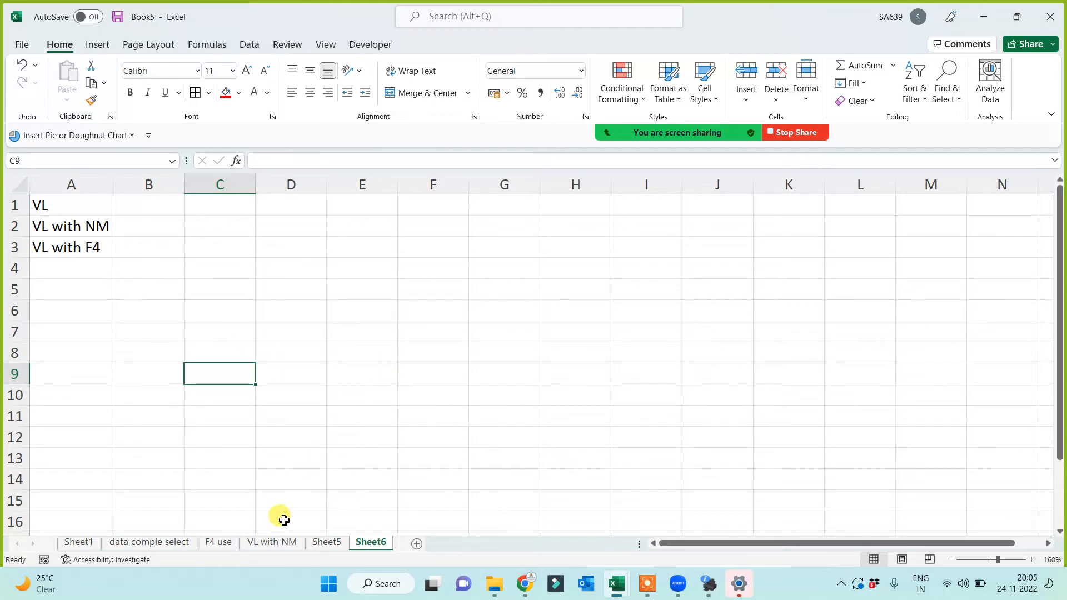
Check the Zoom meeting's participants list and minimize it
{"action": "left_click", "coordinate": [580, 110]}
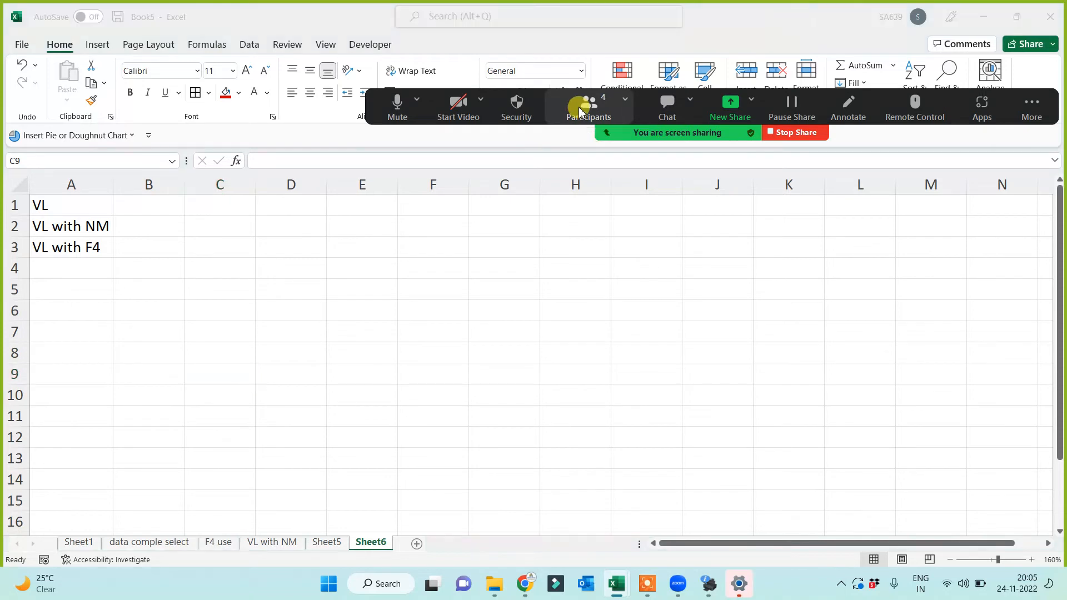
{"action": "left_click", "coordinate": [579, 109]}
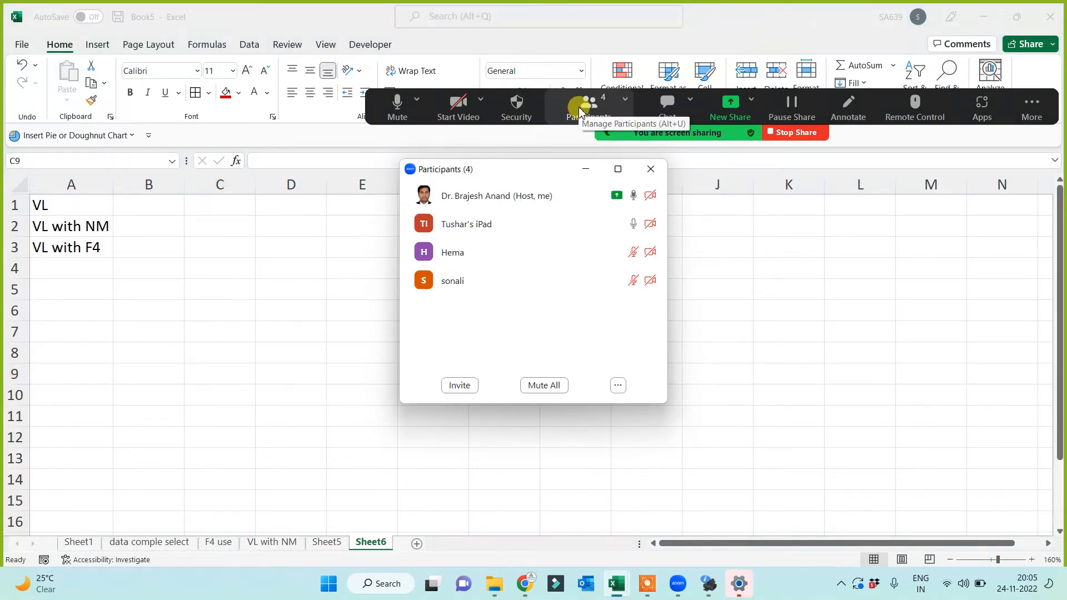
{"action": "left_click", "coordinate": [586, 169]}
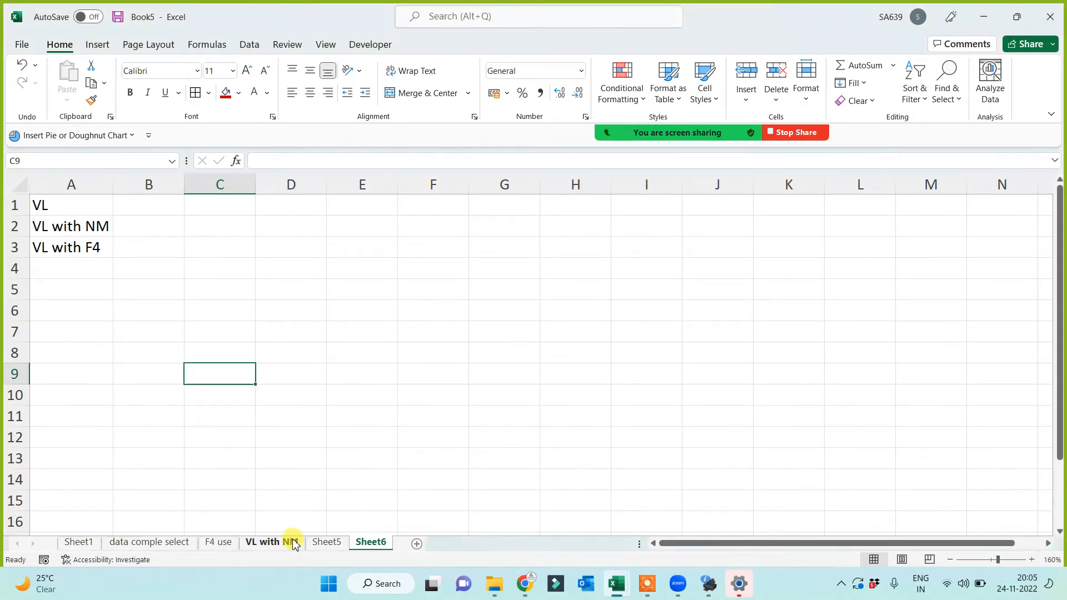
Copy the Agent_Name to Driver_Id table A1:E9 from the VL with NM sheet to cell A1 of a new sheet after Sheet6
{"action": "left_click", "coordinate": [272, 542]}
{"action": "left_click", "coordinate": [411, 216]}
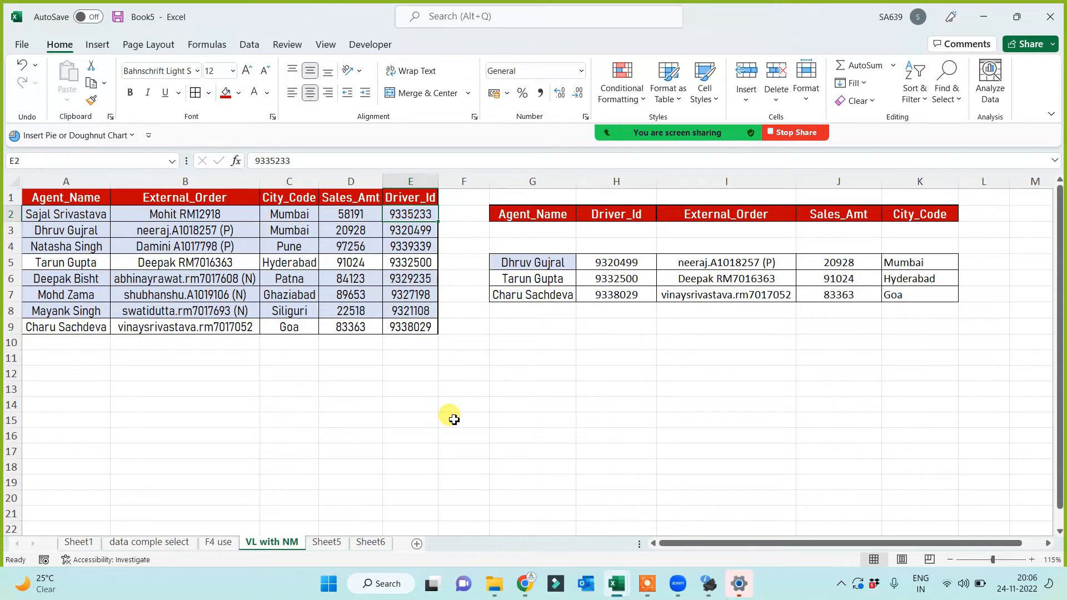
{"action": "left_click", "coordinate": [90, 198]}
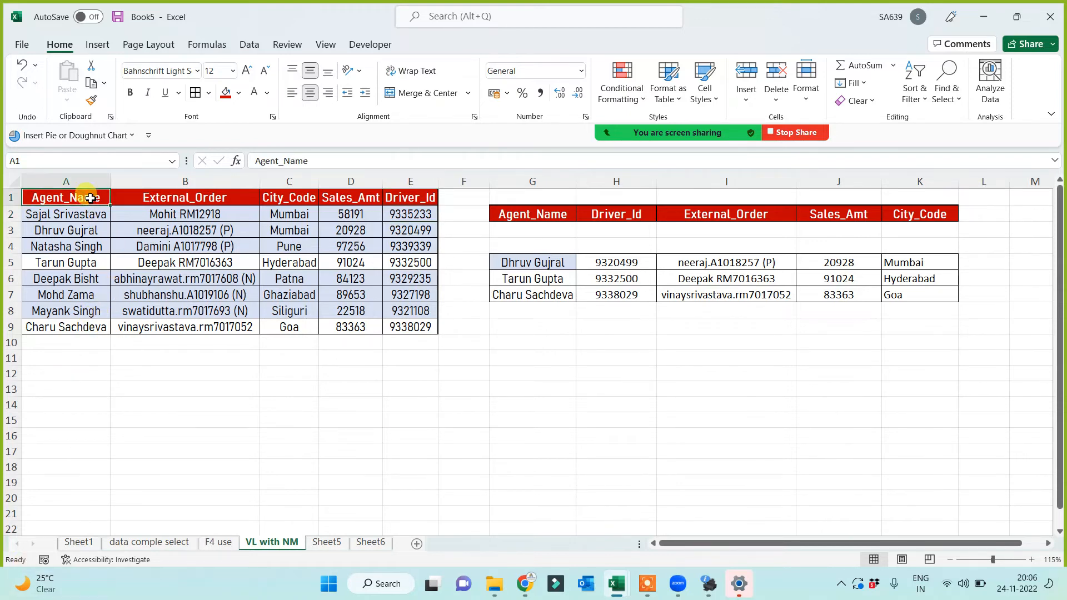
{"action": "left_click_drag", "start_coordinate": [90, 198], "coordinate": [410, 325]}
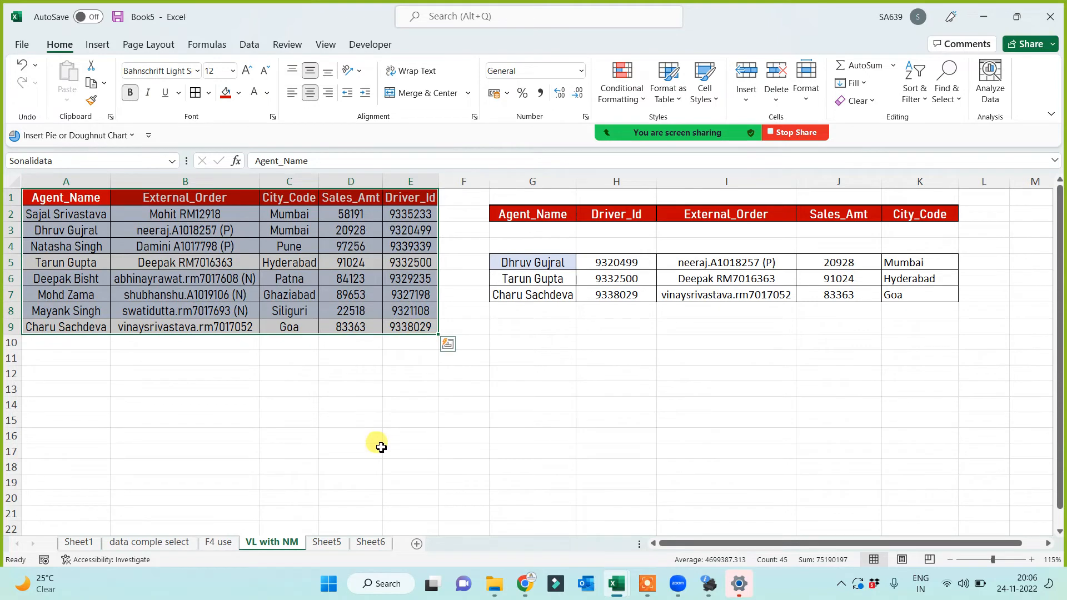
{"action": "key", "text": "ctrl+c"}
{"action": "left_click", "coordinate": [370, 542]}
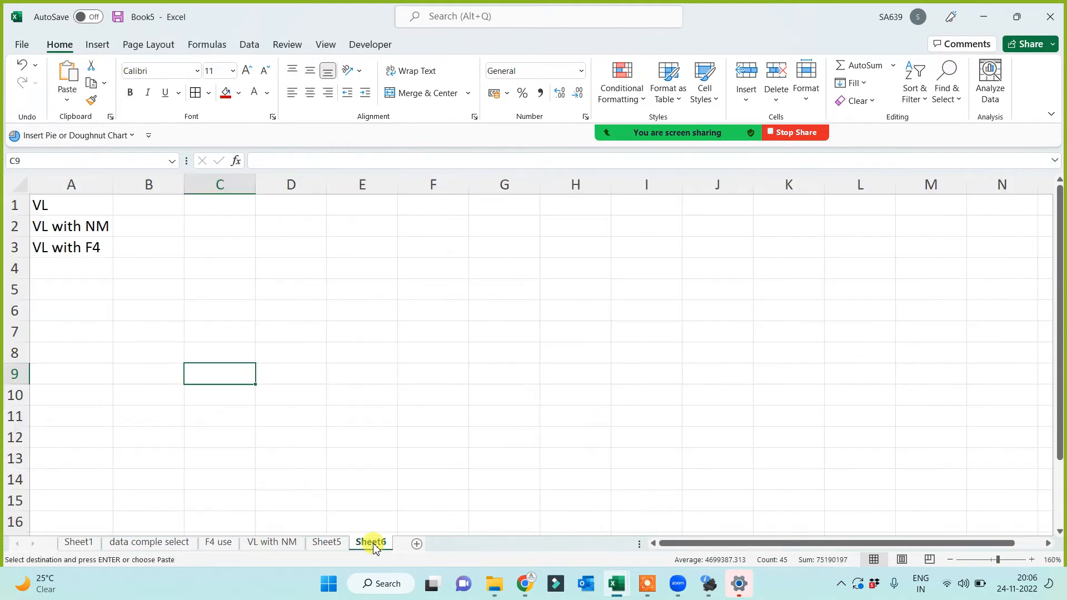
{"action": "left_click", "coordinate": [416, 543]}
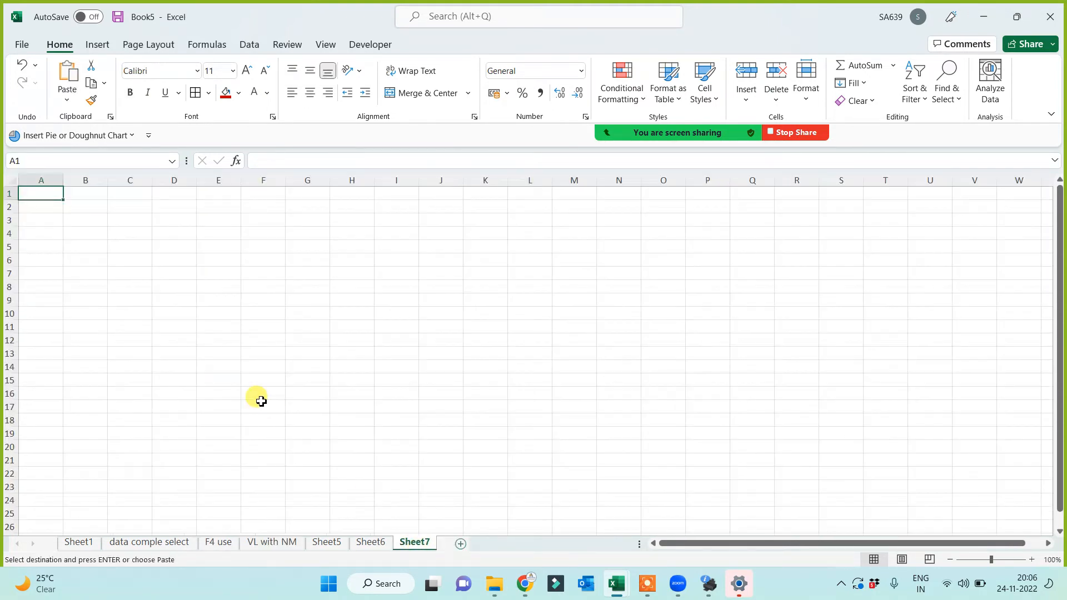
{"action": "key", "text": "ctrl+v"}
{"action": "scroll", "coordinate": [398, 419], "scroll_direction": "up", "scroll_amount": 5}
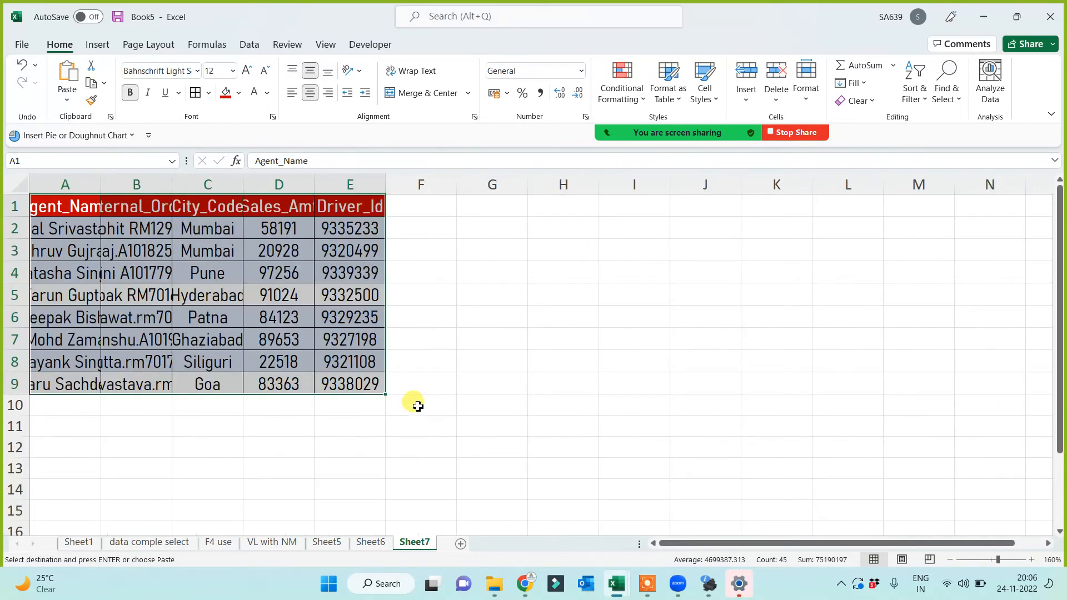
Autofit the Agent_Name, External_Order and City_Code columns of the pasted table
{"action": "double_click", "coordinate": [110, 185]}
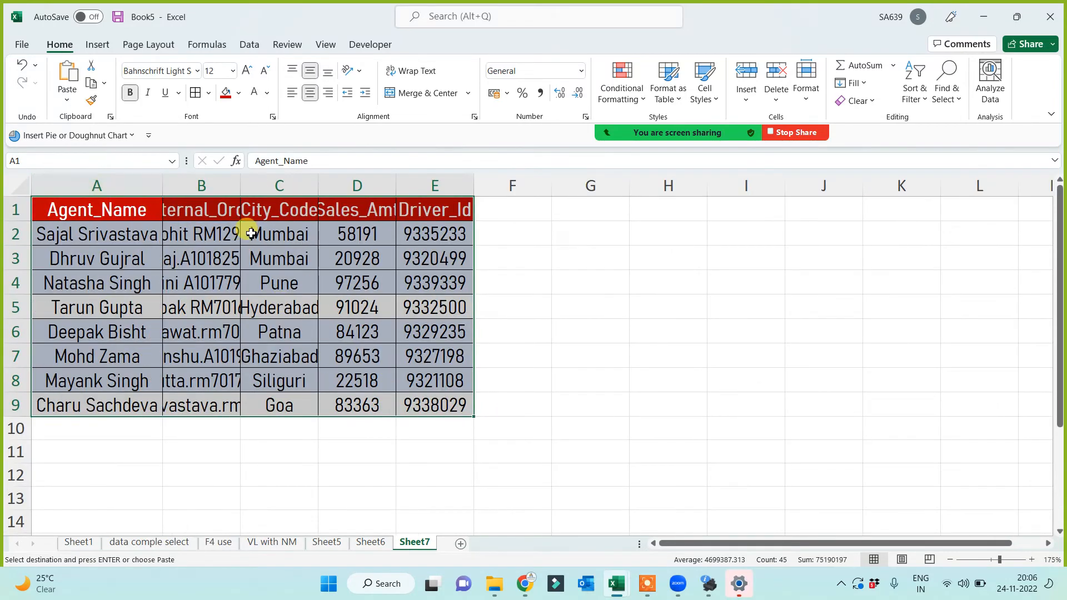
{"action": "double_click", "coordinate": [245, 185]}
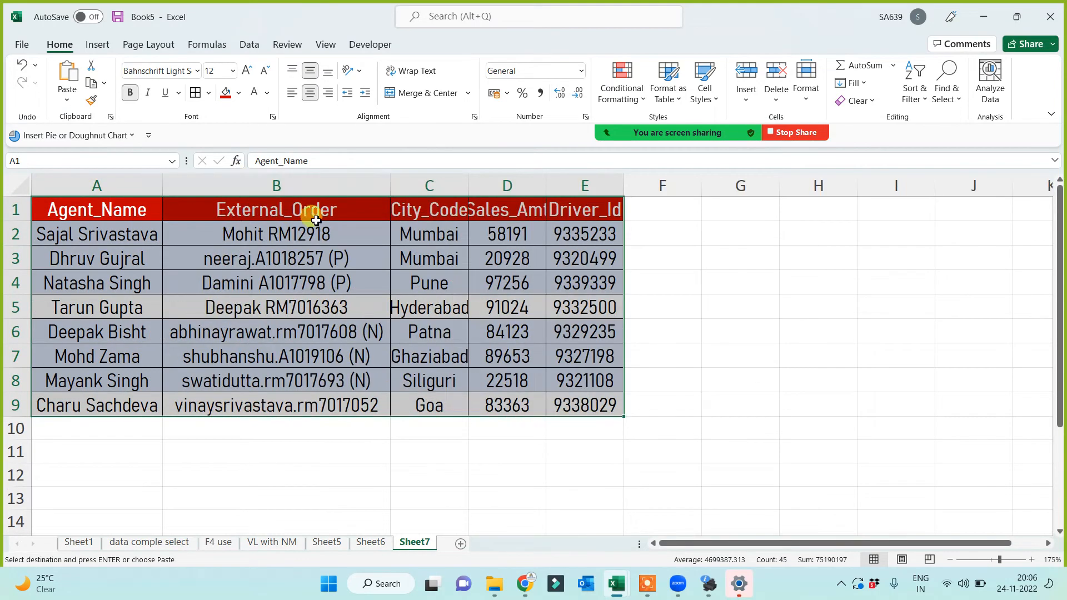
{"action": "double_click", "coordinate": [469, 185]}
Rename the new sheet as VL with Approx Match
{"action": "double_click", "coordinate": [422, 543]}
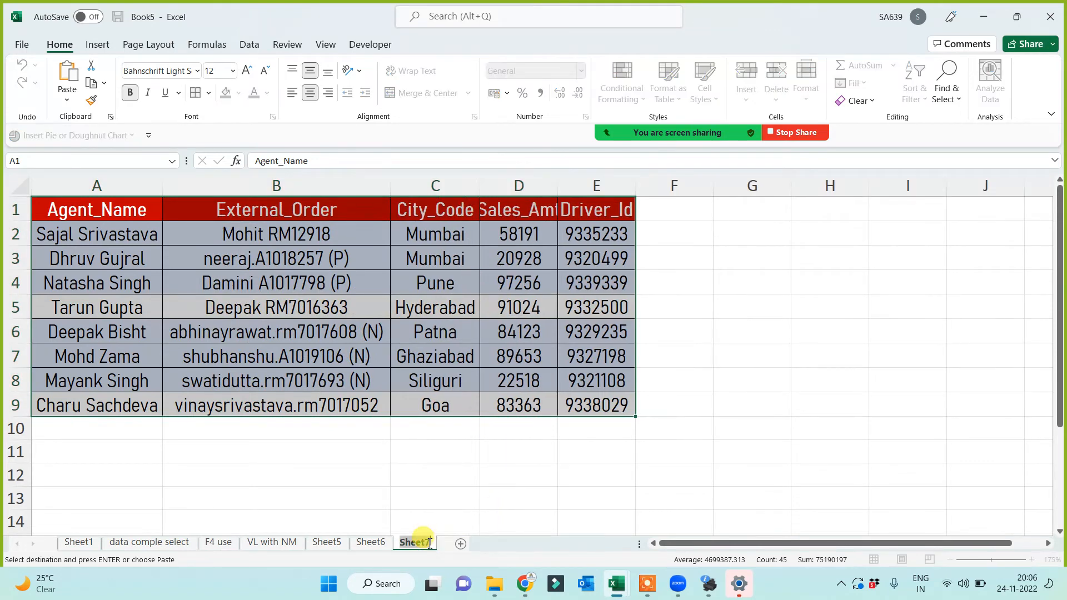
{"action": "type", "text": "VL"}
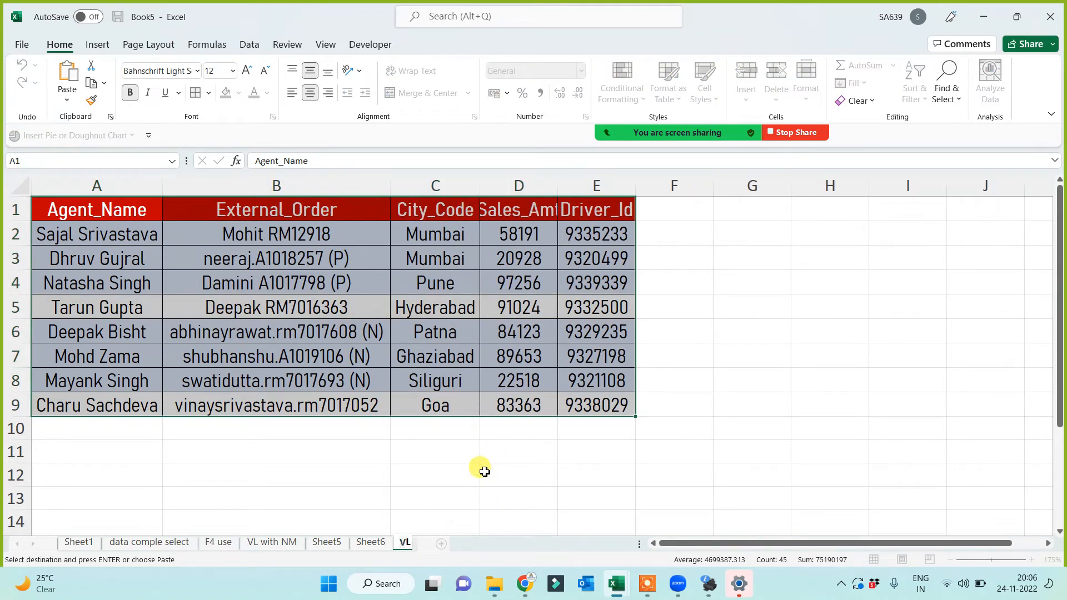
{"action": "type", "text": " with Ap"}
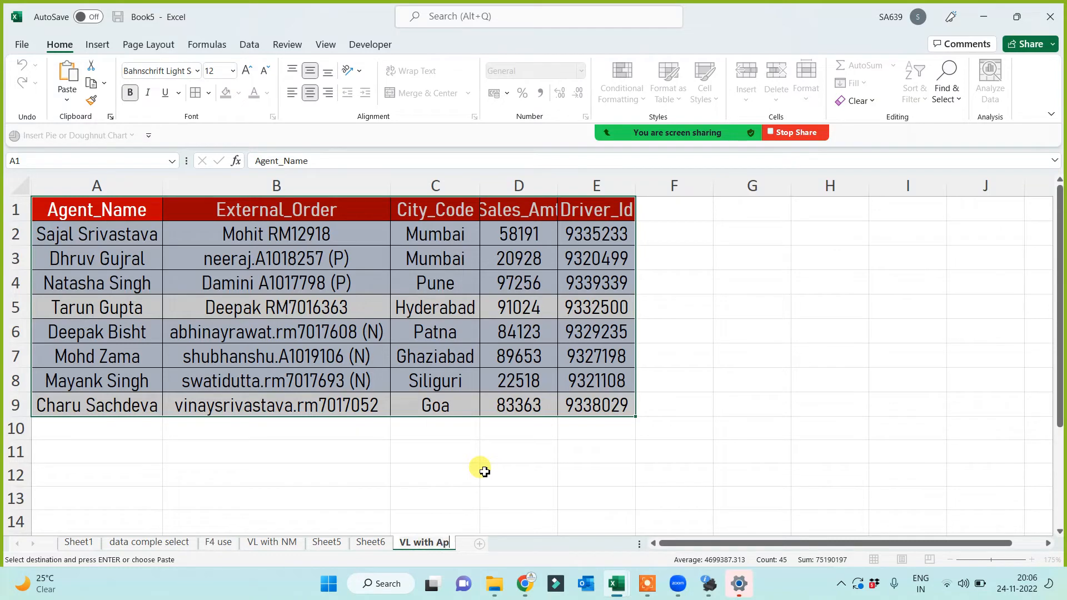
{"action": "type", "text": "prox Match"}
{"action": "key", "text": "Return"}
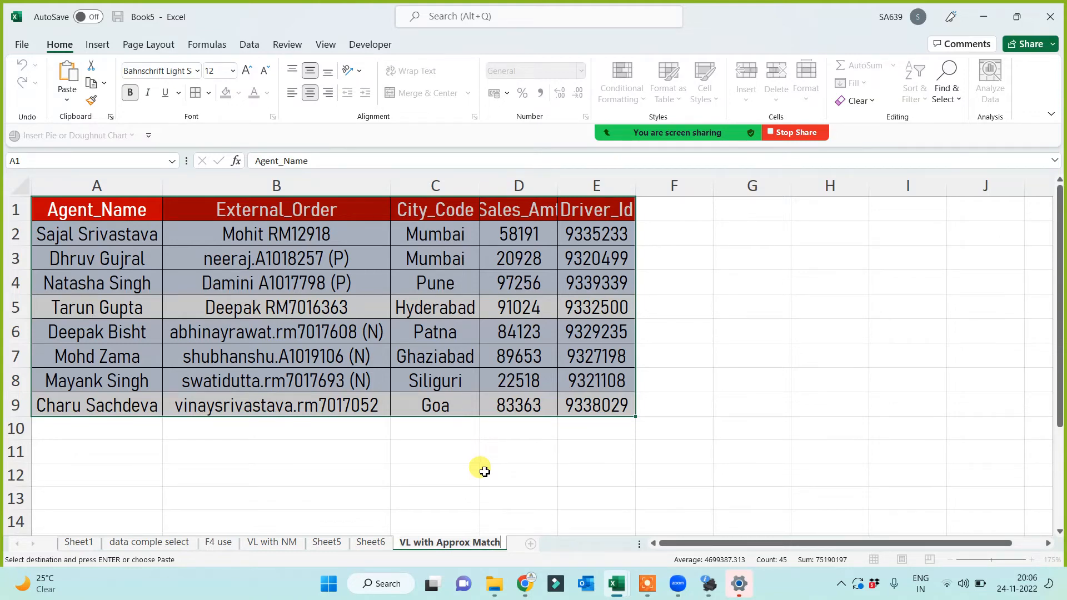
{"action": "left_click", "coordinate": [507, 475]}
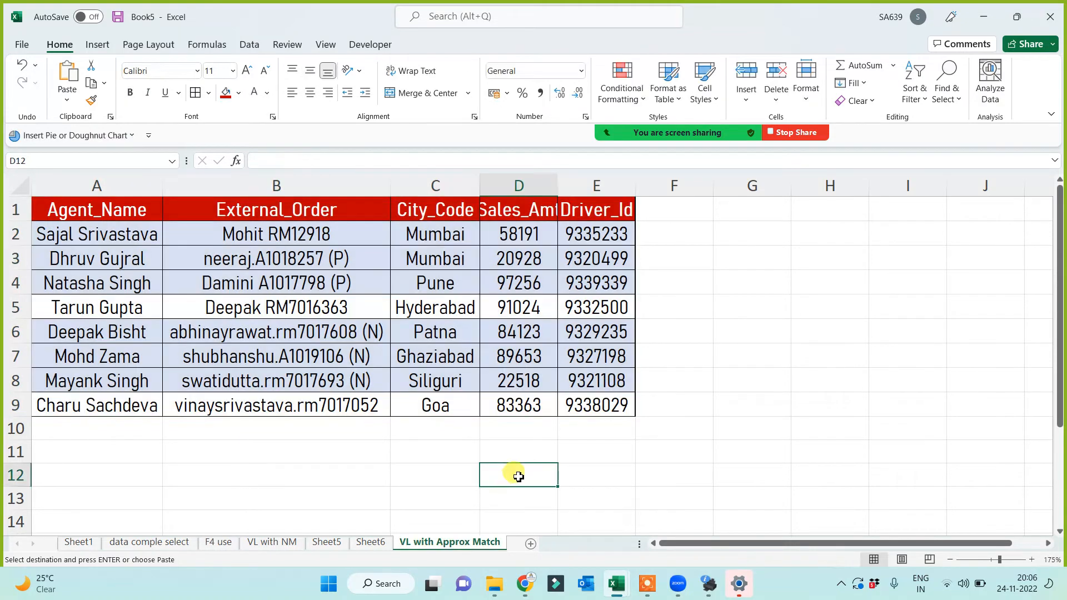
Autofit the Sales_Amt column and add a Grade header in cell F1
{"action": "double_click", "coordinate": [559, 179]}
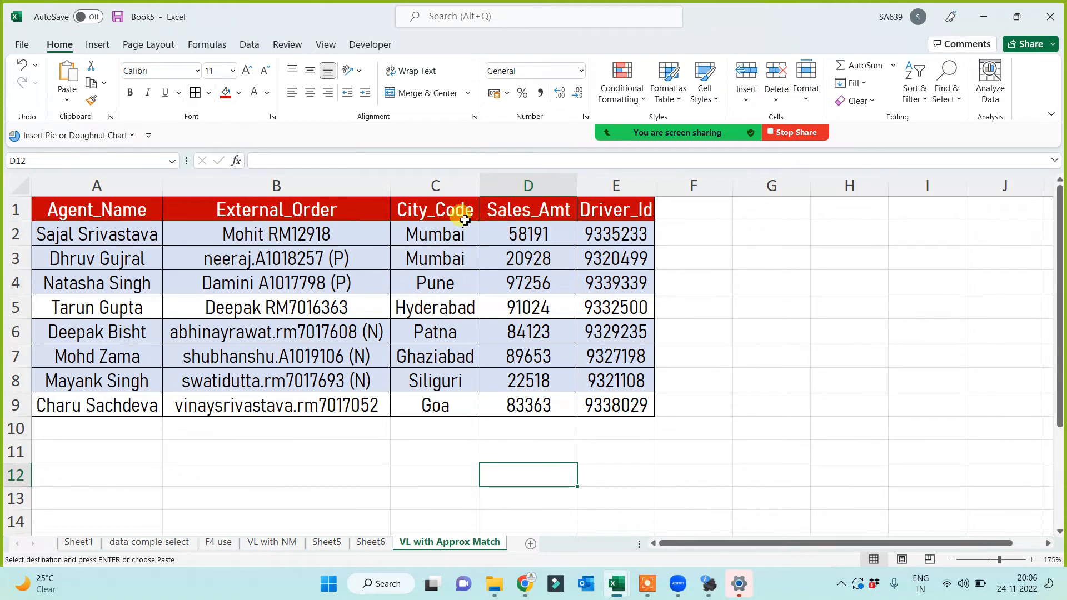
{"action": "left_click_drag", "start_coordinate": [542, 211], "coordinate": [533, 405]}
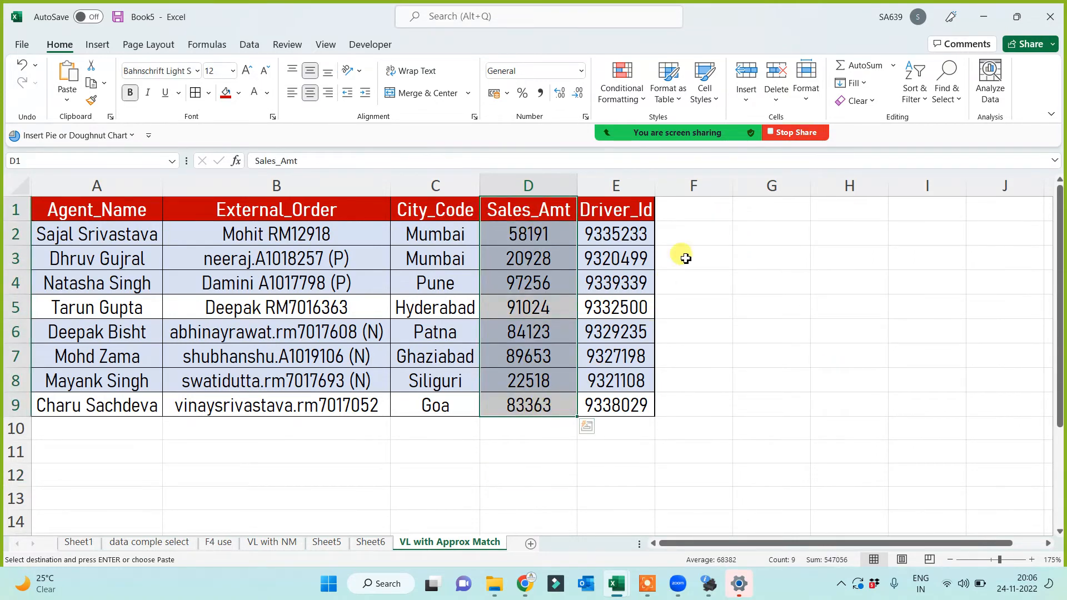
{"action": "left_click", "coordinate": [708, 208]}
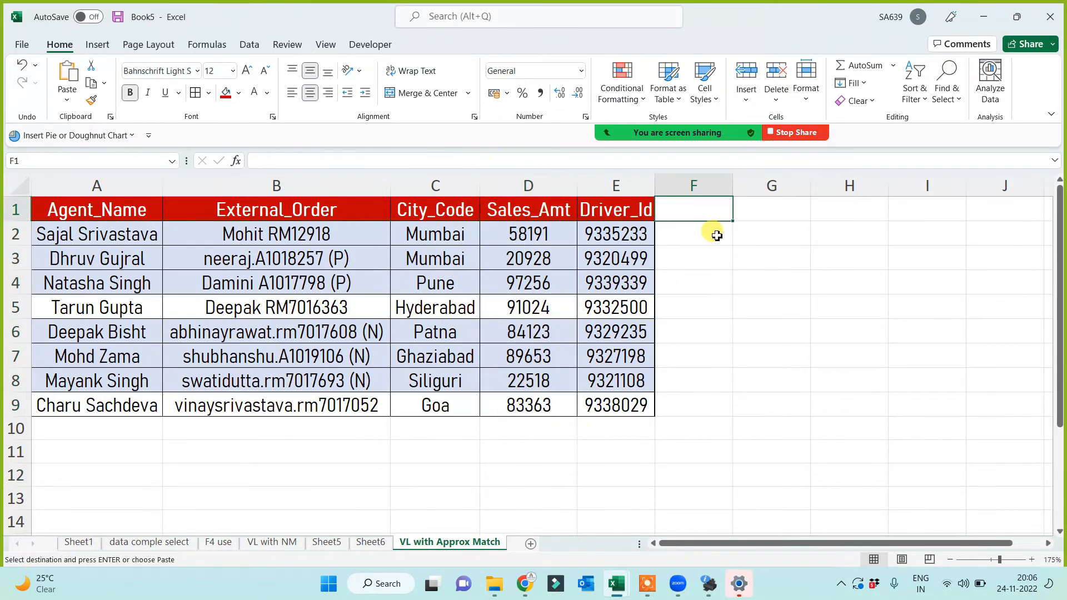
{"action": "type", "text": "Grade"}
{"action": "left_click", "coordinate": [737, 317]}
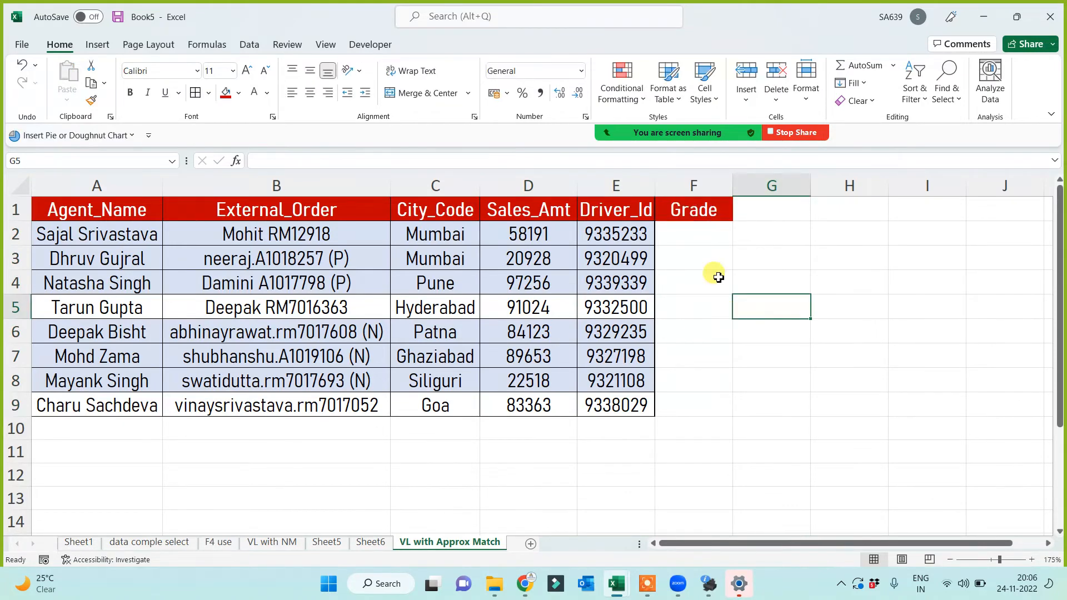
Copy only the Sales_Amt and Grade headers to H5:I5, and autofit columns H and E
{"action": "left_click", "coordinate": [517, 210]}
{"action": "left_click", "coordinate": [683, 213], "text": "shift"}
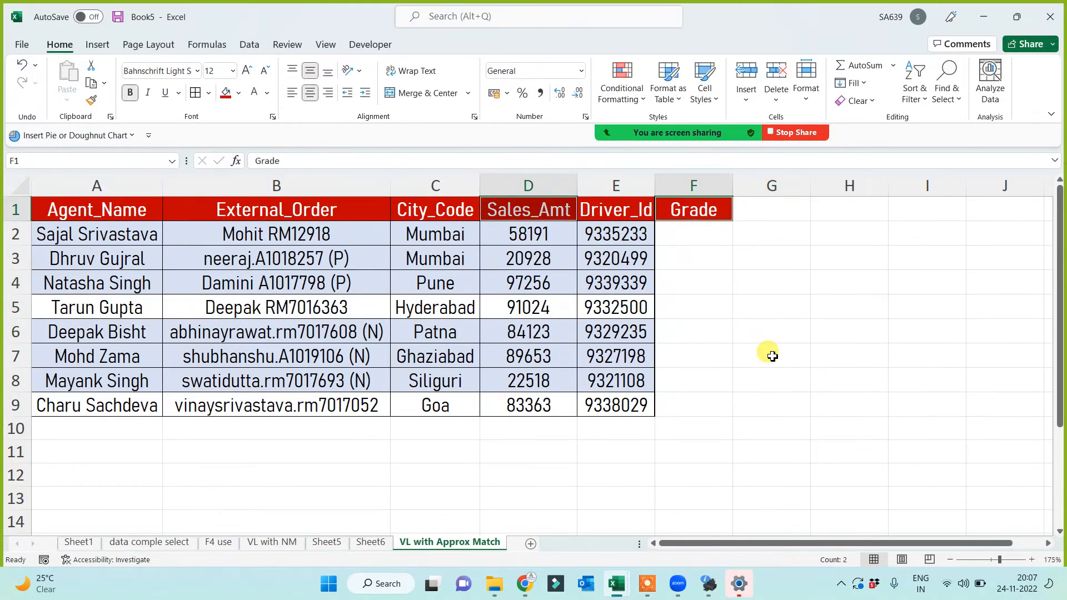
{"action": "key", "text": "ctrl+c"}
{"action": "left_click", "coordinate": [852, 309]}
{"action": "key", "text": "ctrl+v"}
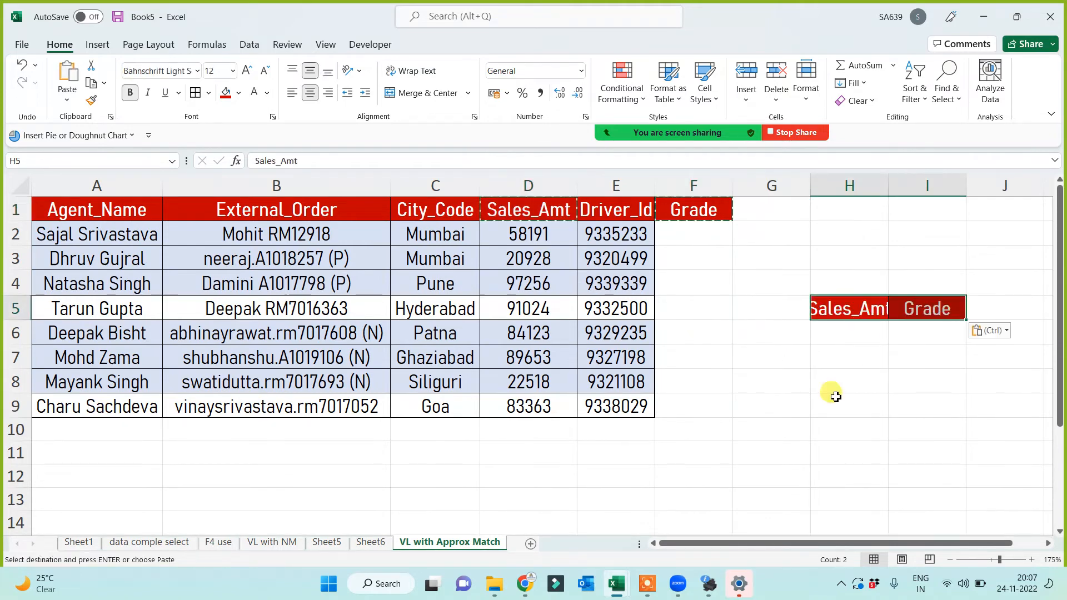
{"action": "left_click", "coordinate": [833, 399]}
{"action": "double_click", "coordinate": [888, 185]}
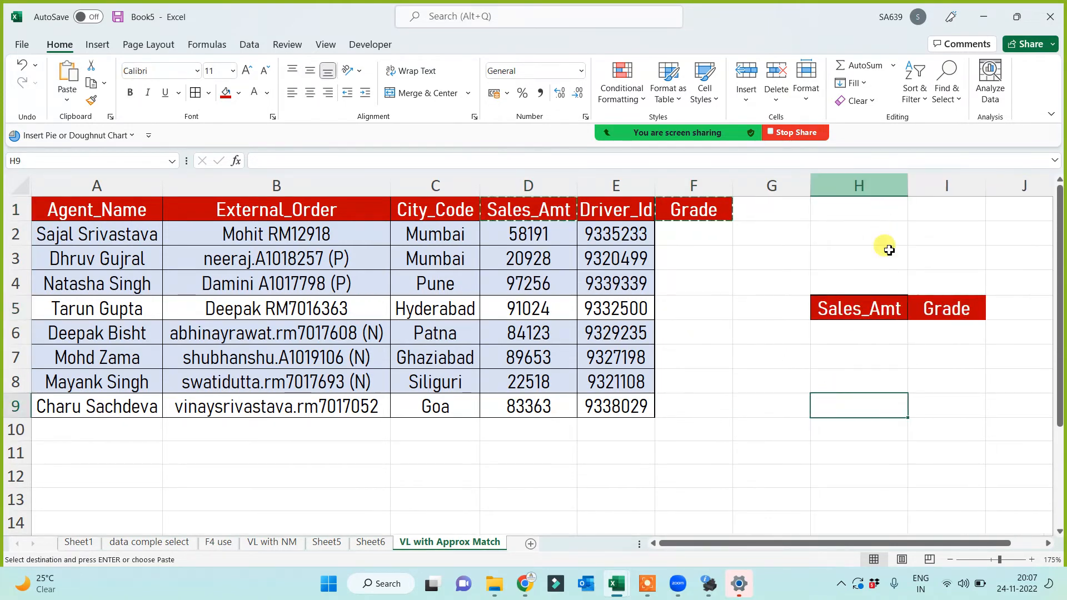
{"action": "key", "text": "Escape"}
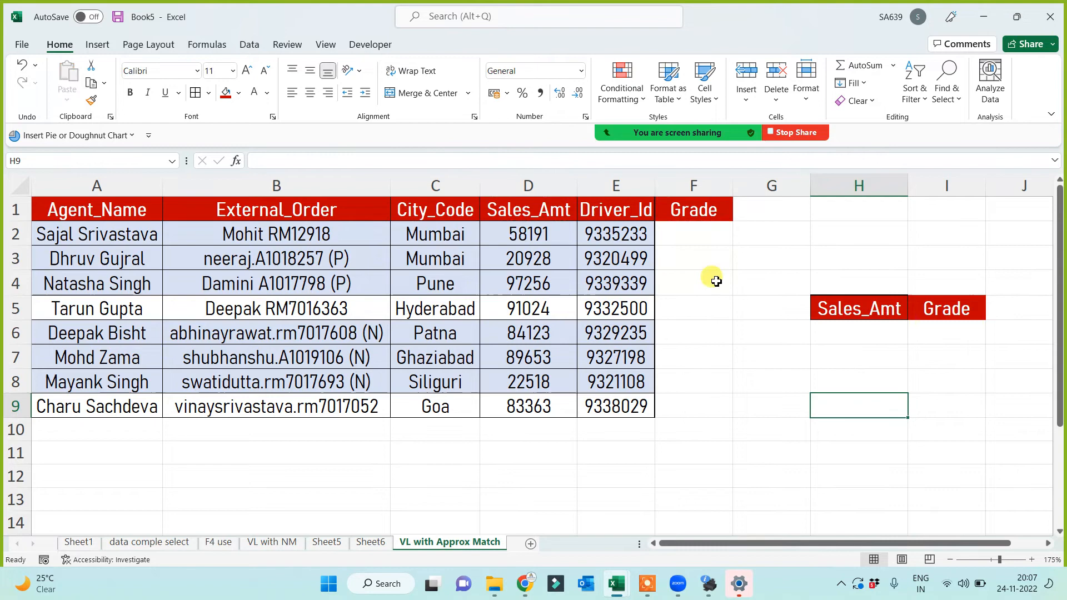
{"action": "double_click", "coordinate": [655, 185]}
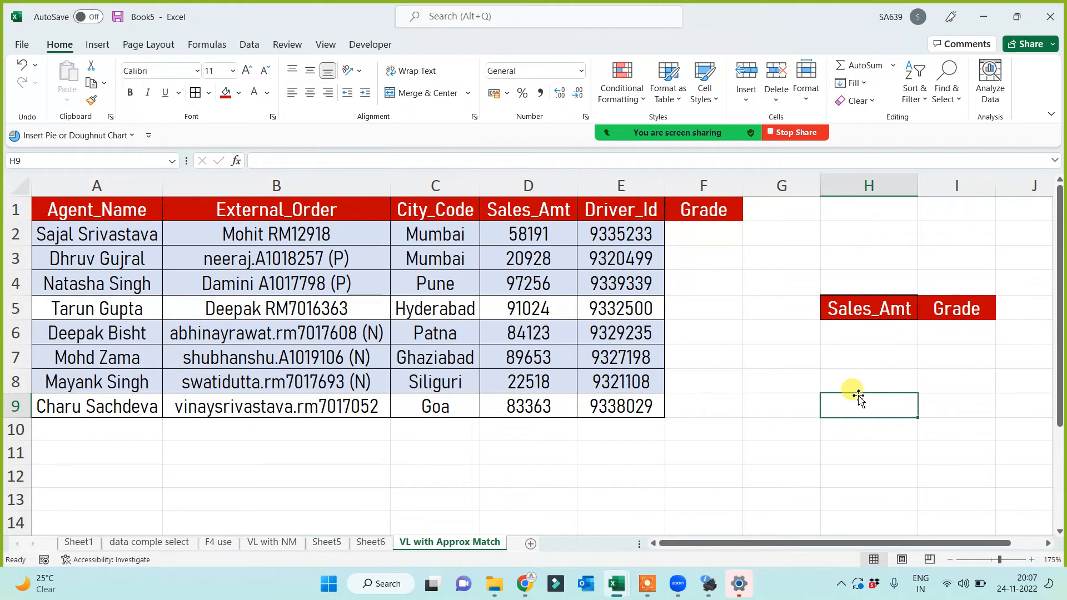
Enter the threshold 80000 in H9 with grade A in I9
{"action": "type", "text": ">"}
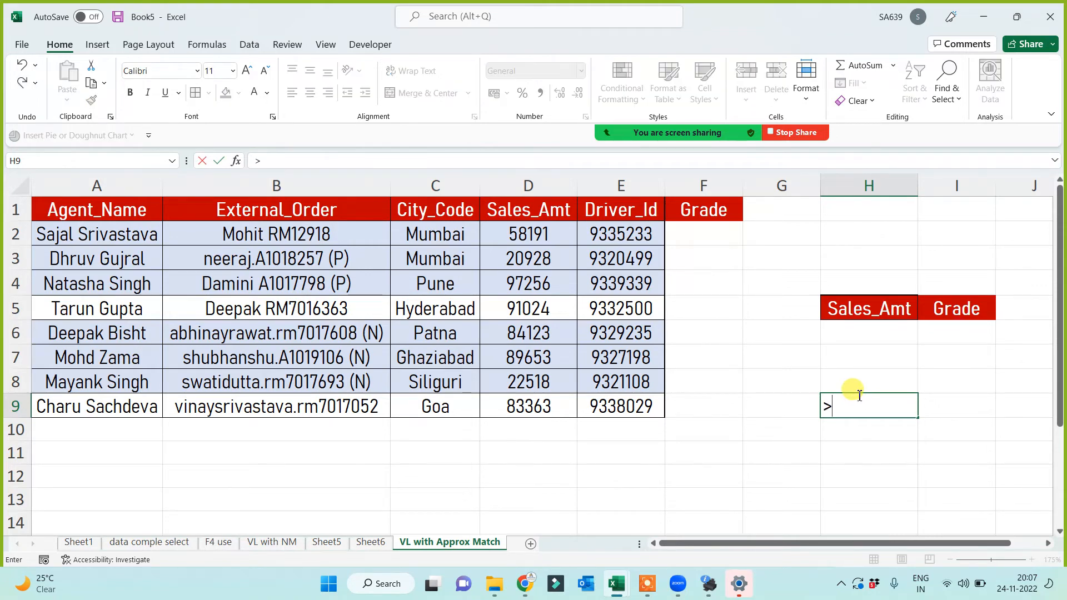
{"action": "key", "text": "BackSpace"}
{"action": "type", "text": "80000"}
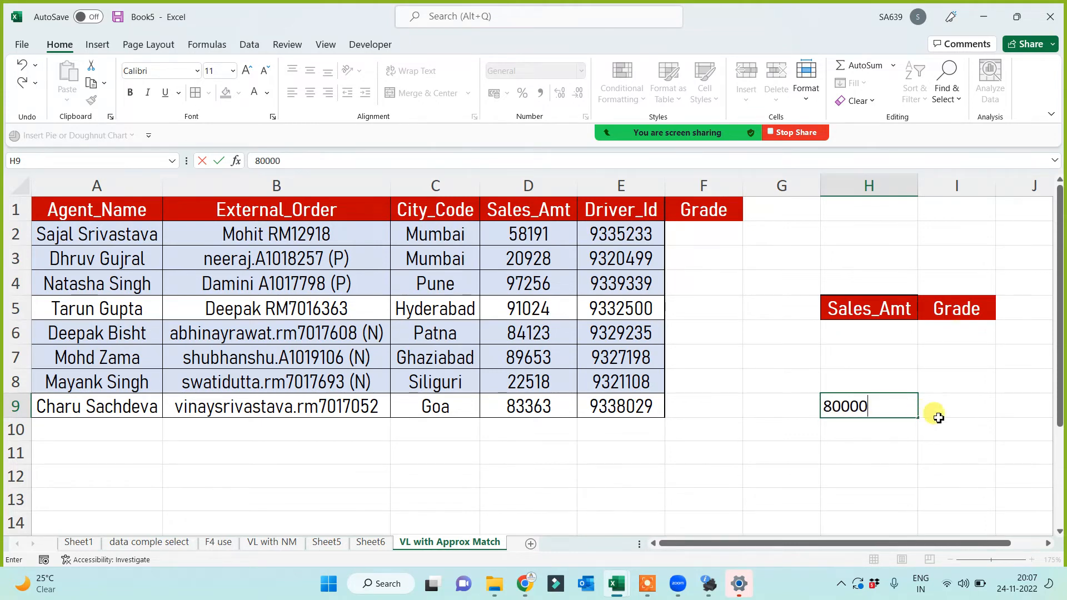
{"action": "key", "text": "Tab"}
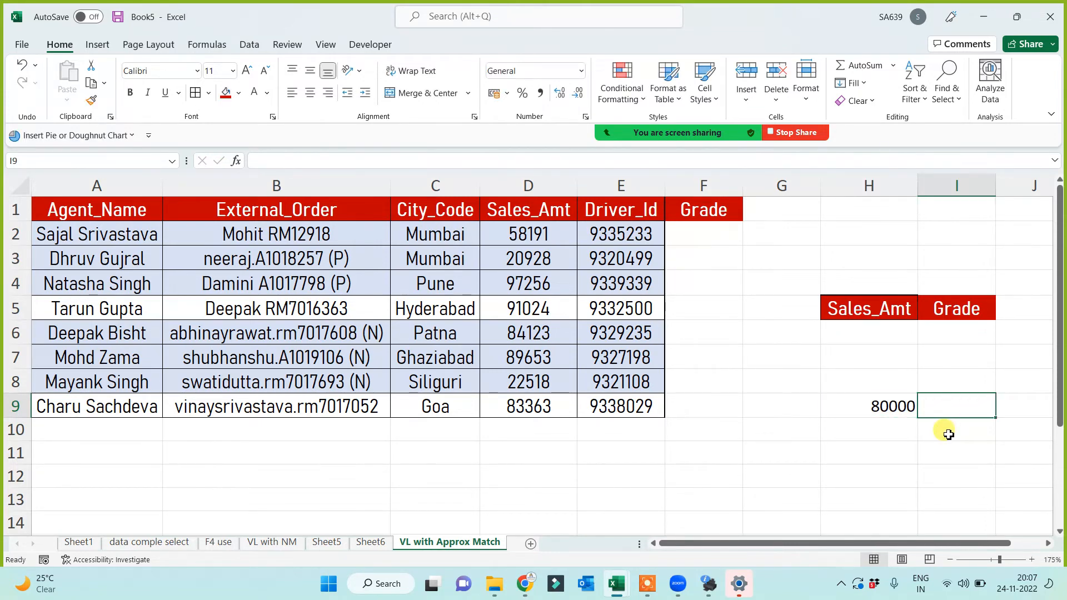
{"action": "type", "text": "A"}
{"action": "left_click", "coordinate": [948, 432]}
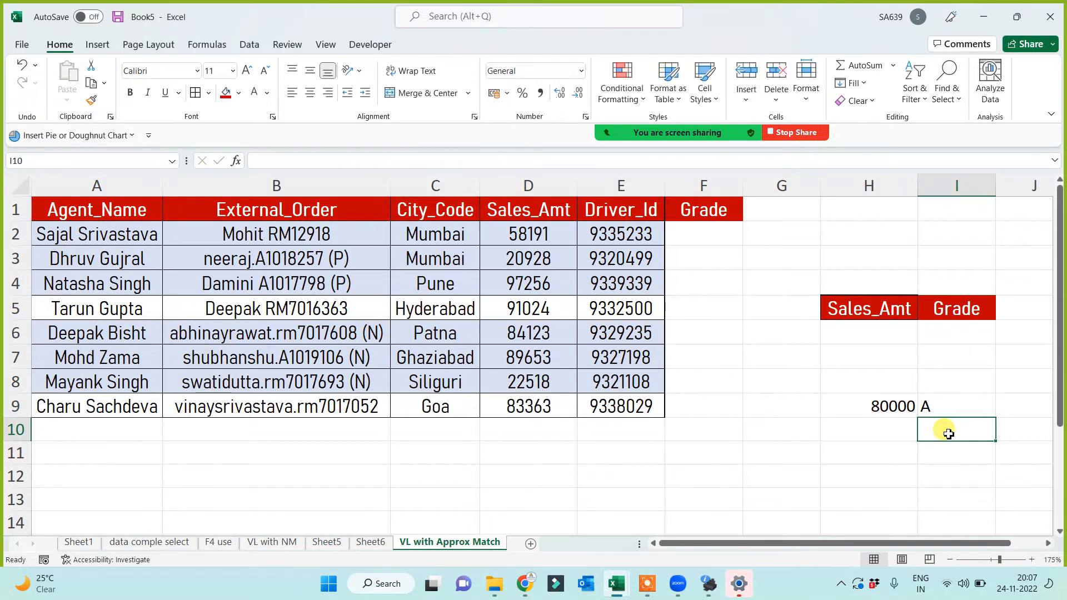
Enter the threshold 60000 in H8 with grade B in I8
{"action": "left_click", "coordinate": [873, 384]}
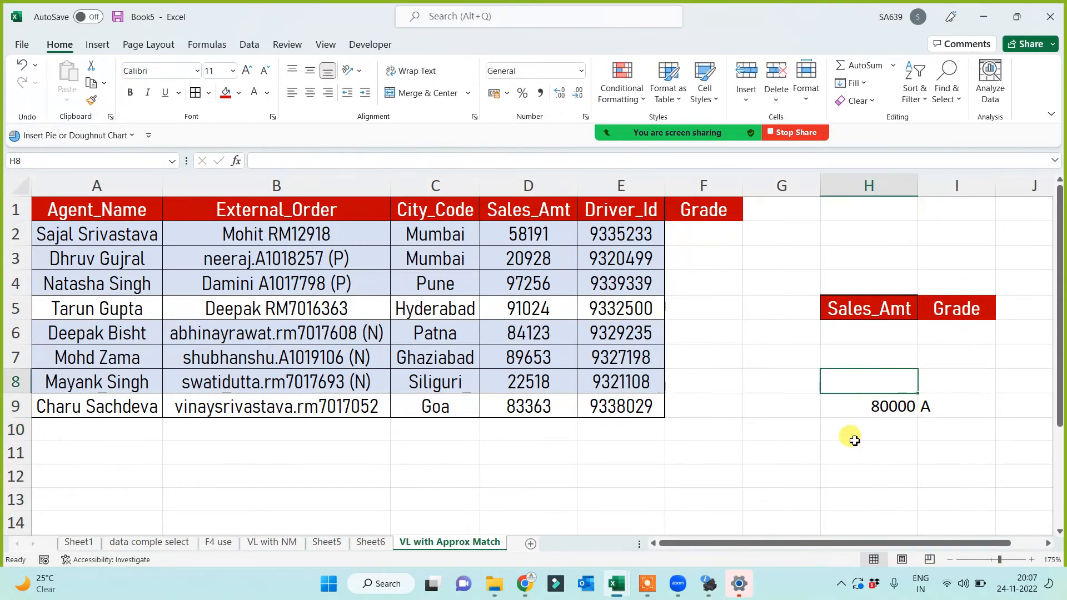
{"action": "type", "text": "60000"}
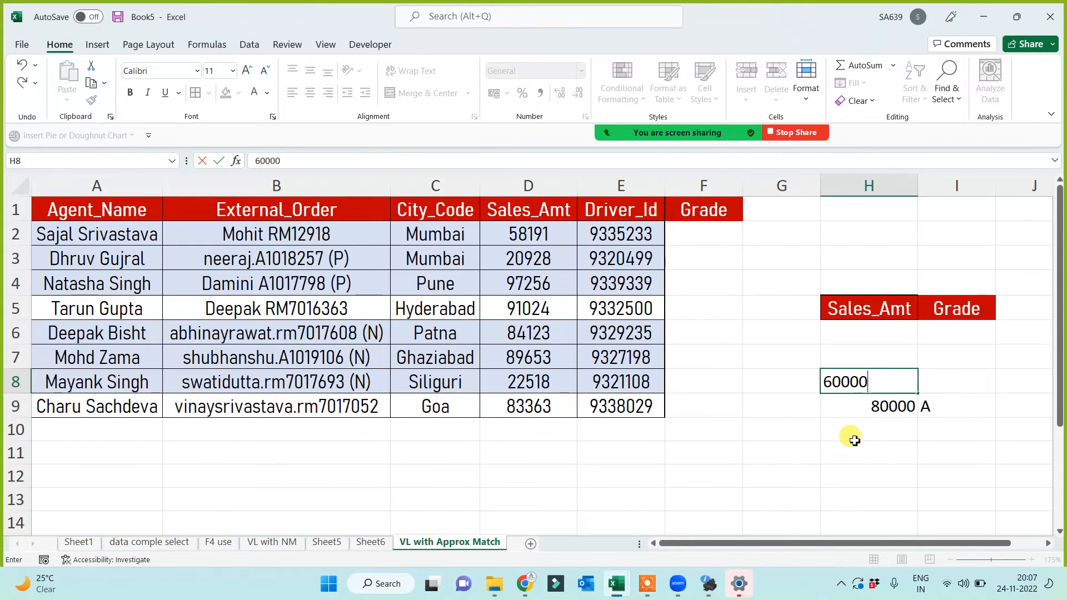
{"action": "left_click", "coordinate": [854, 440]}
{"action": "left_click", "coordinate": [941, 375]}
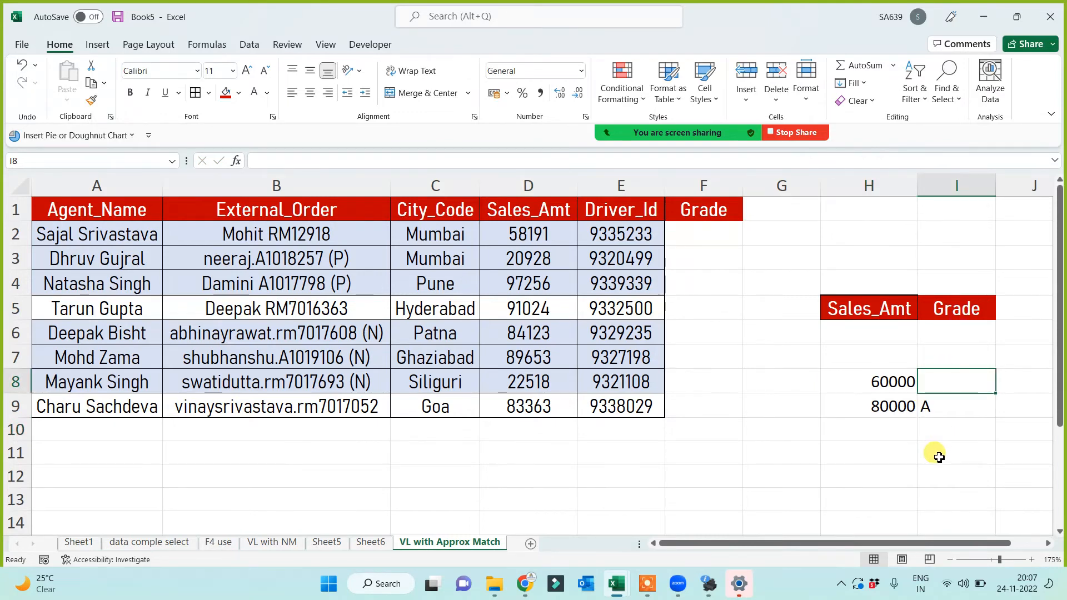
{"action": "type", "text": "B"}
{"action": "left_click", "coordinate": [938, 455]}
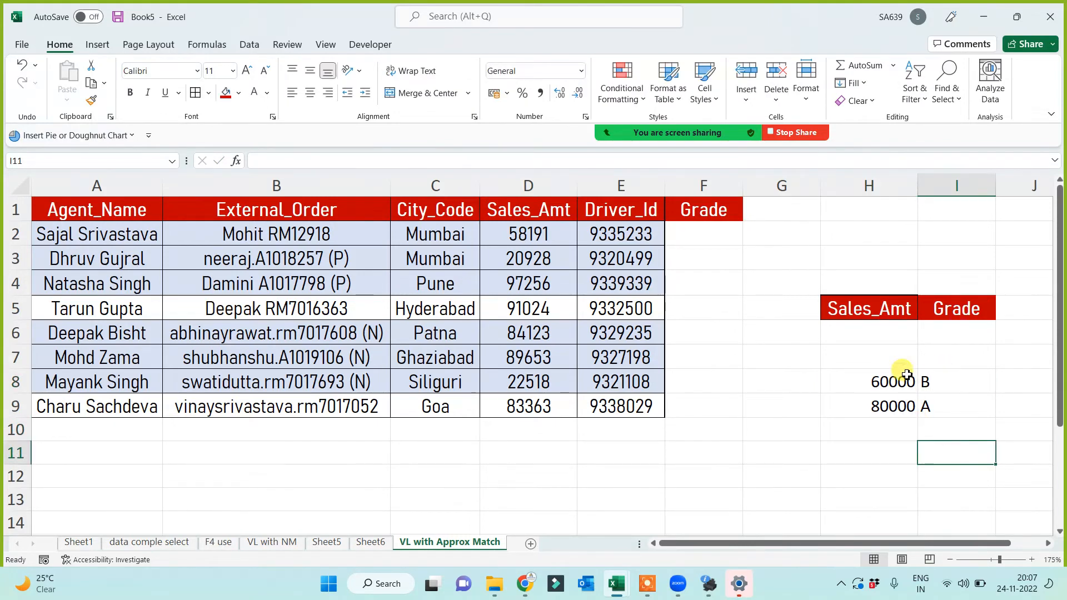
Enter the threshold 40000 in H7 with grade C in I7
{"action": "left_click", "coordinate": [894, 354]}
{"action": "type", "text": "40000"}
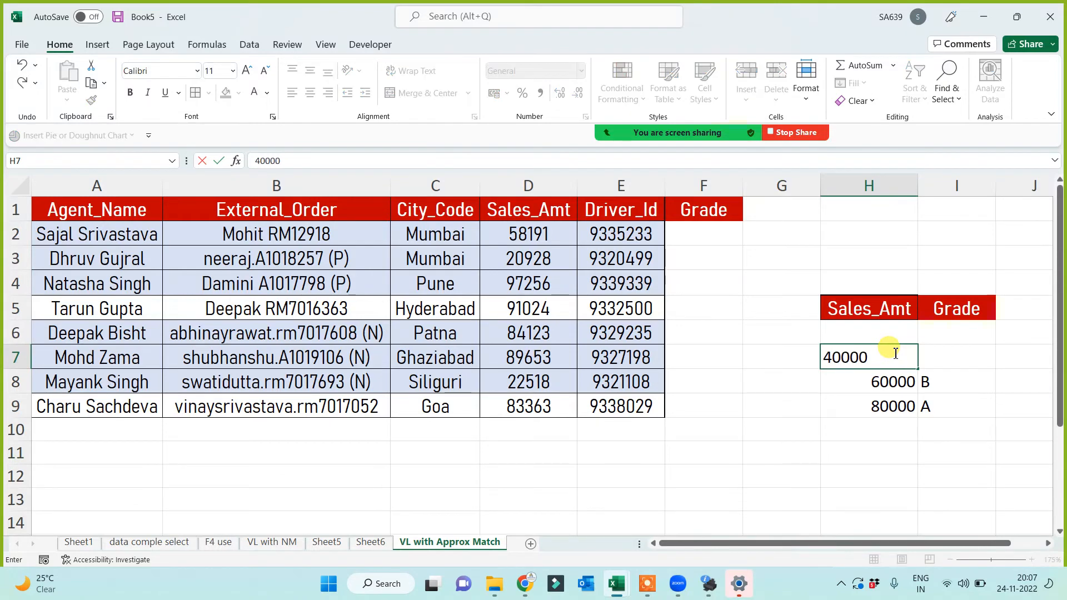
{"action": "left_click", "coordinate": [890, 499]}
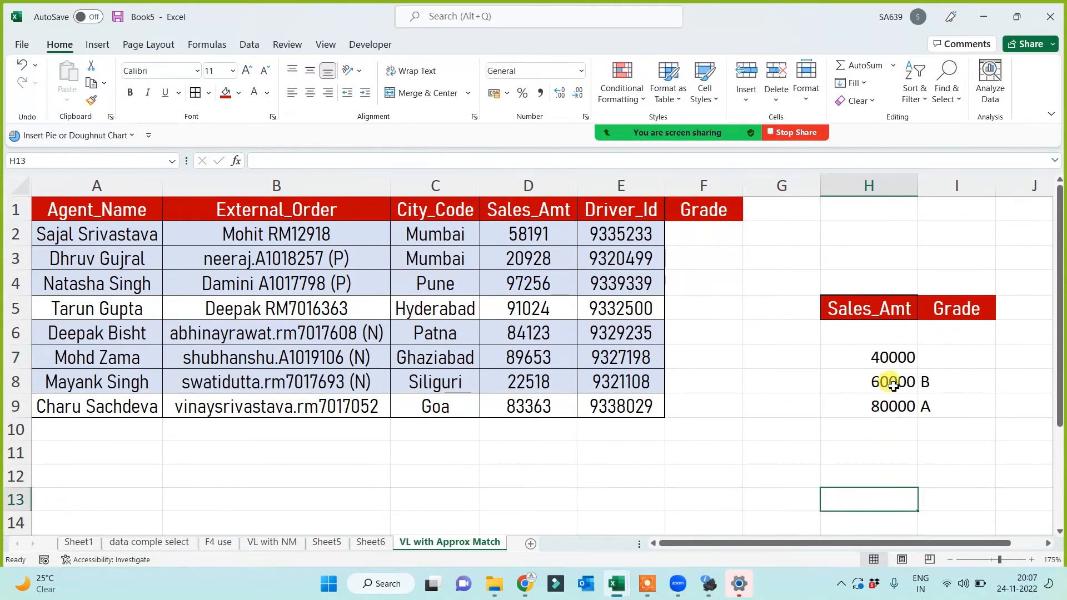
{"action": "left_click", "coordinate": [931, 361]}
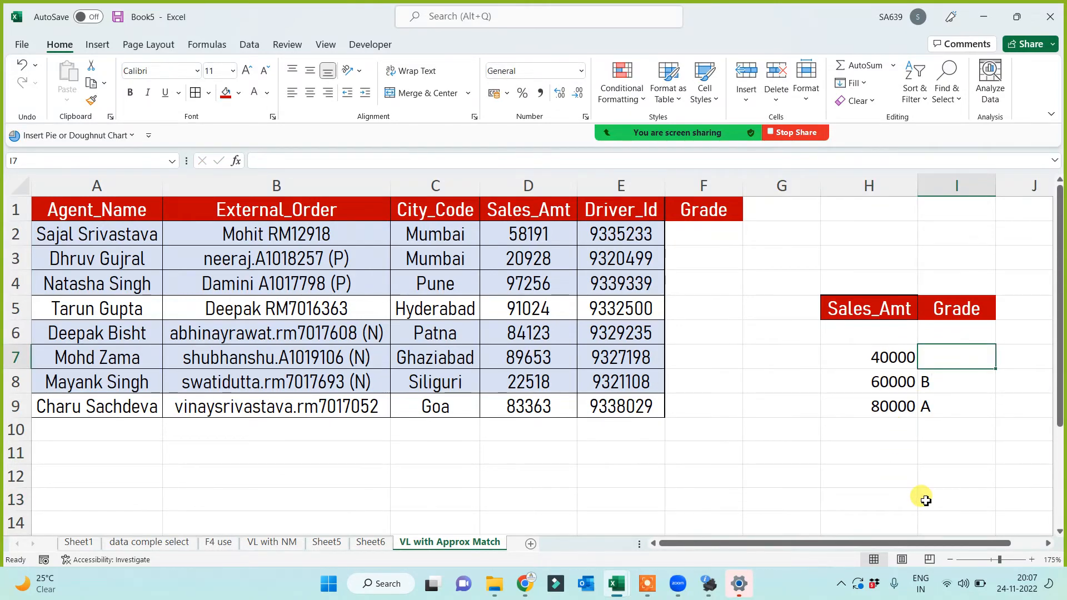
{"action": "type", "text": "C"}
{"action": "left_click", "coordinate": [885, 501]}
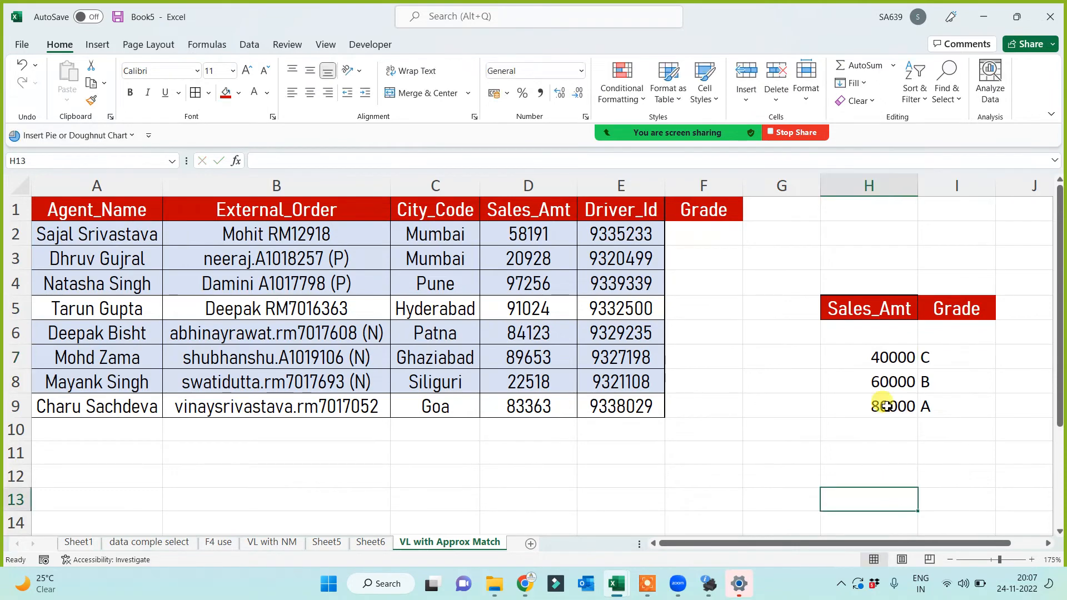
Enter the threshold 1 in H6 with grade D in I6
{"action": "left_click", "coordinate": [895, 327]}
{"action": "type", "text": "1"}
{"action": "left_click", "coordinate": [892, 453]}
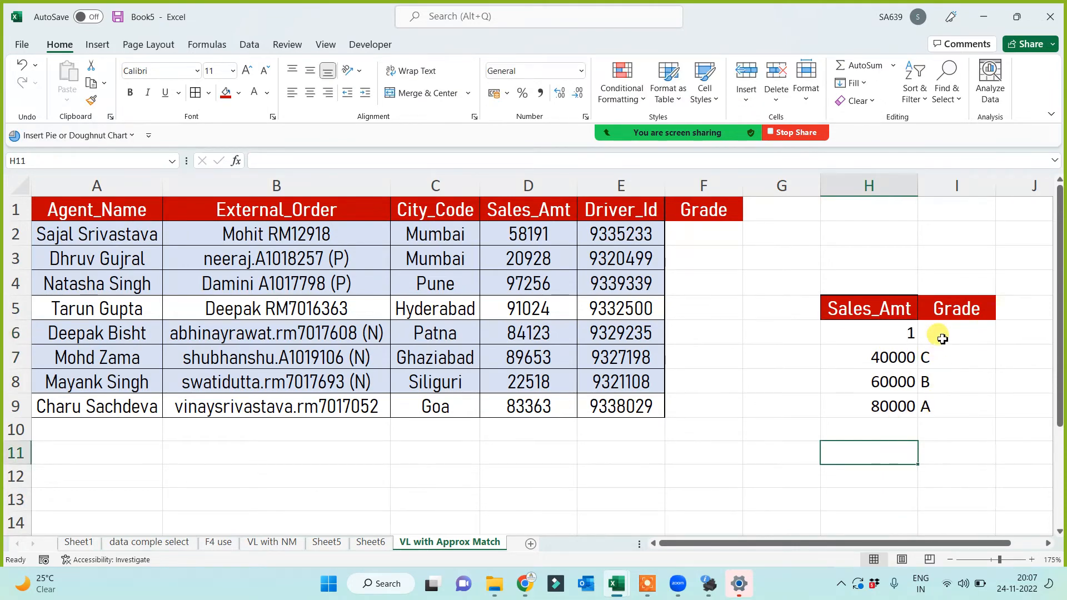
{"action": "left_click", "coordinate": [942, 339]}
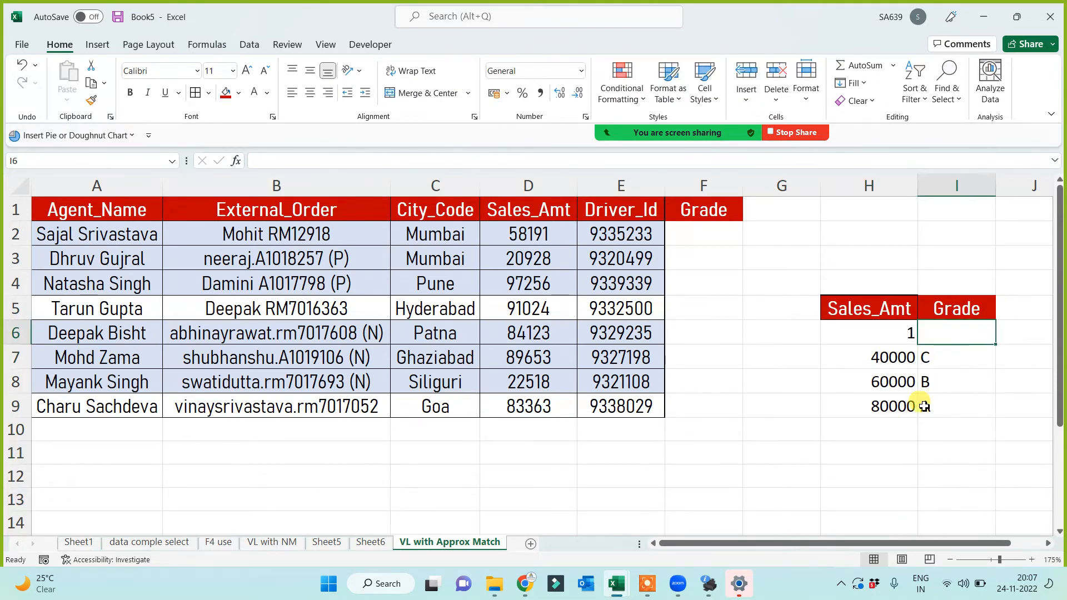
{"action": "type", "text": "D"}
{"action": "left_click", "coordinate": [904, 470]}
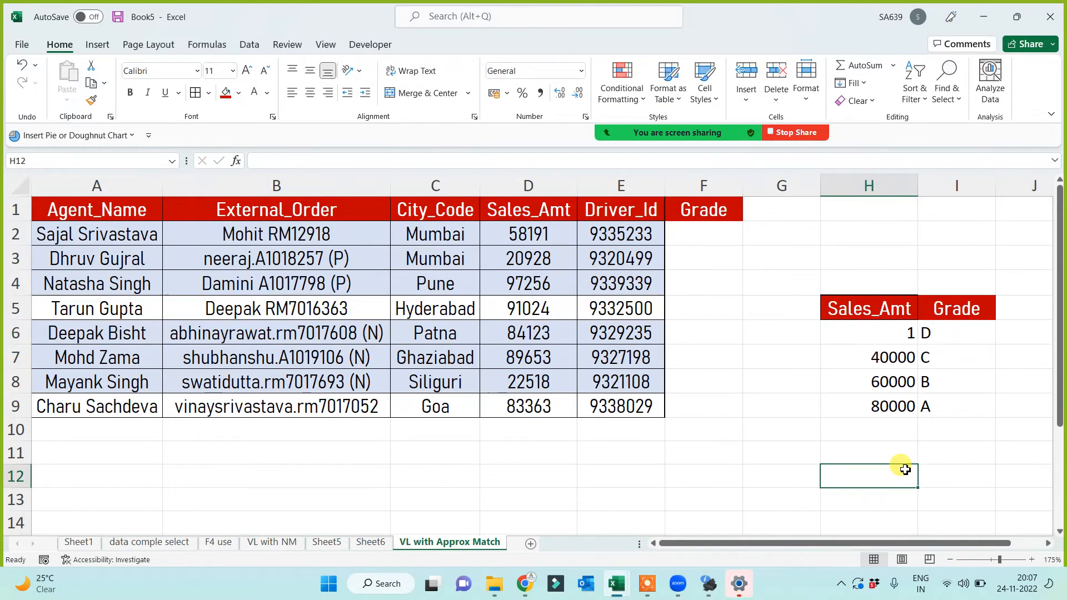
Review each sales threshold and its matching grade in the H6:I9 table, from the highest to the lowest band
{"action": "left_click", "coordinate": [865, 406]}
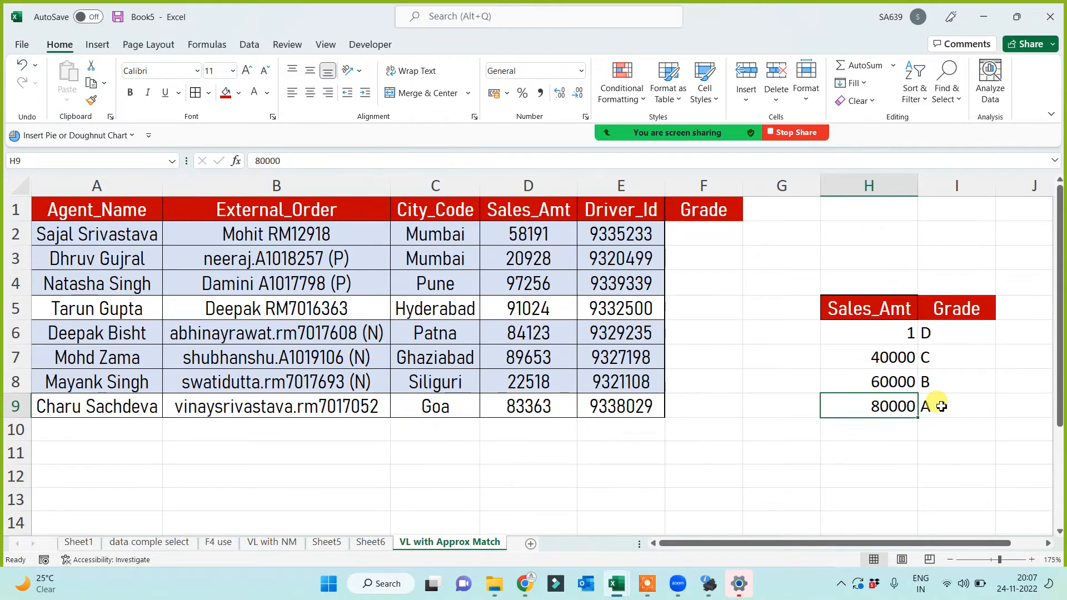
{"action": "left_click", "coordinate": [876, 388]}
{"action": "left_click", "coordinate": [877, 411]}
{"action": "left_click", "coordinate": [946, 380]}
{"action": "left_click", "coordinate": [882, 362]}
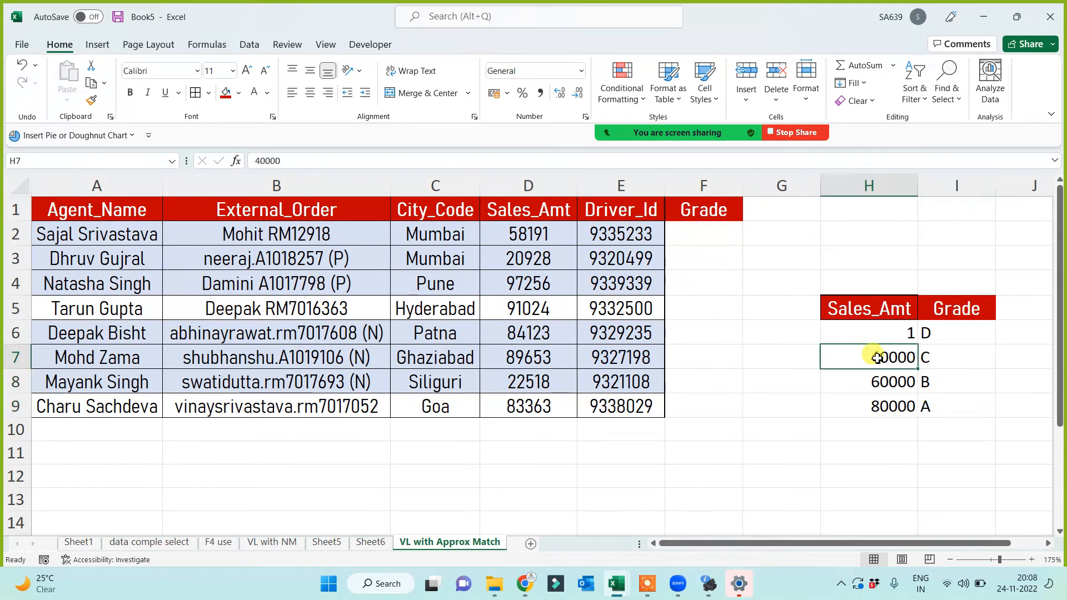
{"action": "left_click", "coordinate": [886, 380]}
{"action": "left_click", "coordinate": [941, 358]}
{"action": "left_click", "coordinate": [876, 357]}
{"action": "left_click", "coordinate": [888, 332]}
{"action": "left_click", "coordinate": [946, 335]}
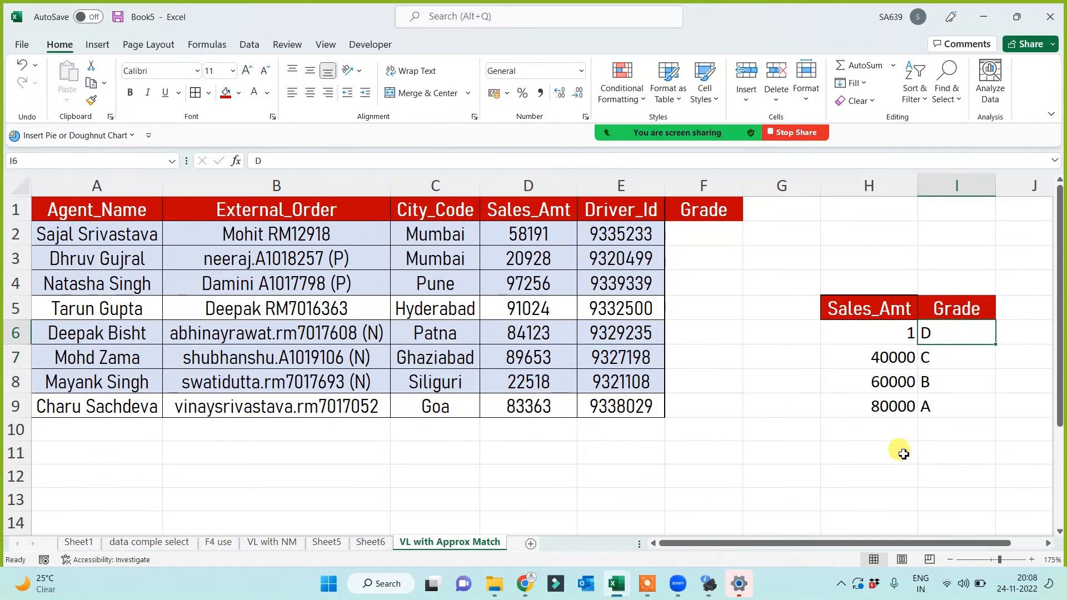
Start an IF formula in F2 that tests the first agent's sales amount in D2
{"action": "left_click", "coordinate": [696, 236]}
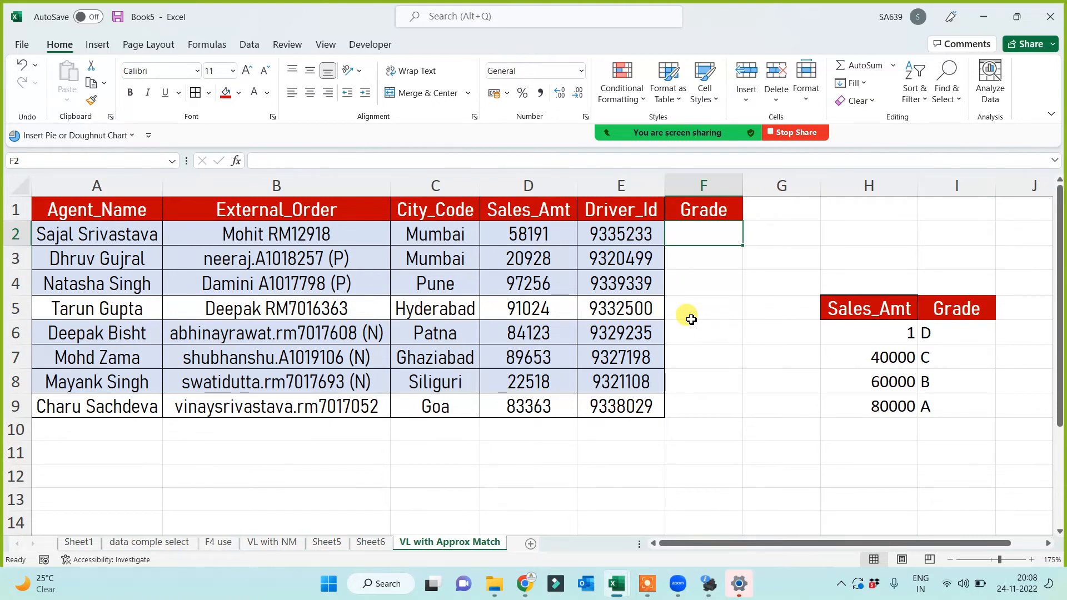
{"action": "type", "text": "=if("}
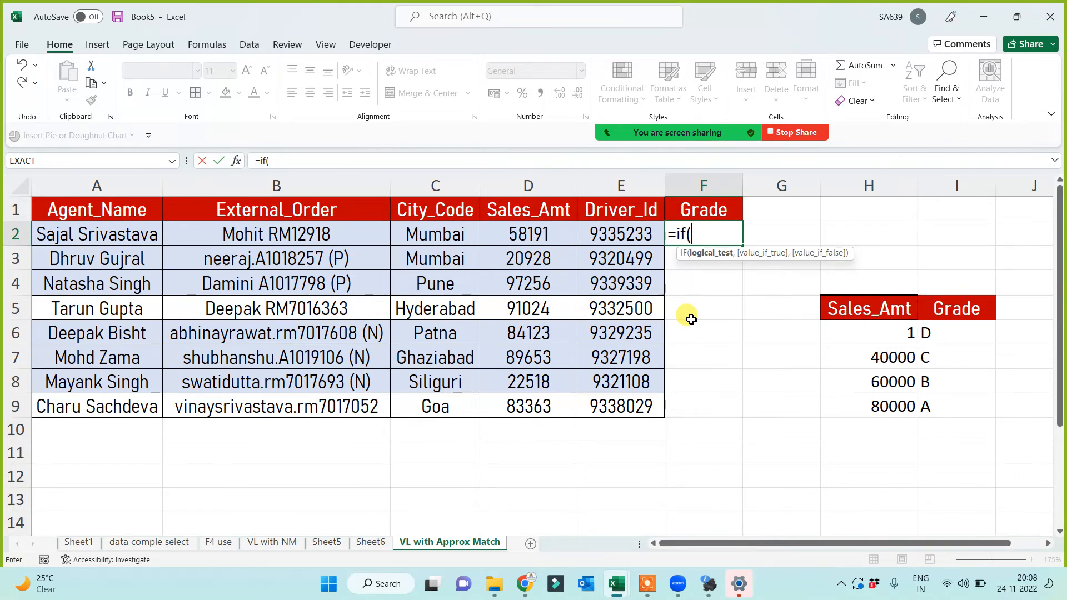
{"action": "left_click", "coordinate": [509, 238]}
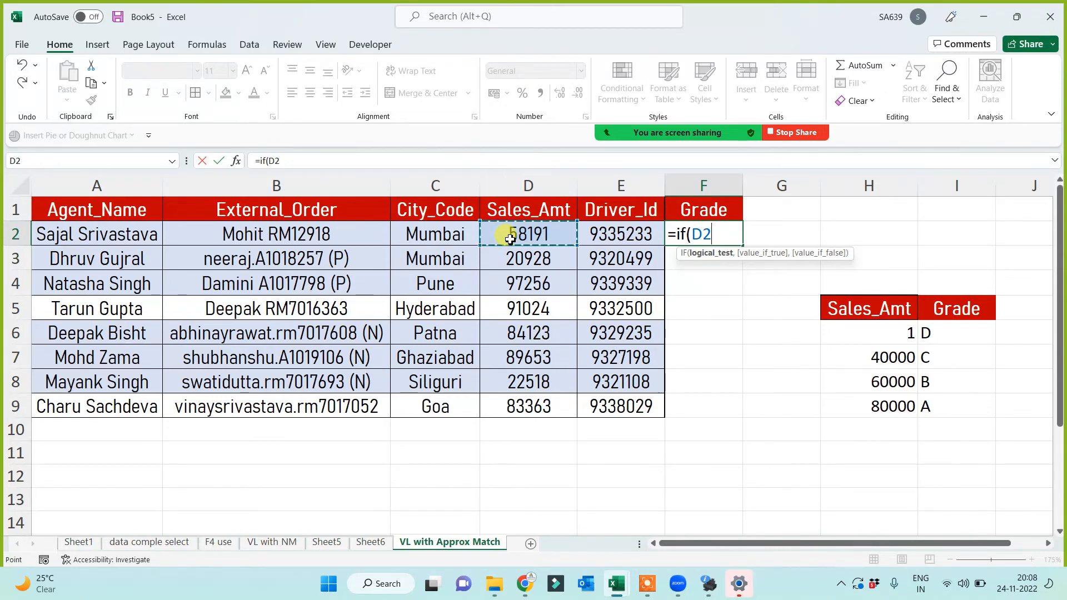
{"action": "type", "text": ",=>"}
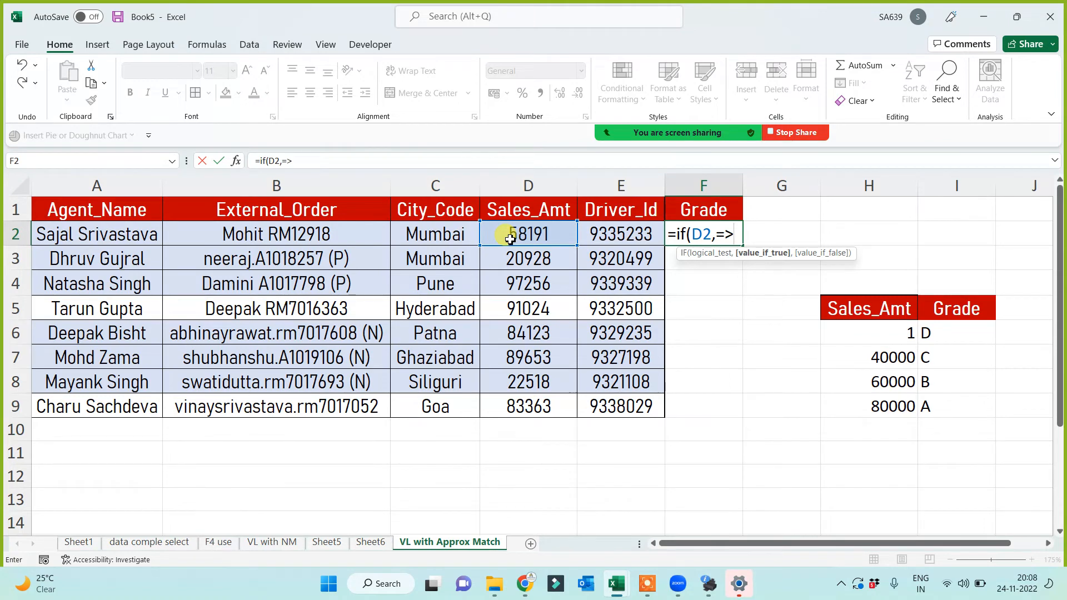
{"action": "key", "text": "BackSpace"}
{"action": "key", "text": "BackSpace"}
{"action": "key", "text": "BackSpace"}
{"action": "key", "text": "BackSpace"}
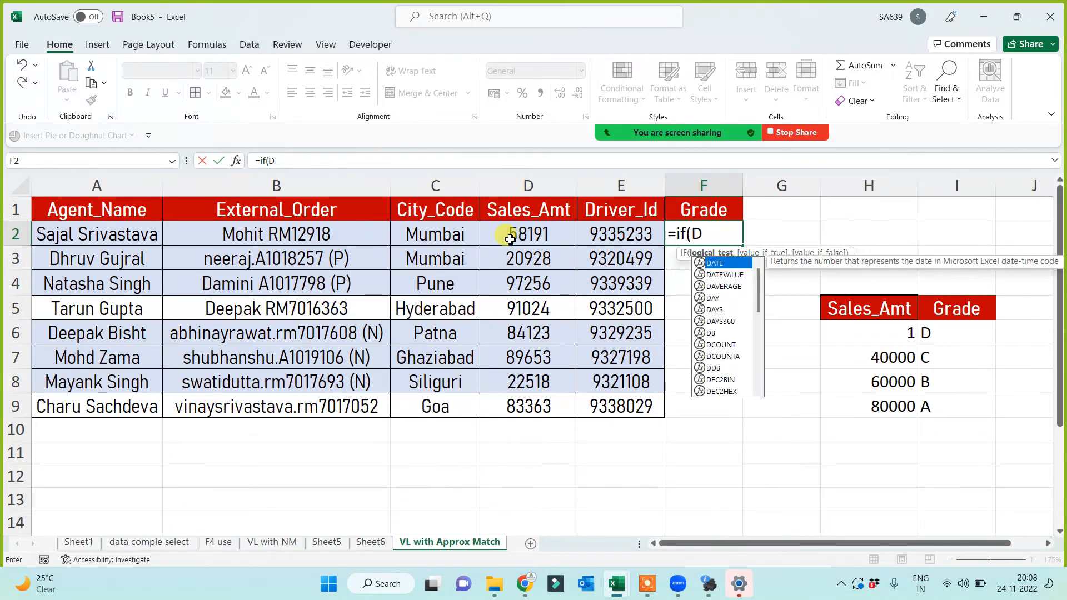
{"action": "key", "text": "Return"}
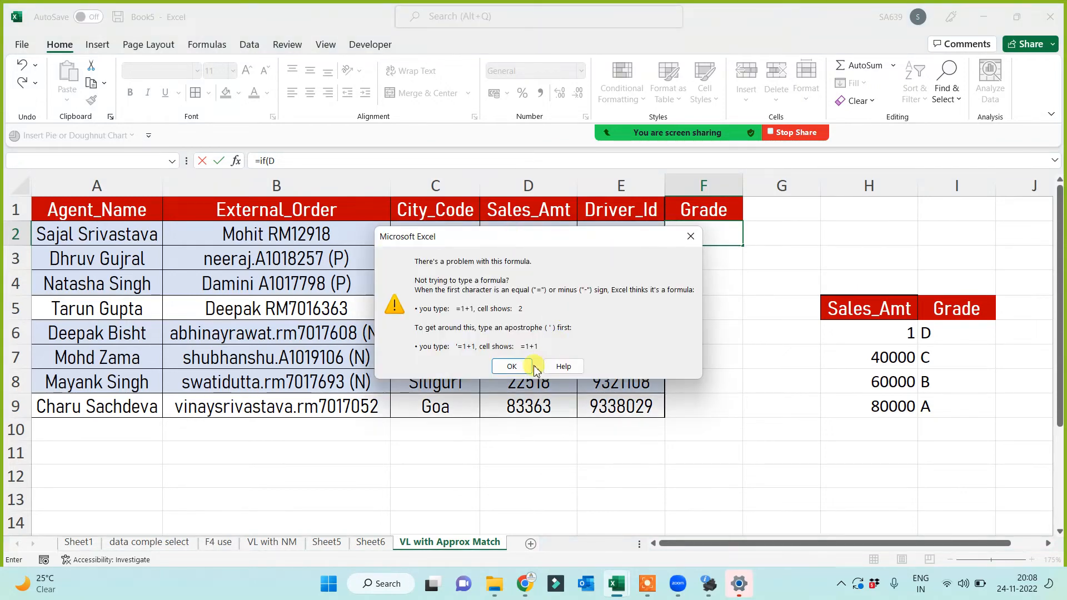
{"action": "left_click", "coordinate": [682, 244]}
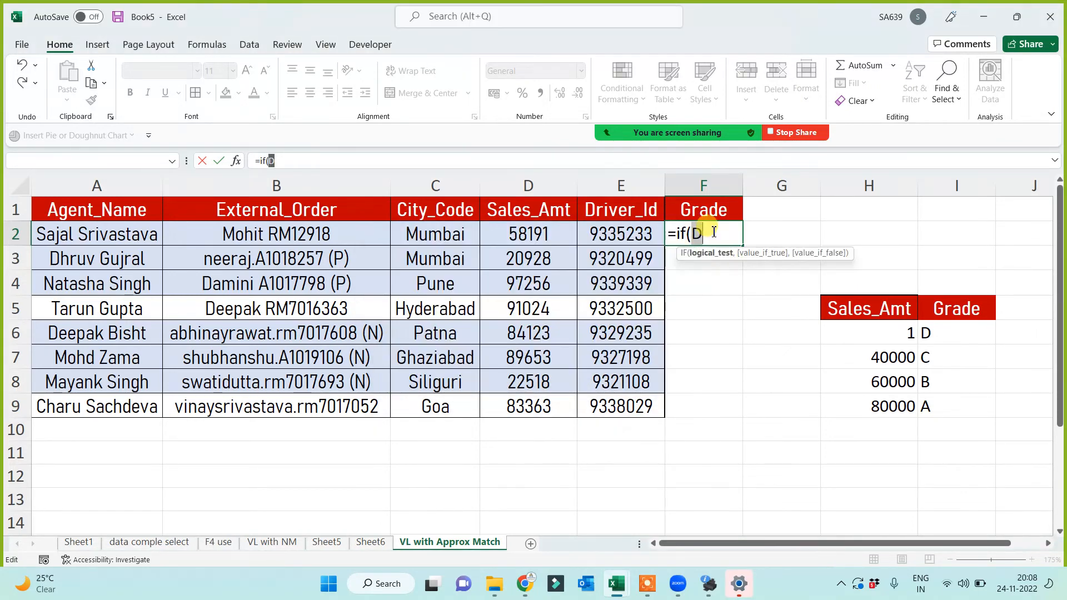
{"action": "left_click", "coordinate": [712, 232]}
{"action": "type", "text": "2"}
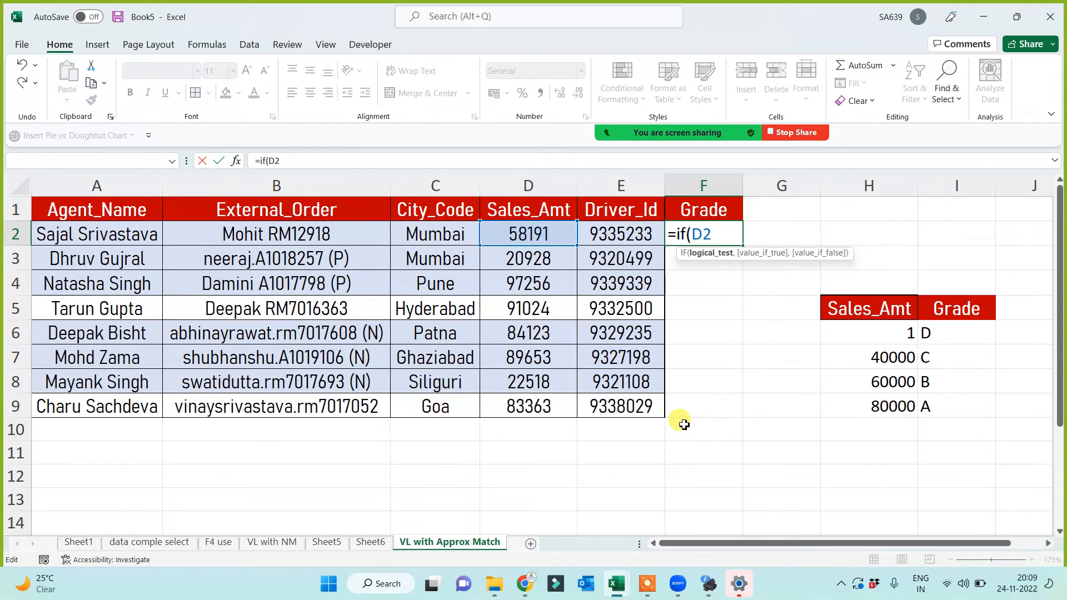
Make the IF formula return "A" when D2>=80000
{"action": "type", "text": ">=80000"}
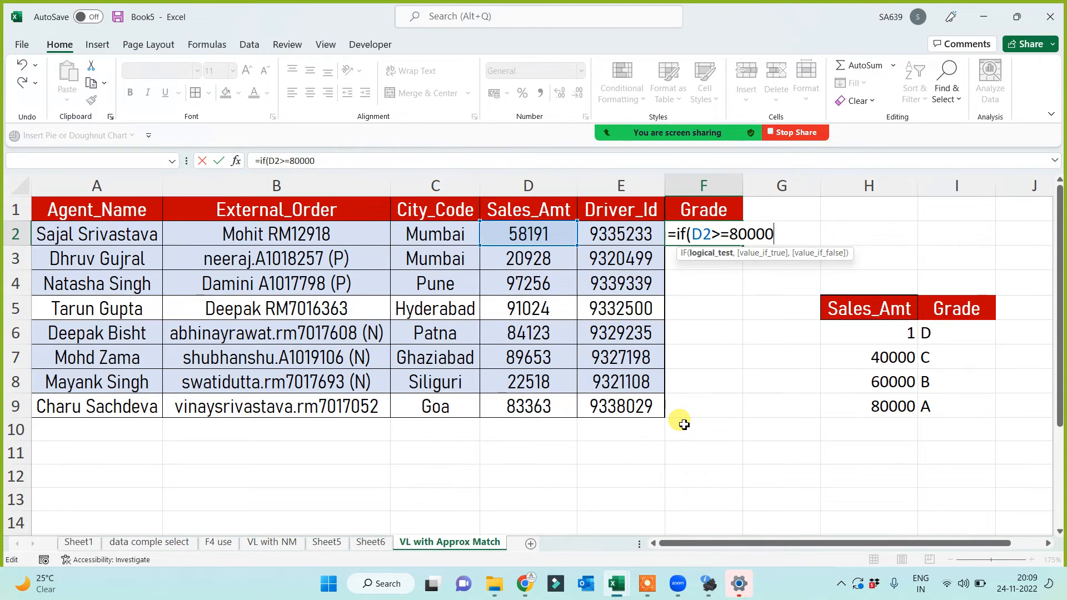
{"action": "type", "text": ","}
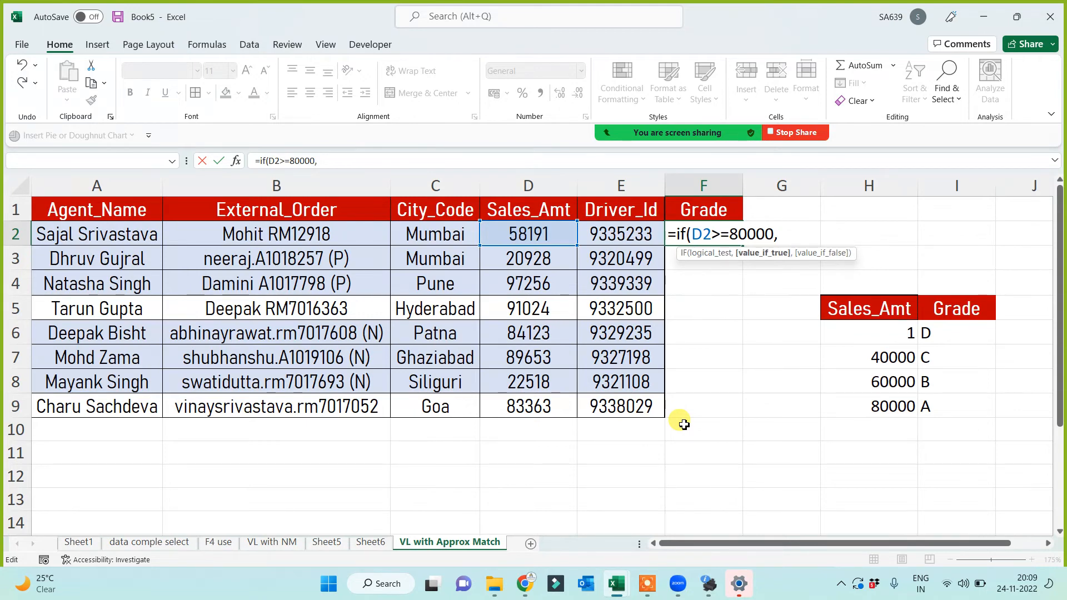
{"action": "type", "text": "\"A\","}
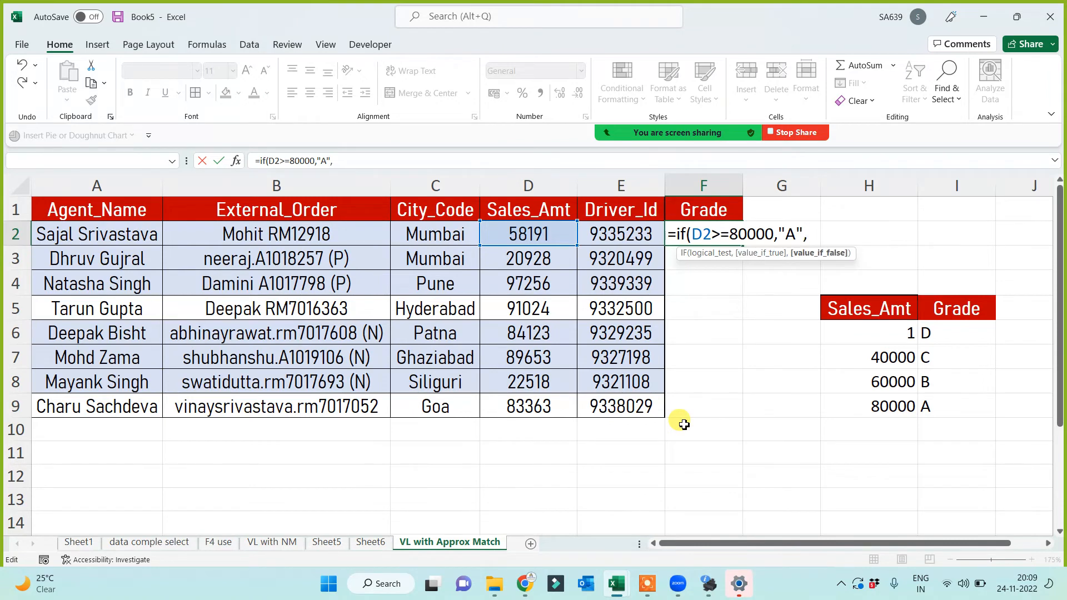
Nest a second IF that returns "B" when D2>=60000, and open a third IF as its false value
{"action": "type", "text": "if("}
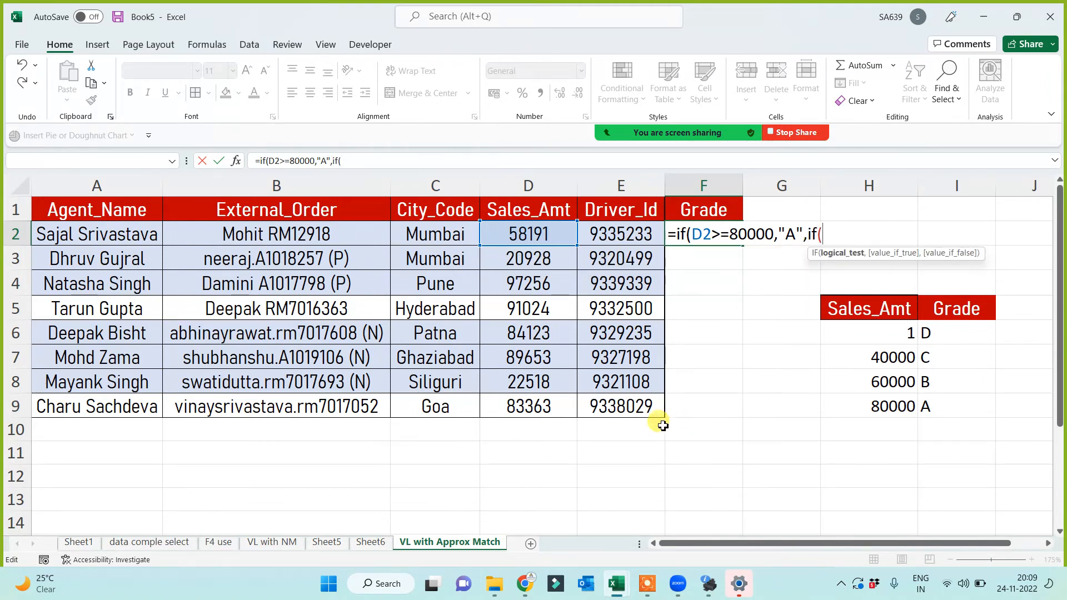
{"action": "left_click", "coordinate": [523, 234]}
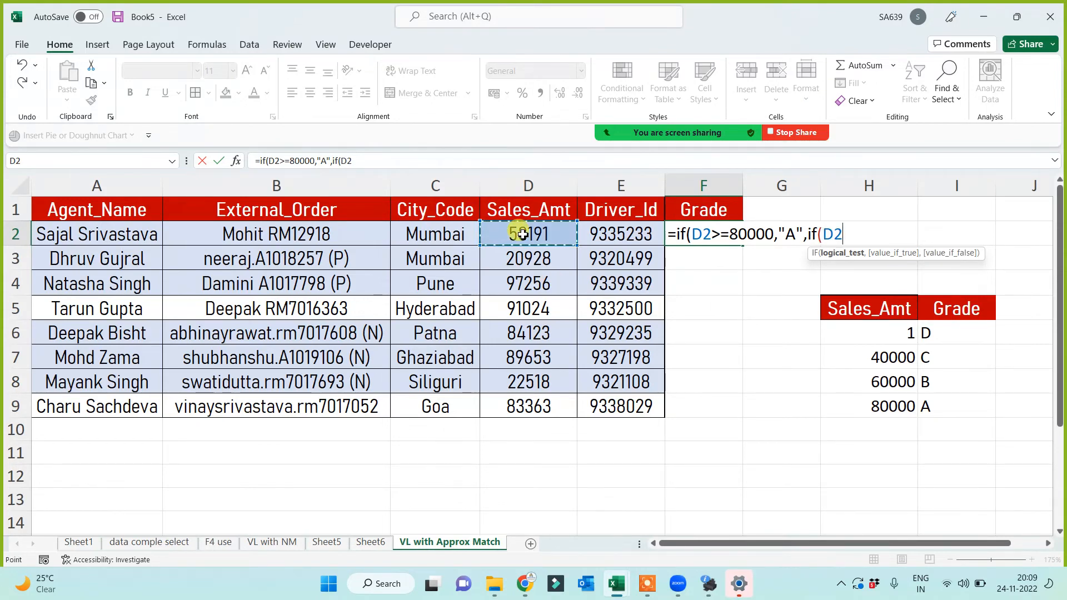
{"action": "type", "text": ">=6000"}
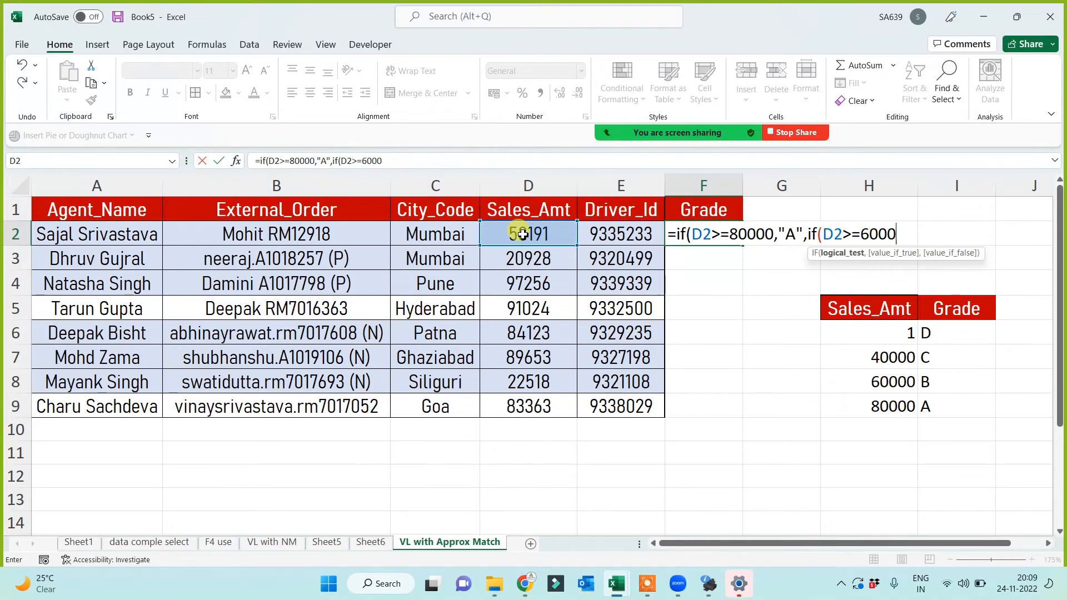
{"action": "type", "text": "0,"}
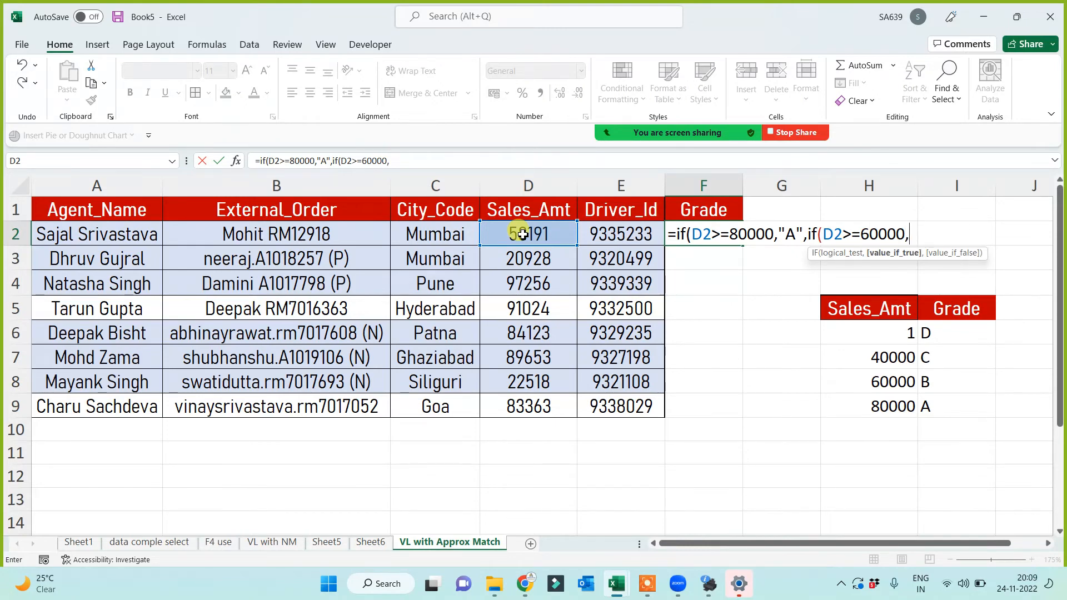
{"action": "type", "text": "\"B\",if("}
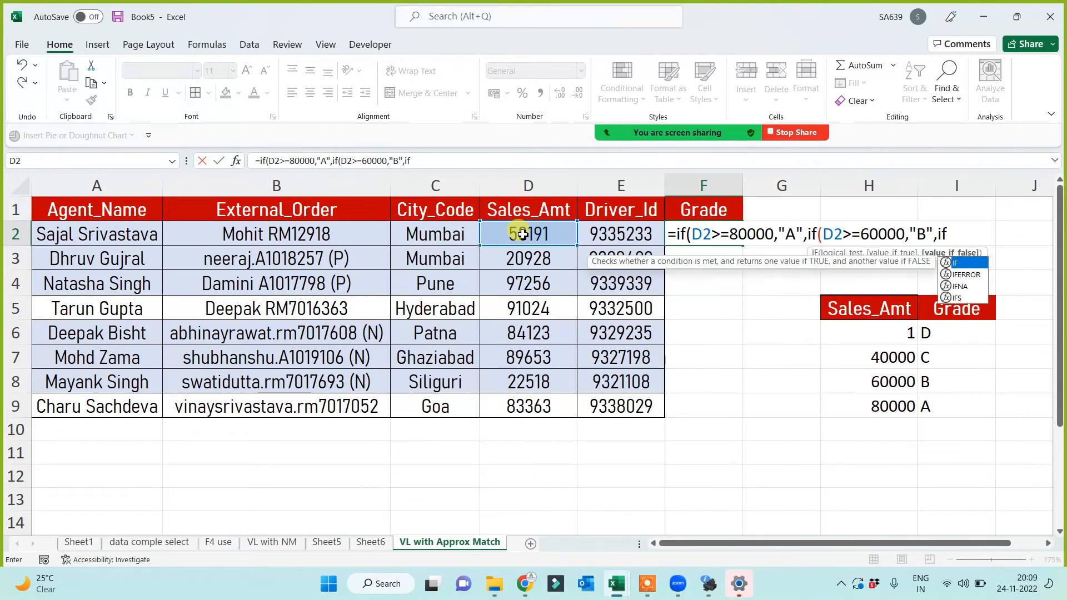
Complete the third IF to return "C" when D2>=40000 and "D" otherwise, closing all three functions
{"action": "left_click", "coordinate": [523, 234]}
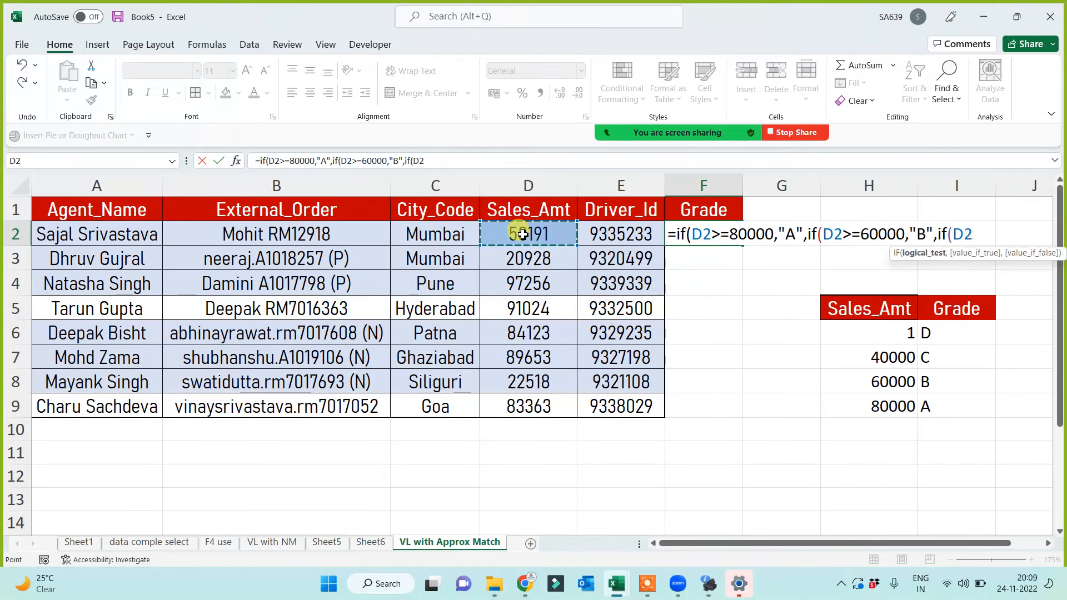
{"action": "type", "text": ">=40000,"}
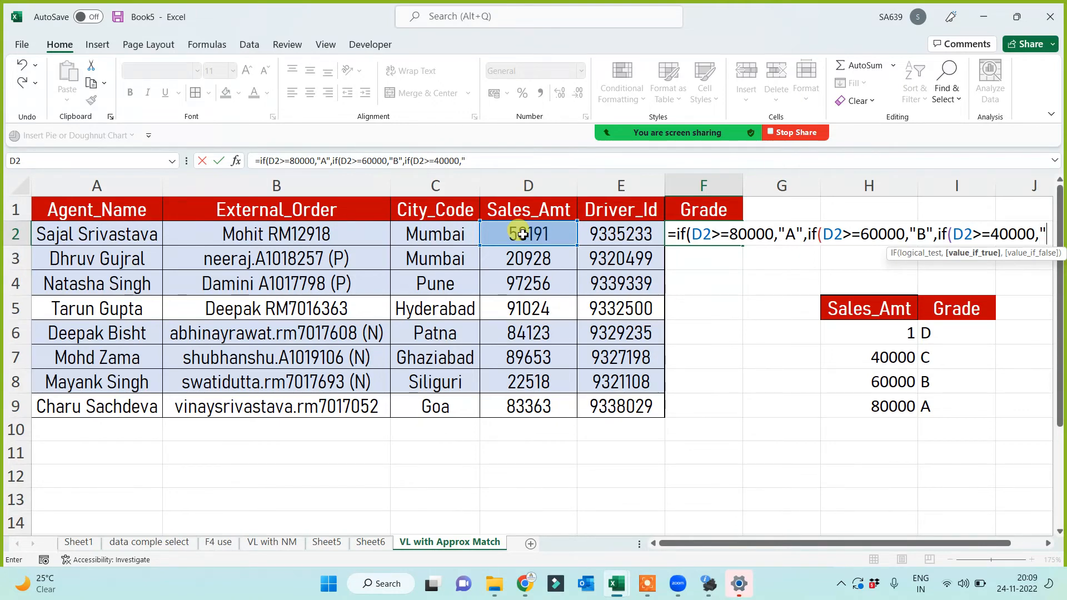
{"action": "type", "text": "\"C\",\""}
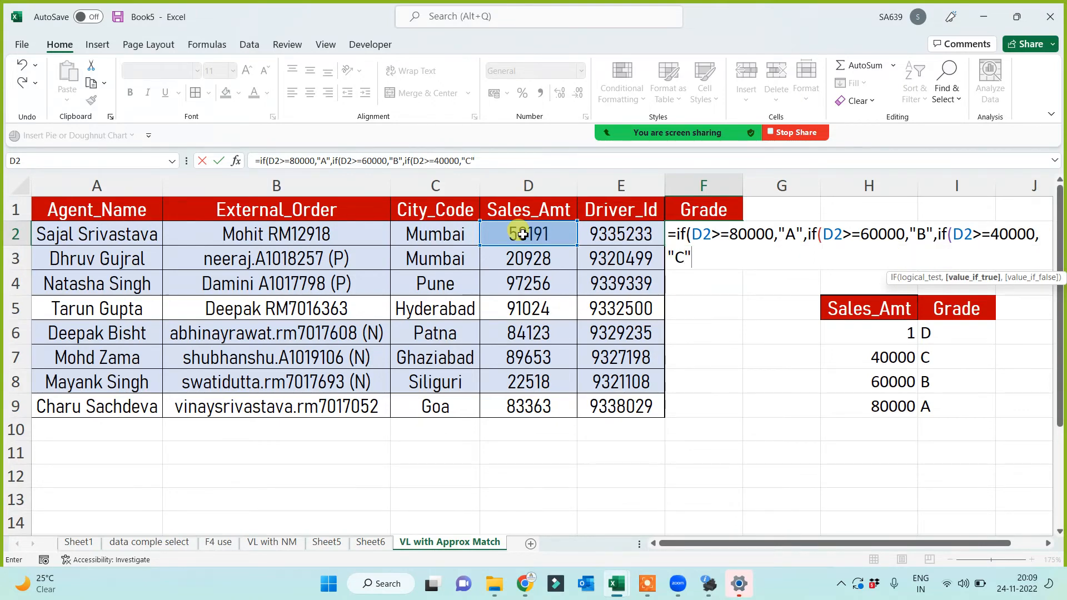
{"action": "key", "text": "Return"}
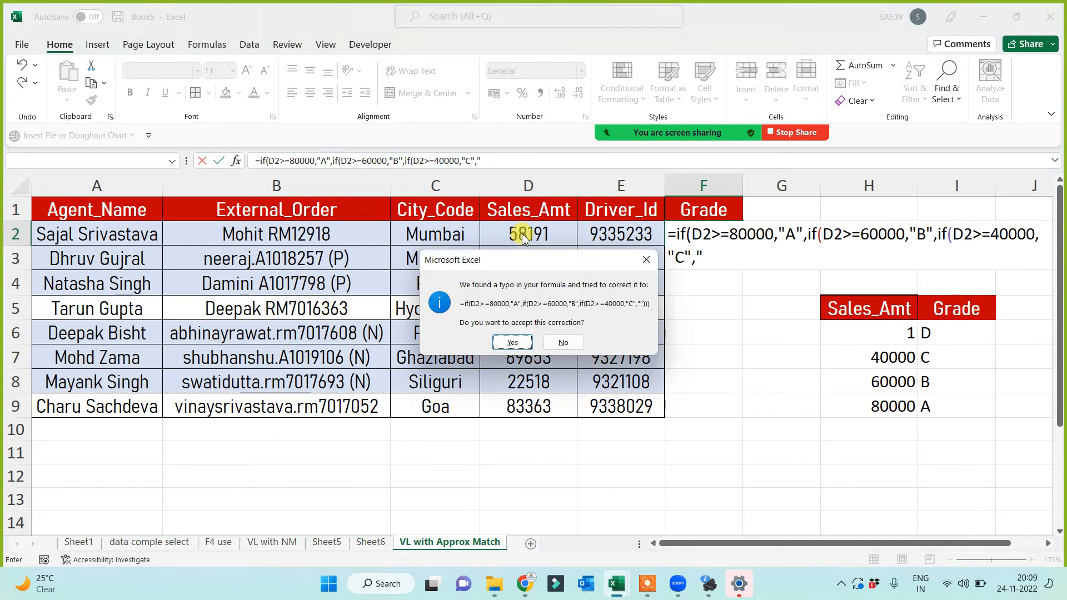
{"action": "left_click", "coordinate": [646, 260]}
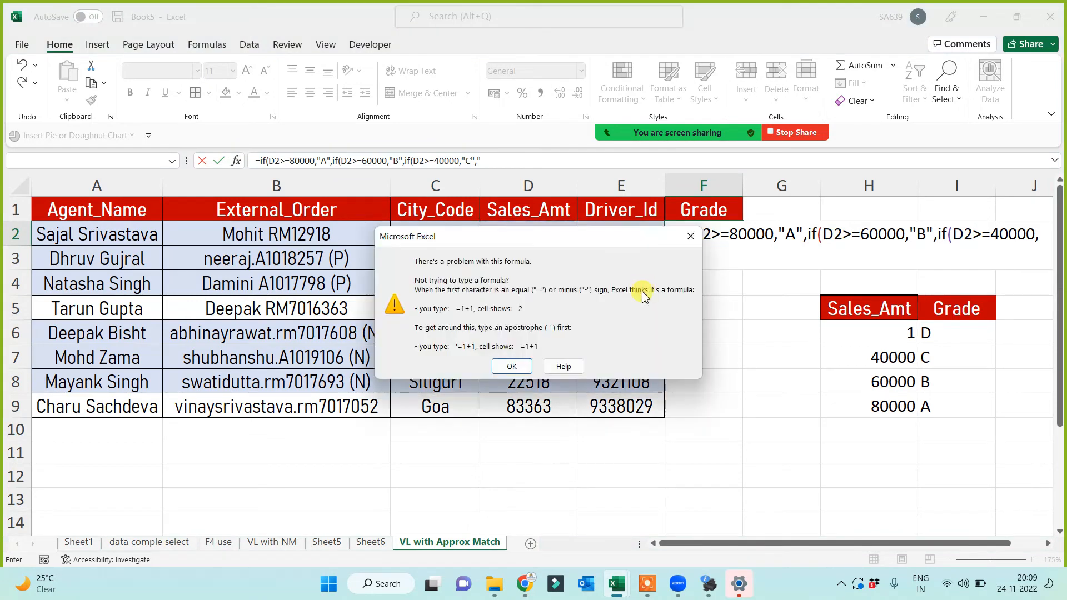
{"action": "left_click", "coordinate": [691, 236]}
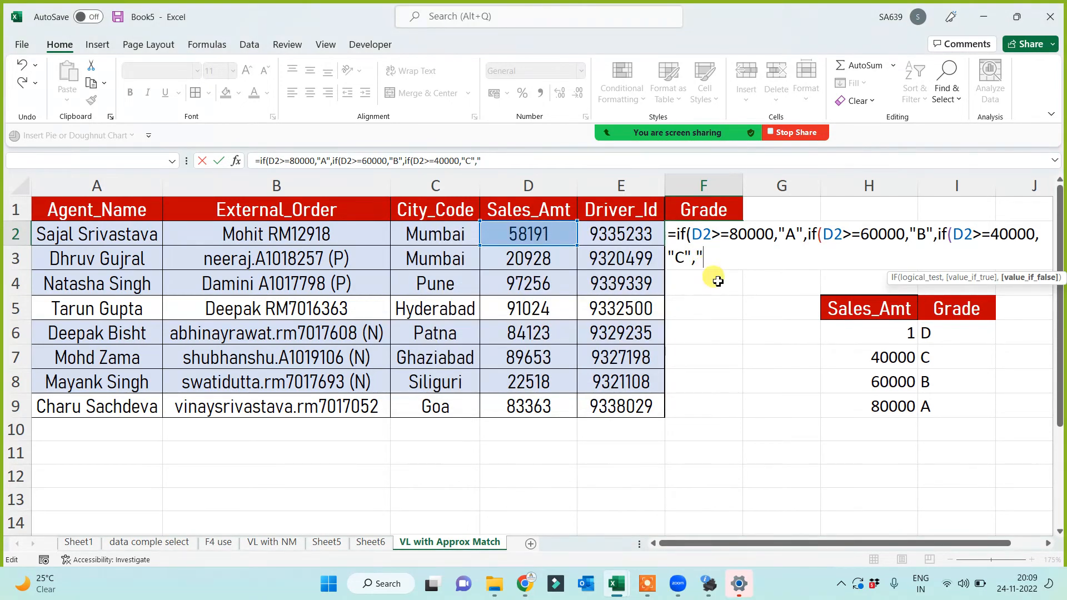
{"action": "type", "text": "D\")))"}
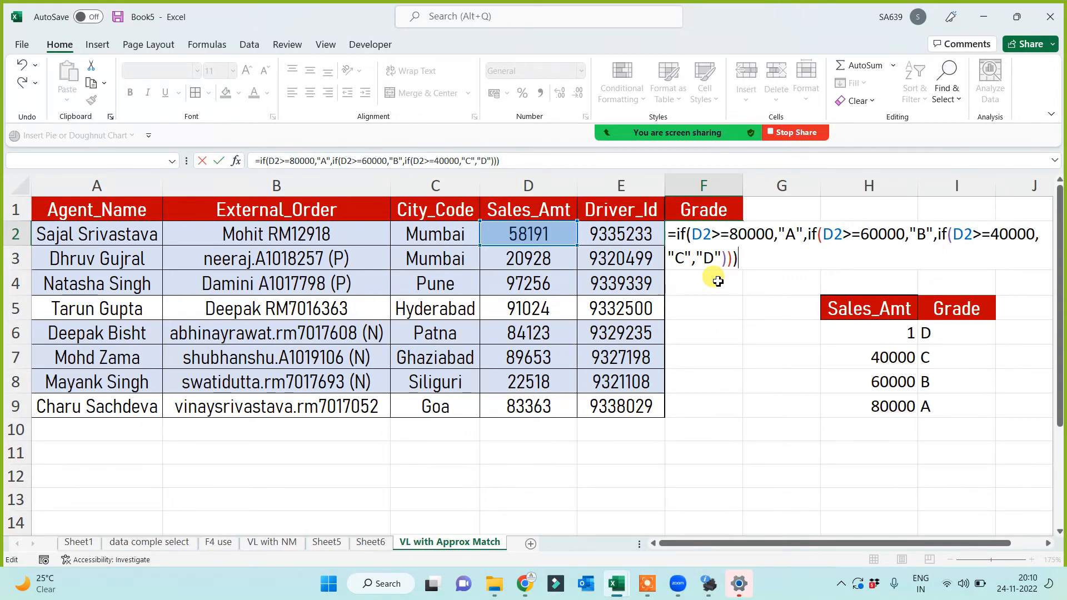
Check the Zoom meeting's participants list, minimise it, and return to the formula in F2
{"action": "mouse_move", "coordinate": [675, 131]}
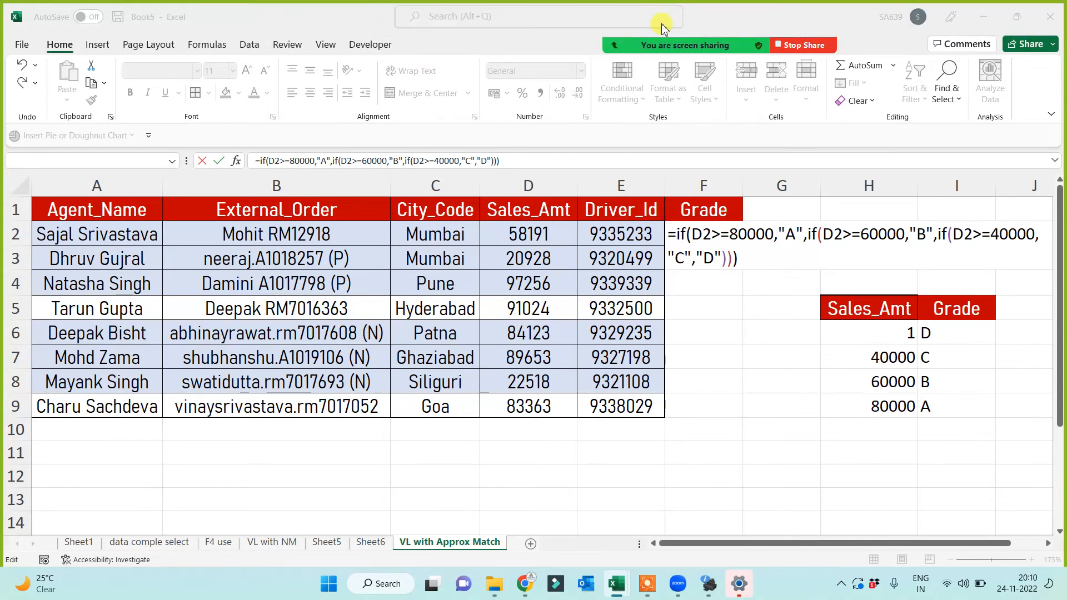
{"action": "mouse_move", "coordinate": [681, 56]}
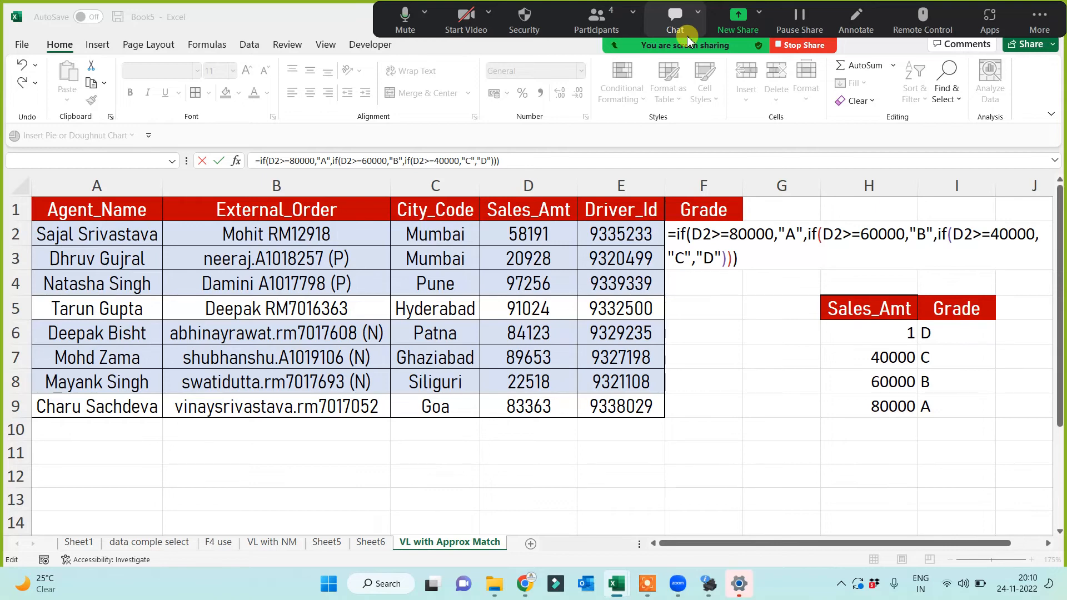
{"action": "left_click", "coordinate": [607, 22]}
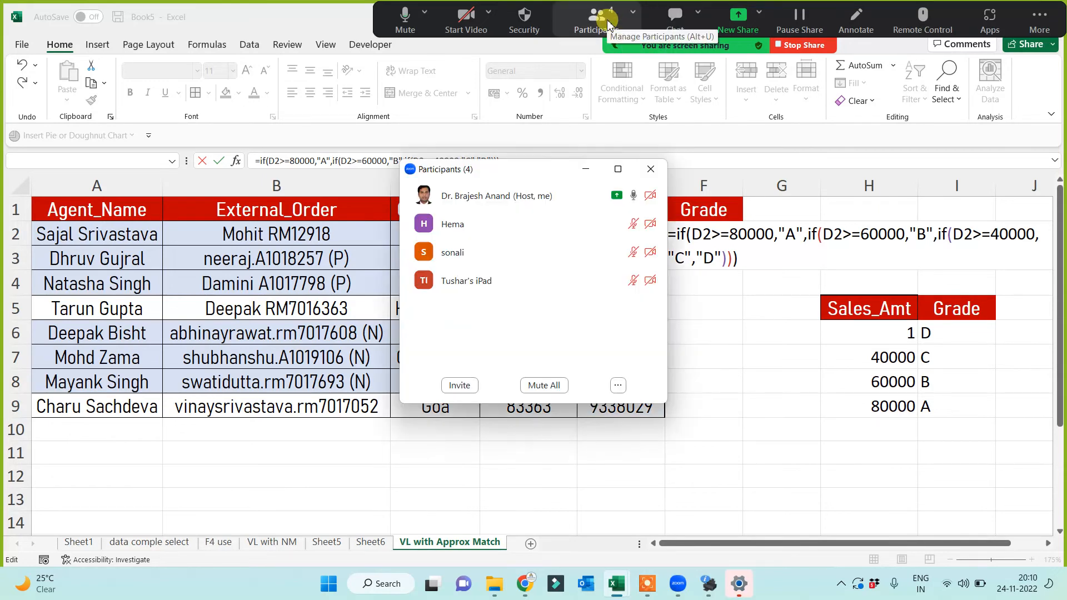
{"action": "left_click", "coordinate": [590, 168]}
{"action": "left_click", "coordinate": [735, 258]}
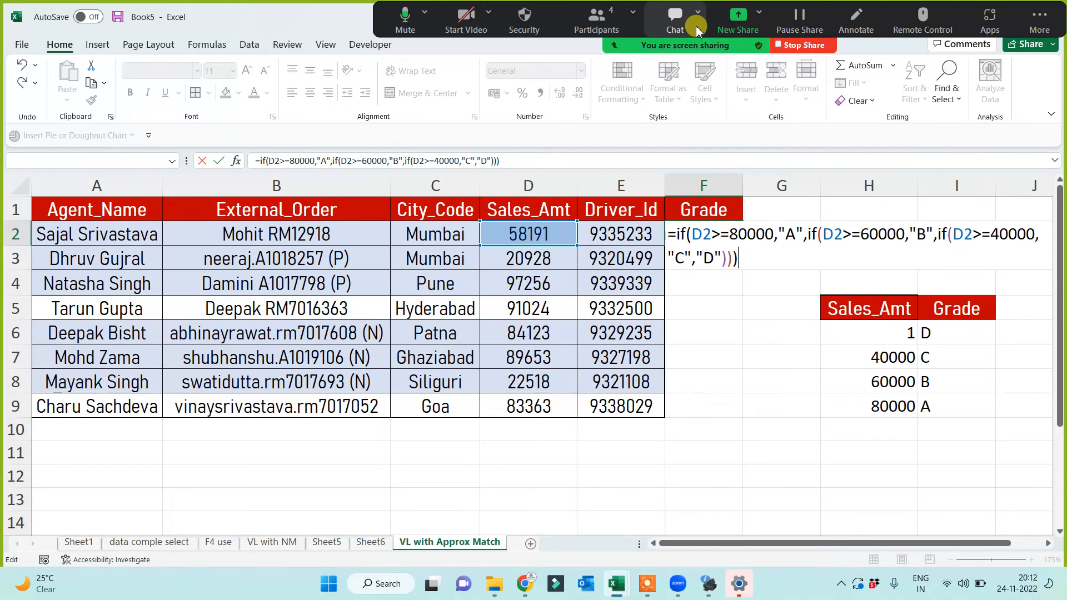
Commit the nested IF formula, fill it down from F2 to F9, and centre the grades
{"action": "key", "text": "Return"}
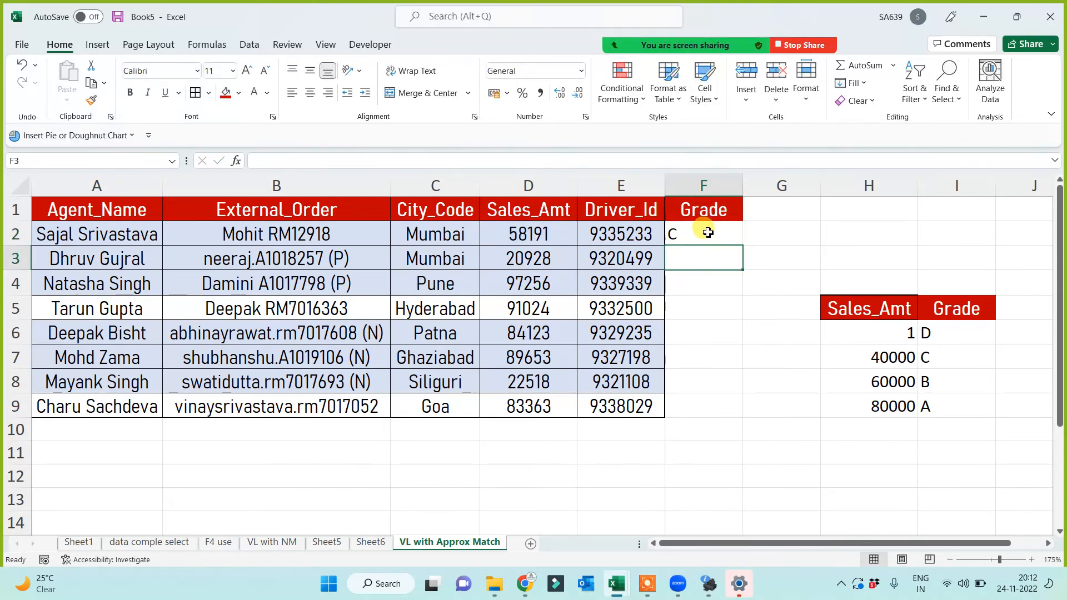
{"action": "left_click", "coordinate": [707, 233]}
{"action": "left_click_drag", "start_coordinate": [741, 245], "coordinate": [714, 429]}
{"action": "left_click", "coordinate": [310, 92]}
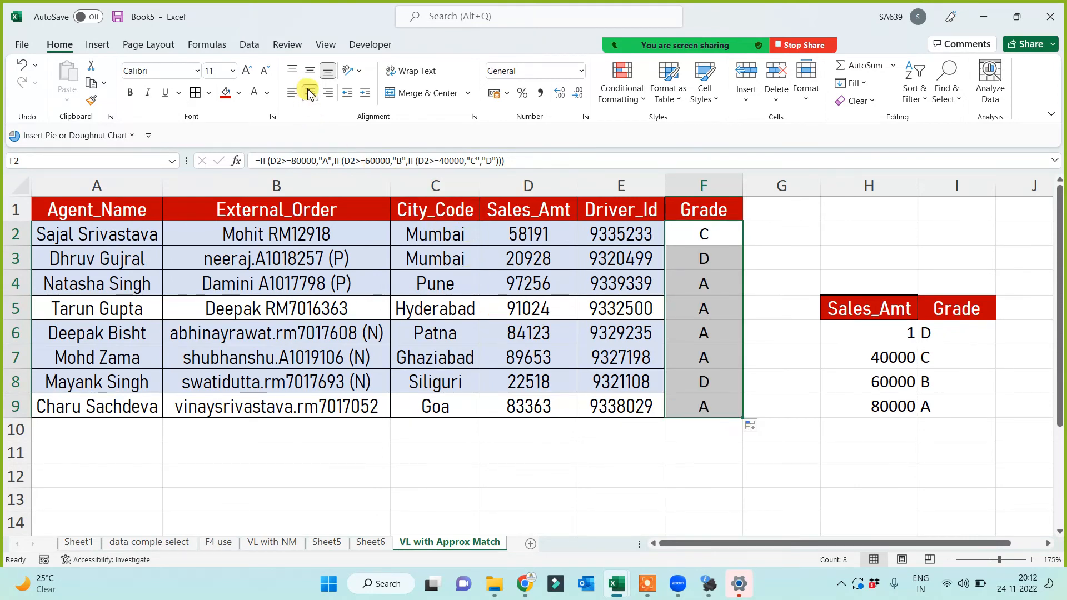
Apply borders to the grades in F2:F9 and enter a second "Grade" header in G1
{"action": "left_click", "coordinate": [195, 93]}
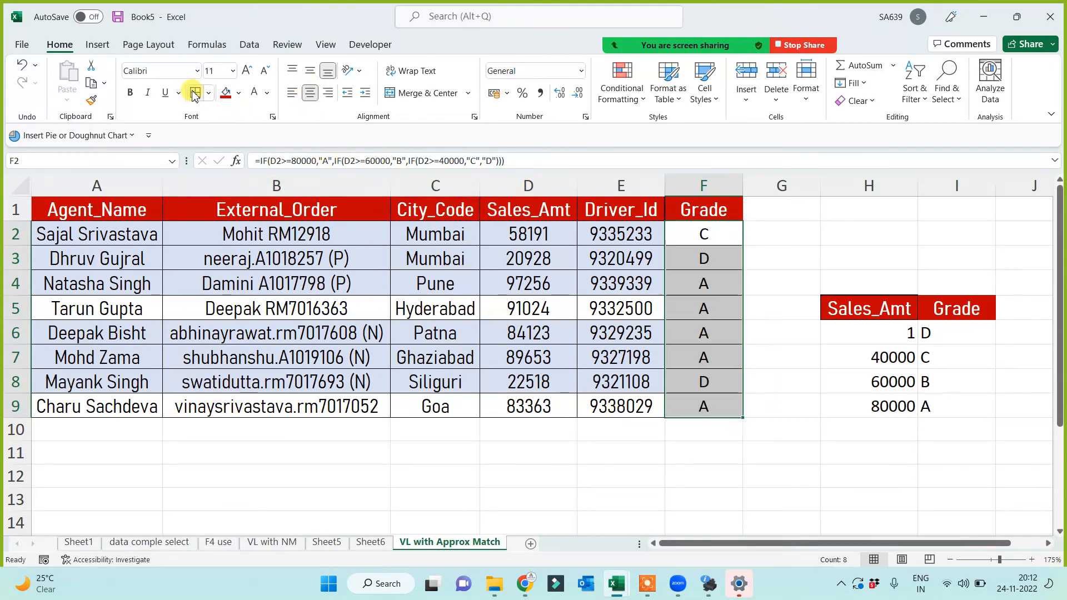
{"action": "left_click", "coordinate": [688, 470]}
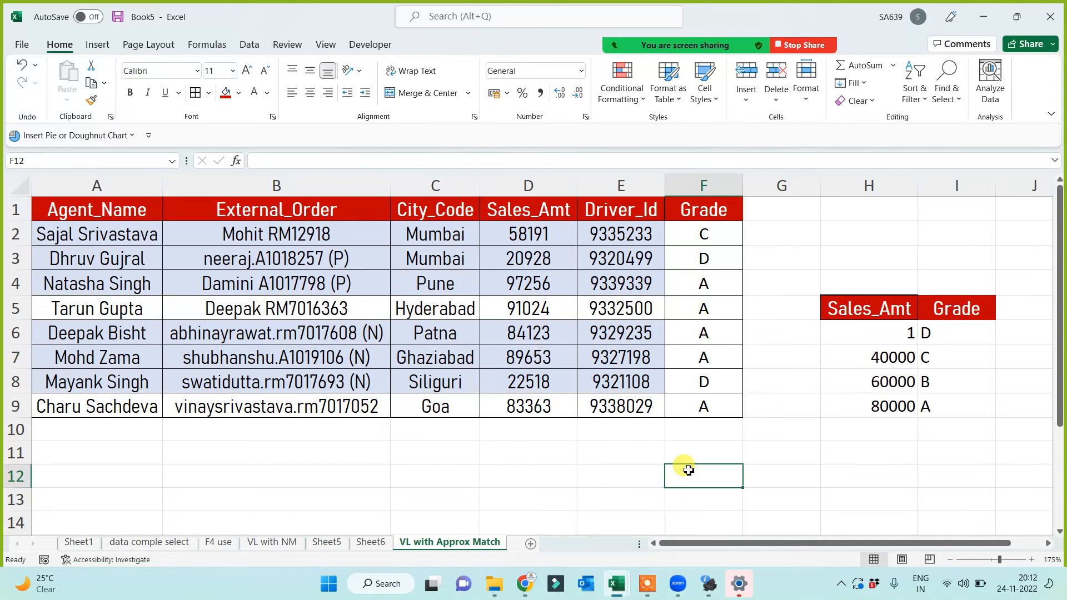
{"action": "left_click", "coordinate": [776, 216]}
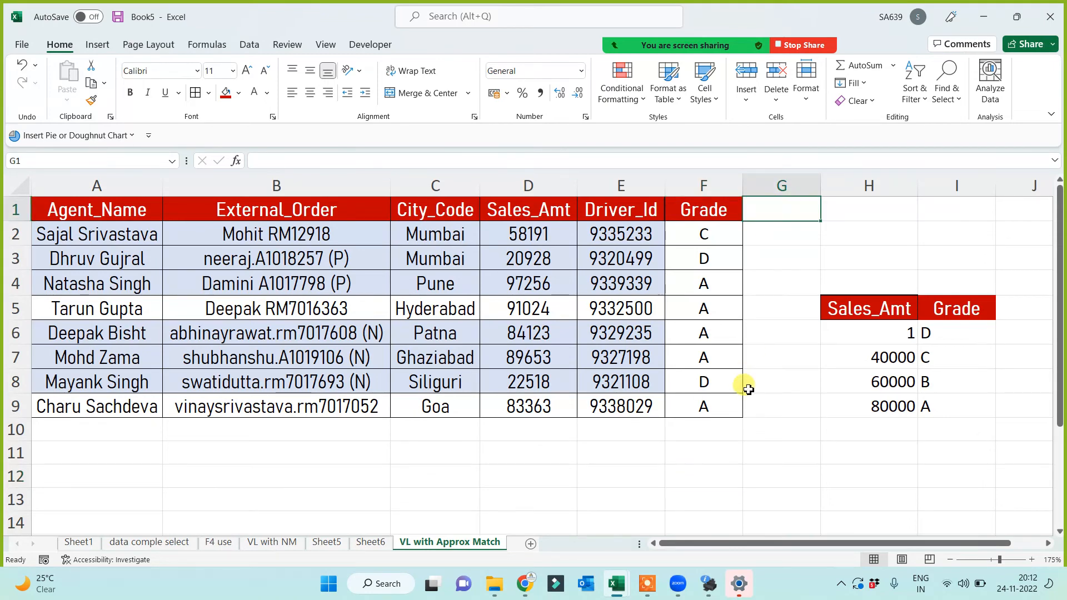
{"action": "type", "text": "Grade"}
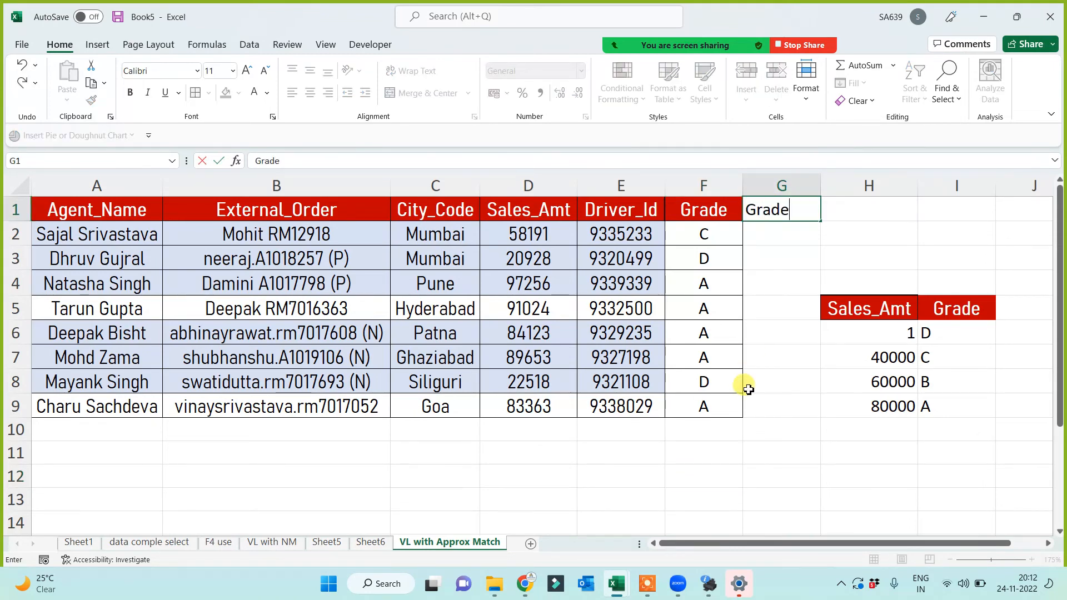
{"action": "key", "text": "Left"}
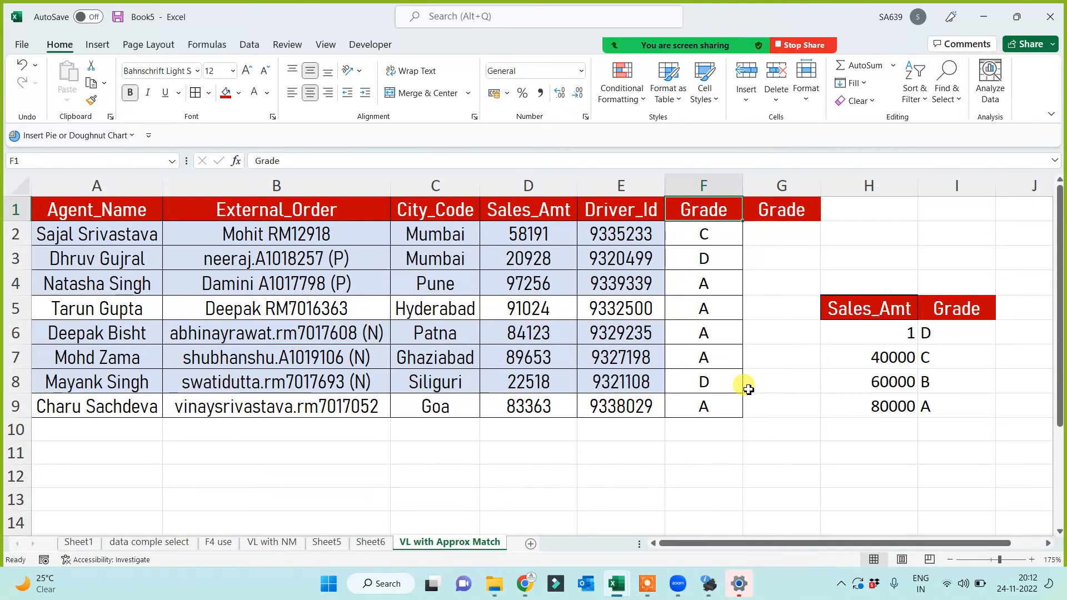
Begin a VLOOKUP formula in G2 with the sales amount in D2 as the lookup value
{"action": "key", "text": "Down"}
{"action": "key", "text": "Right"}
{"action": "type", "text": "=vl"}
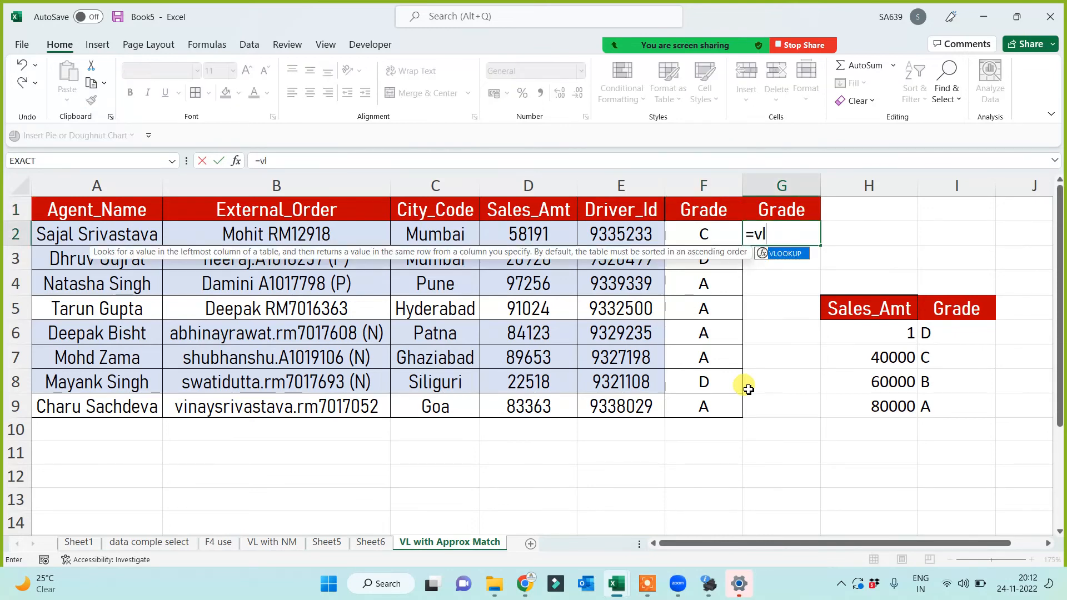
{"action": "key", "text": "Tab"}
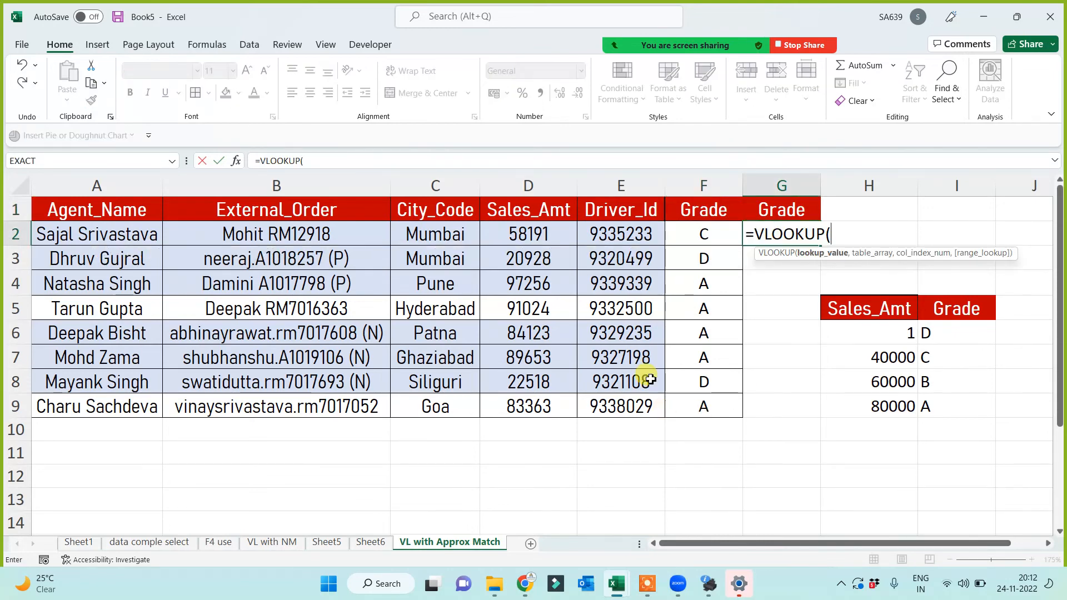
{"action": "left_click", "coordinate": [530, 236]}
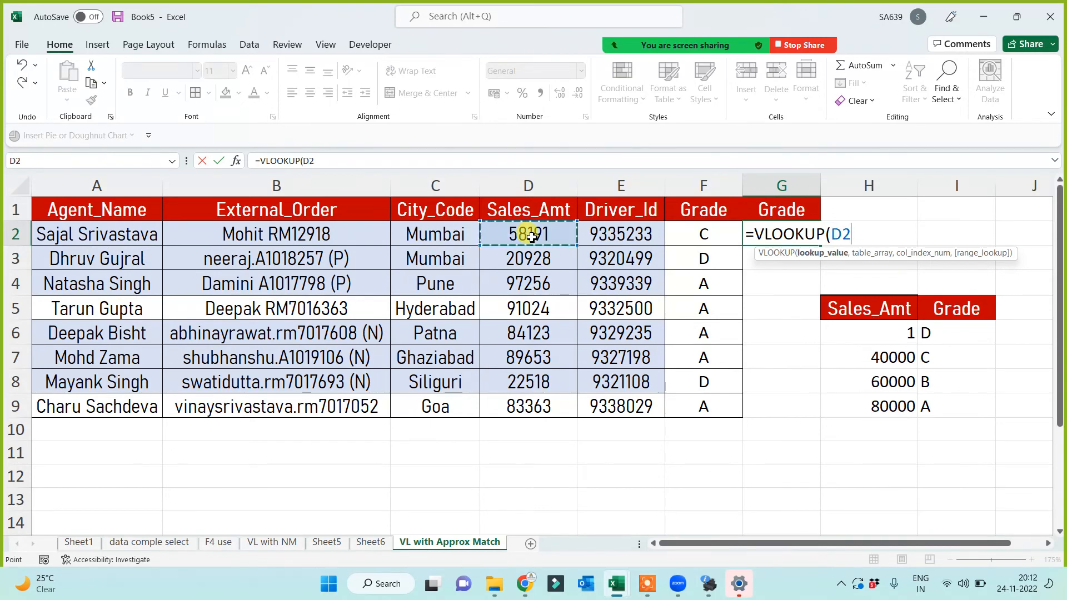
{"action": "type", "text": ","}
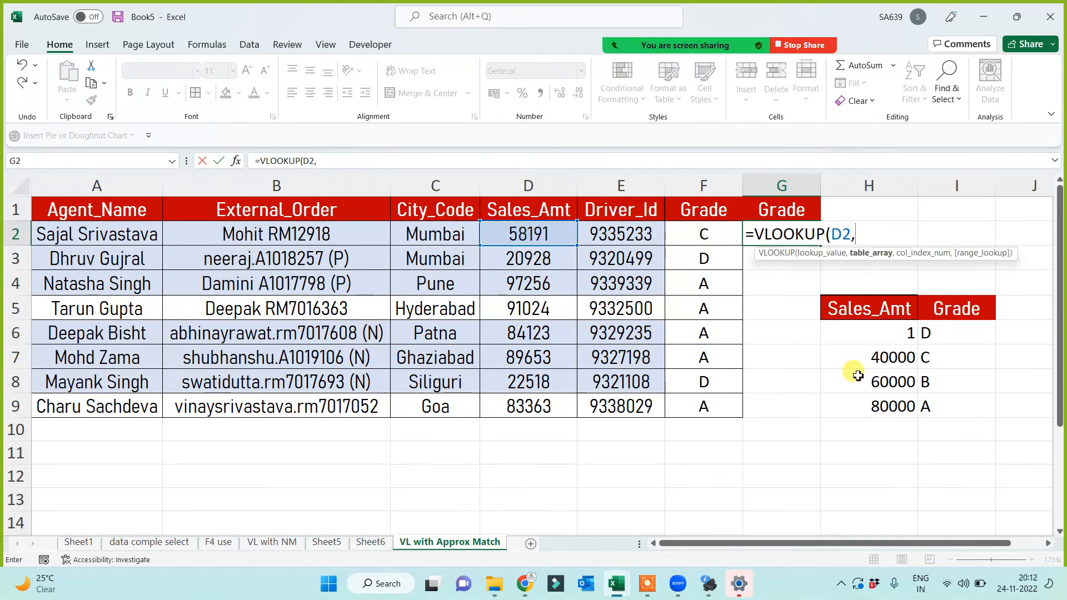
Complete the VLOOKUP with absolute table range $H$5:$I$9, column 2 and match type 0, and fill it down to G9
{"action": "left_click_drag", "start_coordinate": [872, 309], "coordinate": [952, 403]}
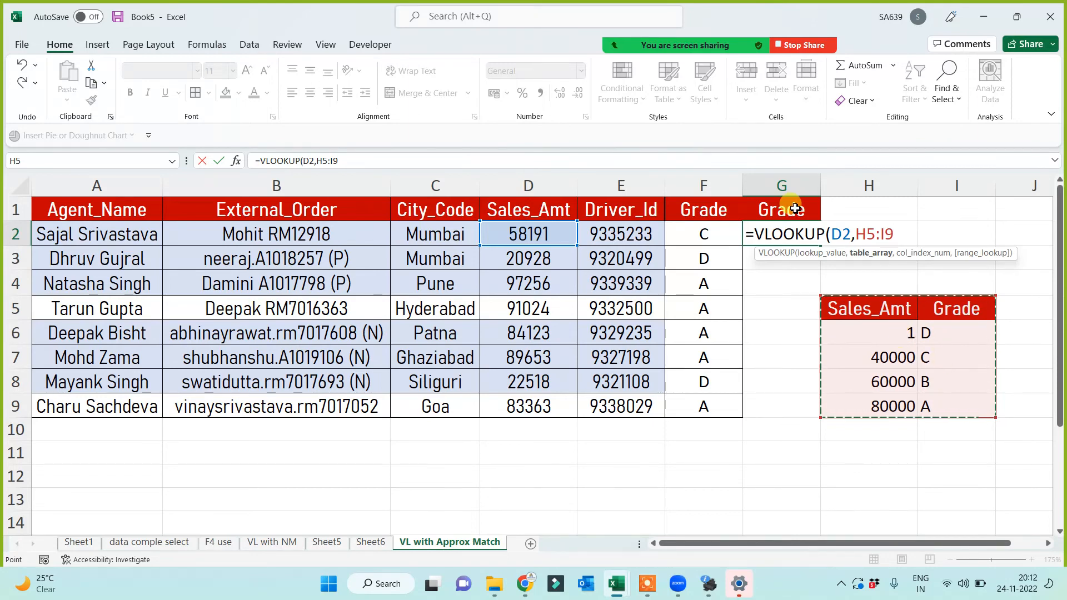
{"action": "key", "text": "F4"}
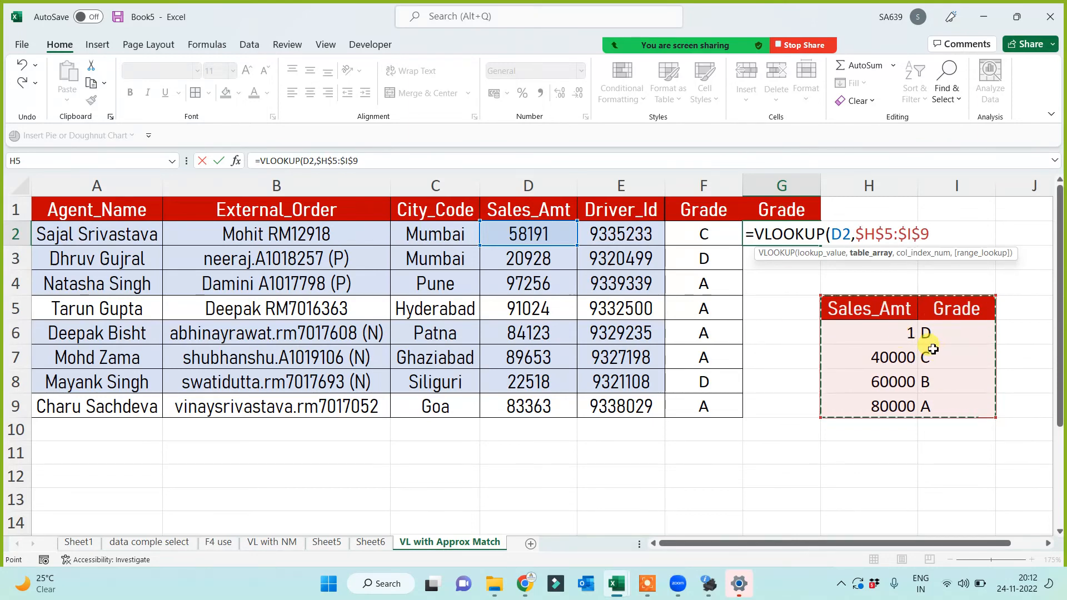
{"action": "type", "text": ",2"}
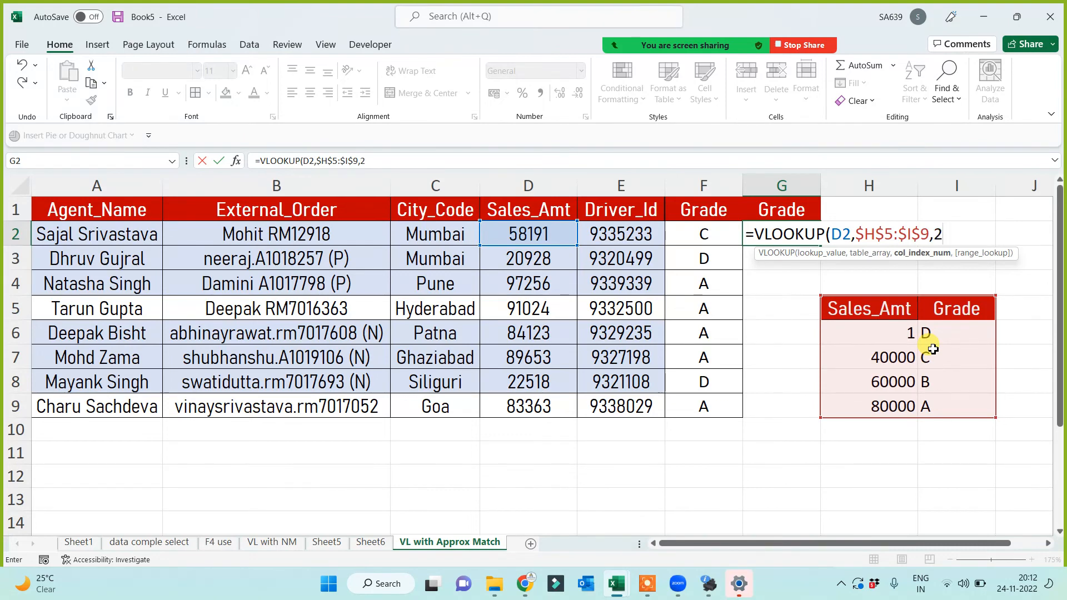
{"action": "type", "text": ",0)"}
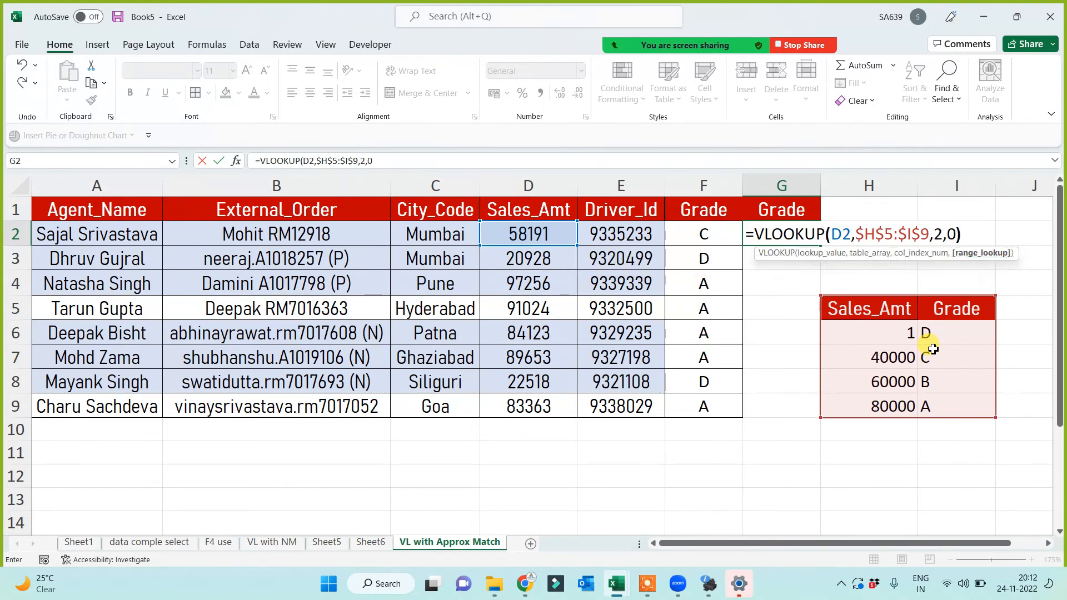
{"action": "key", "text": "Return"}
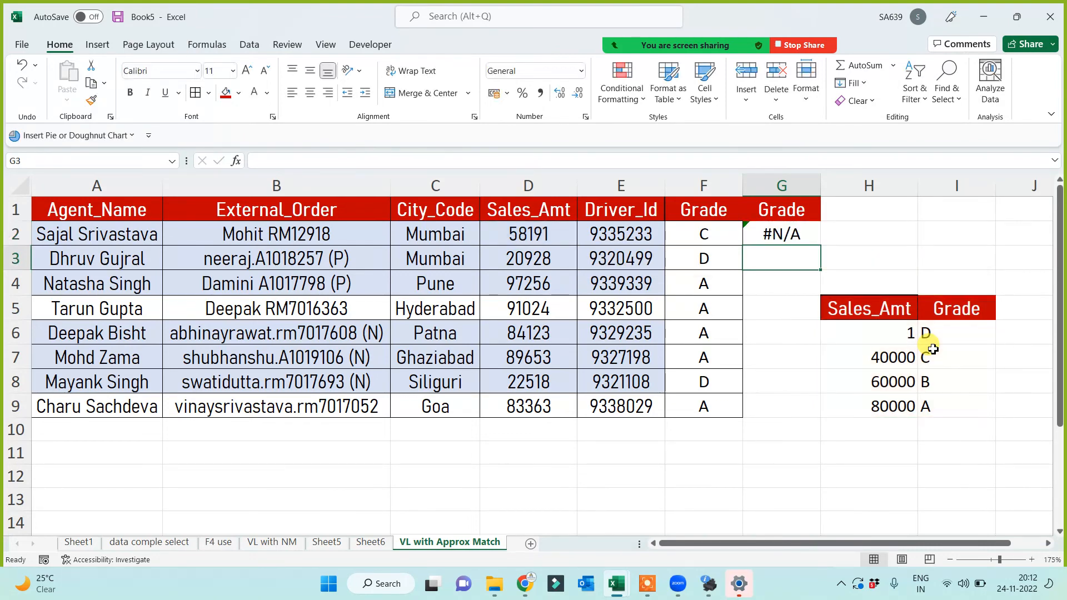
{"action": "left_click", "coordinate": [811, 238]}
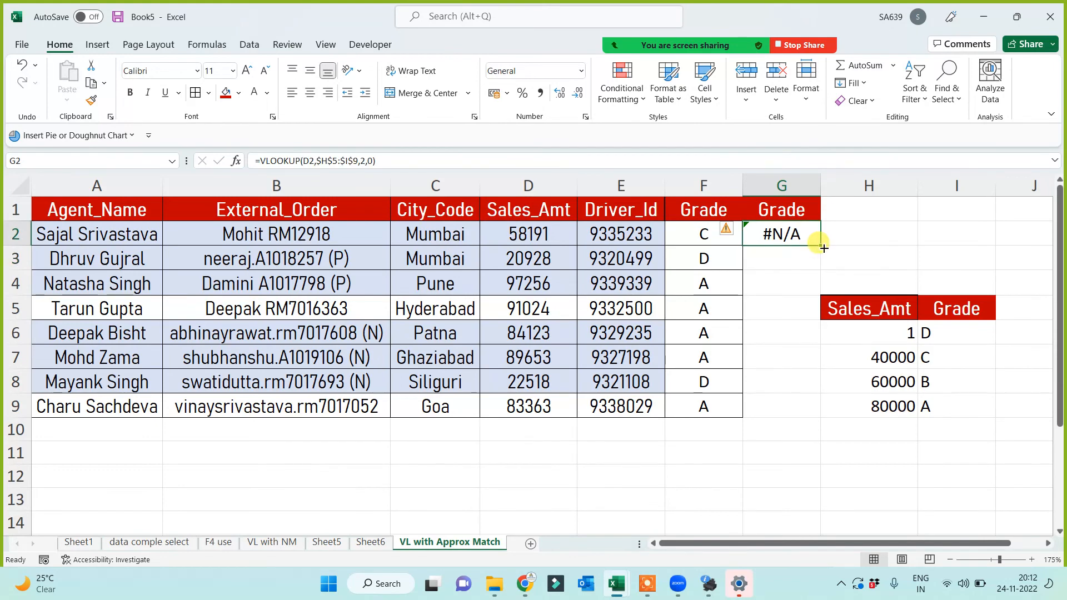
{"action": "left_click_drag", "start_coordinate": [824, 248], "coordinate": [805, 420]}
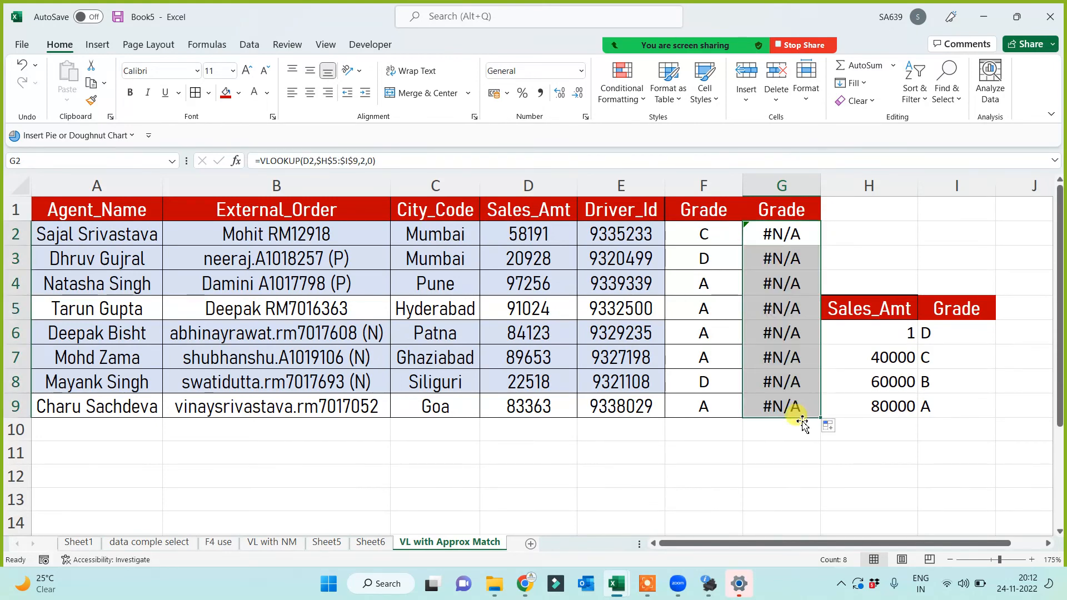
Set the sales amount in D5 to 40000 and in D8 to 80000 to test the exact match
{"action": "left_click", "coordinate": [520, 308]}
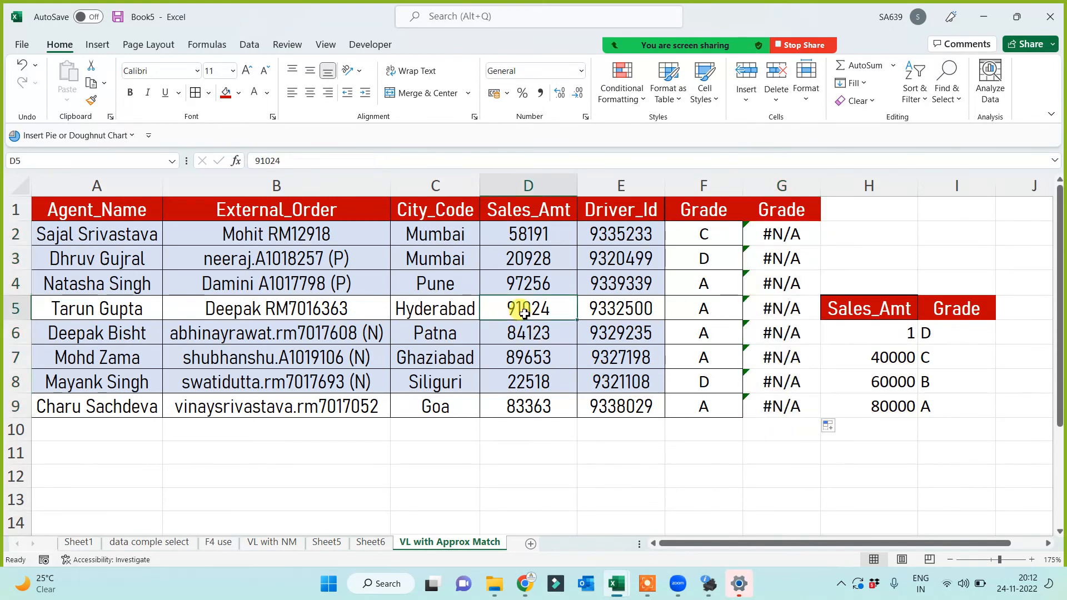
{"action": "type", "text": "40000"}
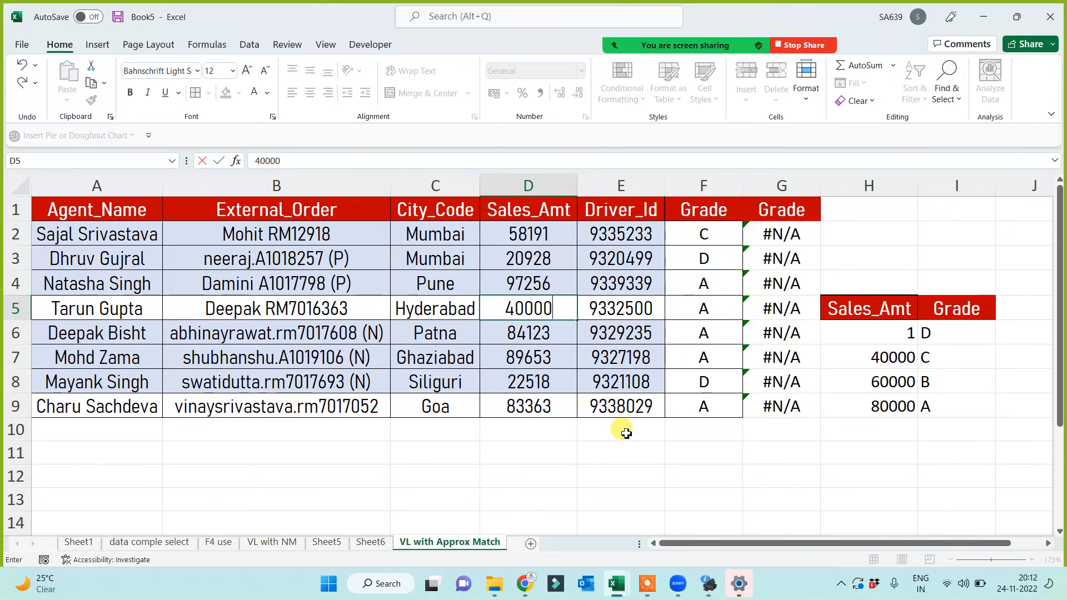
{"action": "key", "text": "Return"}
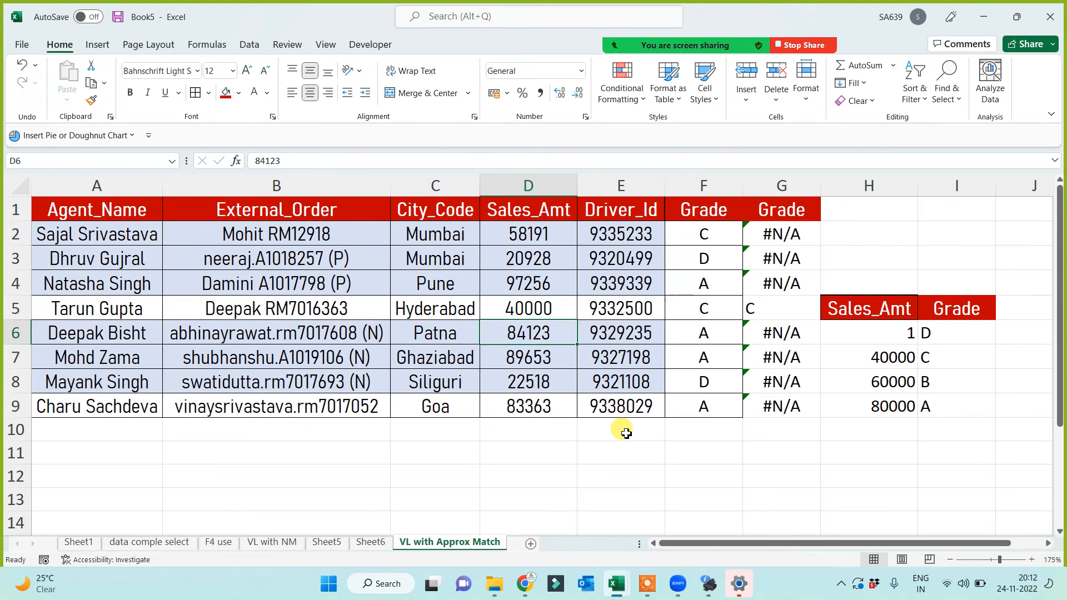
{"action": "left_click", "coordinate": [540, 389]}
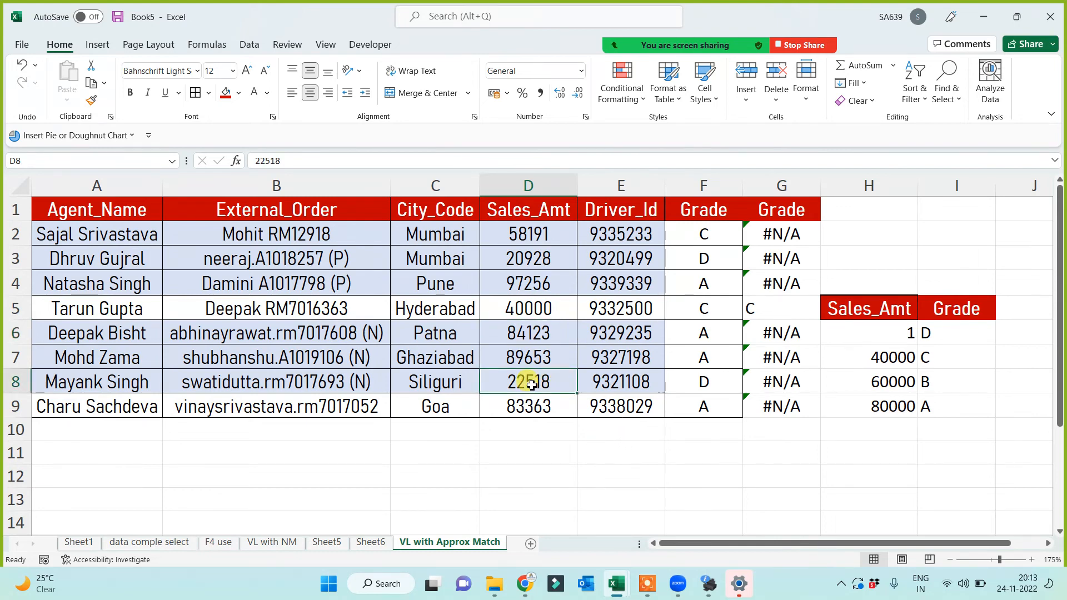
{"action": "type", "text": "80000"}
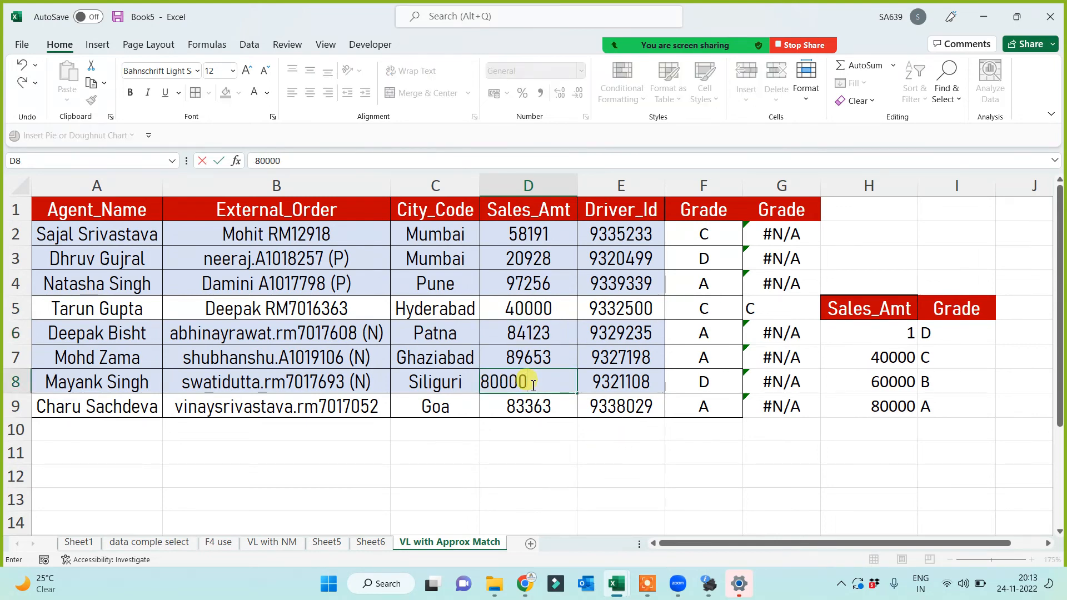
{"action": "key", "text": "Return"}
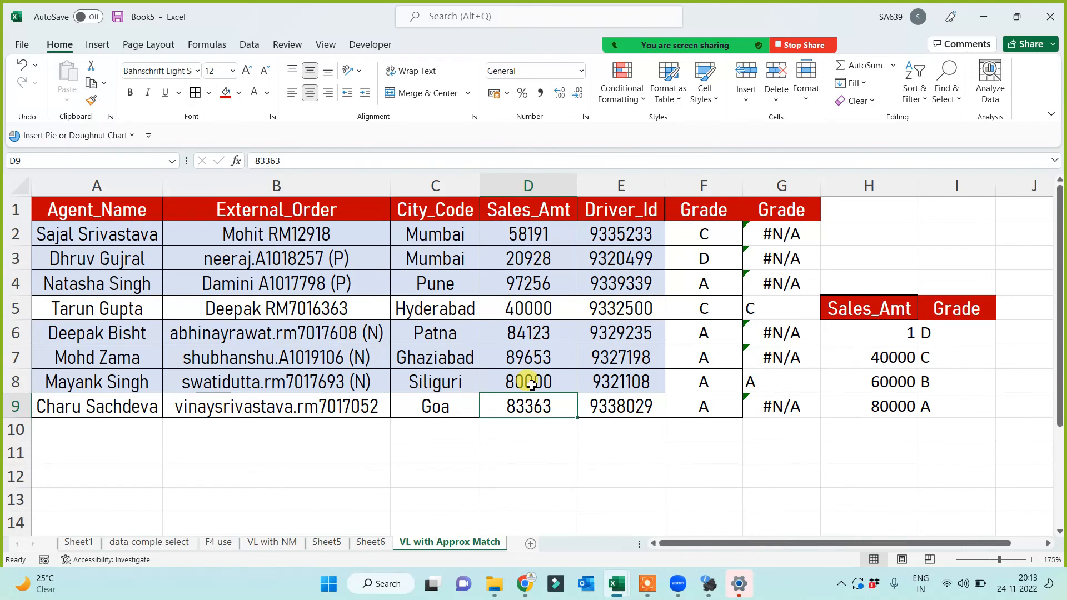
Change the match type of the VLOOKUP in G2 to 1 for an approximate match
{"action": "left_click", "coordinate": [782, 230]}
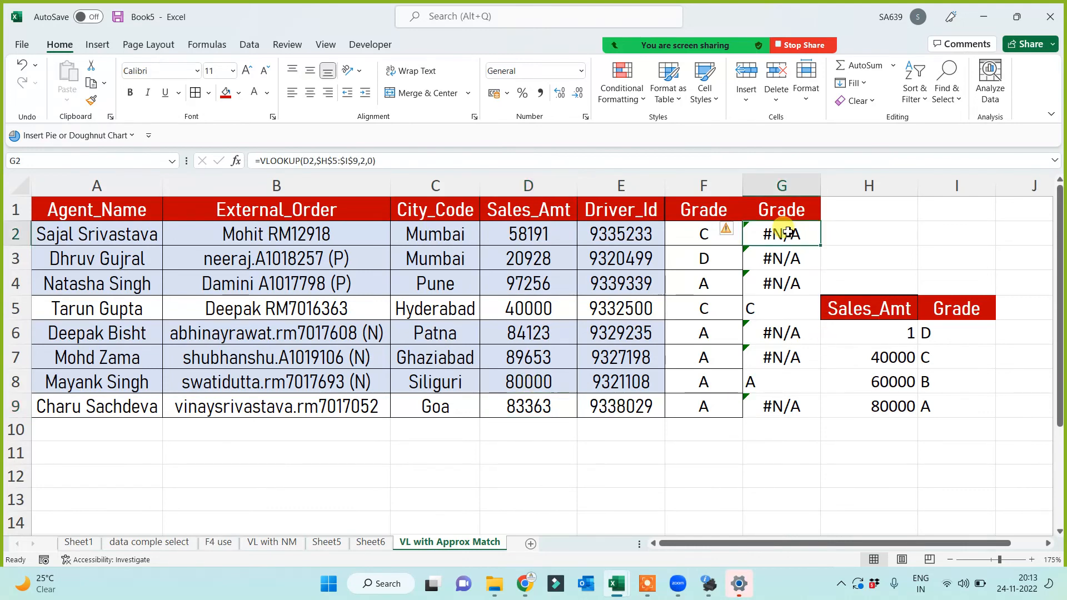
{"action": "left_click", "coordinate": [371, 160]}
{"action": "key", "text": "BackSpace"}
{"action": "type", "text": "1"}
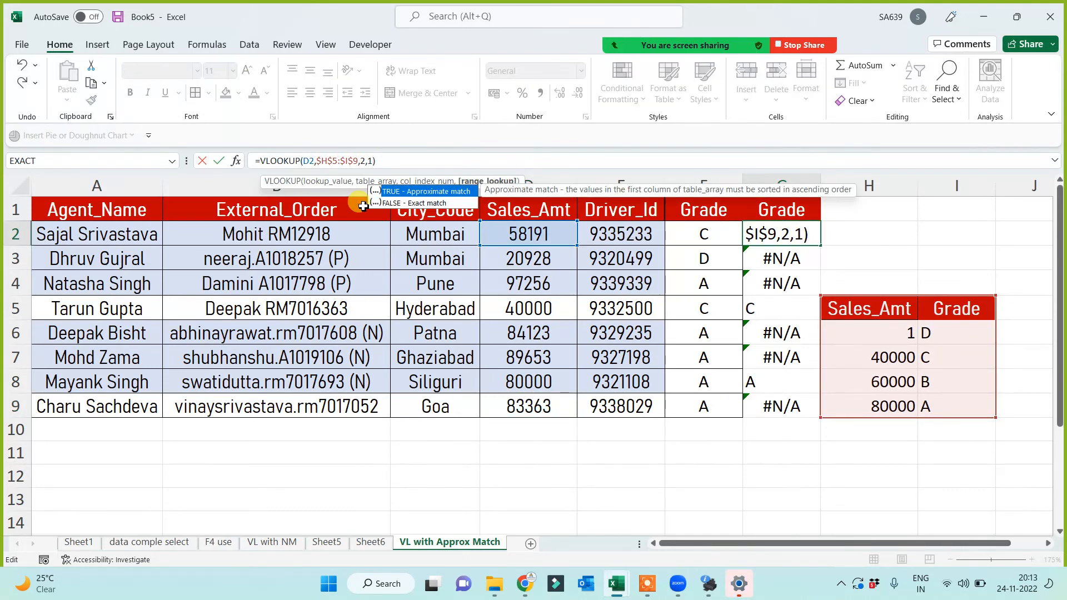
{"action": "key", "text": "Return"}
Fill the approximate-match VLOOKUP from G2 down to G9 and centre the resulting grades
{"action": "left_click", "coordinate": [793, 231]}
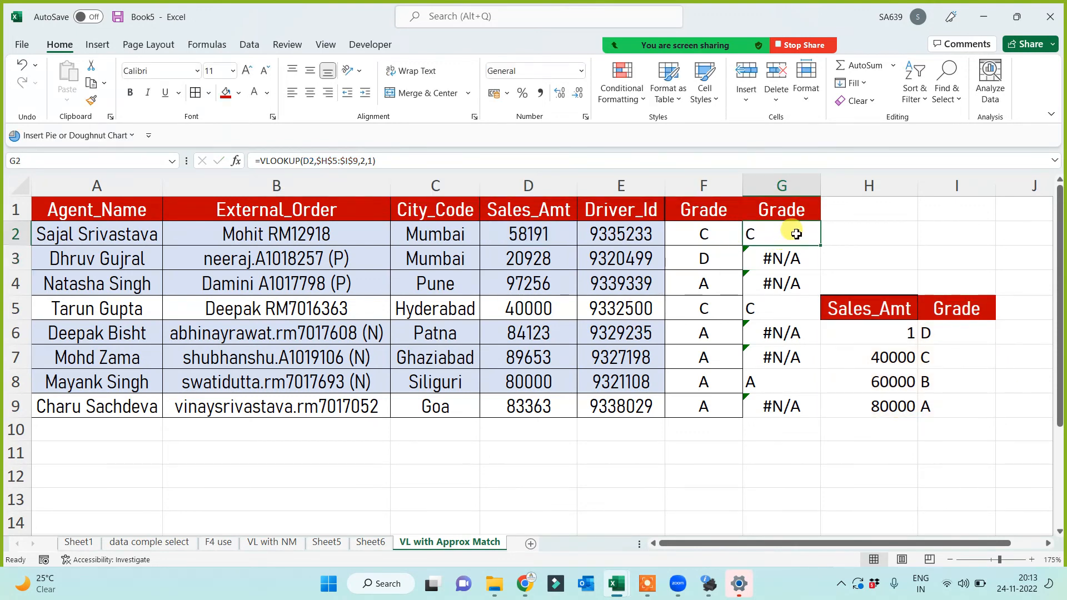
{"action": "double_click", "coordinate": [821, 246]}
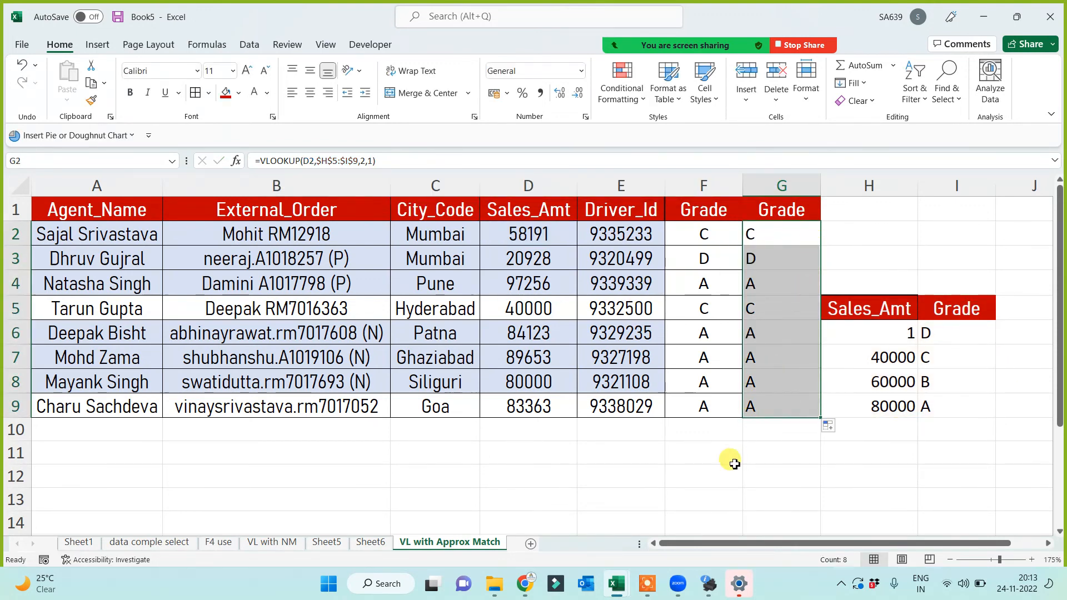
{"action": "left_click", "coordinate": [310, 93]}
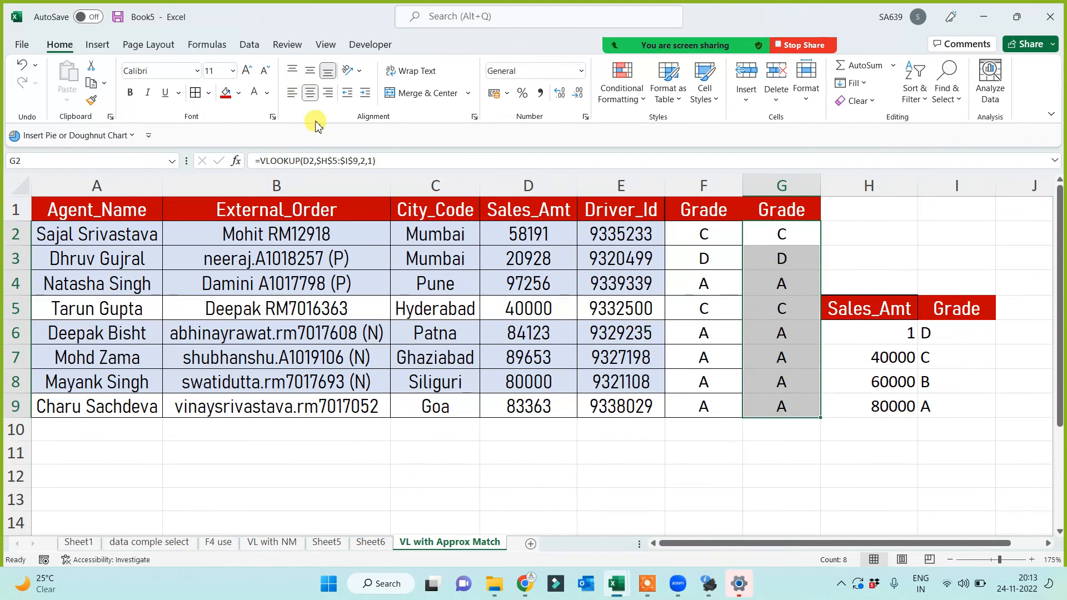
{"action": "left_click", "coordinate": [703, 474]}
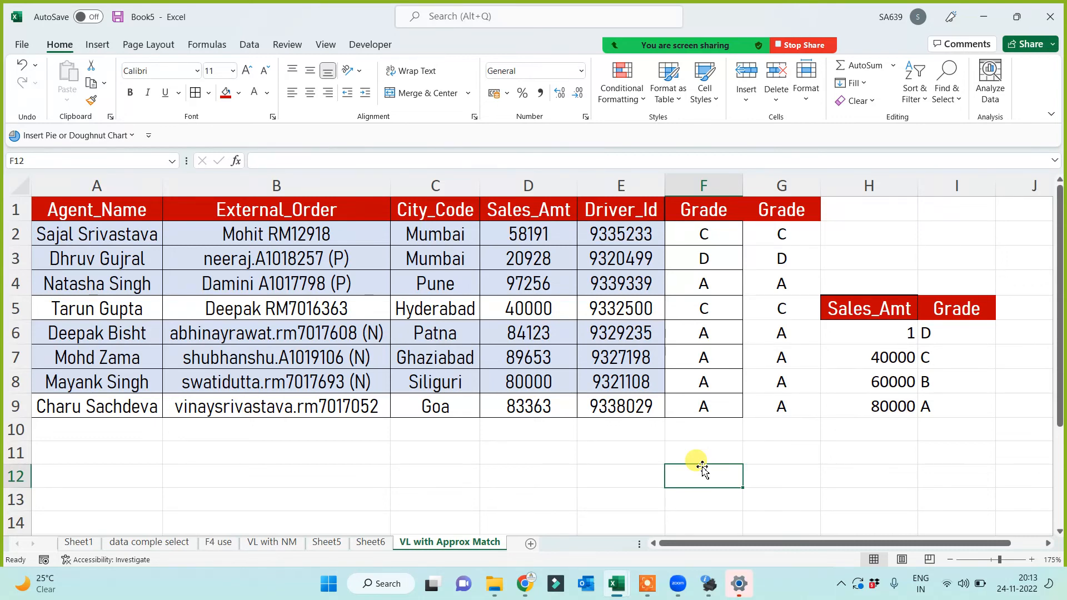
Compare the grade formulas in F2 and G2 against the threshold table in H5:I9 and the Sales_Amt column
{"action": "left_click", "coordinate": [706, 233]}
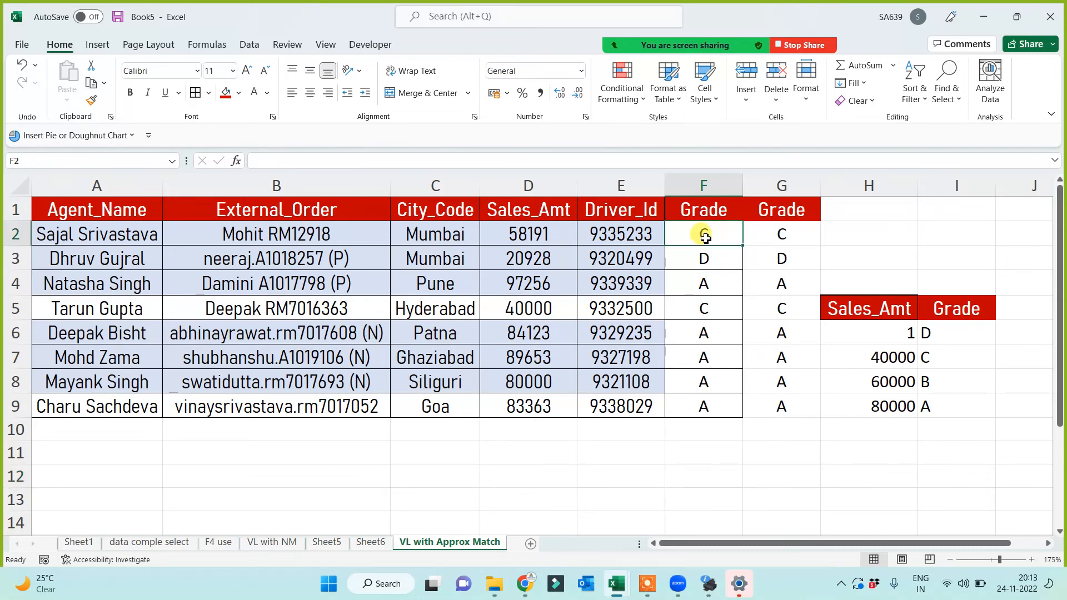
{"action": "left_click", "coordinate": [784, 238]}
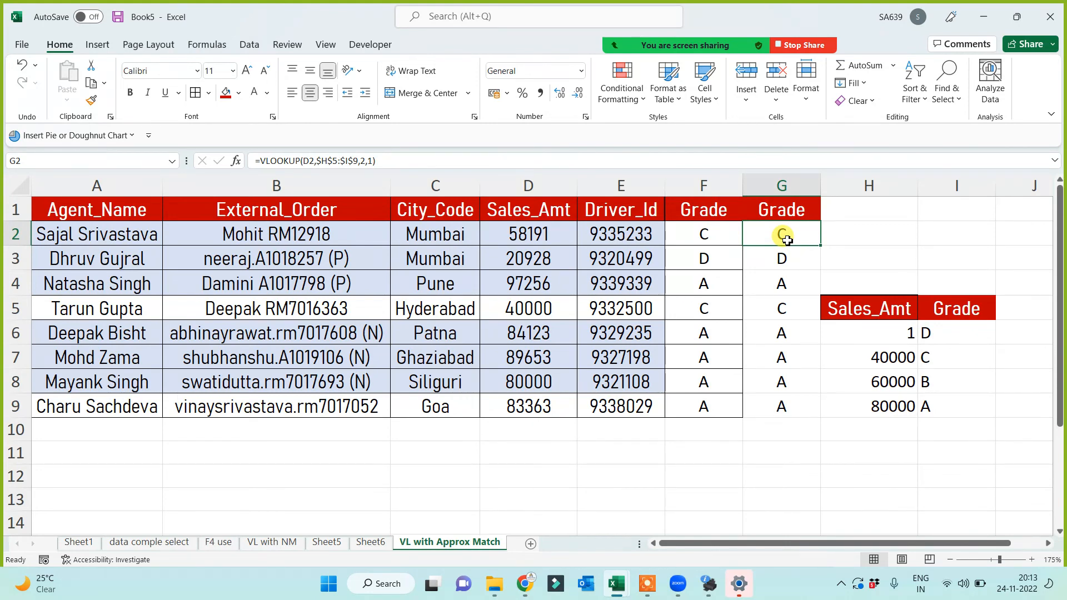
{"action": "left_click_drag", "start_coordinate": [894, 335], "coordinate": [927, 422]}
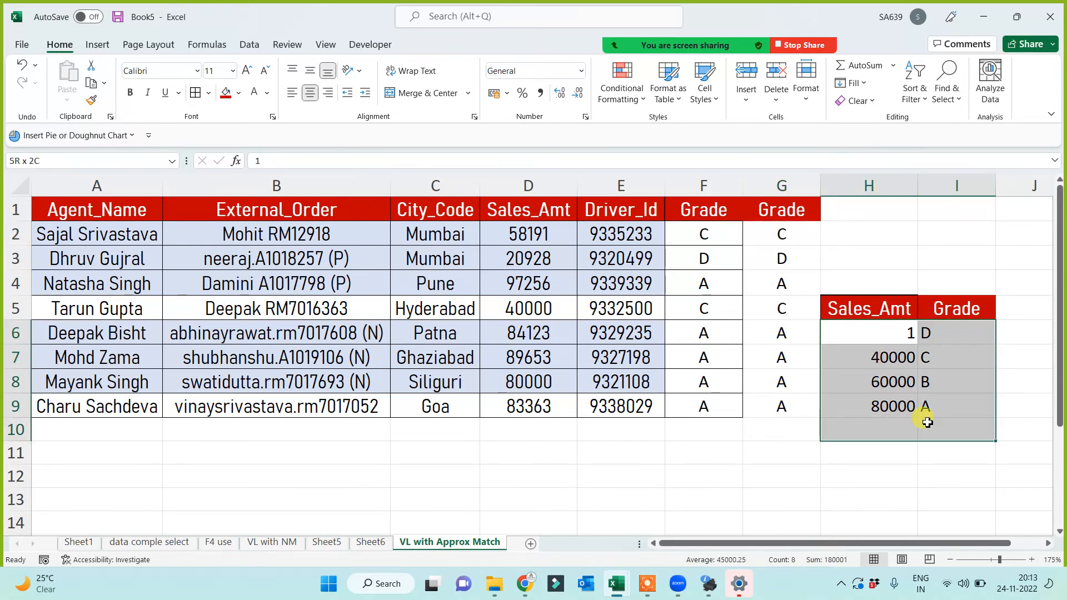
{"action": "left_click", "coordinate": [947, 481]}
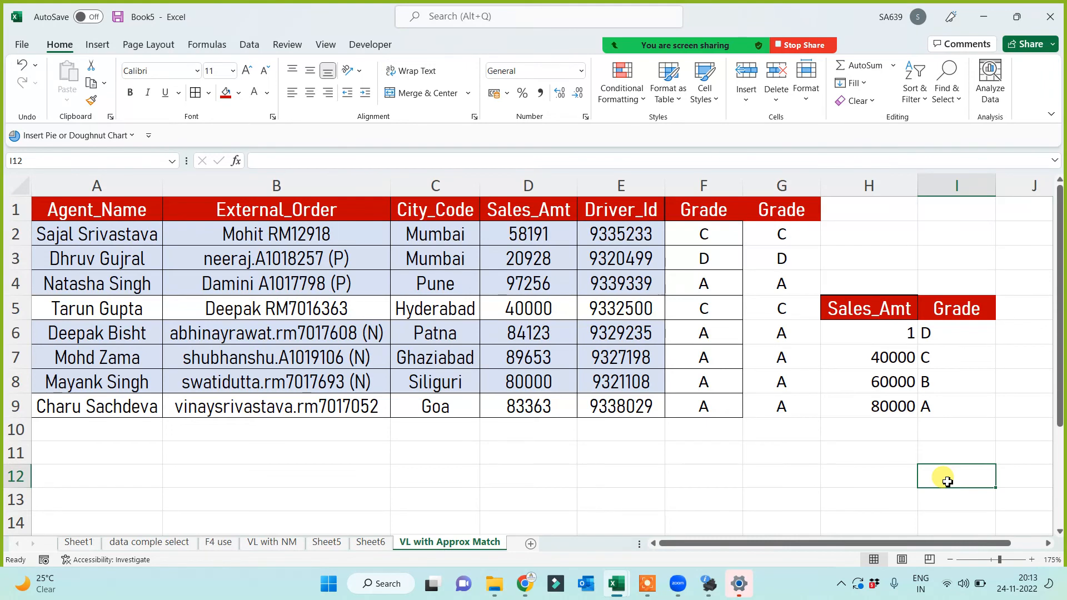
{"action": "left_click", "coordinate": [760, 236]}
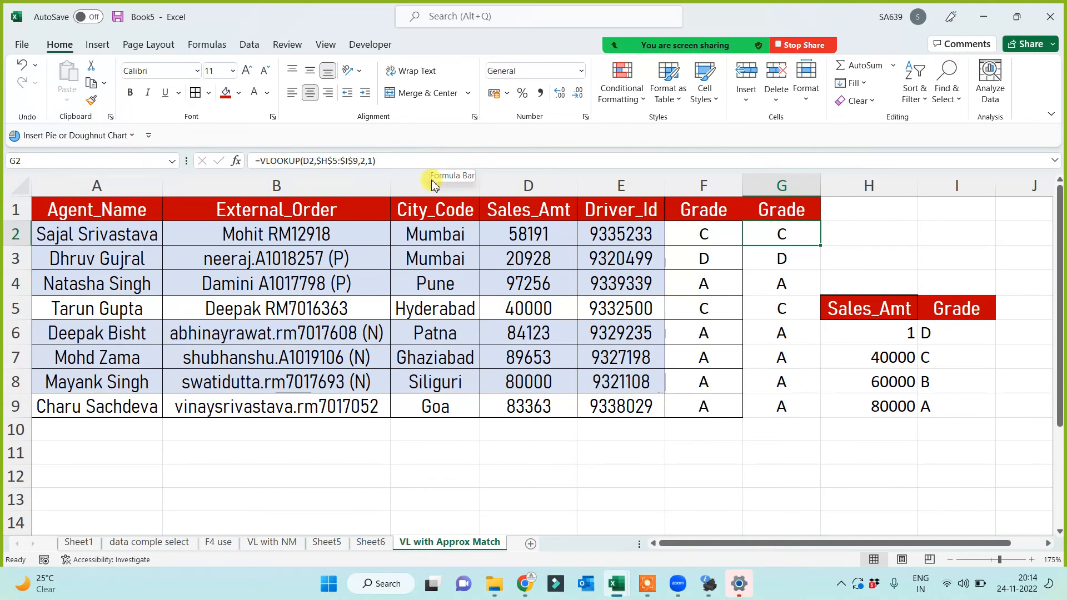
{"action": "left_click_drag", "start_coordinate": [524, 209], "coordinate": [511, 403]}
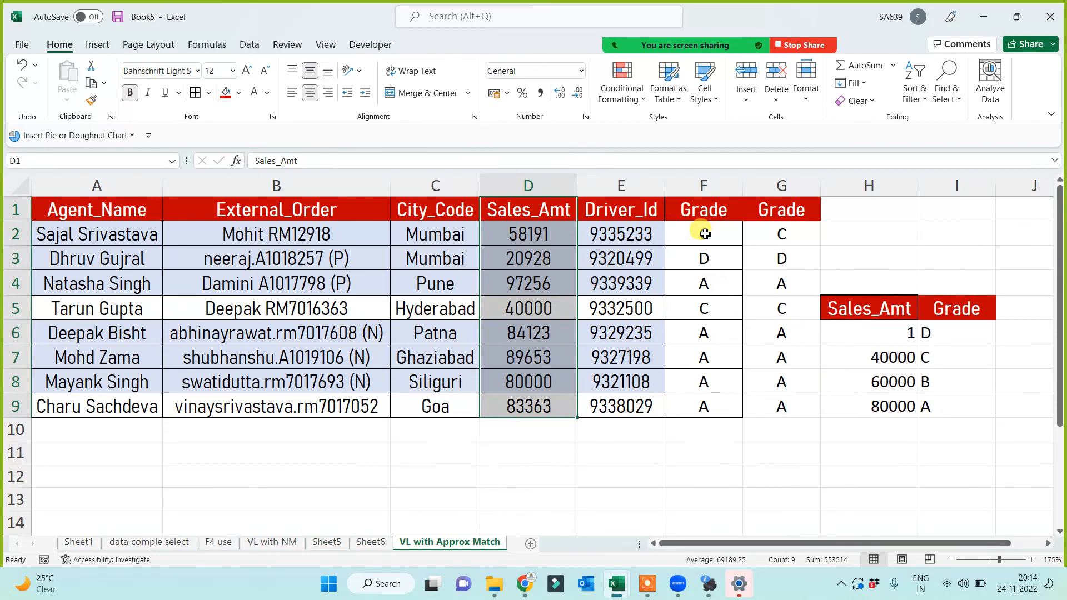
{"action": "left_click_drag", "start_coordinate": [704, 232], "coordinate": [699, 364]}
{"action": "left_click", "coordinate": [535, 236]}
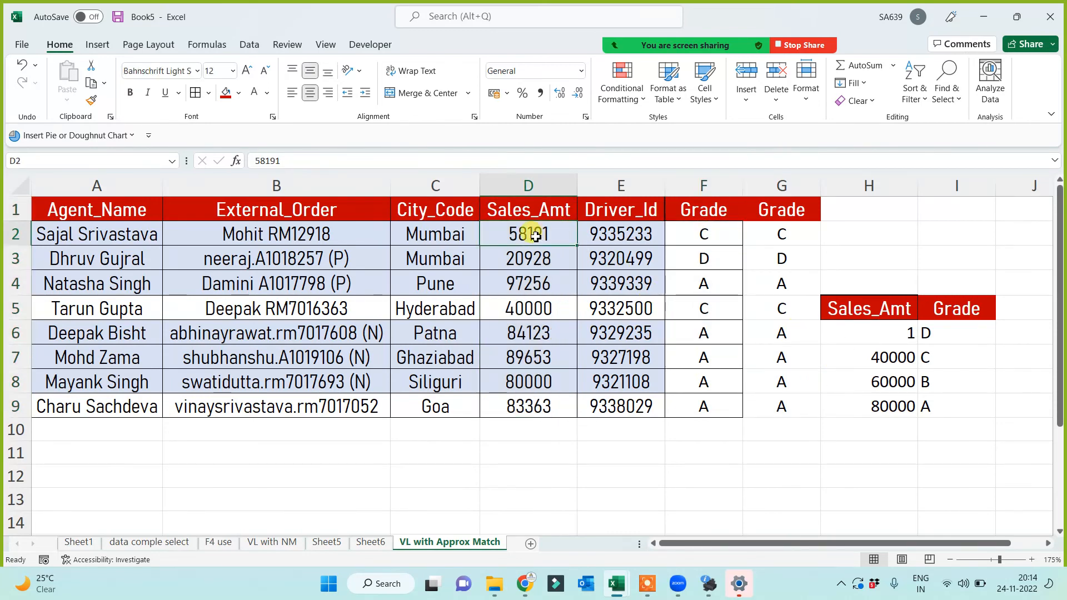
{"action": "left_click", "coordinate": [689, 229]}
{"action": "left_click", "coordinate": [267, 258]}
{"action": "left_click", "coordinate": [131, 260]}
{"action": "left_click", "coordinate": [106, 356]}
{"action": "left_click", "coordinate": [300, 431]}
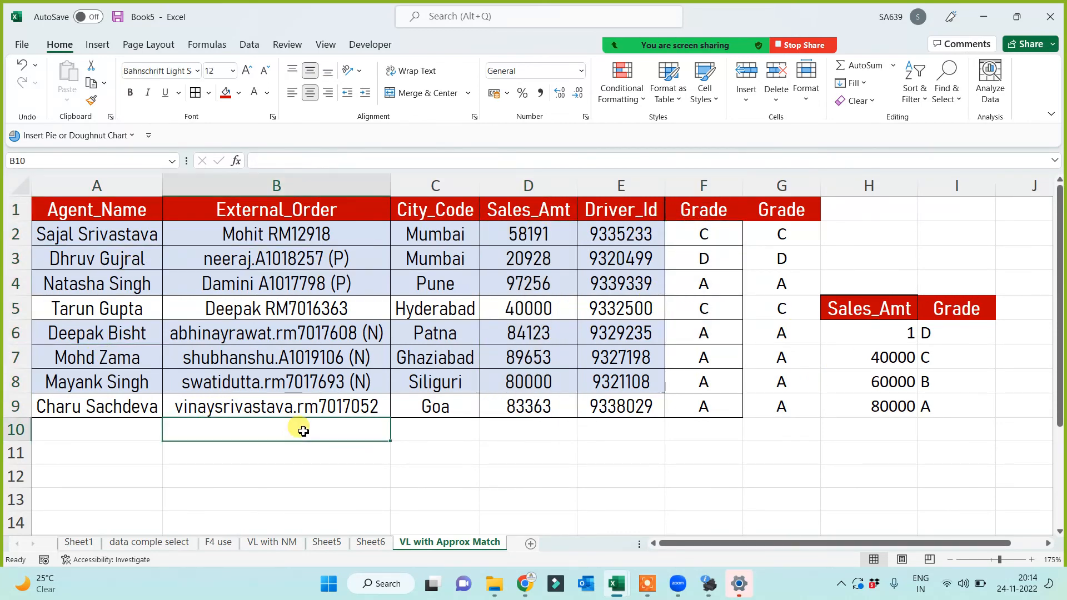
{"action": "left_click", "coordinate": [439, 333]}
{"action": "left_click", "coordinate": [453, 260]}
{"action": "left_click", "coordinate": [461, 407]}
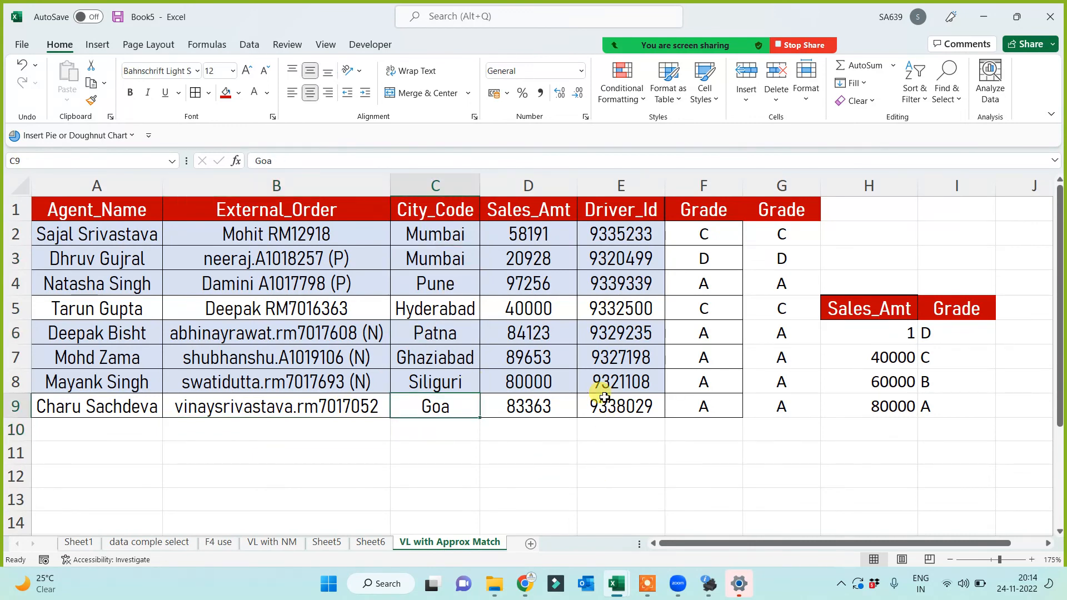
Review the Sales_Amt values, the threshold table in H5:I9 and the arguments of the approximate-match VLOOKUP in G2
{"action": "left_click", "coordinate": [537, 235]}
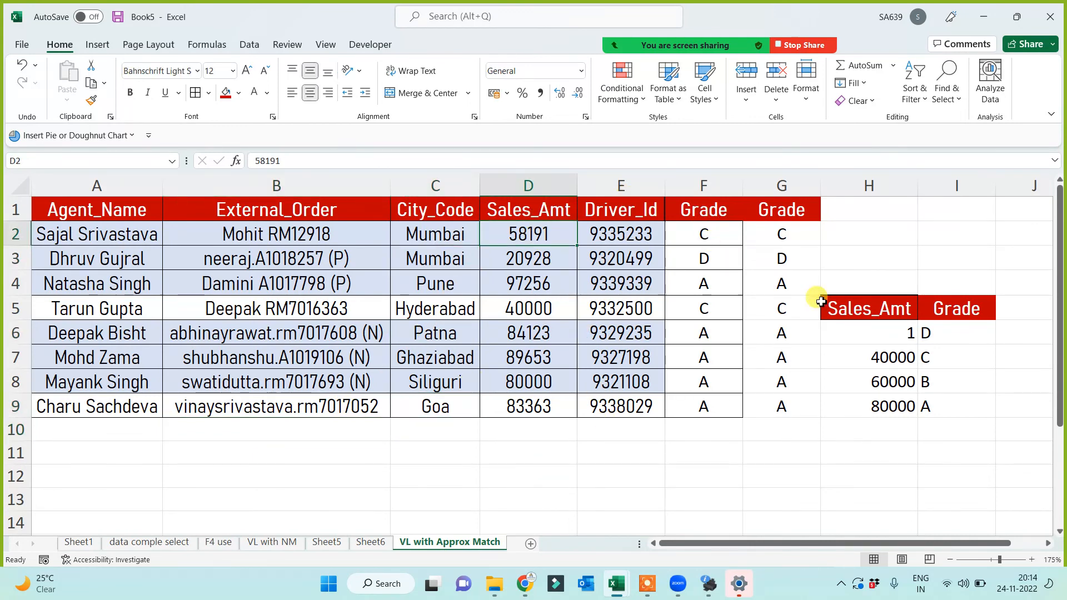
{"action": "left_click_drag", "start_coordinate": [531, 407], "coordinate": [526, 402]}
{"action": "left_click_drag", "start_coordinate": [869, 310], "coordinate": [948, 410]}
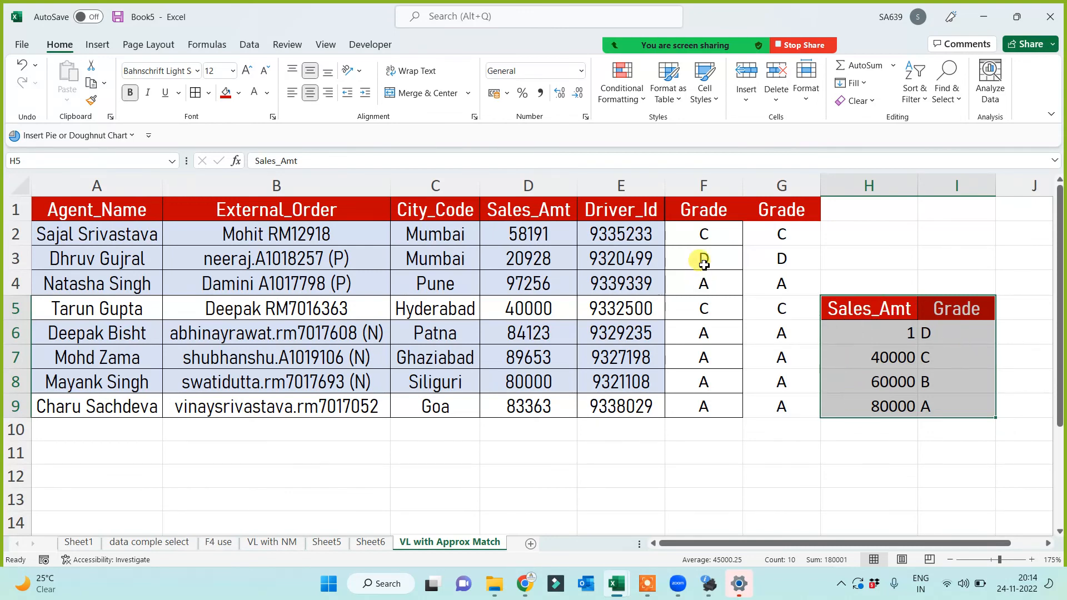
{"action": "left_click", "coordinate": [782, 234]}
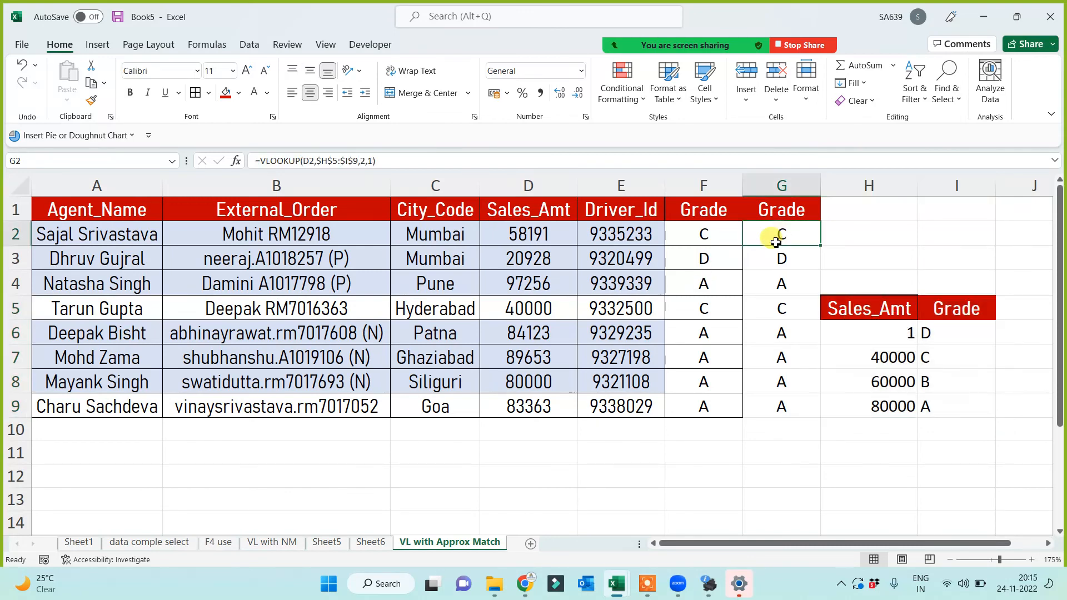
{"action": "left_click", "coordinate": [368, 160]}
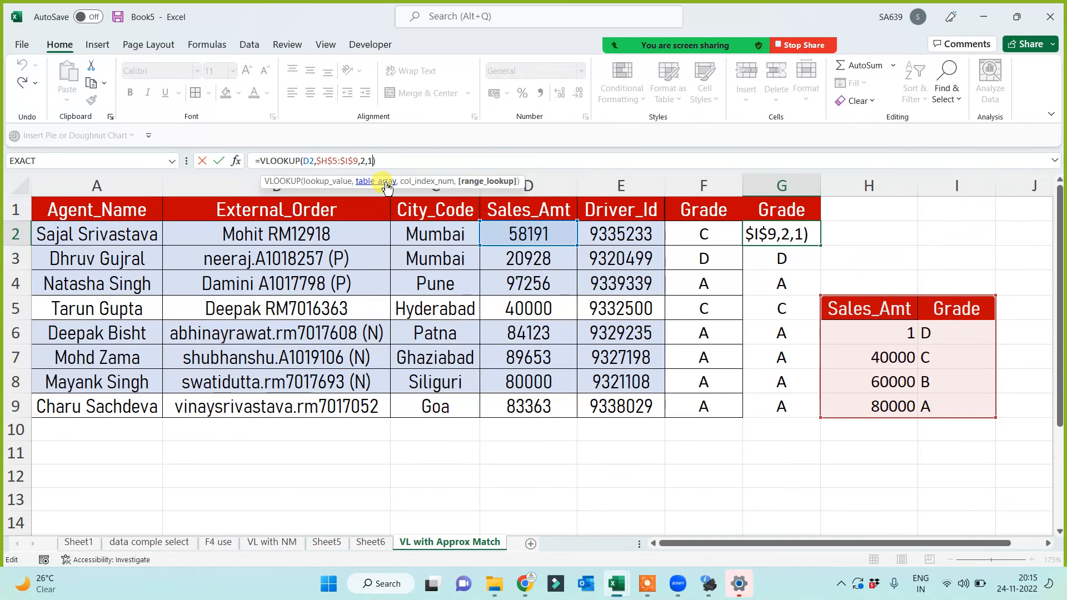
{"action": "key", "text": "Return"}
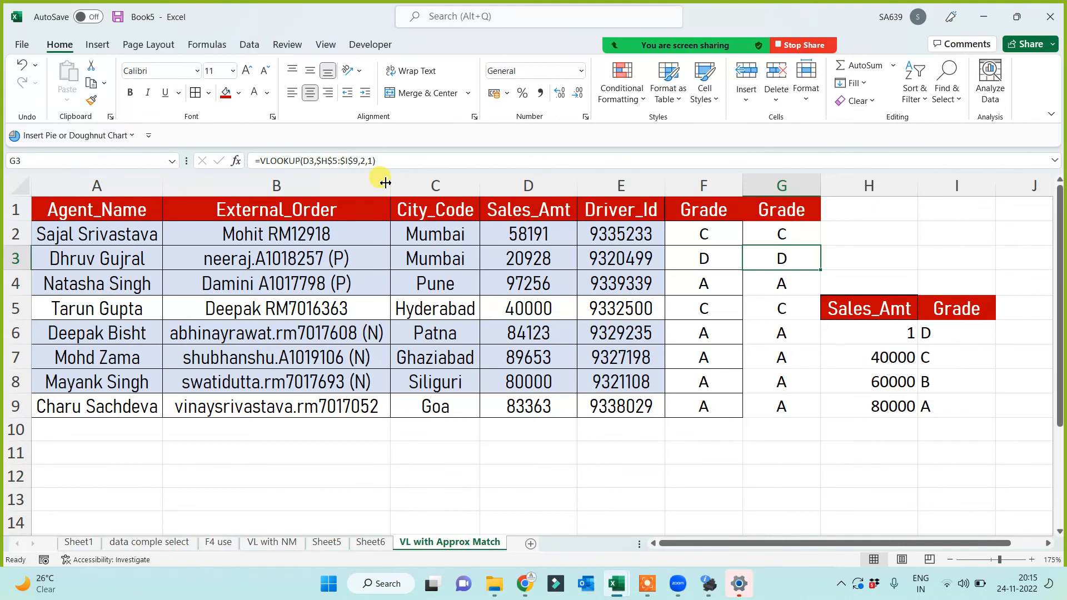
Try to enter the nested IF in F2 with the operator of its first condition reversed, as D2=>80000
{"action": "left_click", "coordinate": [705, 234]}
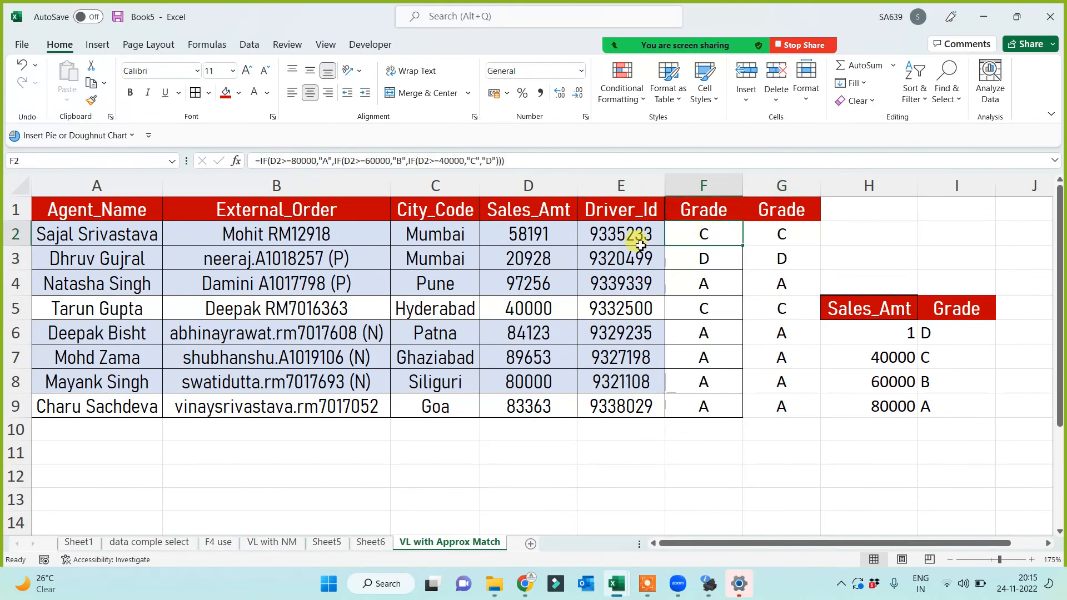
{"action": "left_click", "coordinate": [287, 161]}
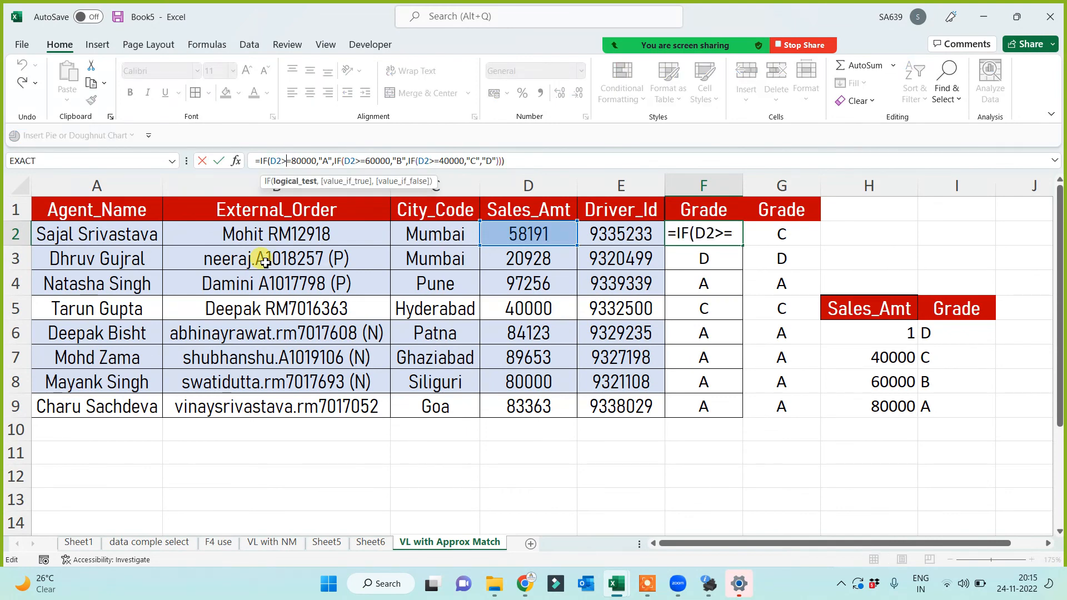
{"action": "key", "text": "BackSpace"}
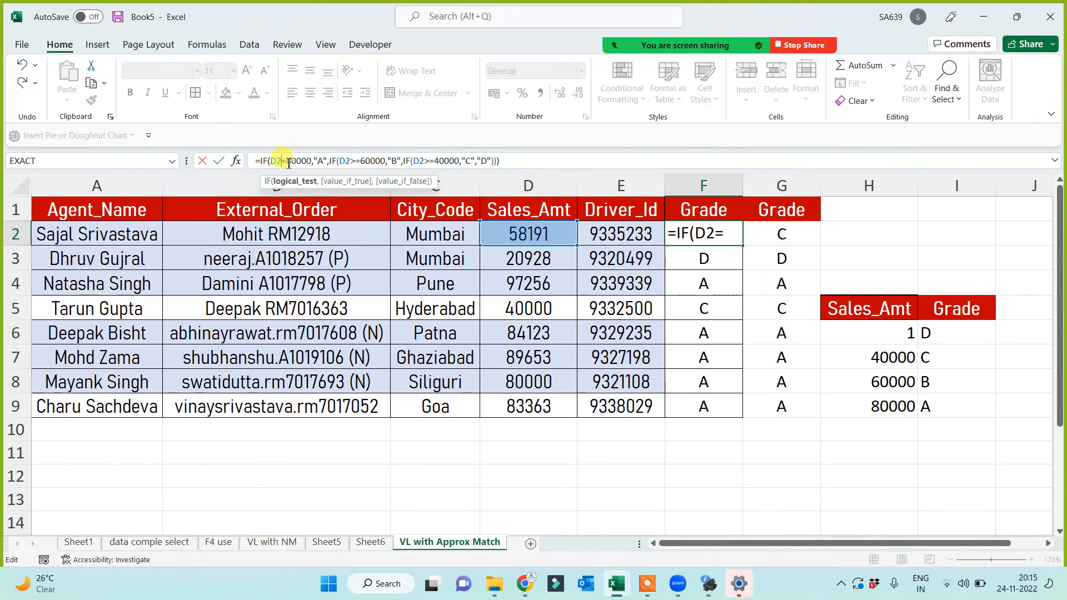
{"action": "type", "text": ">"}
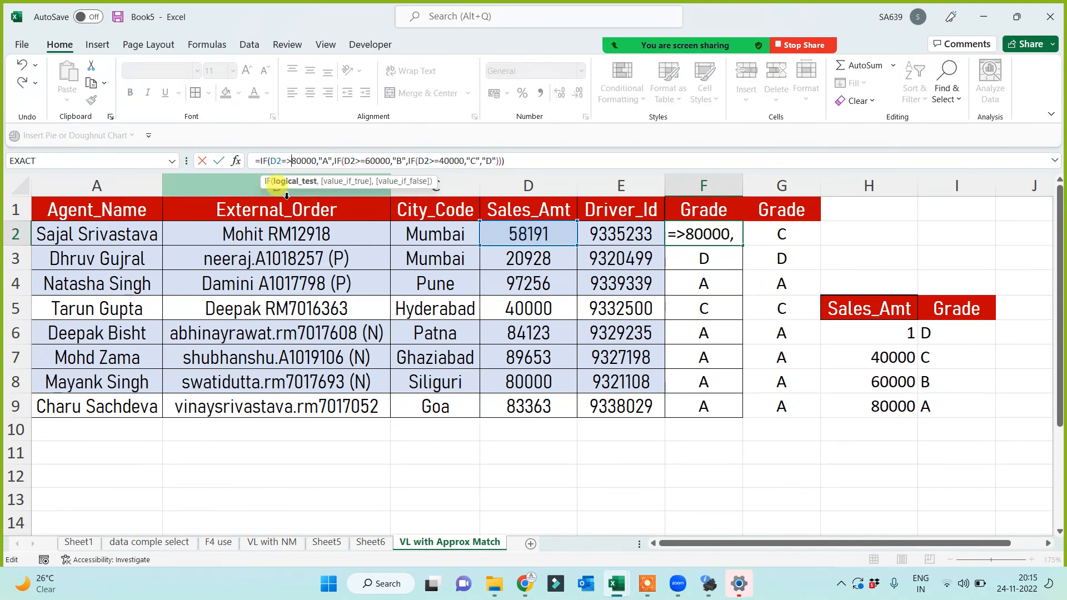
{"action": "key", "text": "Return"}
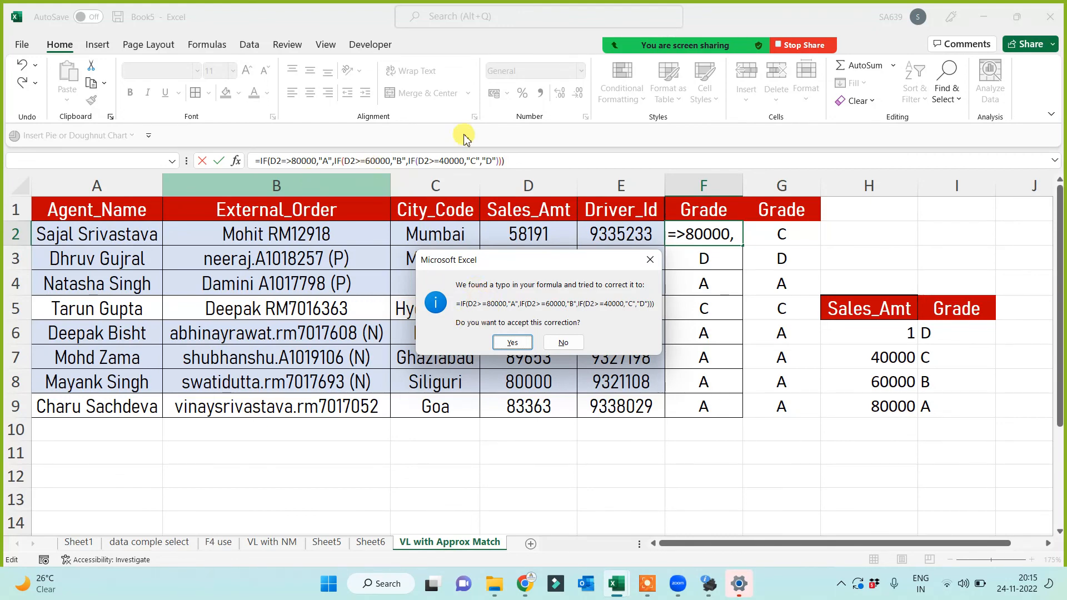
{"action": "key", "text": "Escape"}
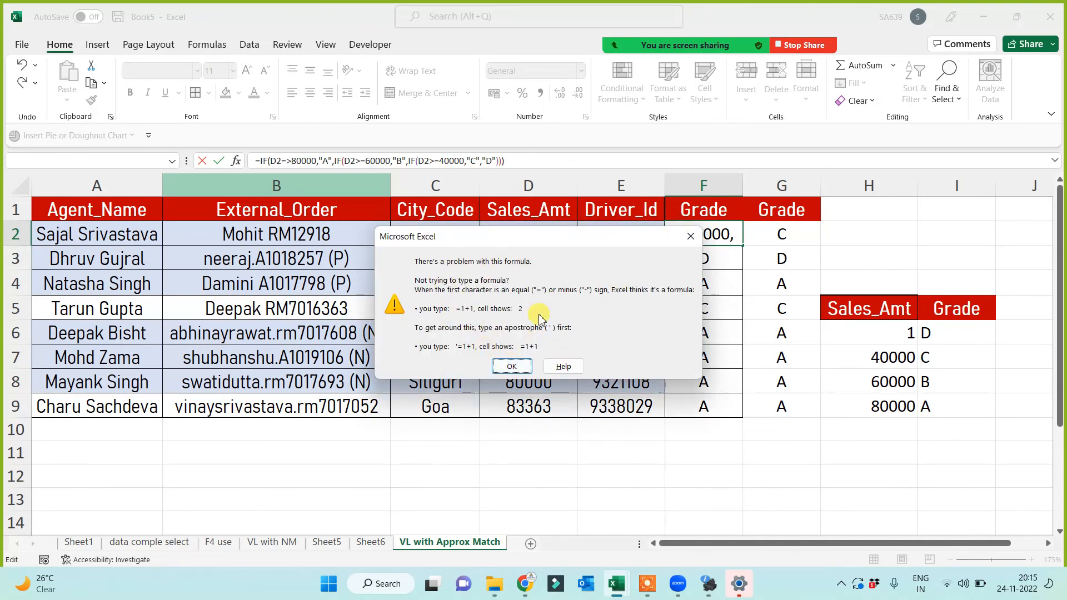
{"action": "key", "text": "Return"}
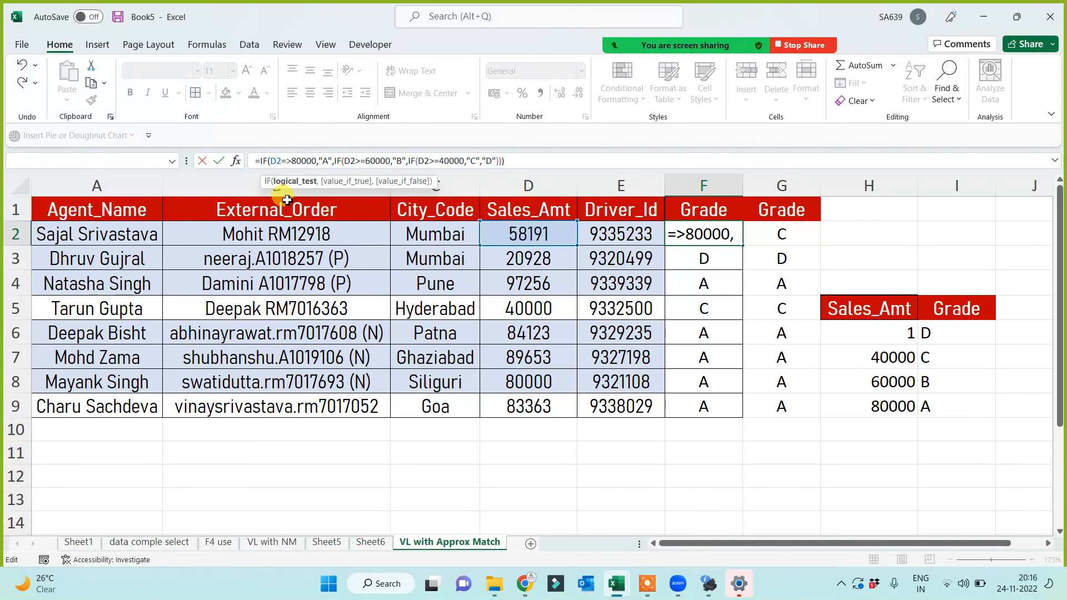
Restore the first condition of the nested IF in F2 to D2>=80000 and commit the formula
{"action": "key", "text": "Delete"}
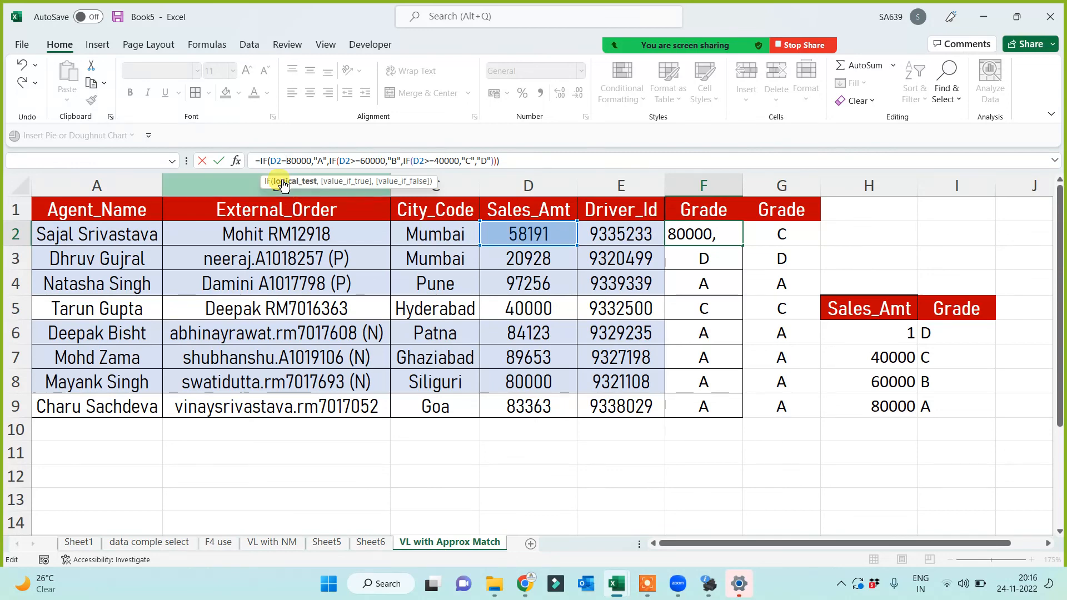
{"action": "left_click", "coordinate": [283, 161]}
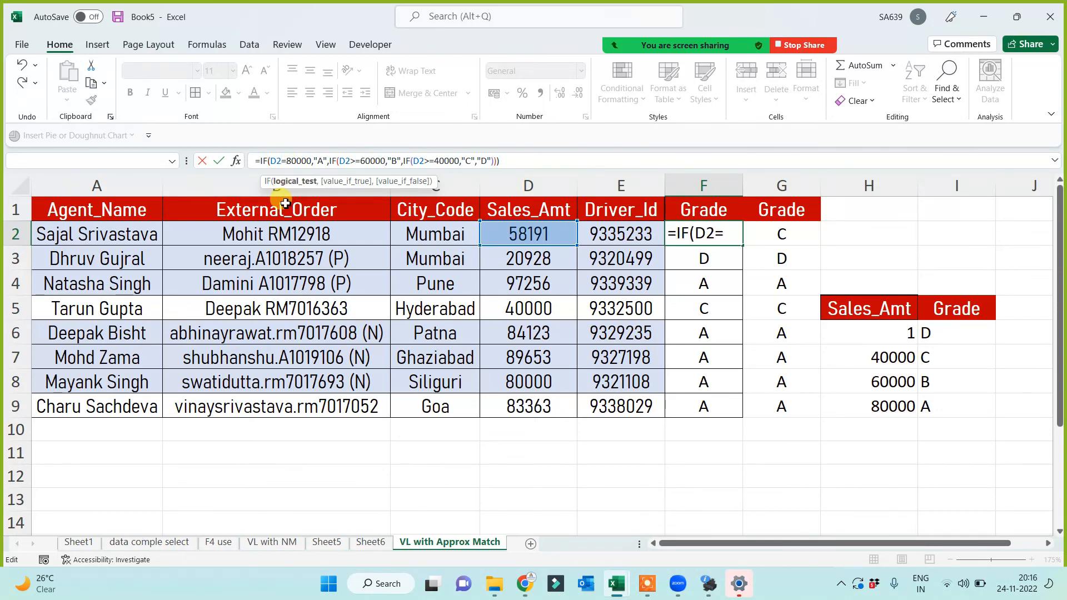
{"action": "type", "text": ">"}
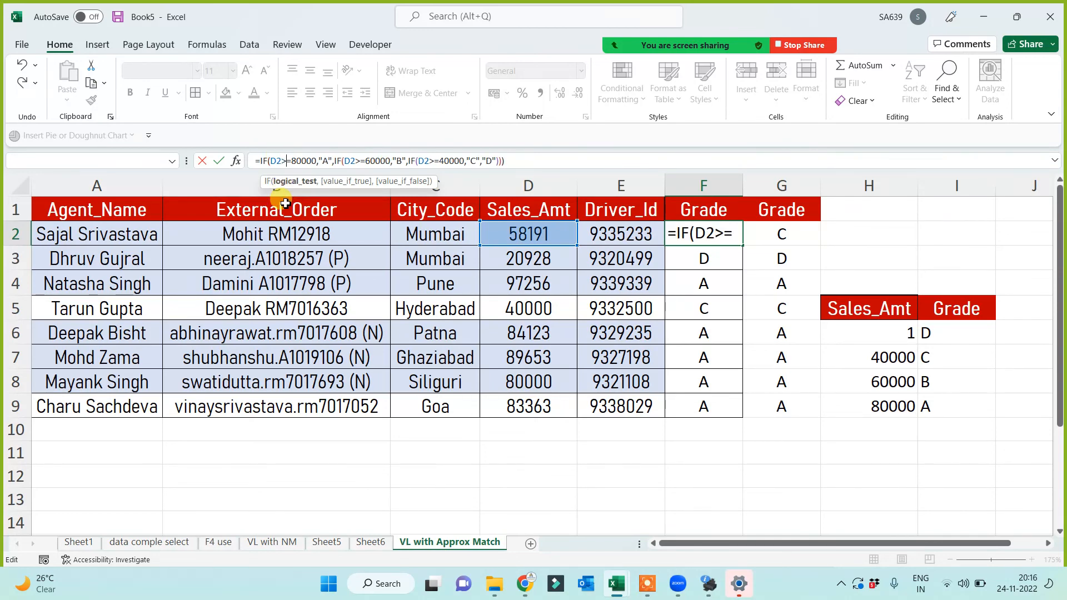
{"action": "key", "text": "Return"}
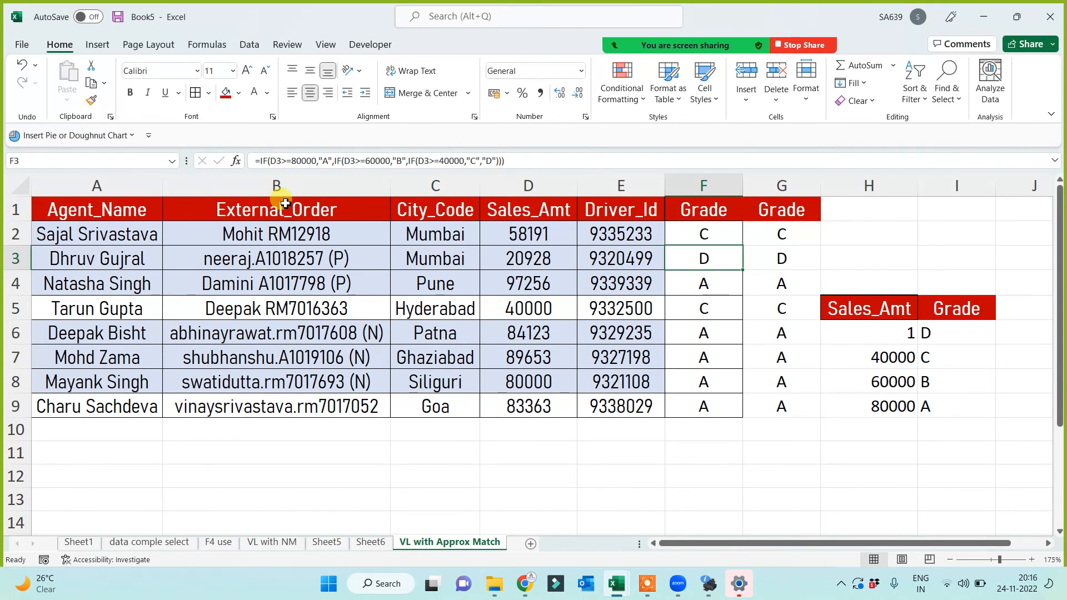
Select the nested IF grade in F2 and start saving the workbook
{"action": "left_click", "coordinate": [717, 229]}
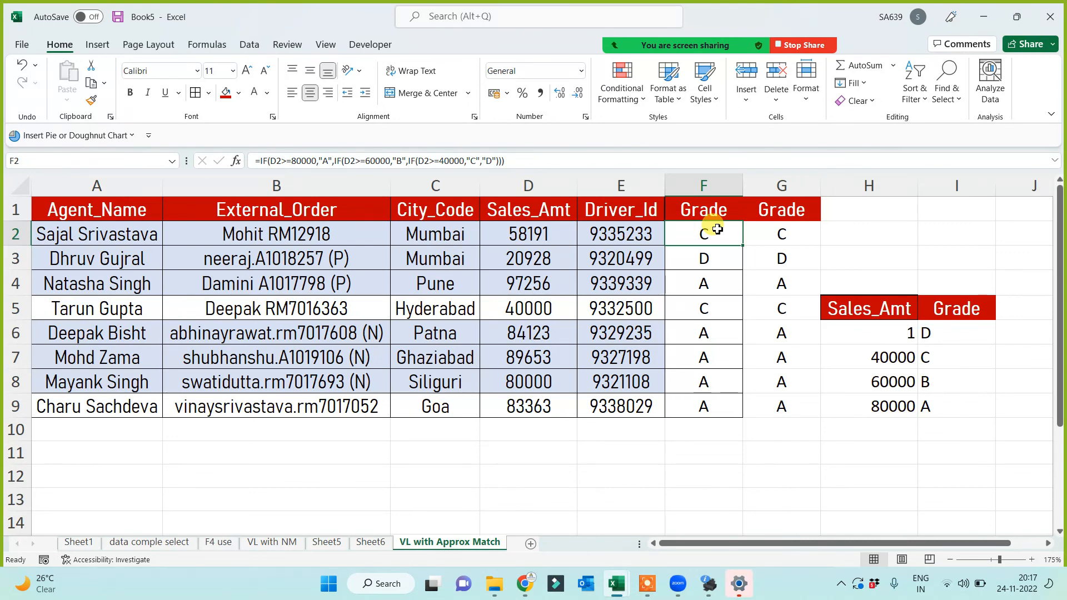
{"action": "key", "text": "ctrl+s"}
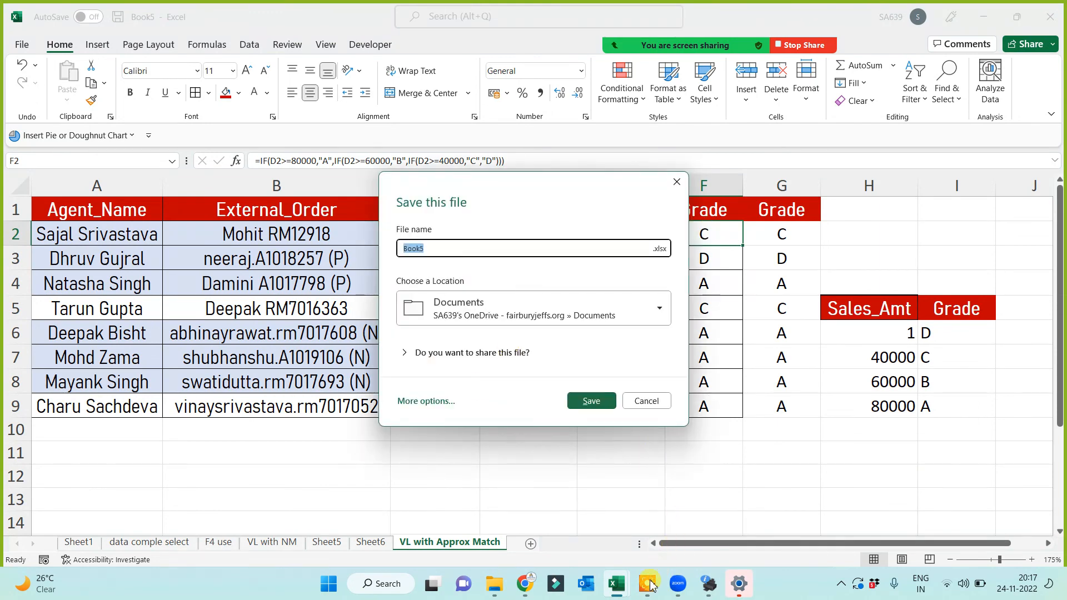